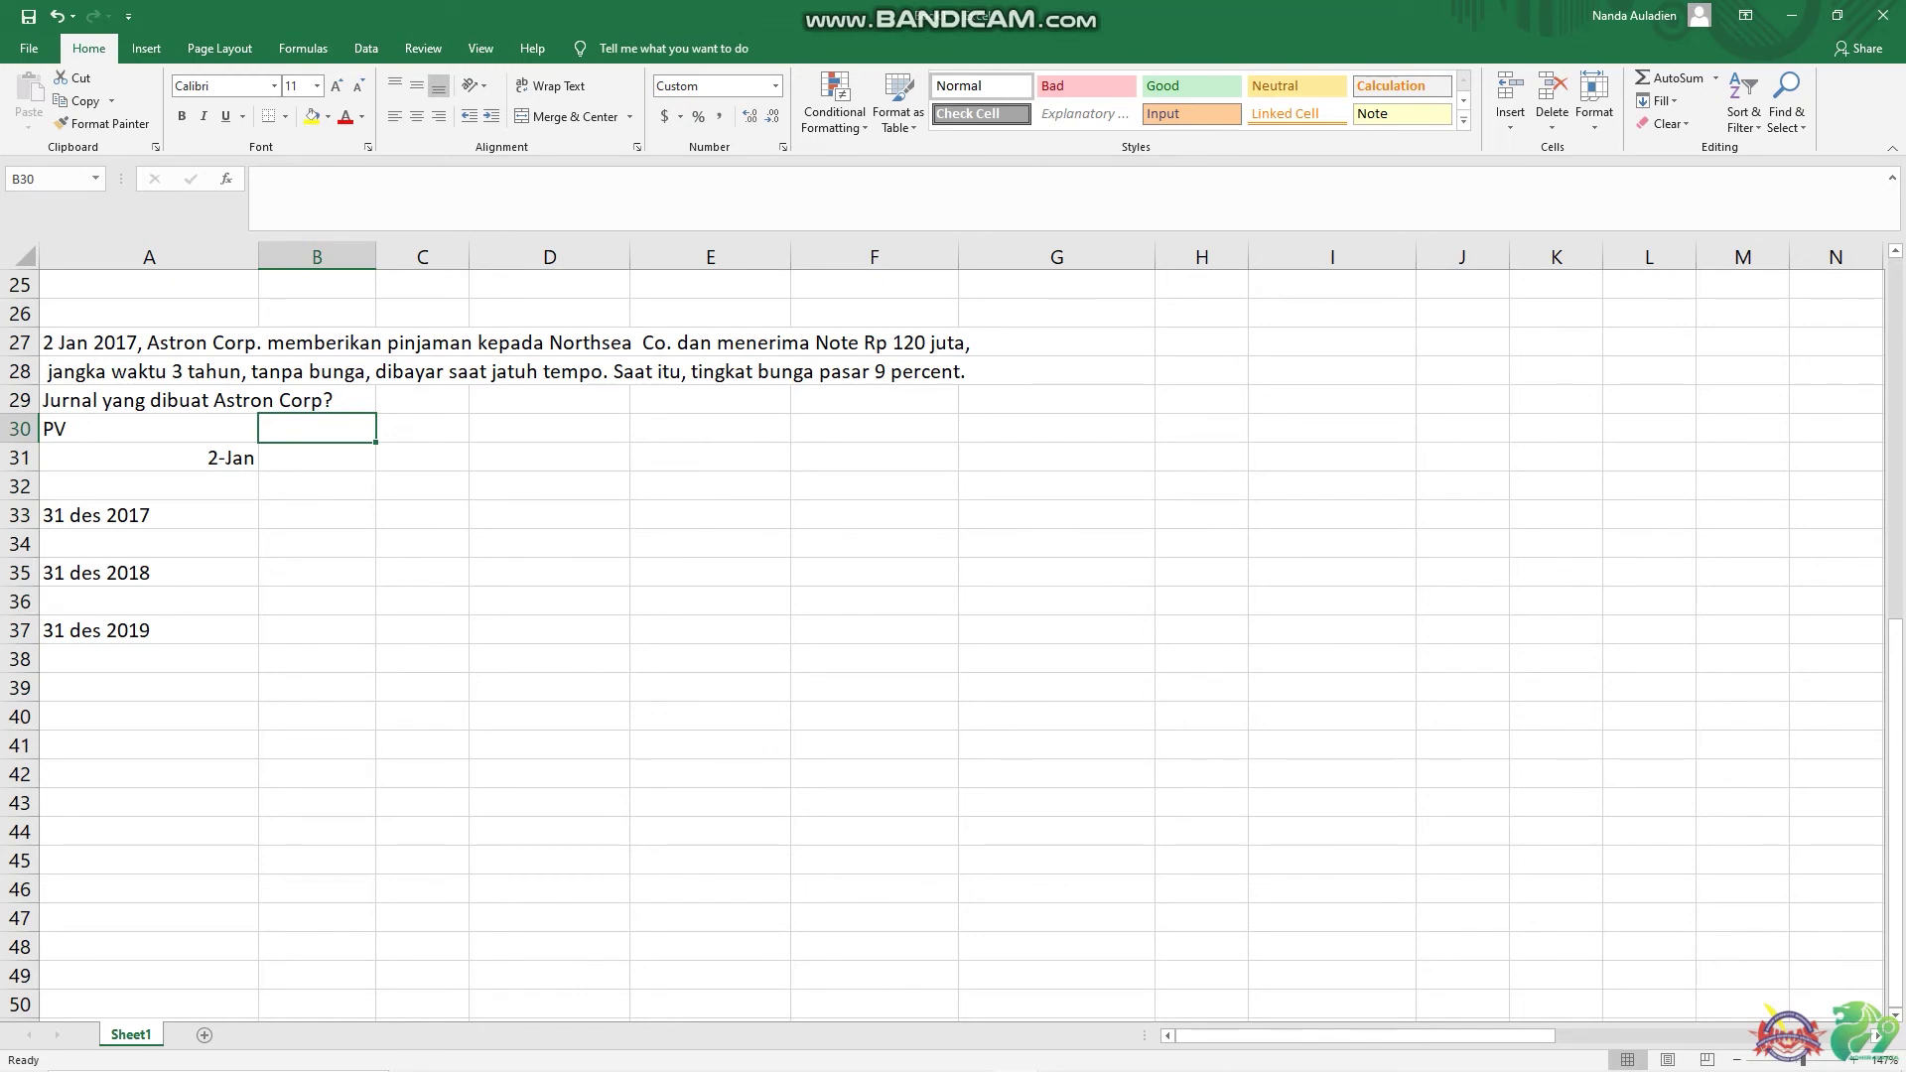
- Enter =(1/(1+9%))^3 in B30 to get the 3-year 9% present value factor of 0.77218
{"action": "type", "text": "="}
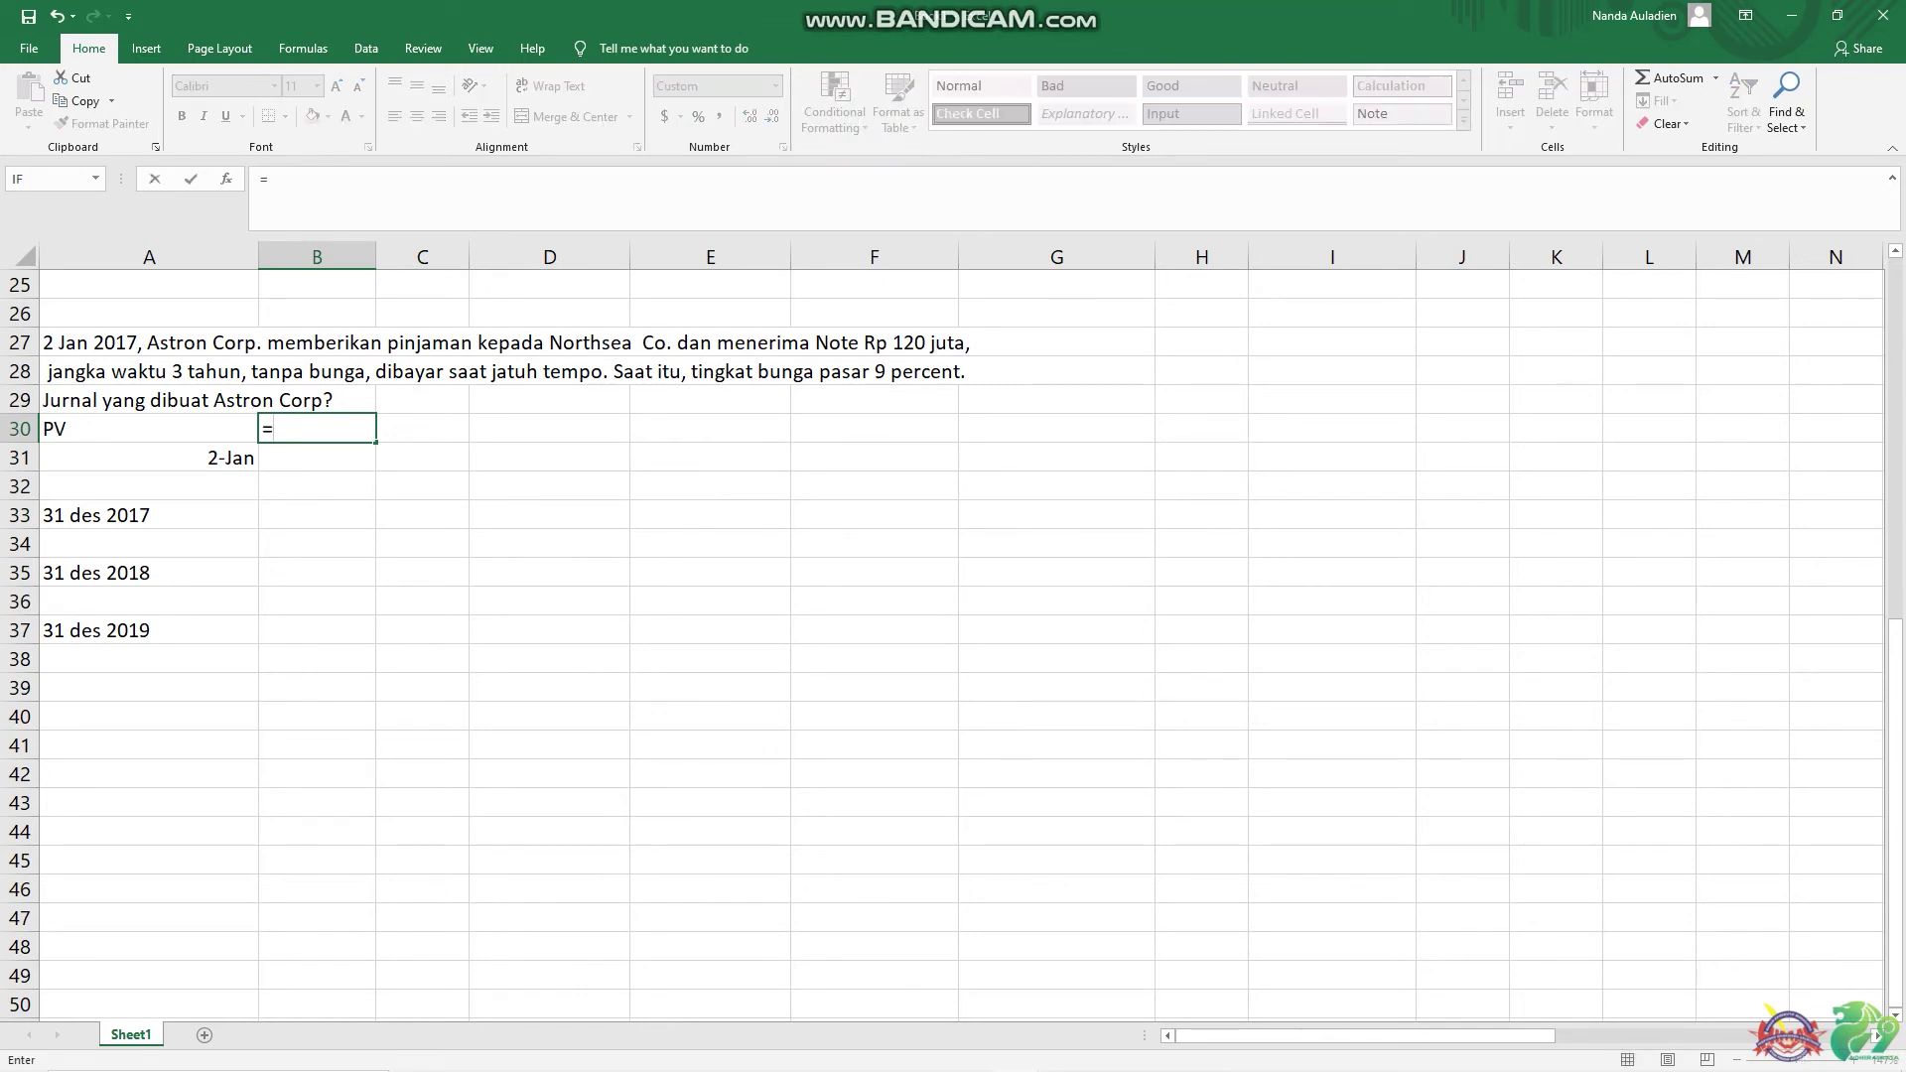
{"action": "type", "text": "(1/(1+9%))"}
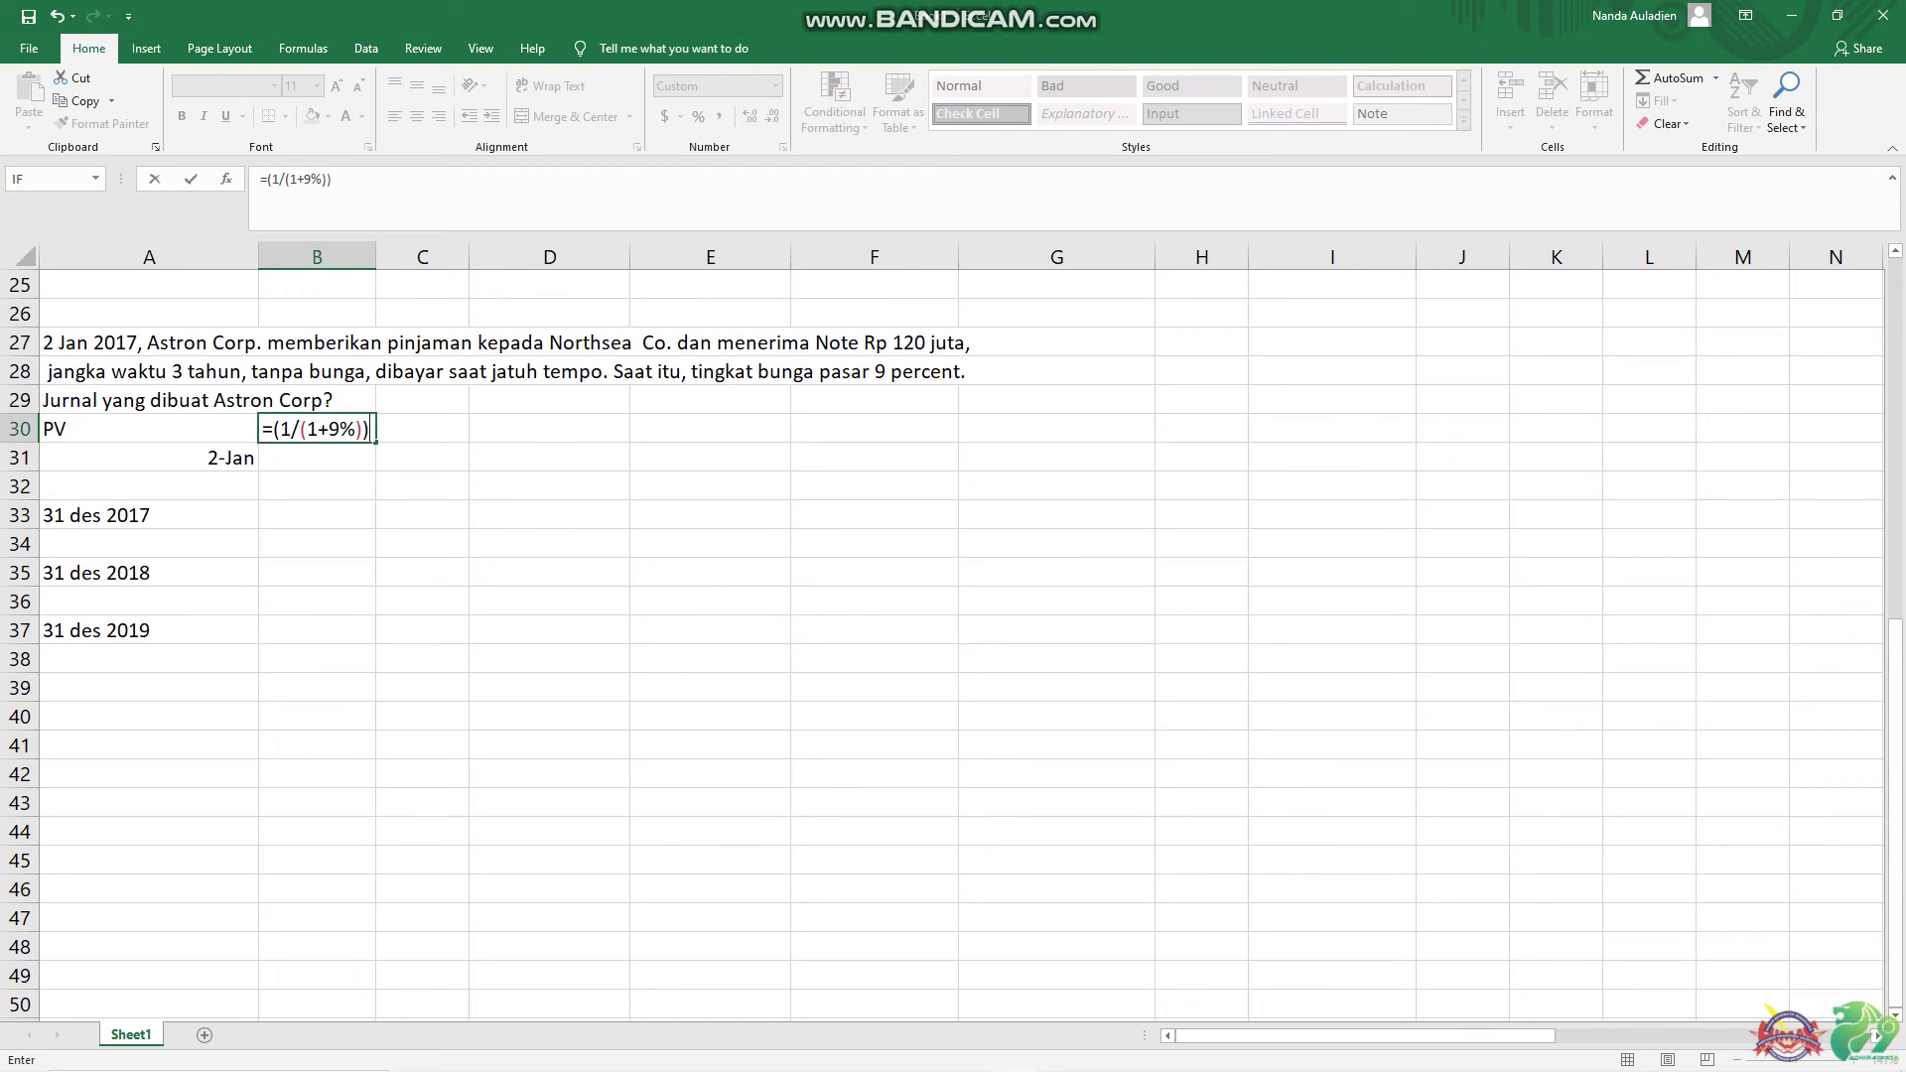
{"action": "type", "text": "^3"}
{"action": "key", "text": "Return"}
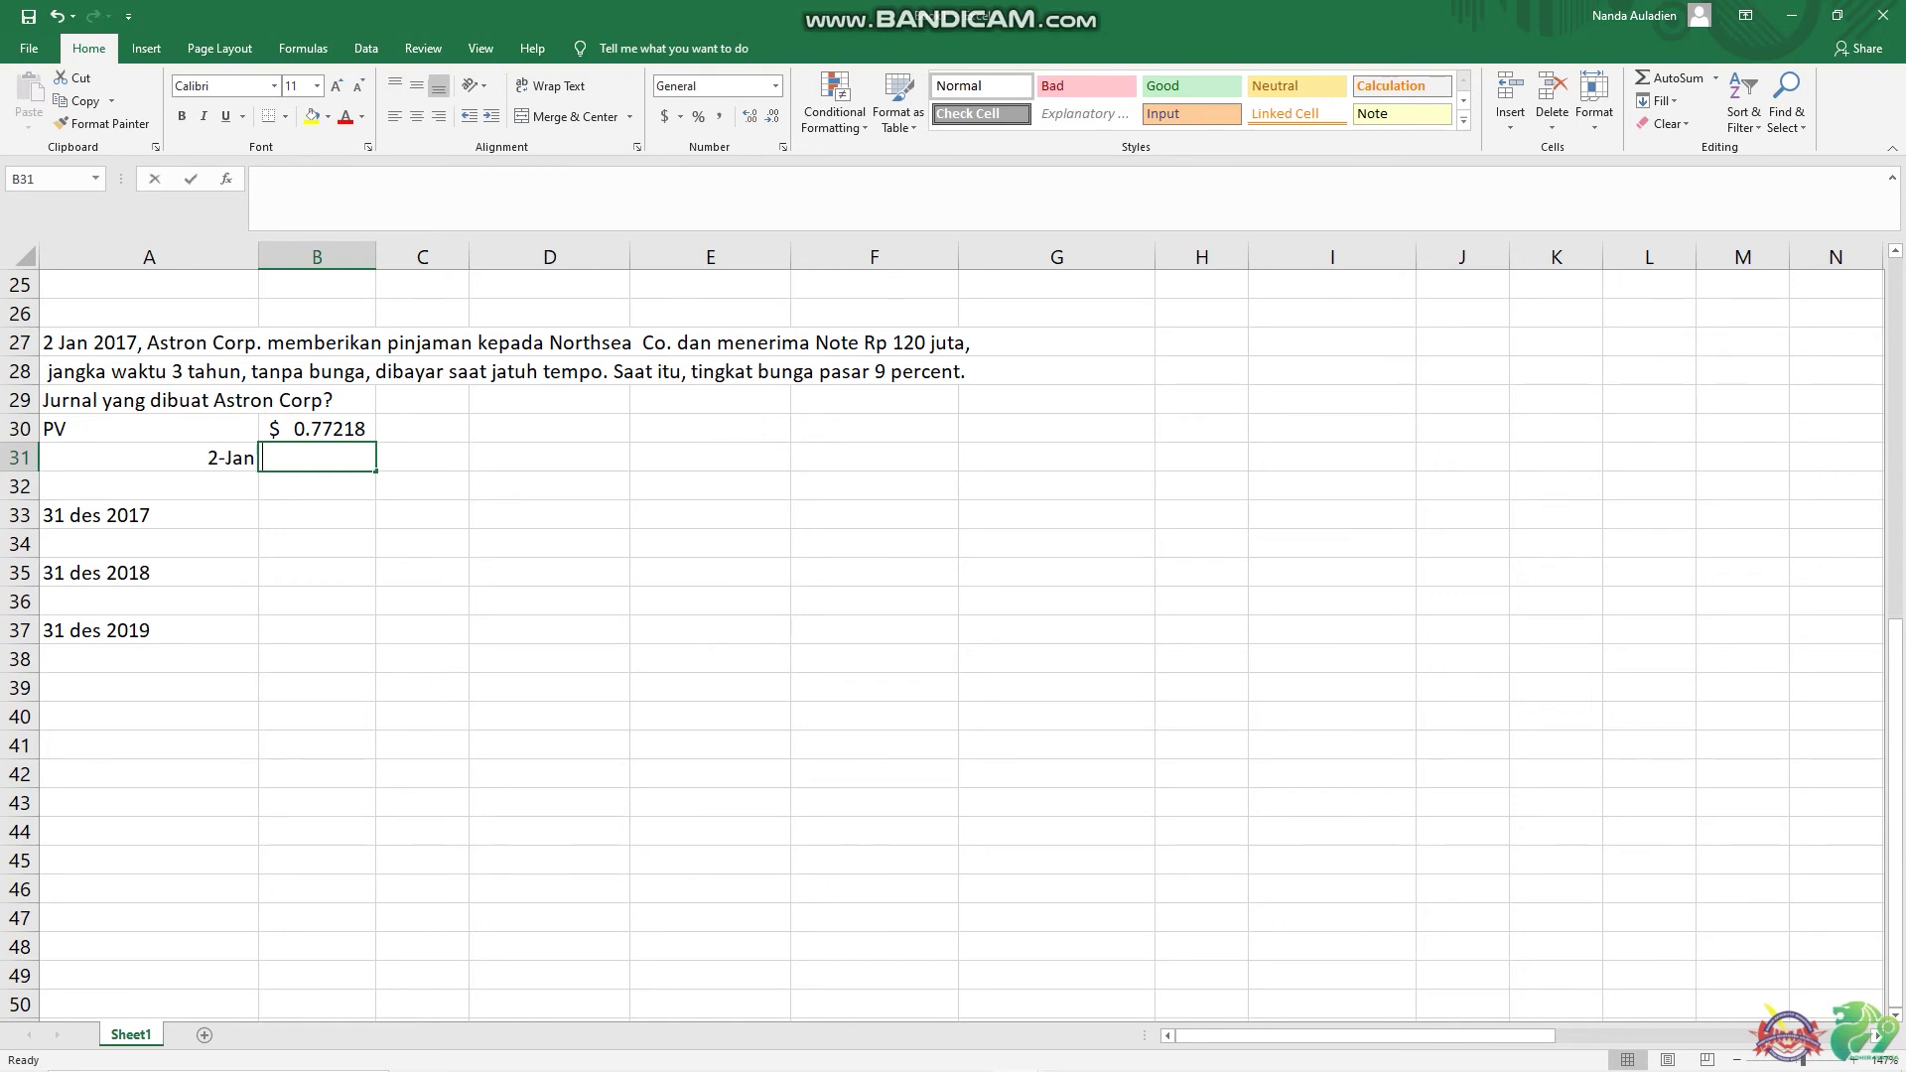
- Label the 2-Jan entry accounts: N/R as the debit and Cash as the credit
{"action": "type", "text": "N/"}
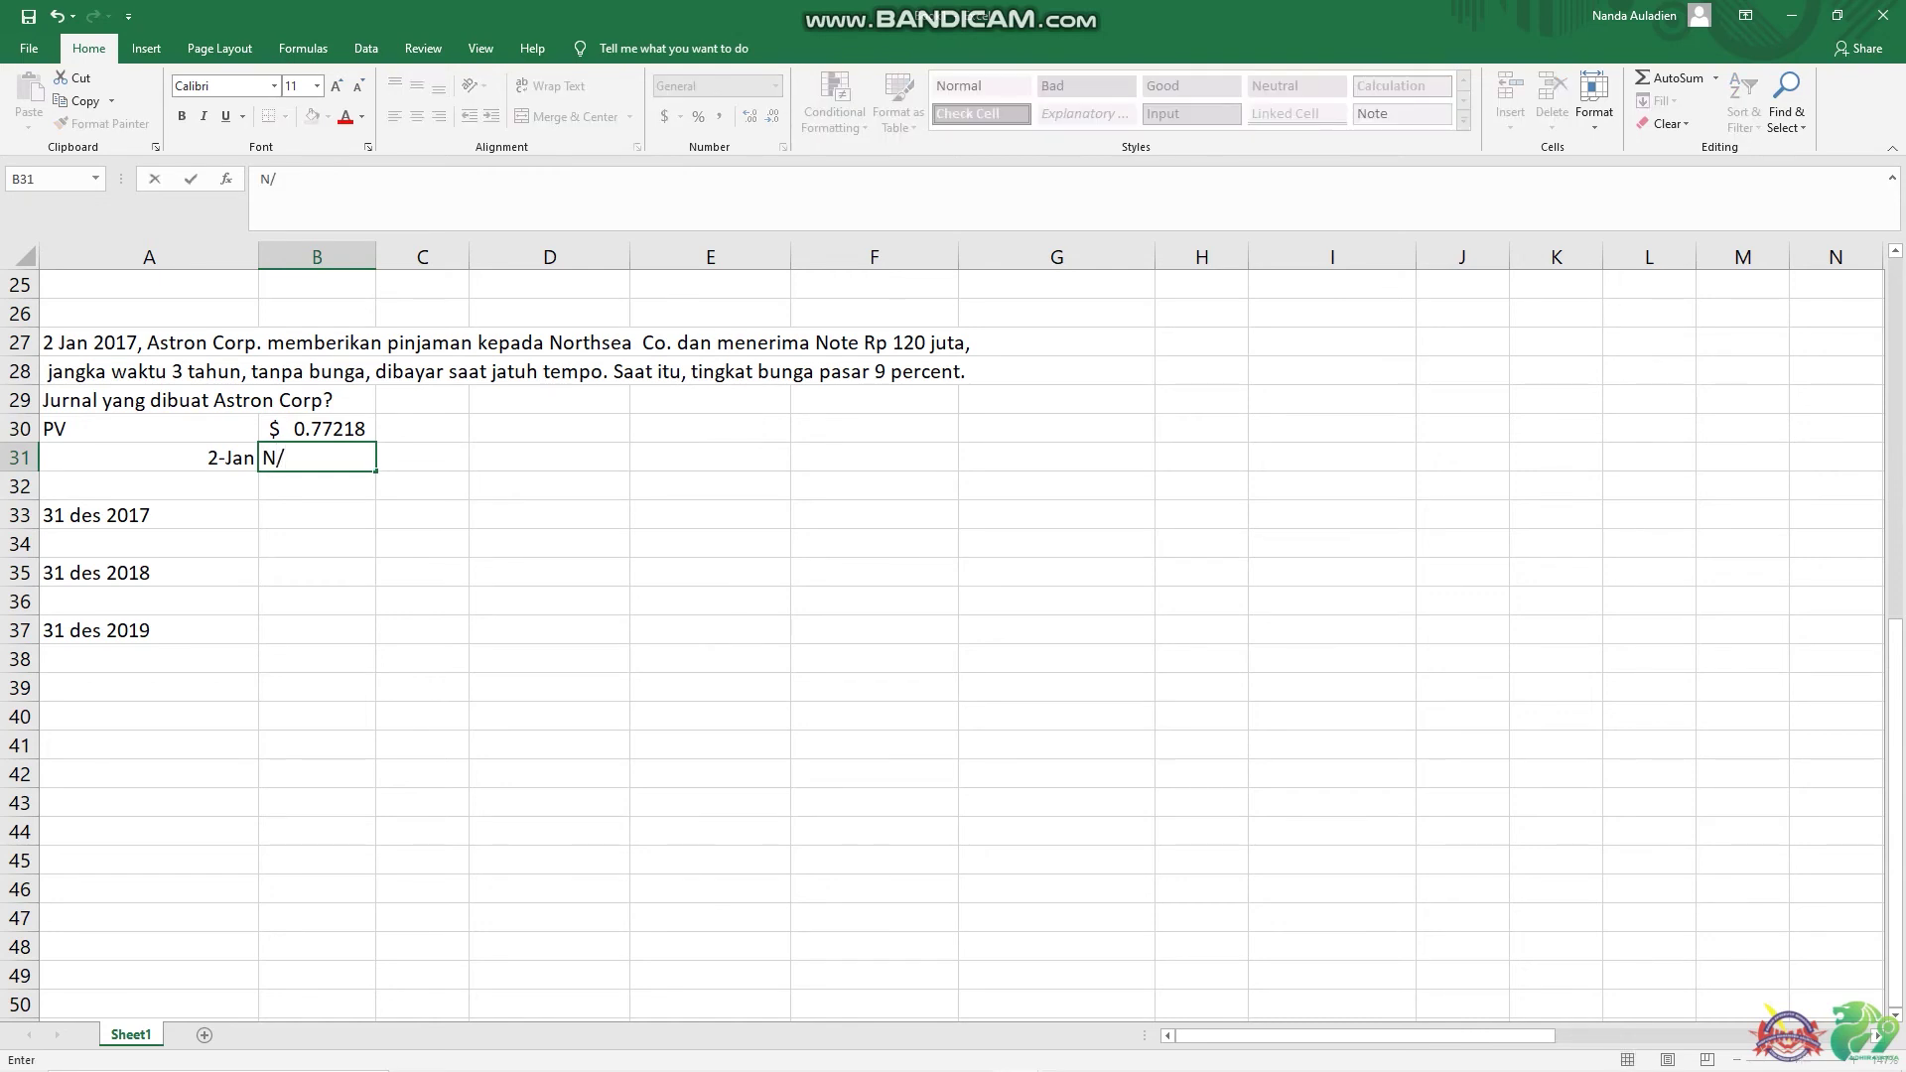
{"action": "type", "text": "R"}
{"action": "key", "text": "Return"}
{"action": "key", "text": "Right"}
{"action": "type", "text": "Cash"}
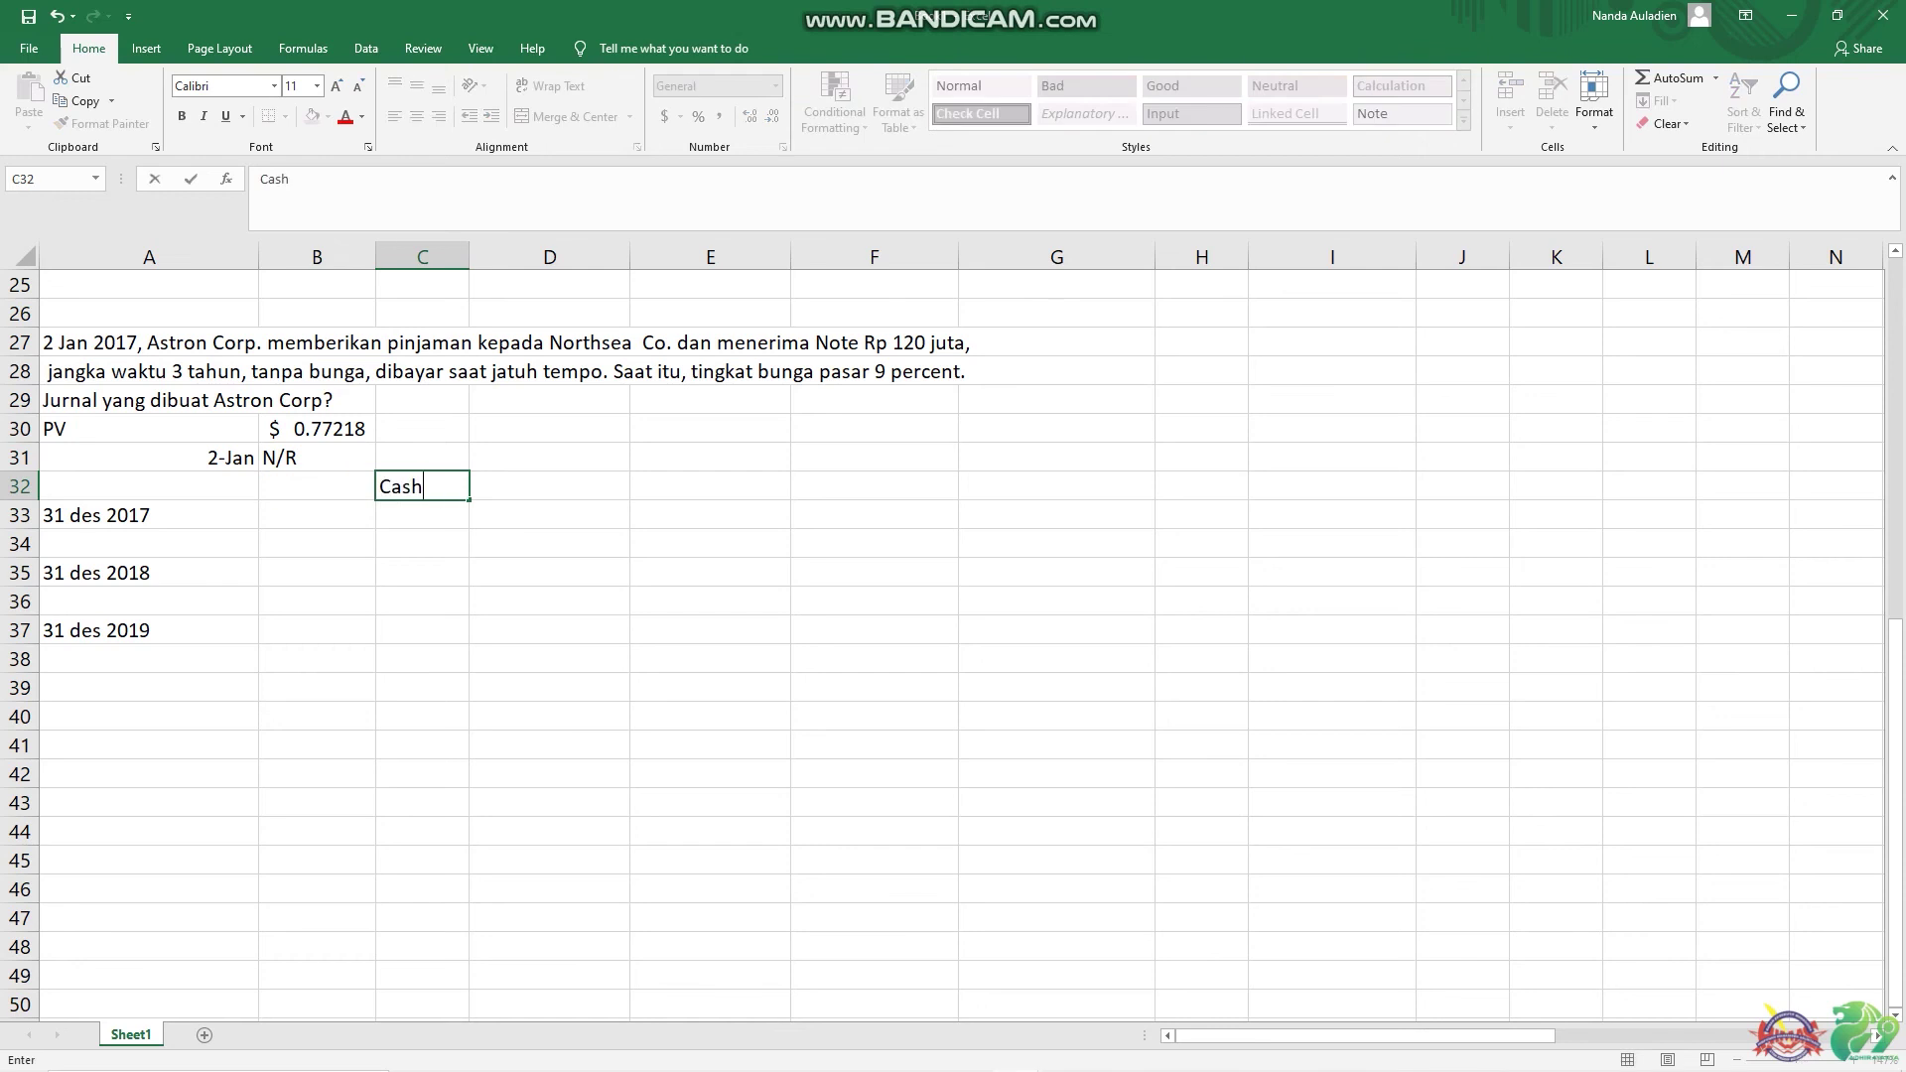
{"action": "key", "text": "Tab"}
{"action": "key", "text": "Up"}
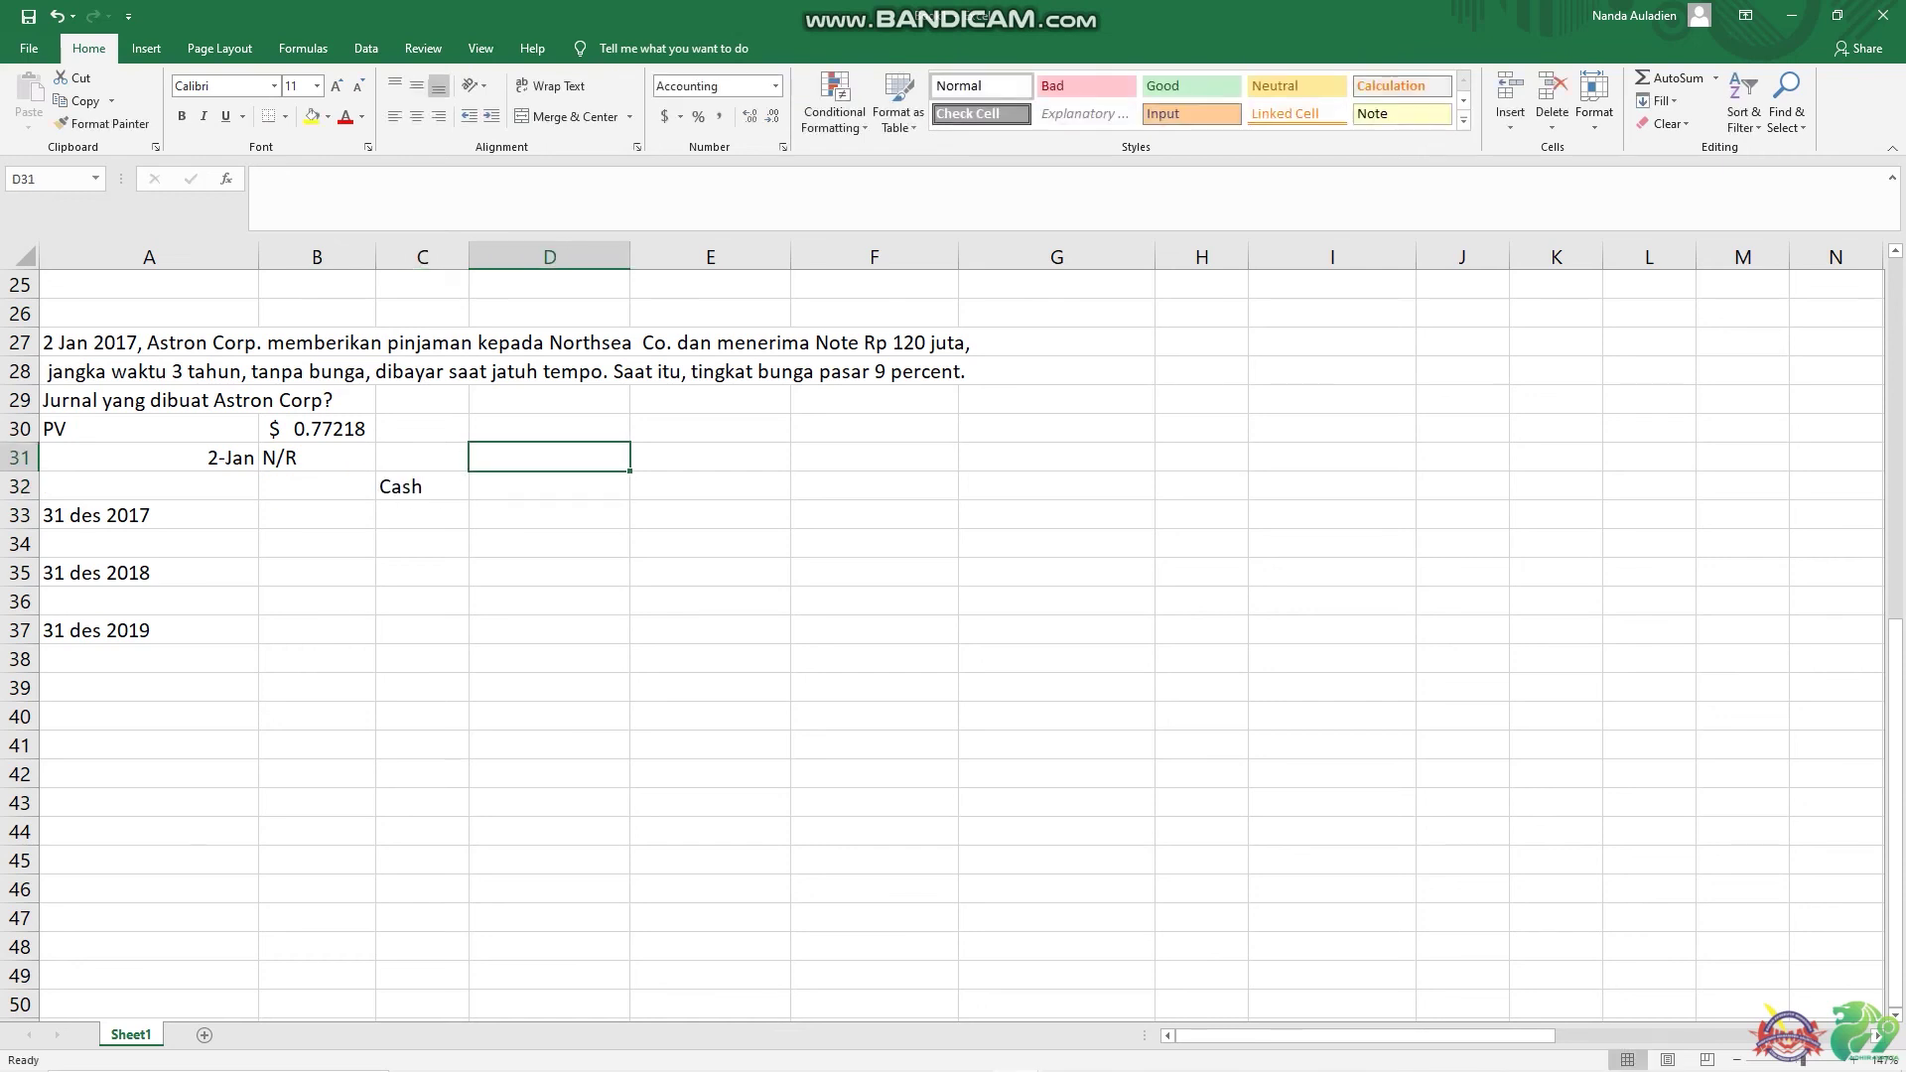
- Enter =120000000*B30 in D31 and =D31 in E32, giving $92,662,017.61 each
{"action": "type", "text": "="}
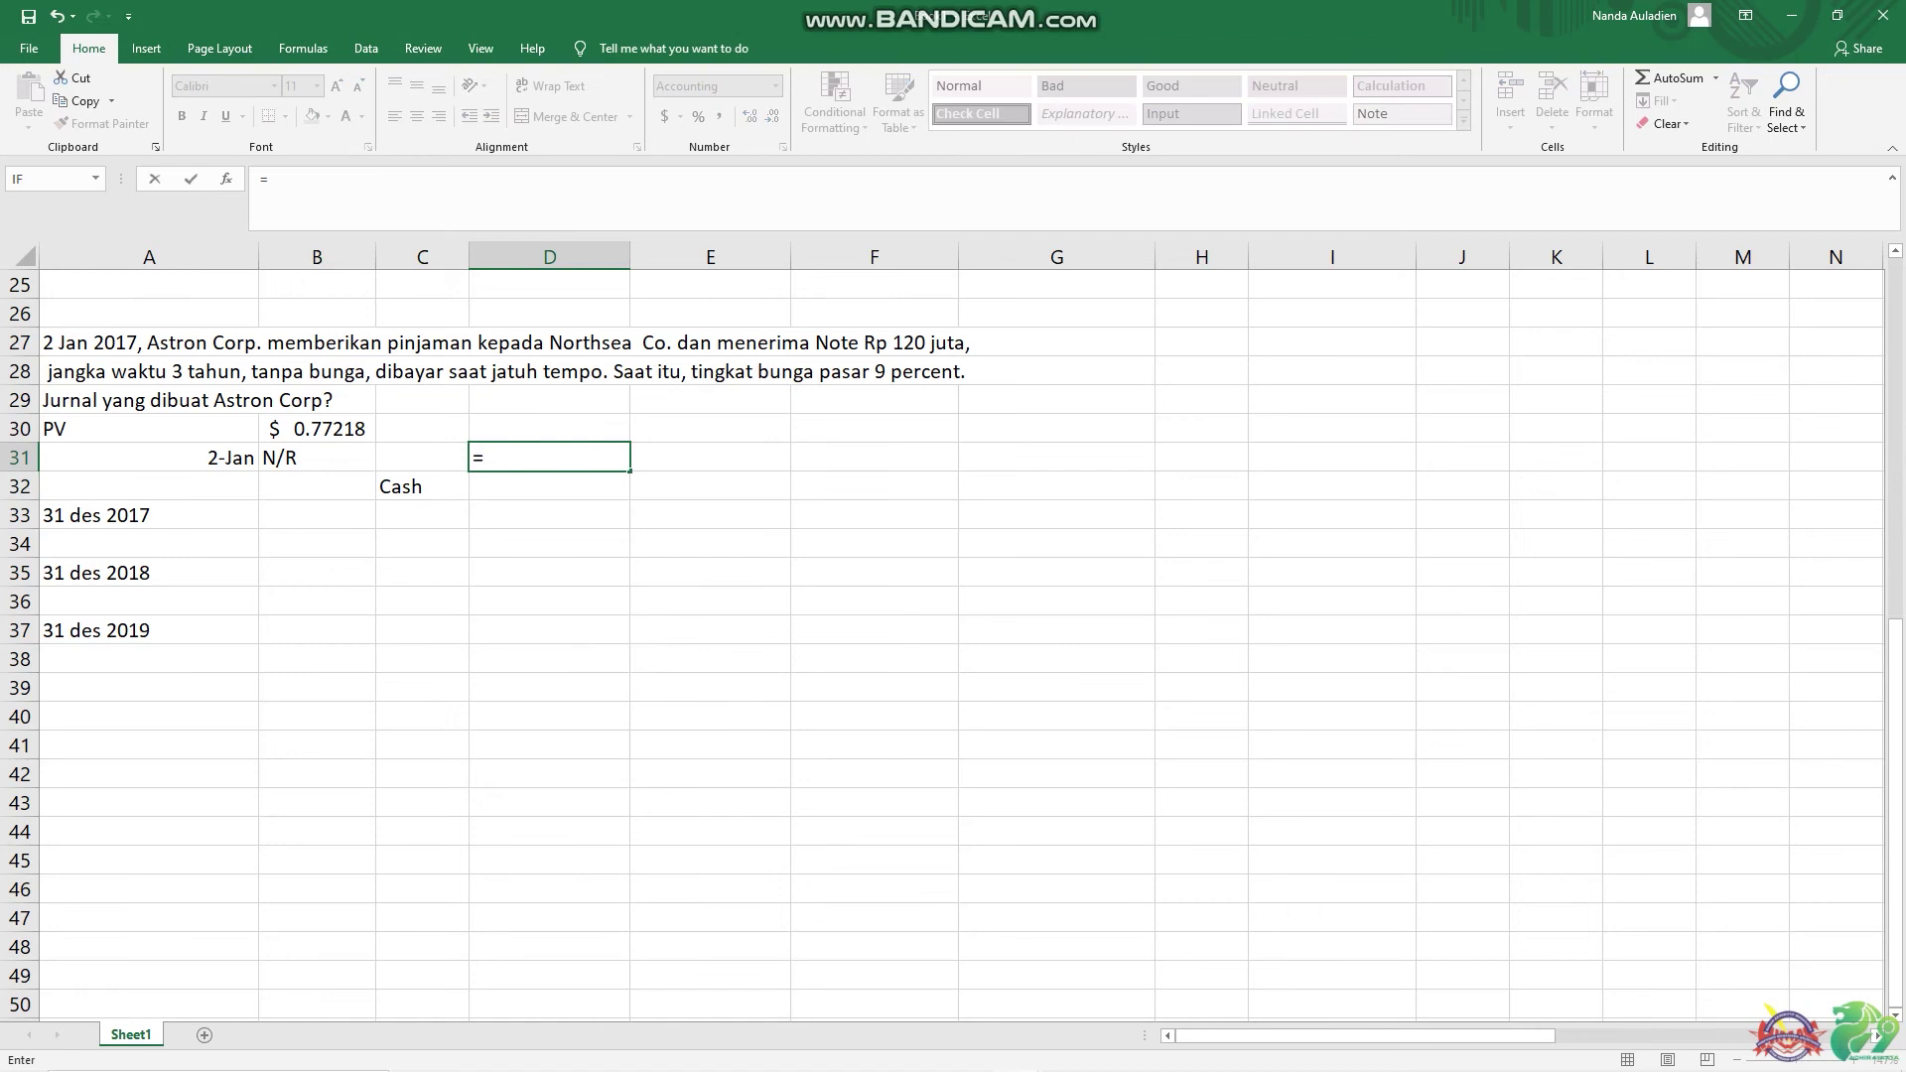
{"action": "type", "text": "120000000*"}
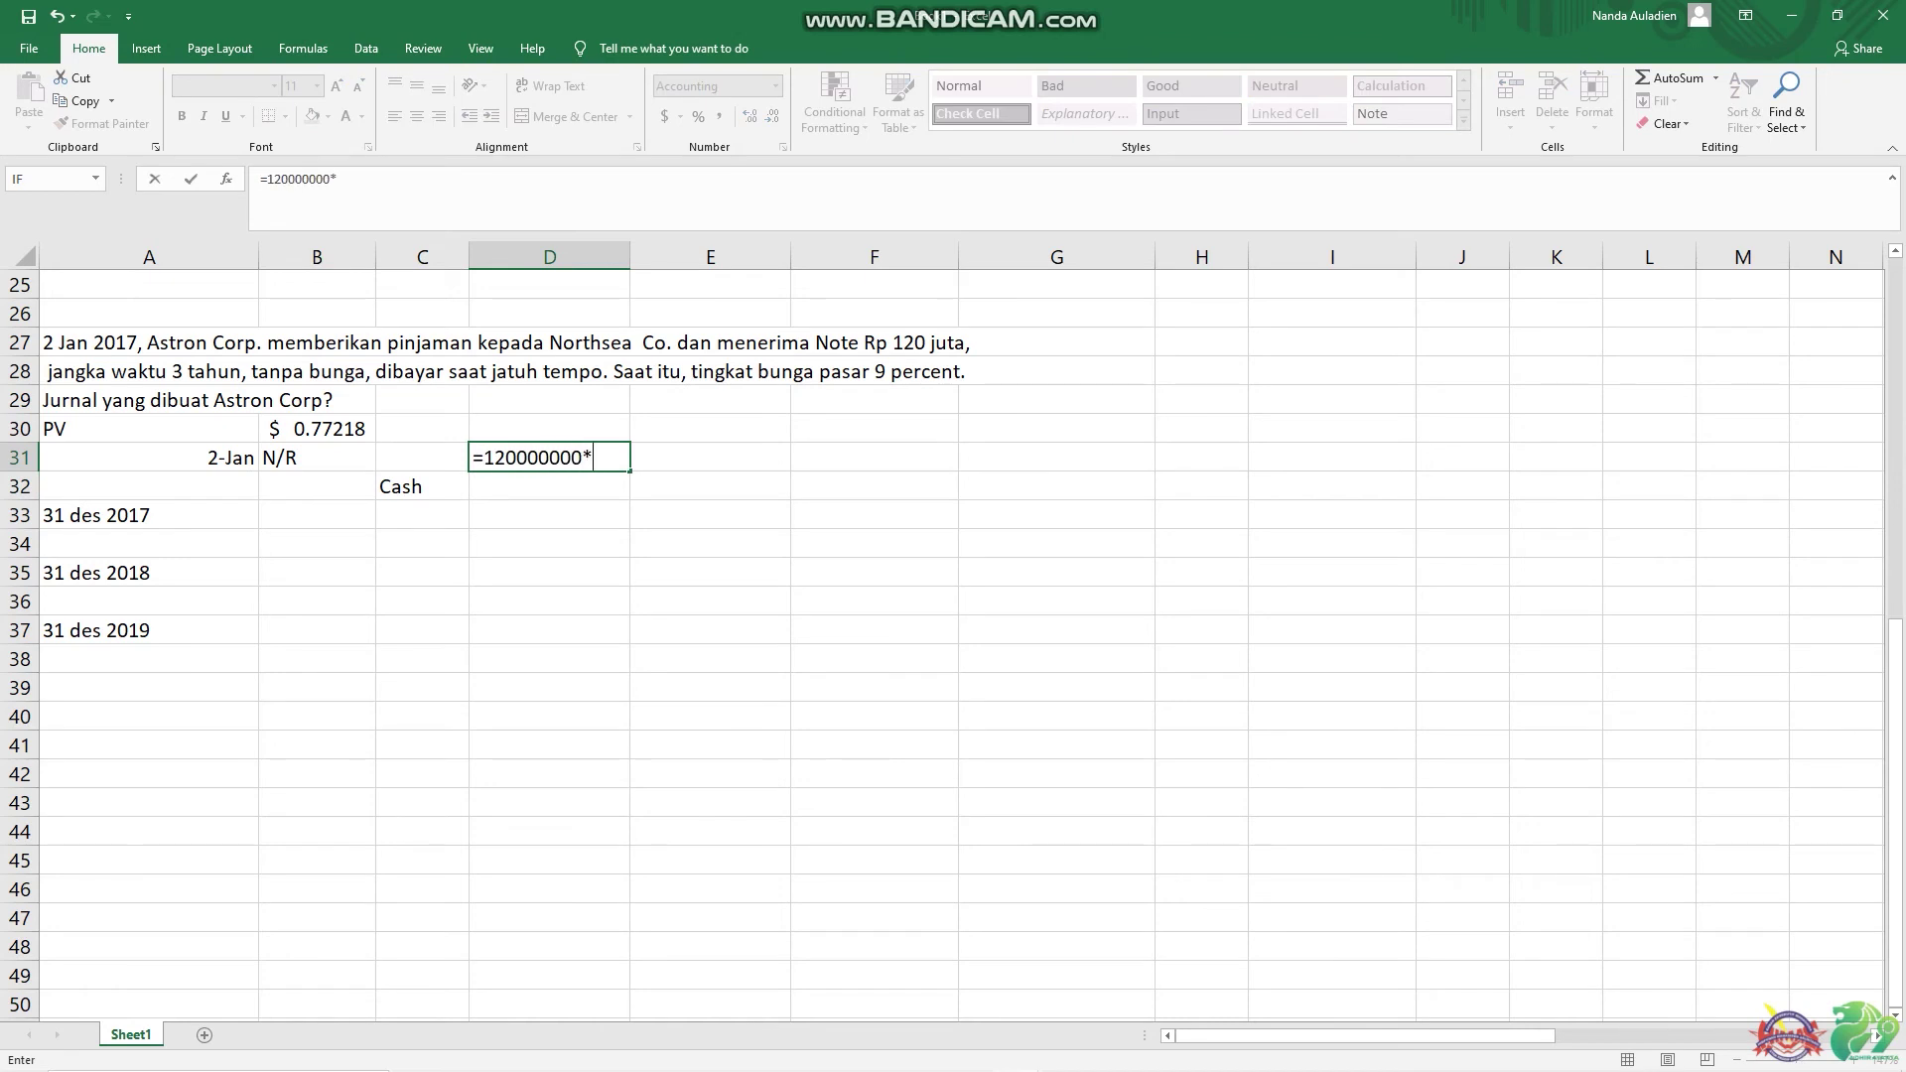
{"action": "left_click", "coordinate": [316, 429]}
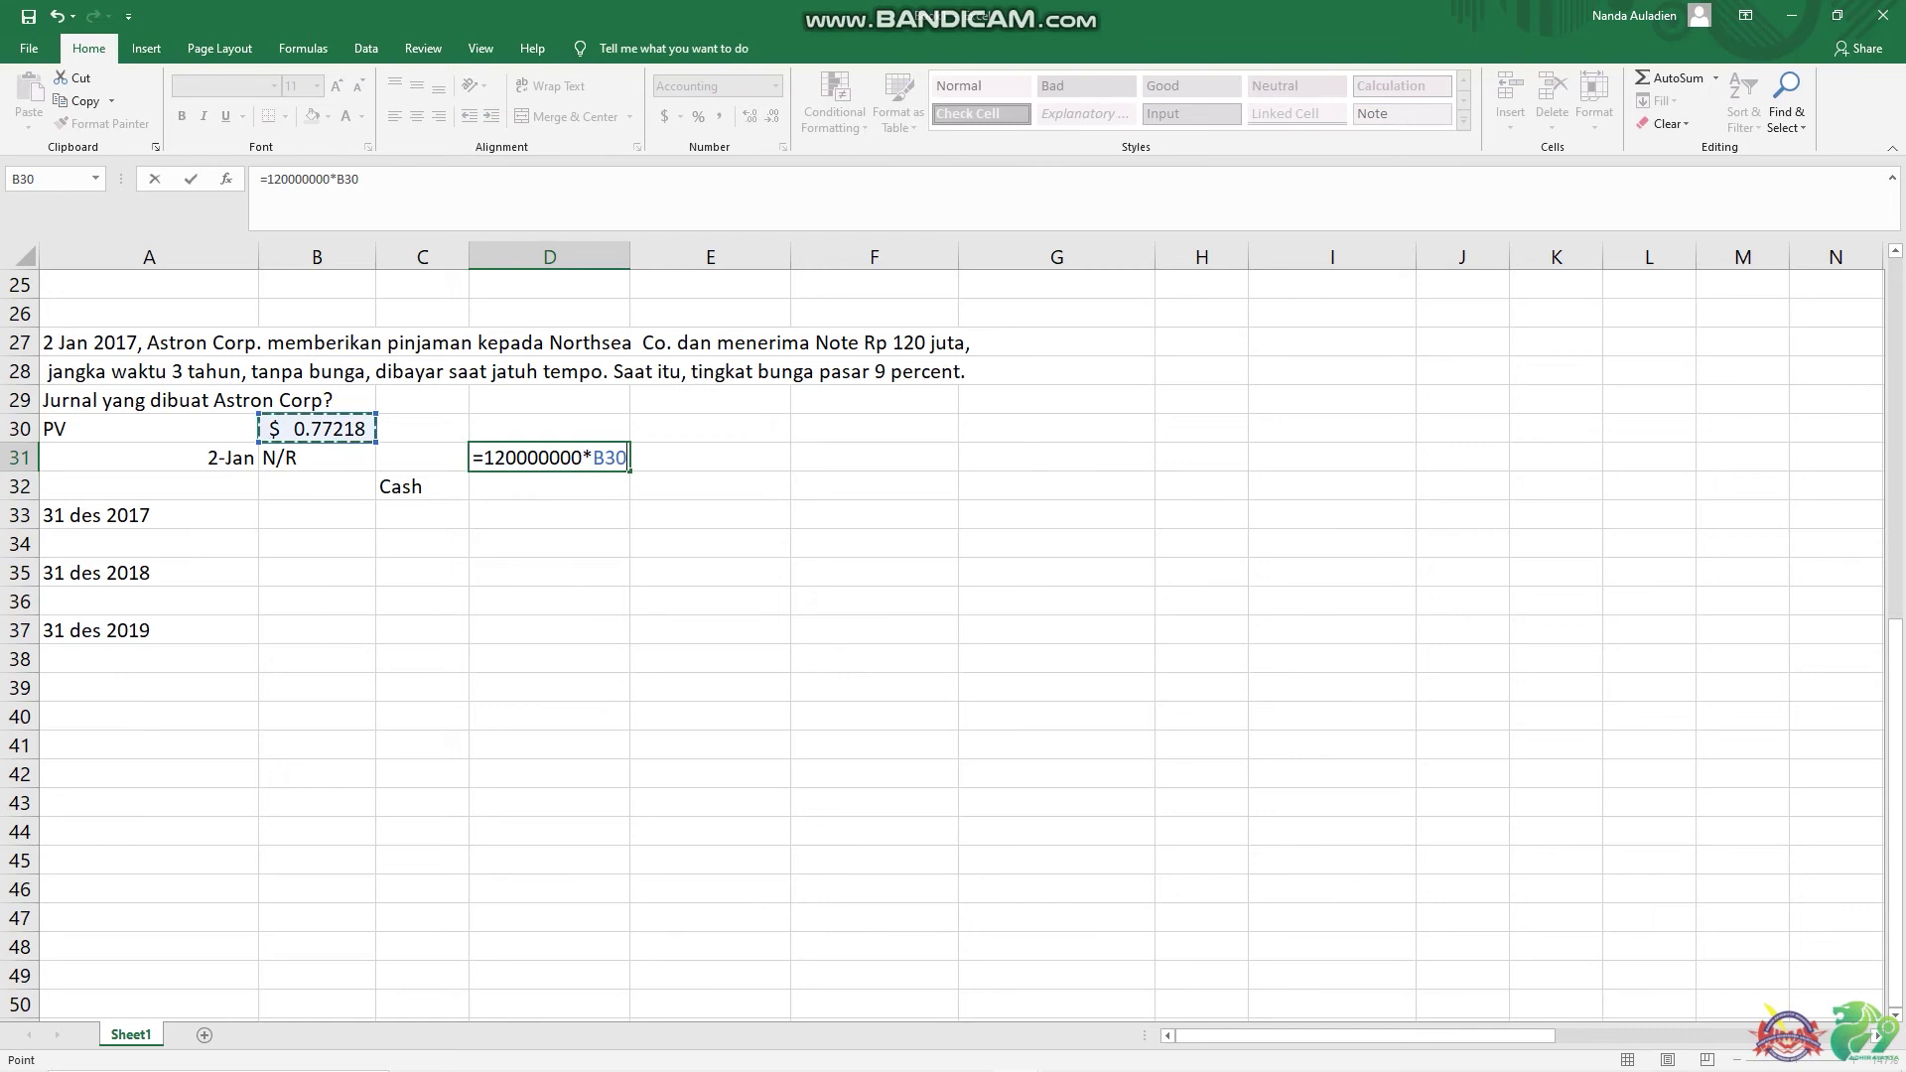
{"action": "key", "text": "Return"}
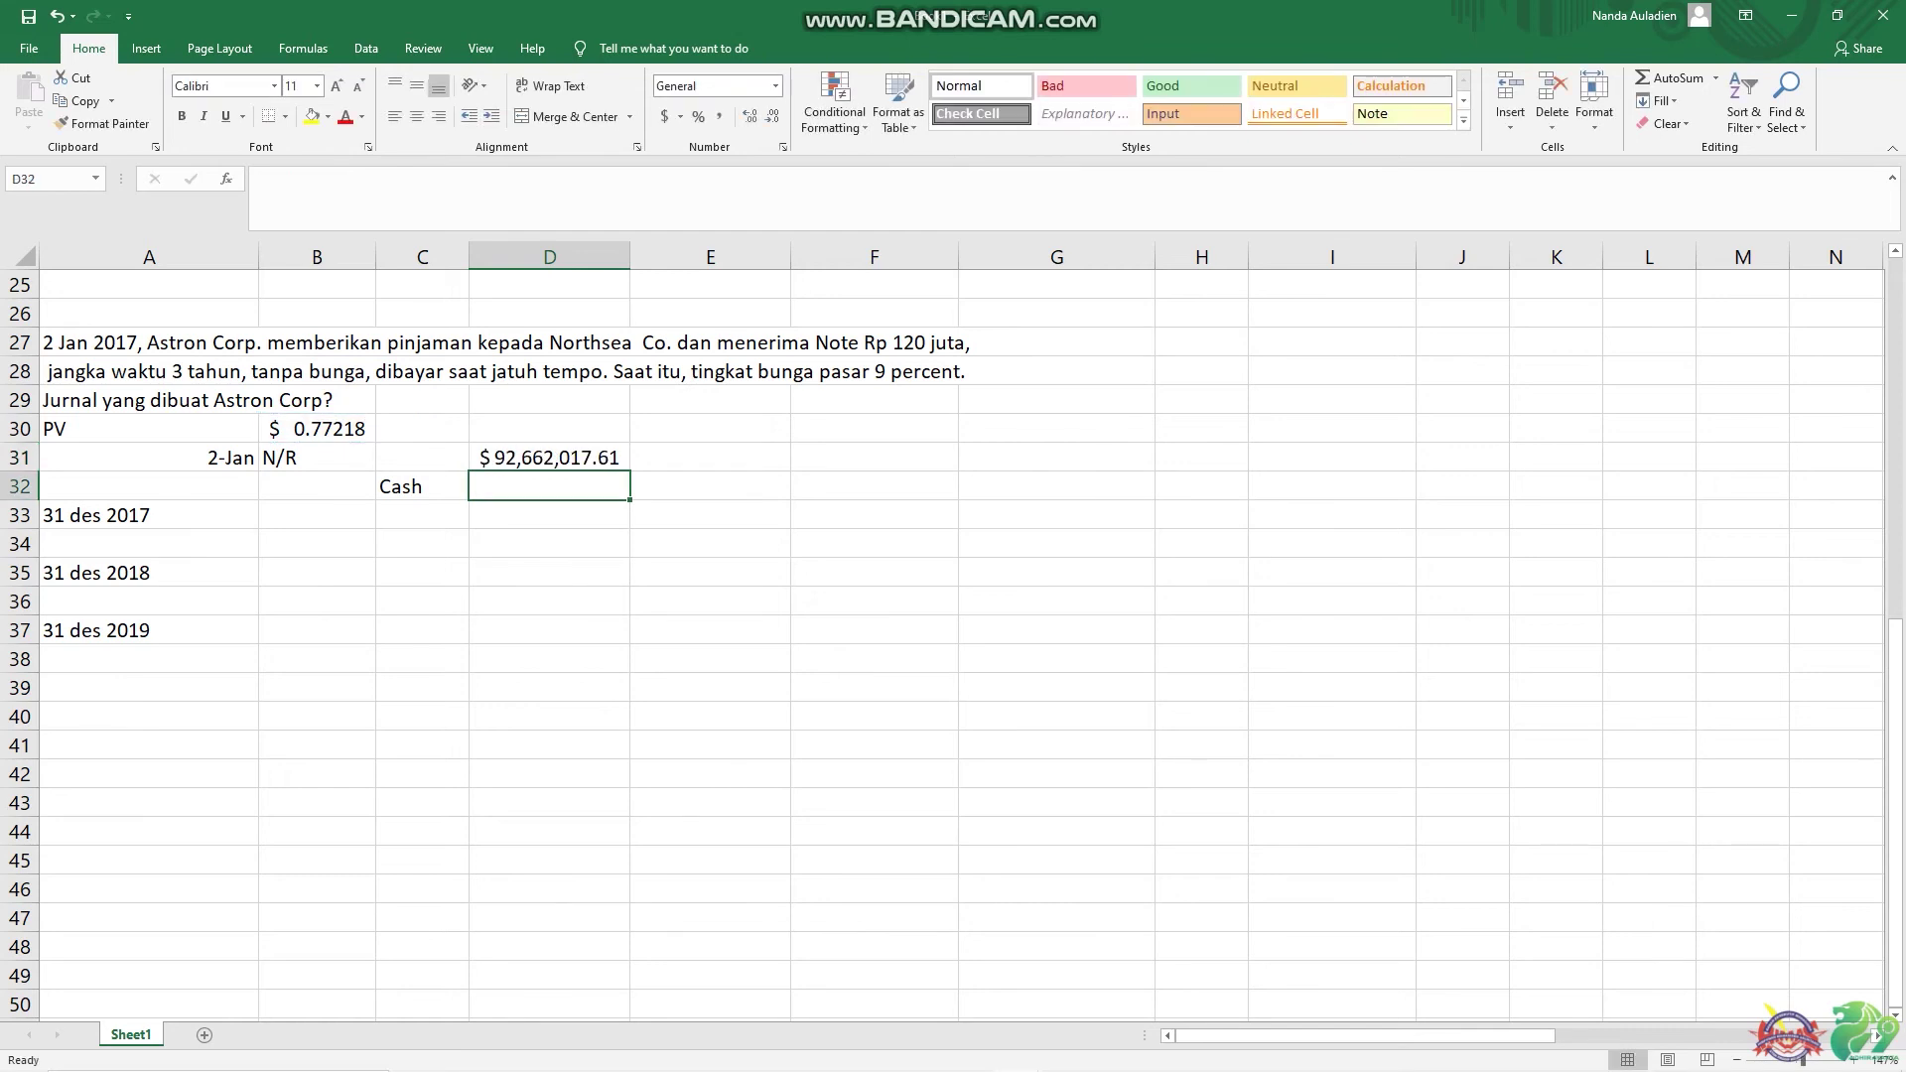
{"action": "key", "text": "Up"}
{"action": "key", "text": "Right"}
{"action": "key", "text": "Down"}
{"action": "type", "text": "="}
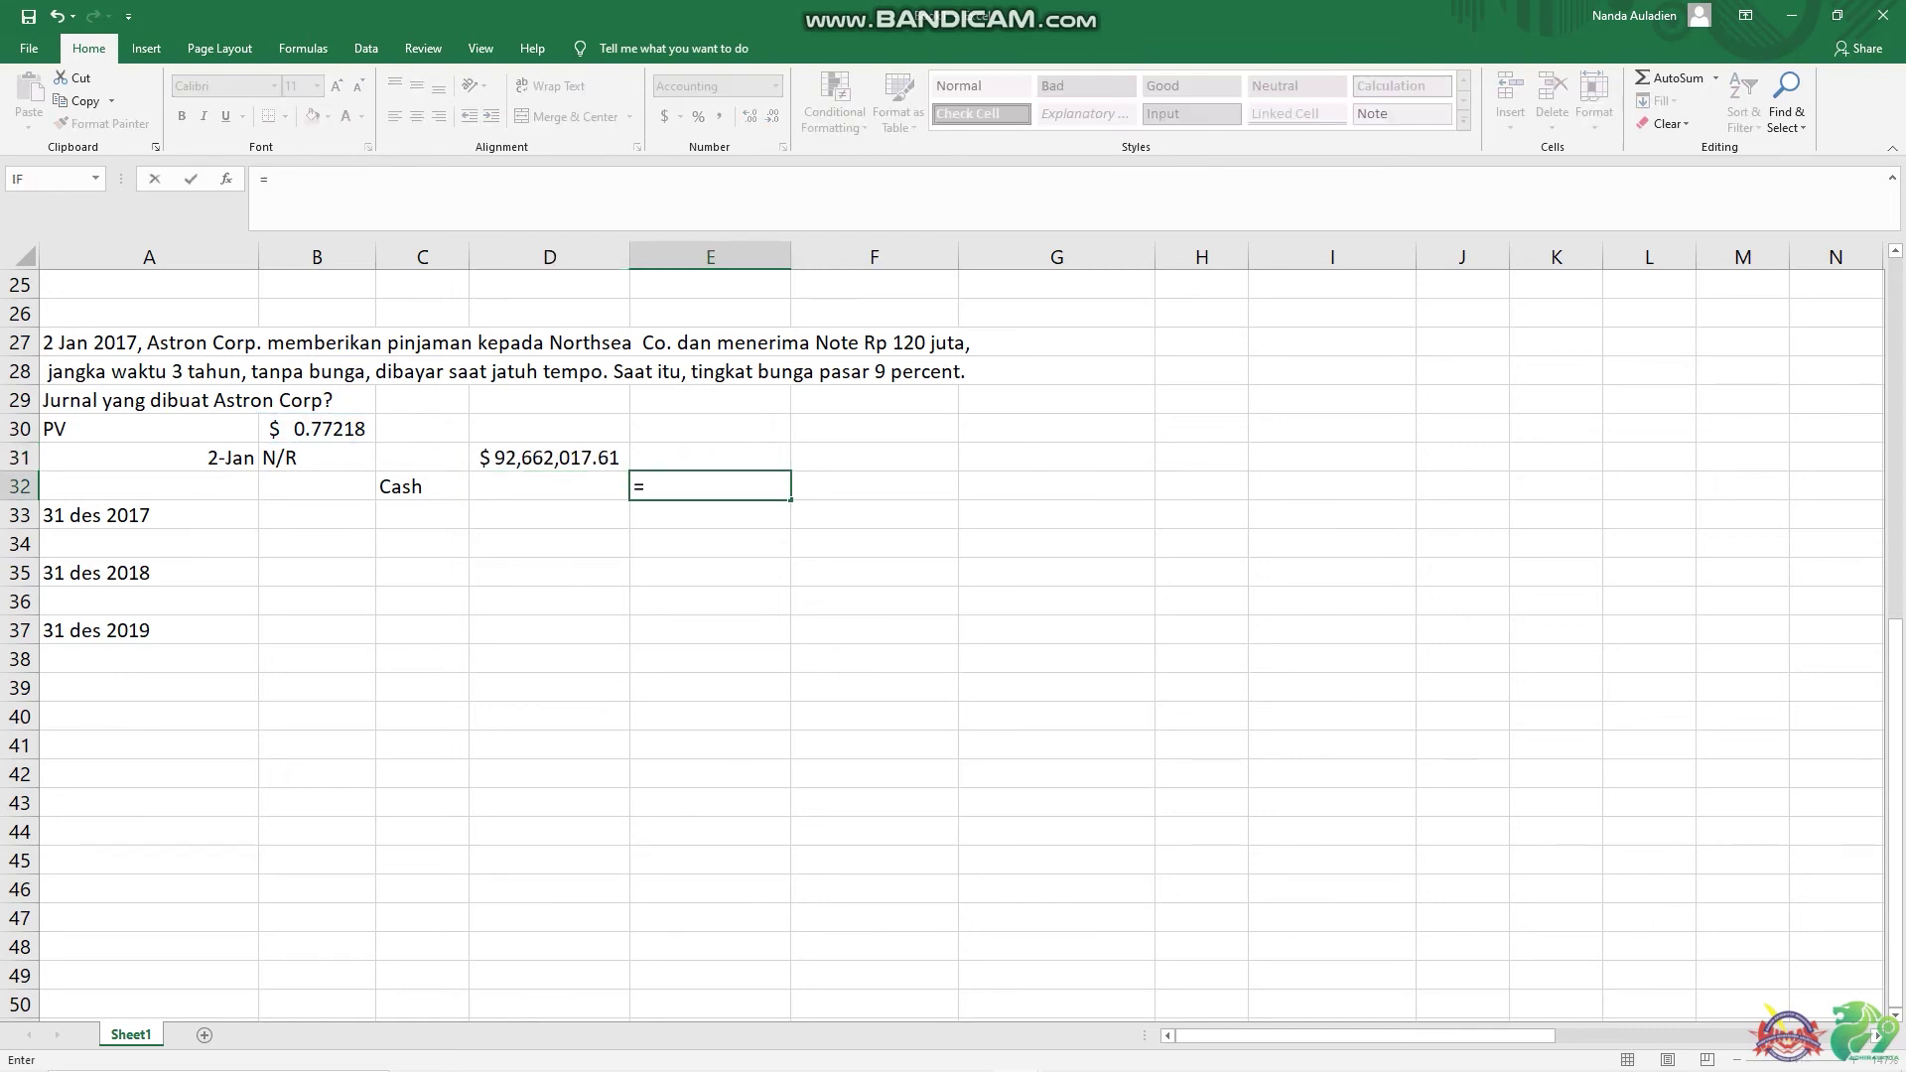
{"action": "key", "text": "Up"}
{"action": "key", "text": "Left"}
{"action": "key", "text": "Return"}
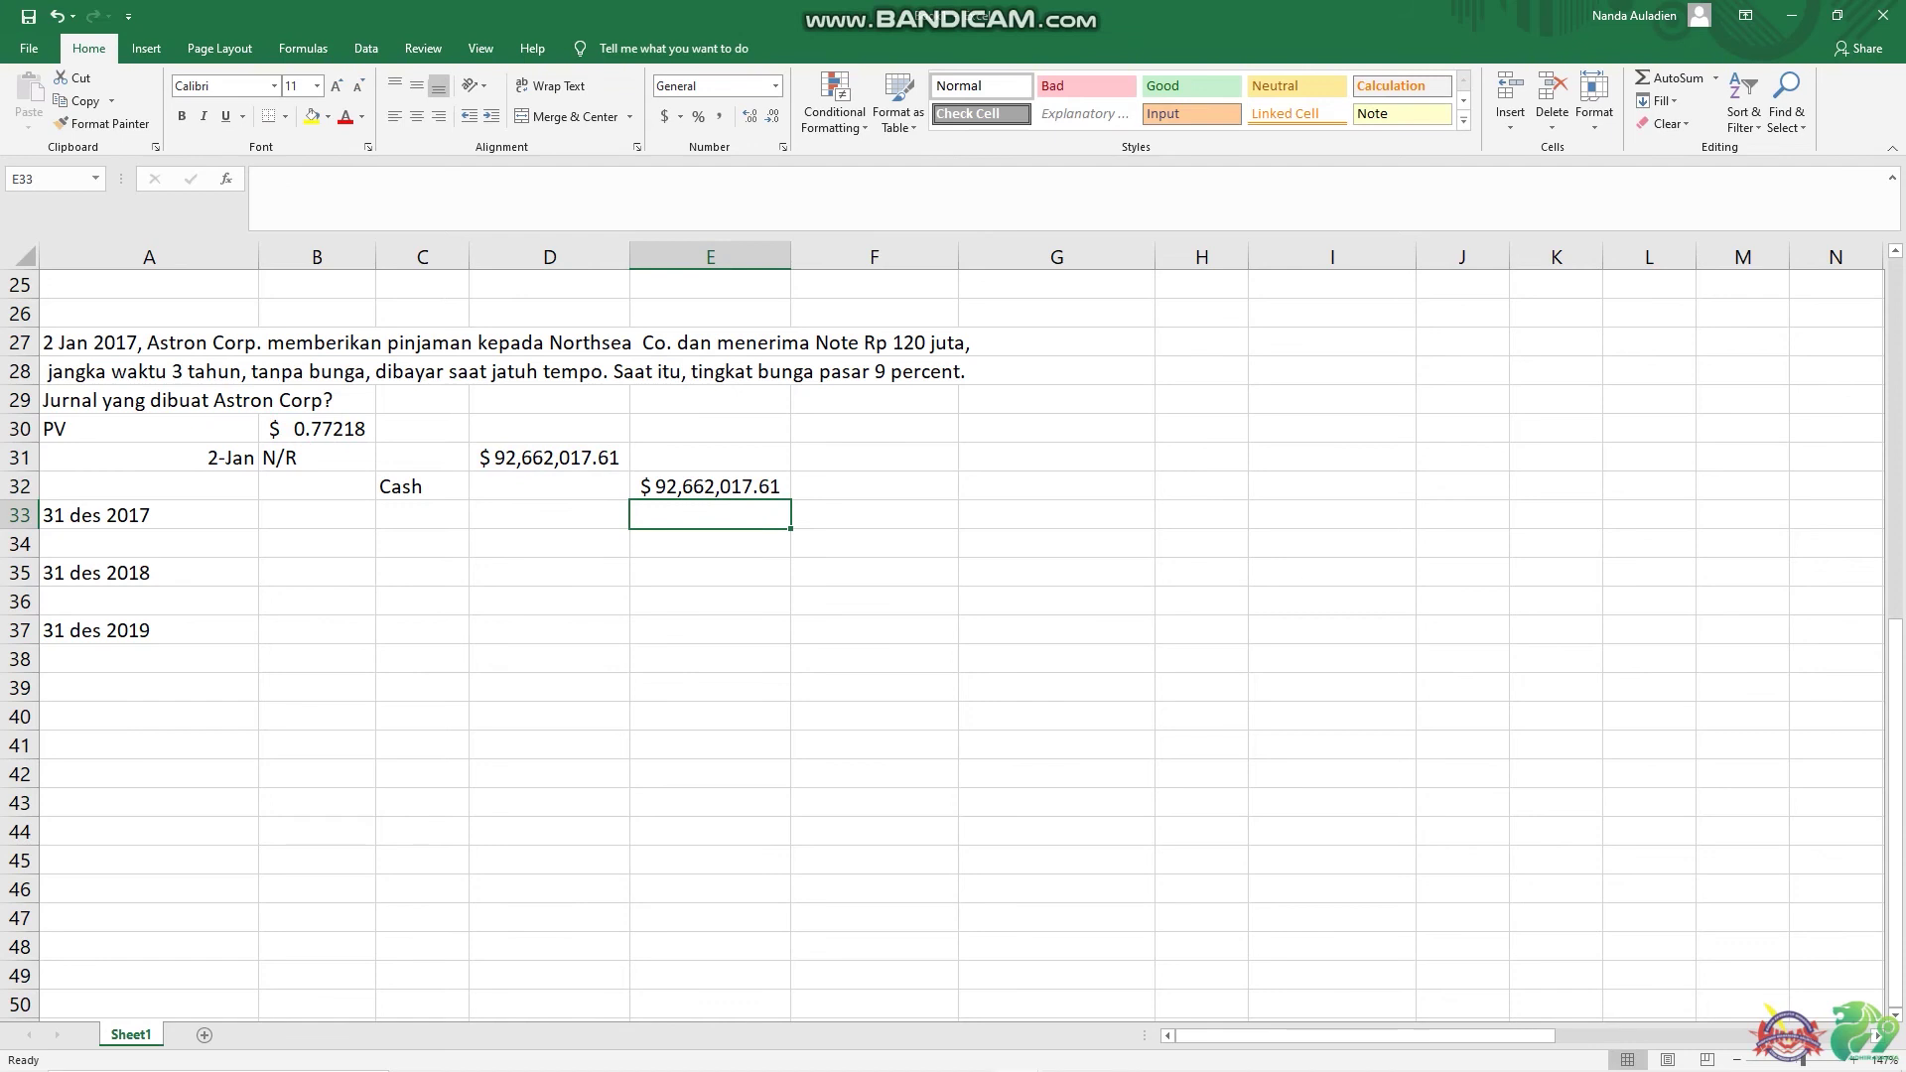
{"action": "key", "text": "Left"}
{"action": "key", "text": "Left"}
{"action": "key", "text": "Left"}
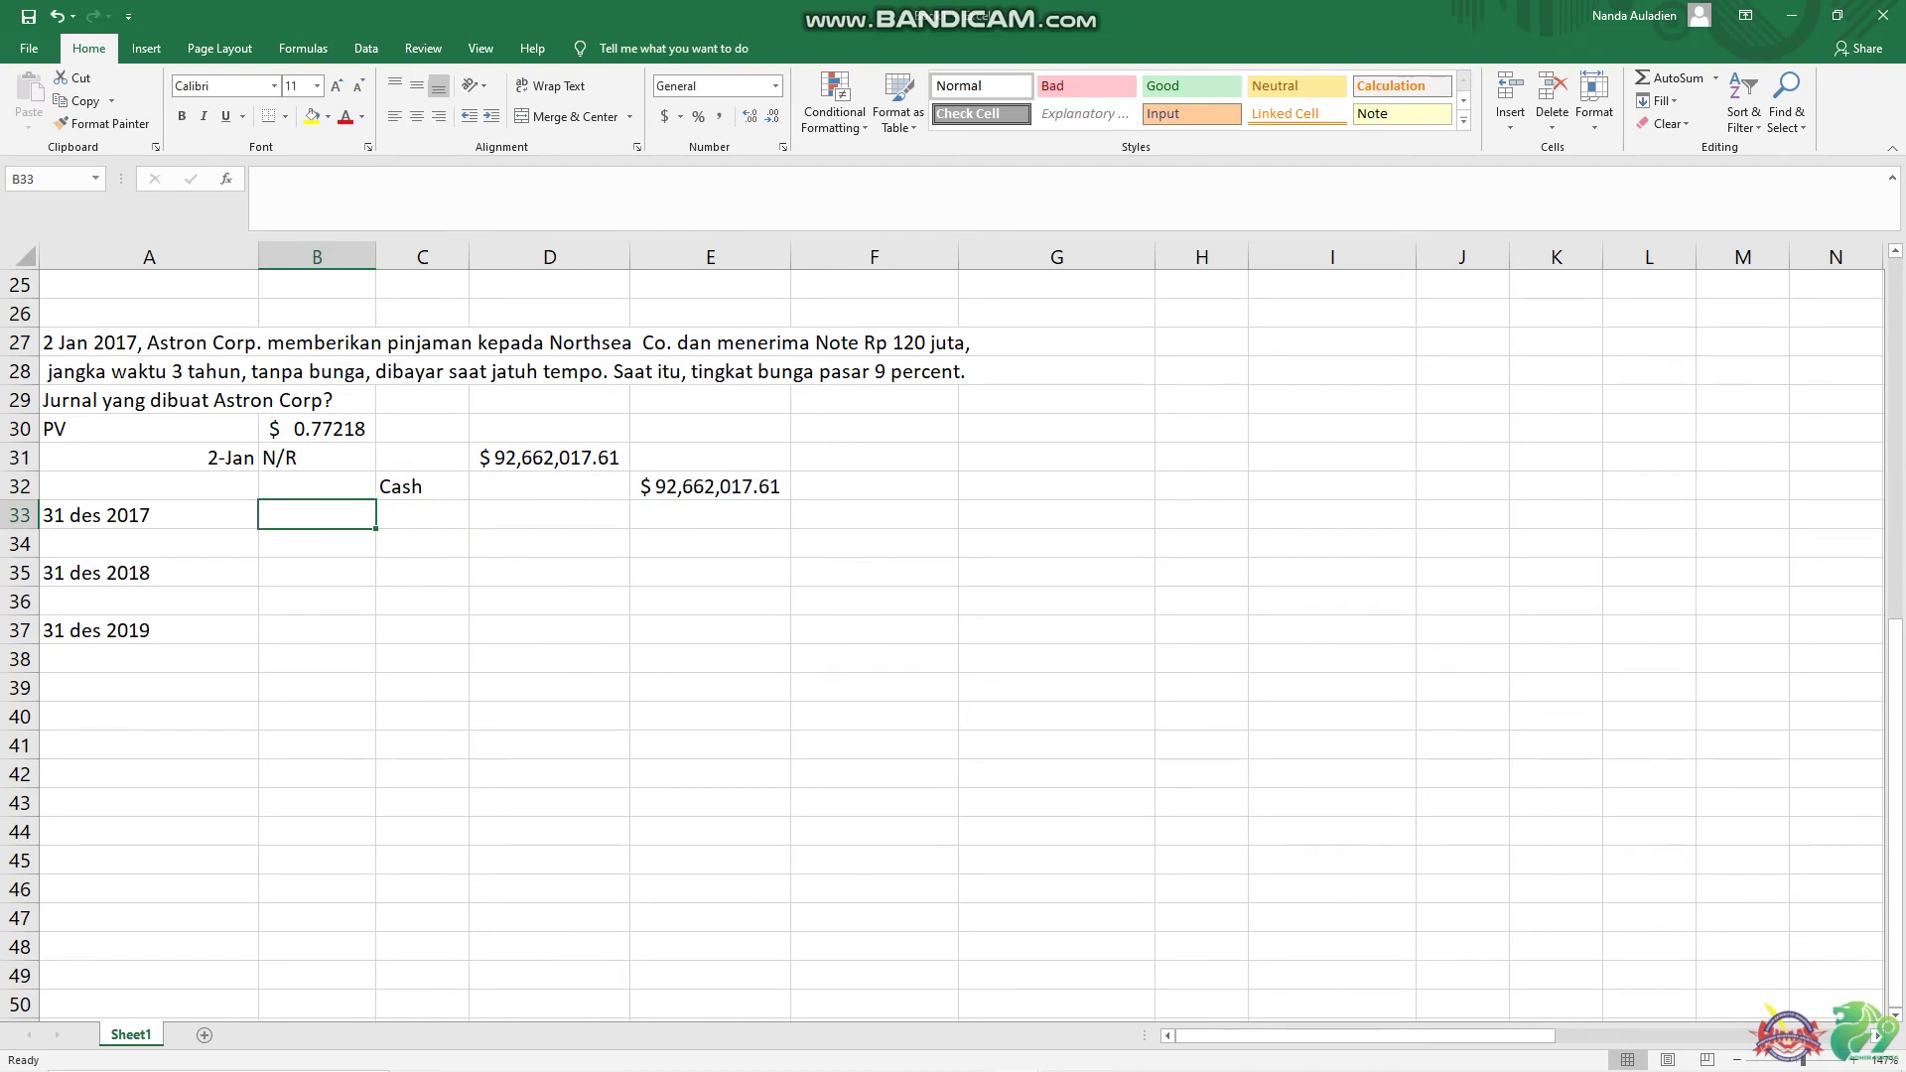
- Label the 31 des 2017 entry: N/R debit and Interest Revenue credit
{"action": "type", "text": "N/"}
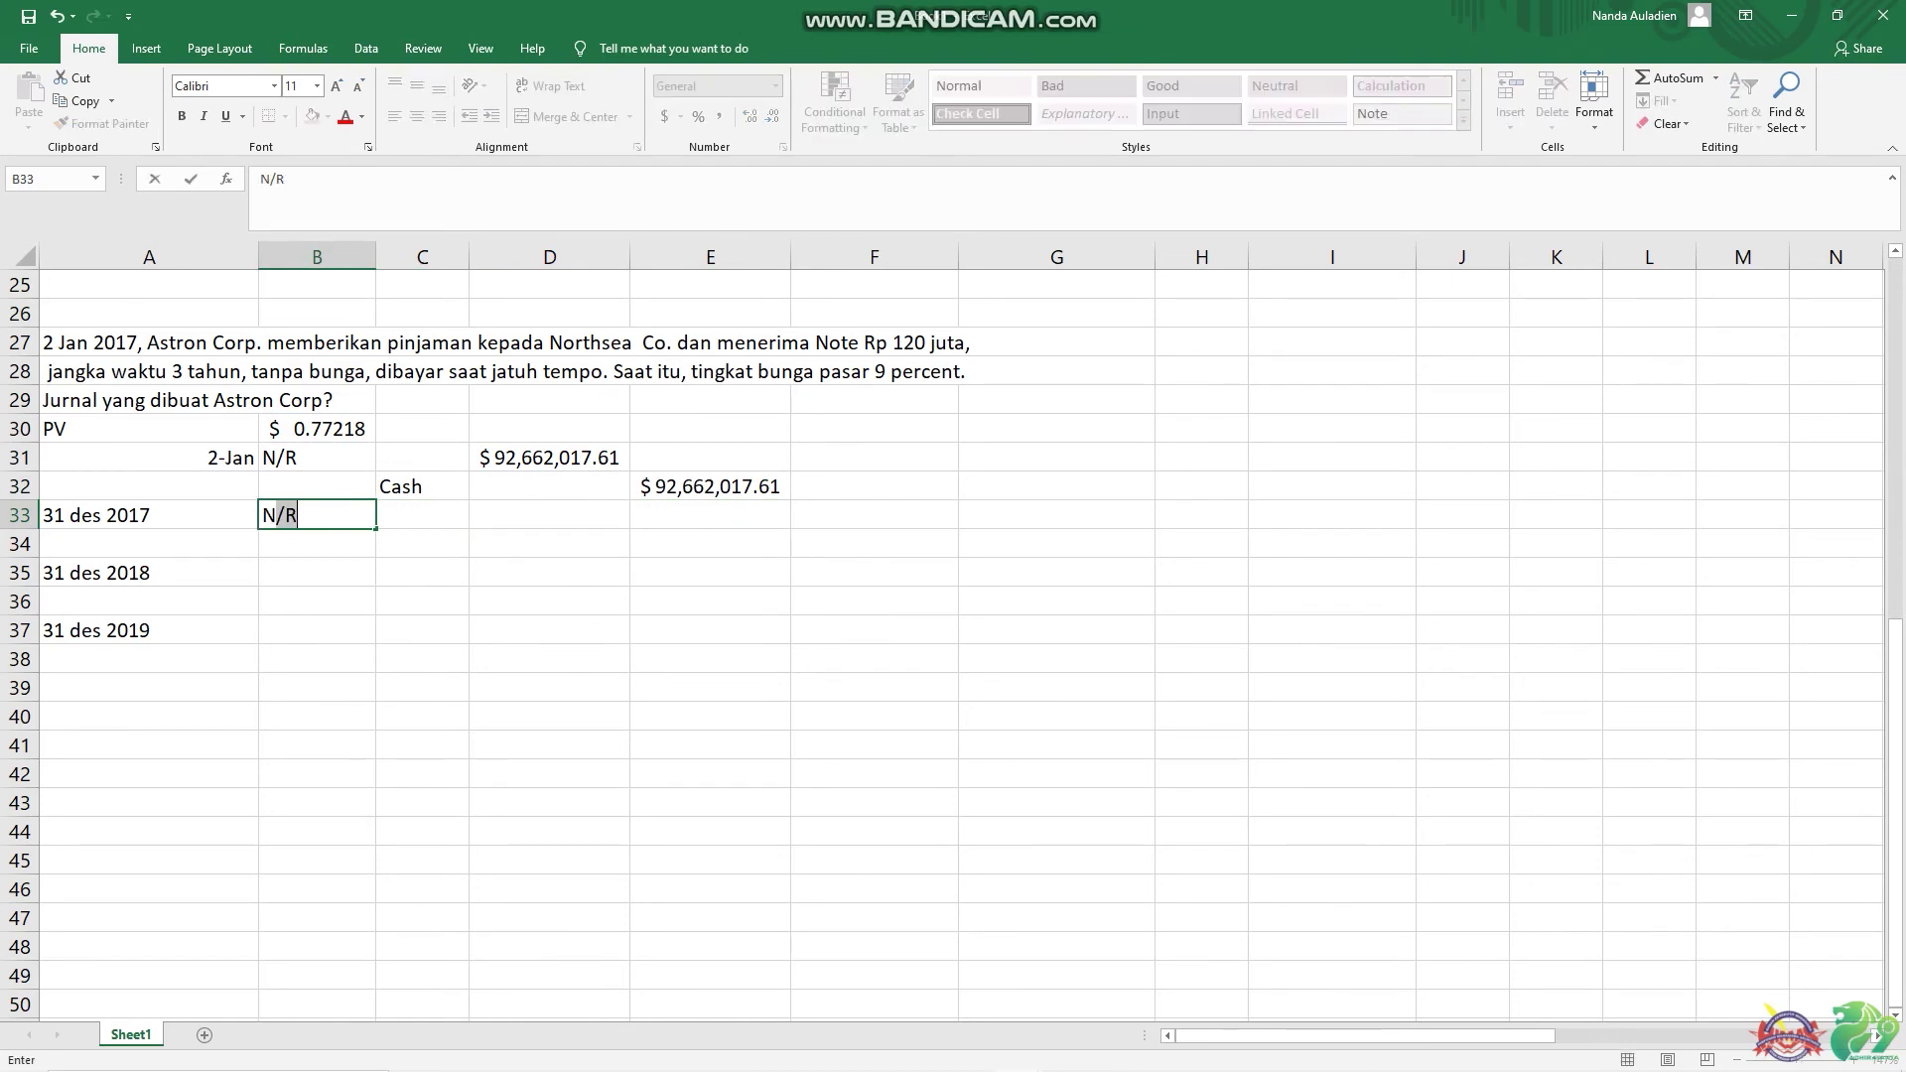
{"action": "type", "text": "R"}
{"action": "key", "text": "Right"}
{"action": "key", "text": "Down"}
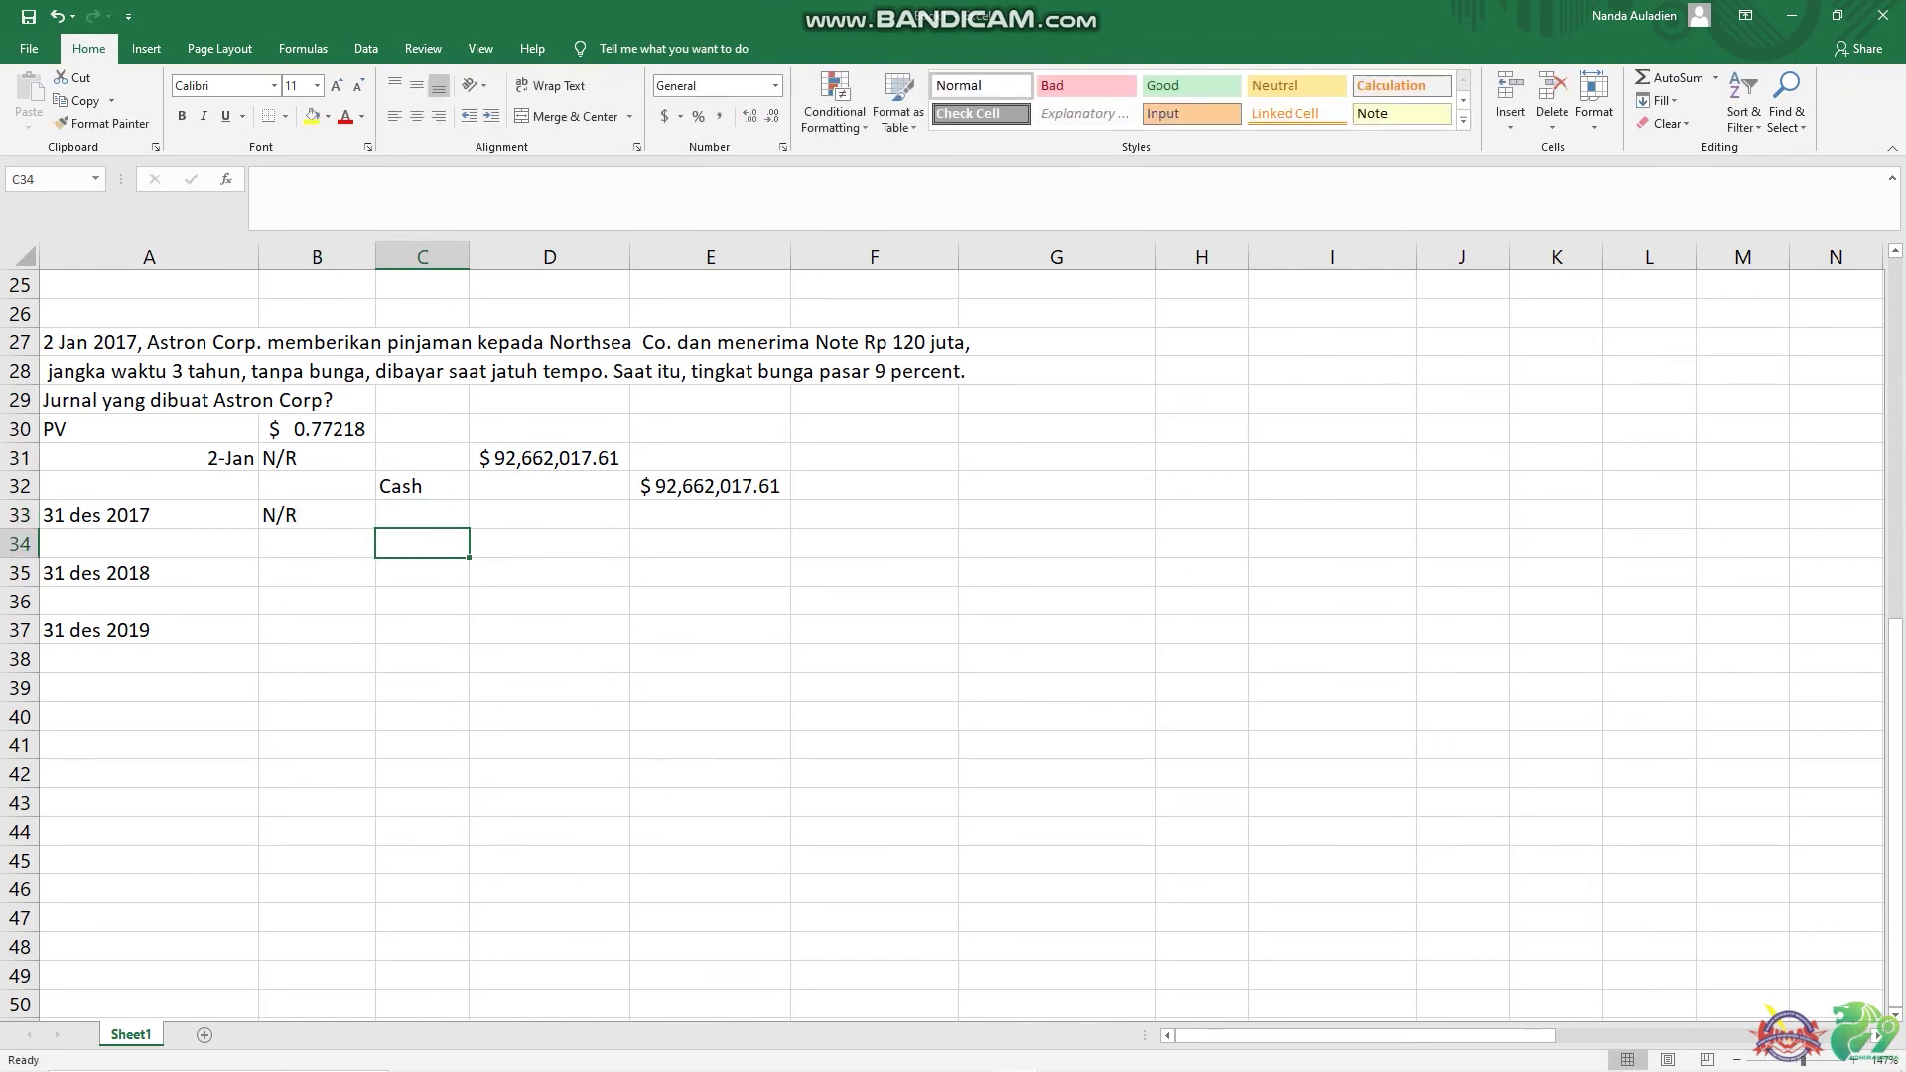
{"action": "type", "text": "Interest"}
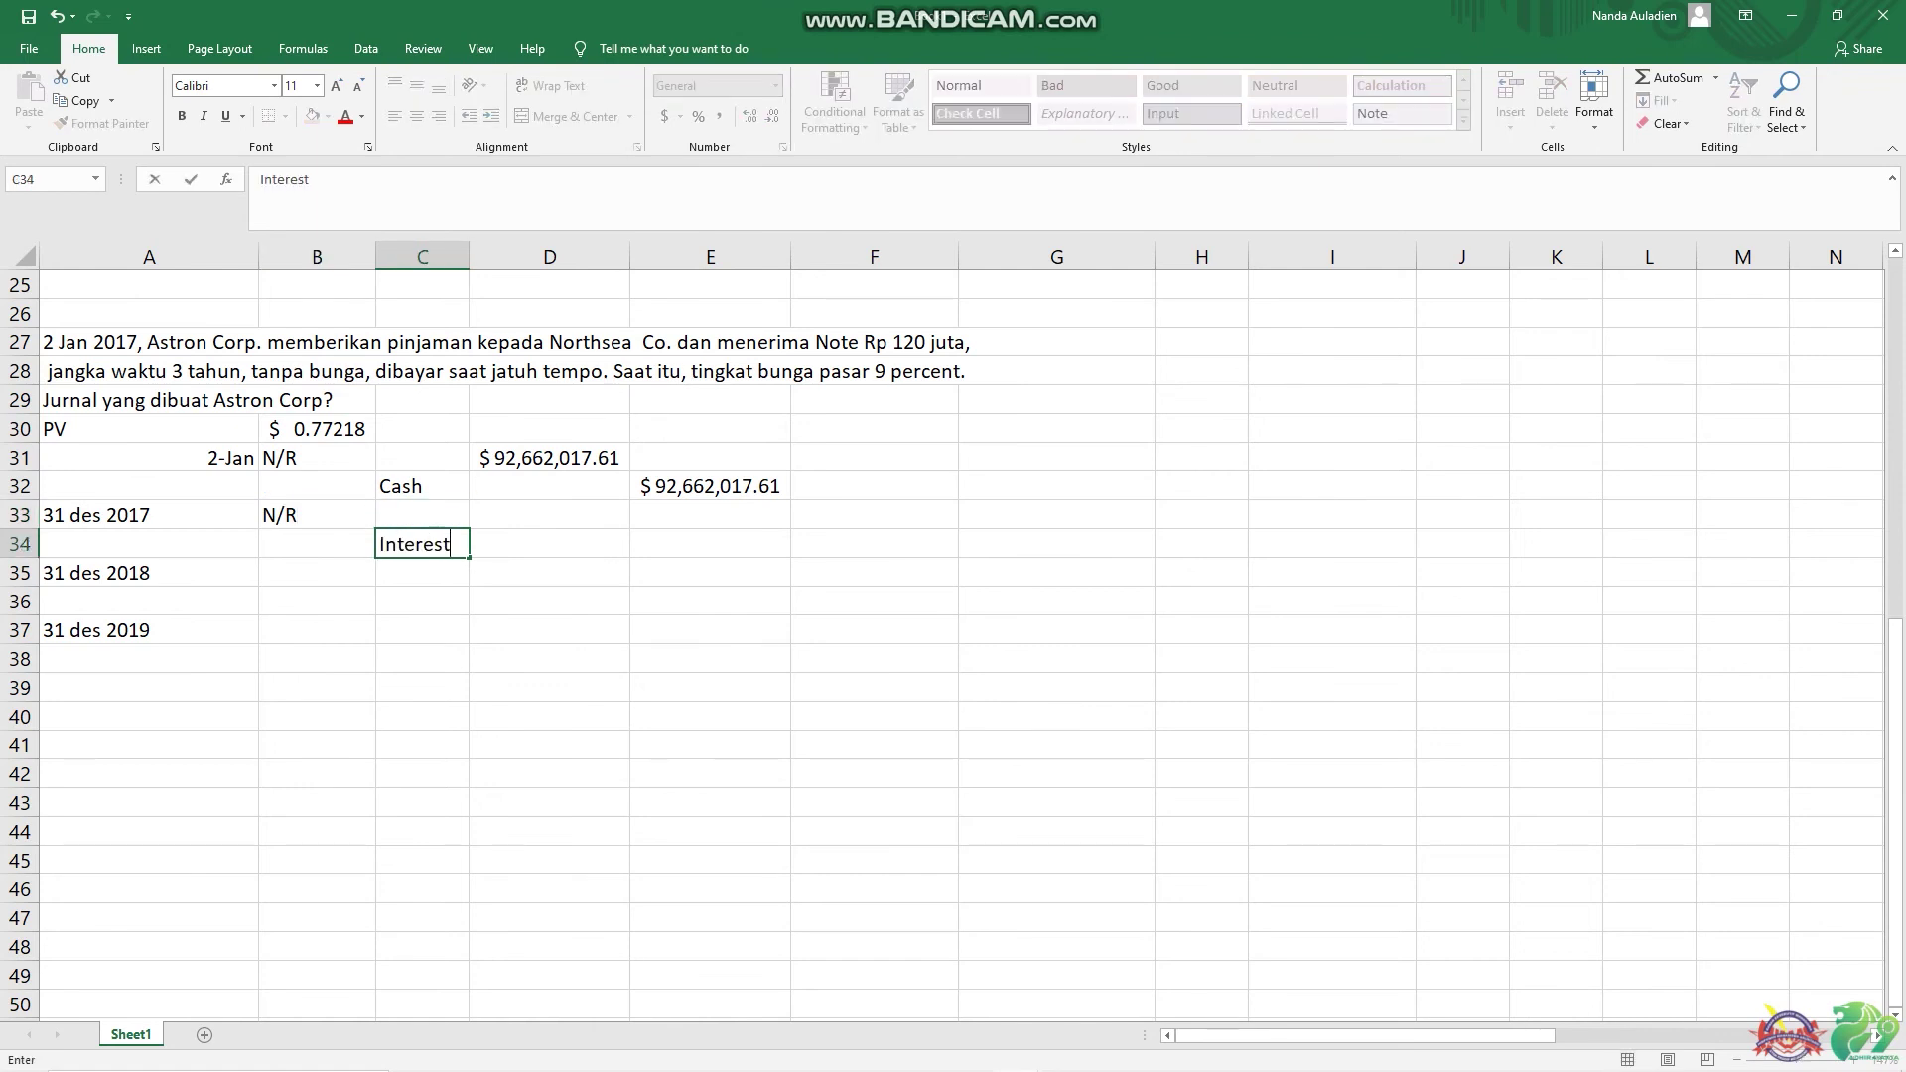
{"action": "type", "text": " Revenue"}
{"action": "key", "text": "Right"}
{"action": "key", "text": "Up"}
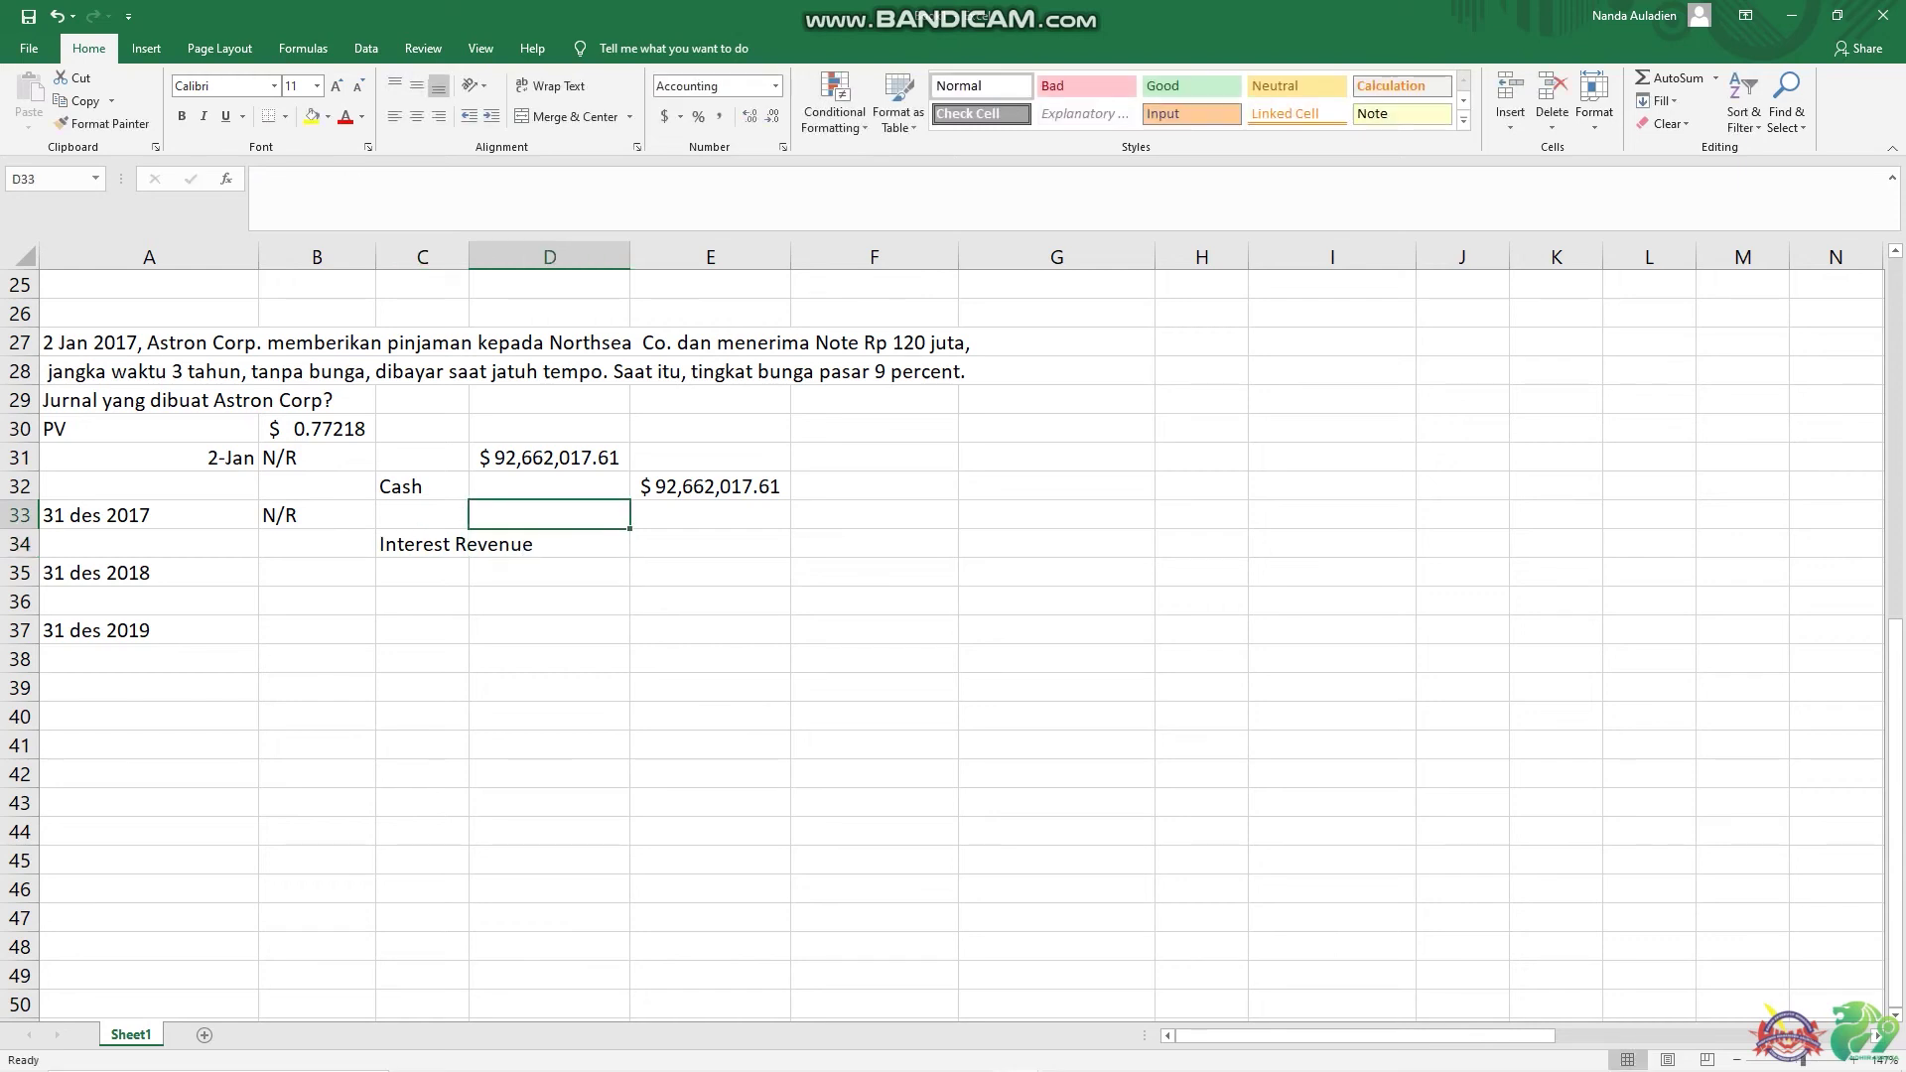
- Enter =9%*D31 in D33 and =D33 in E34 for $8,339,581.58 of interest
{"action": "type", "text": "="}
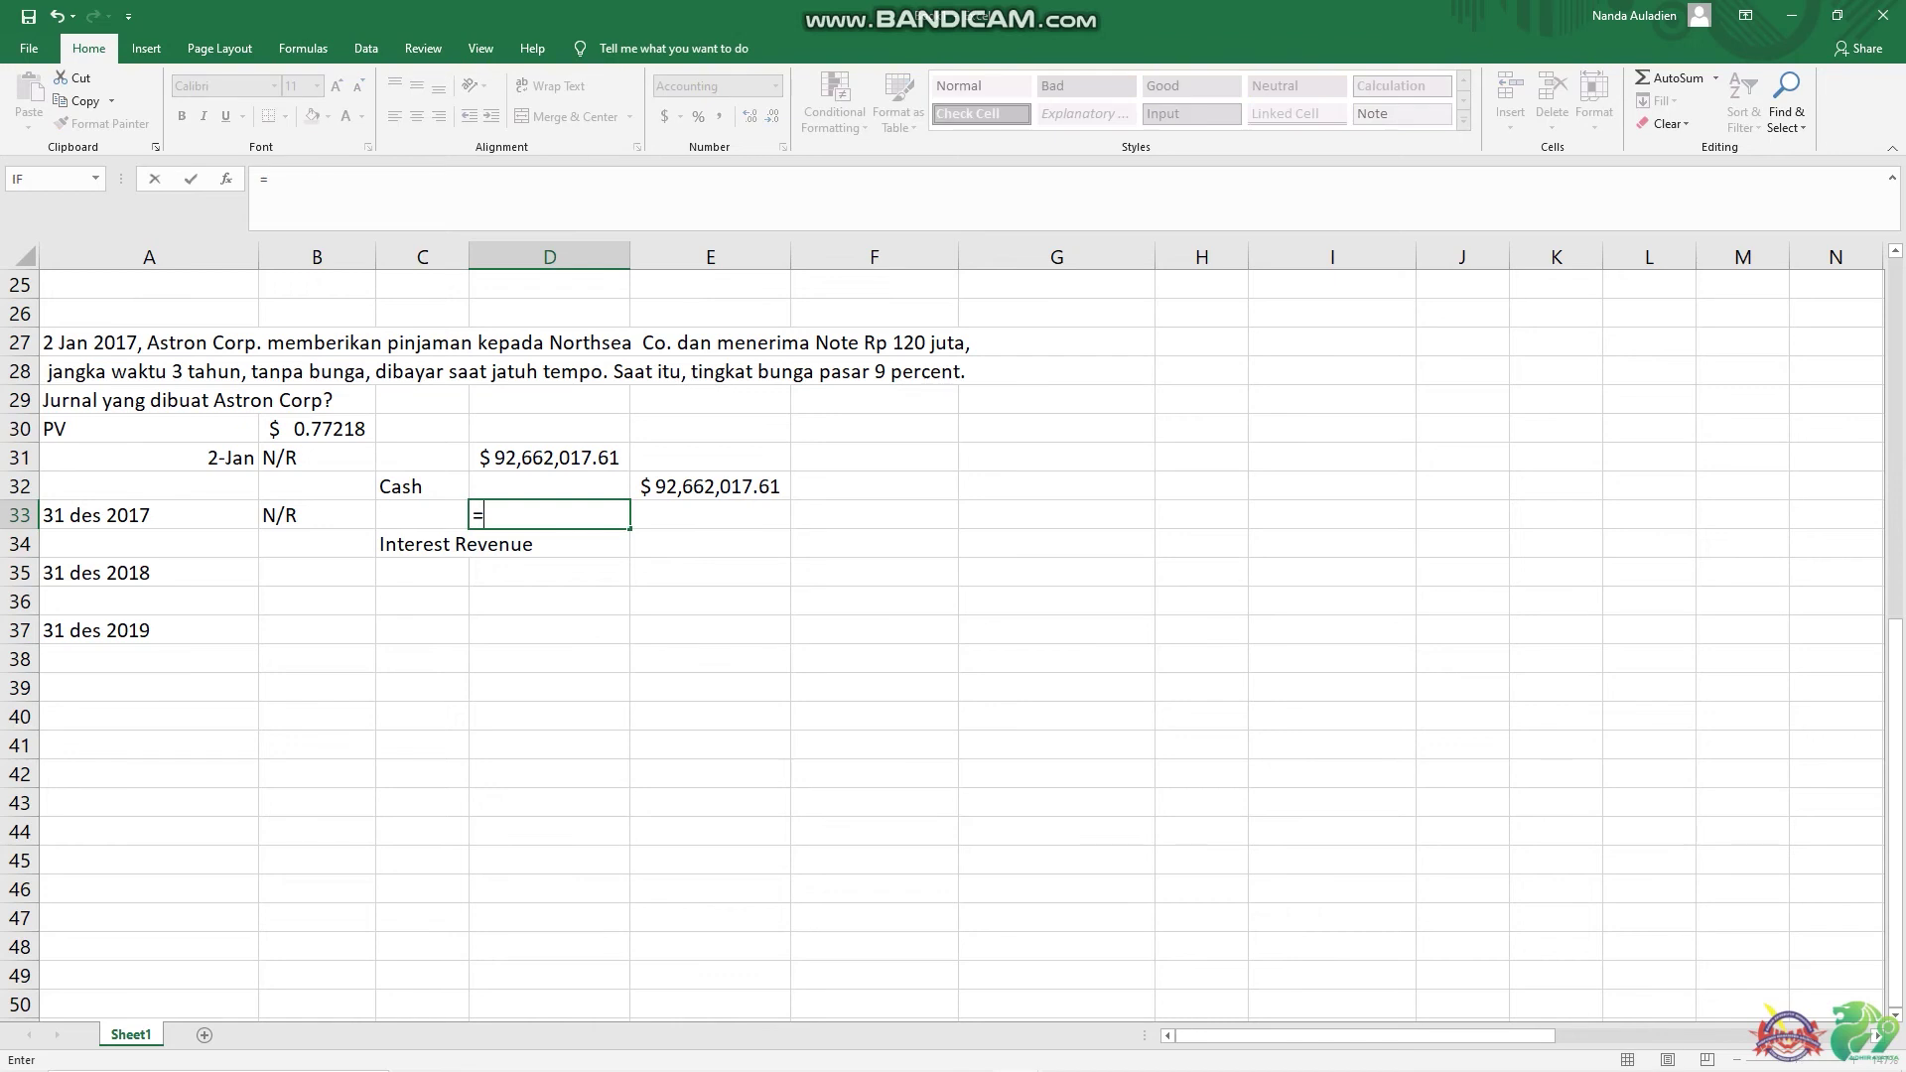
{"action": "type", "text": "9%*"}
{"action": "left_click", "coordinate": [550, 458]}
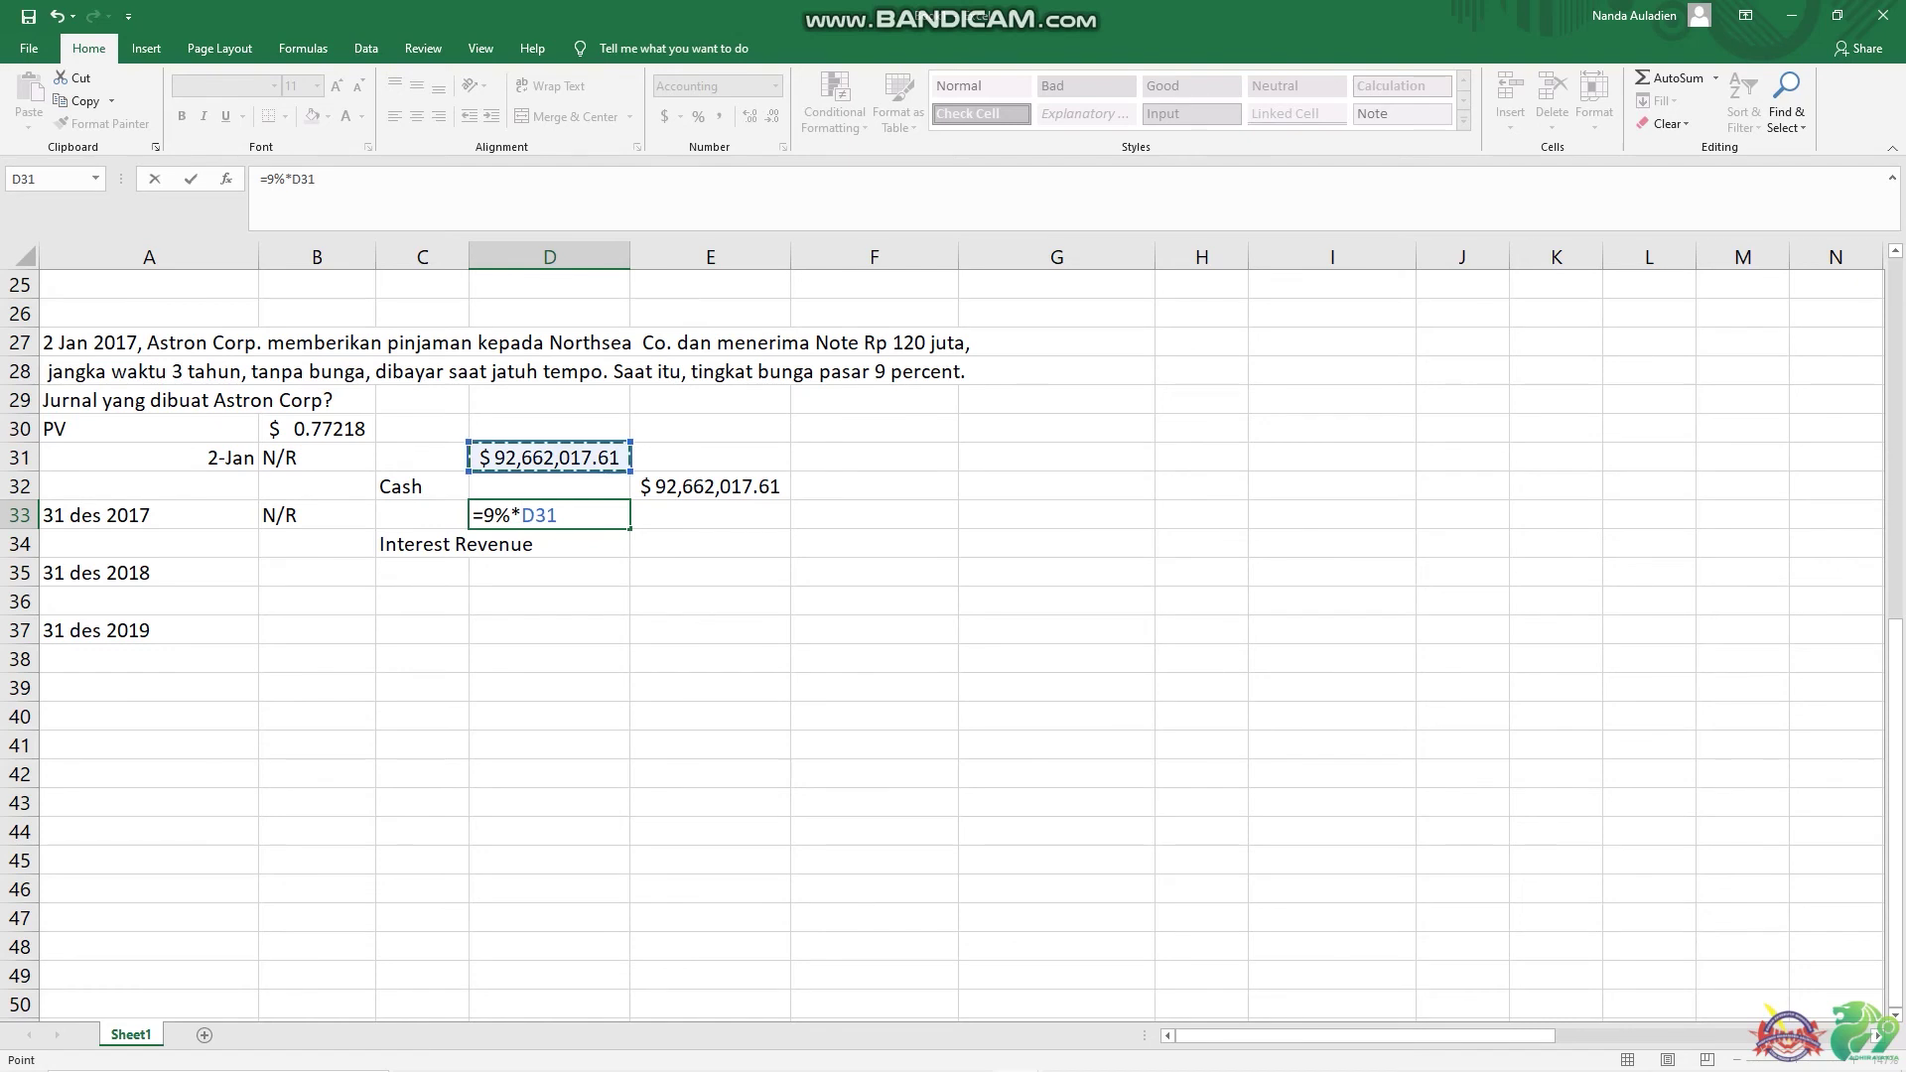
{"action": "key", "text": "Return"}
{"action": "left_click", "coordinate": [709, 544]}
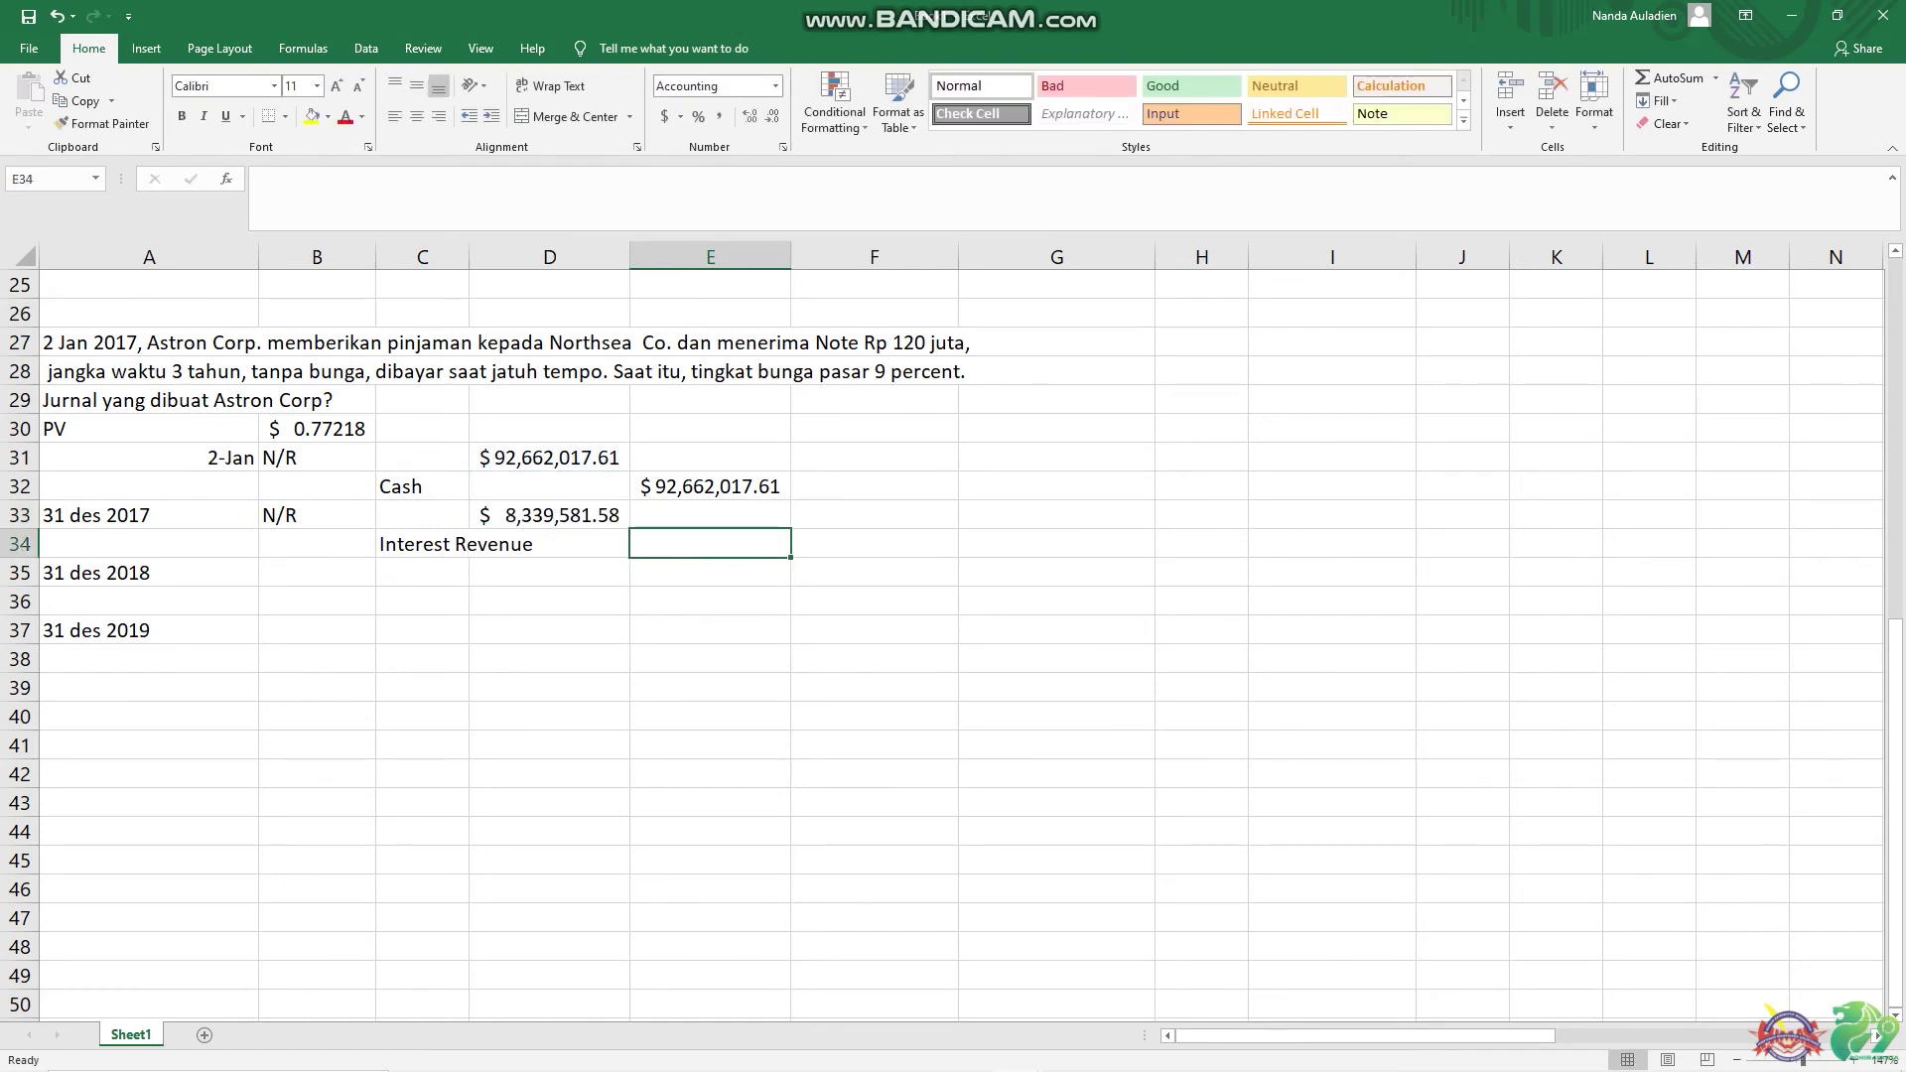
{"action": "type", "text": "="}
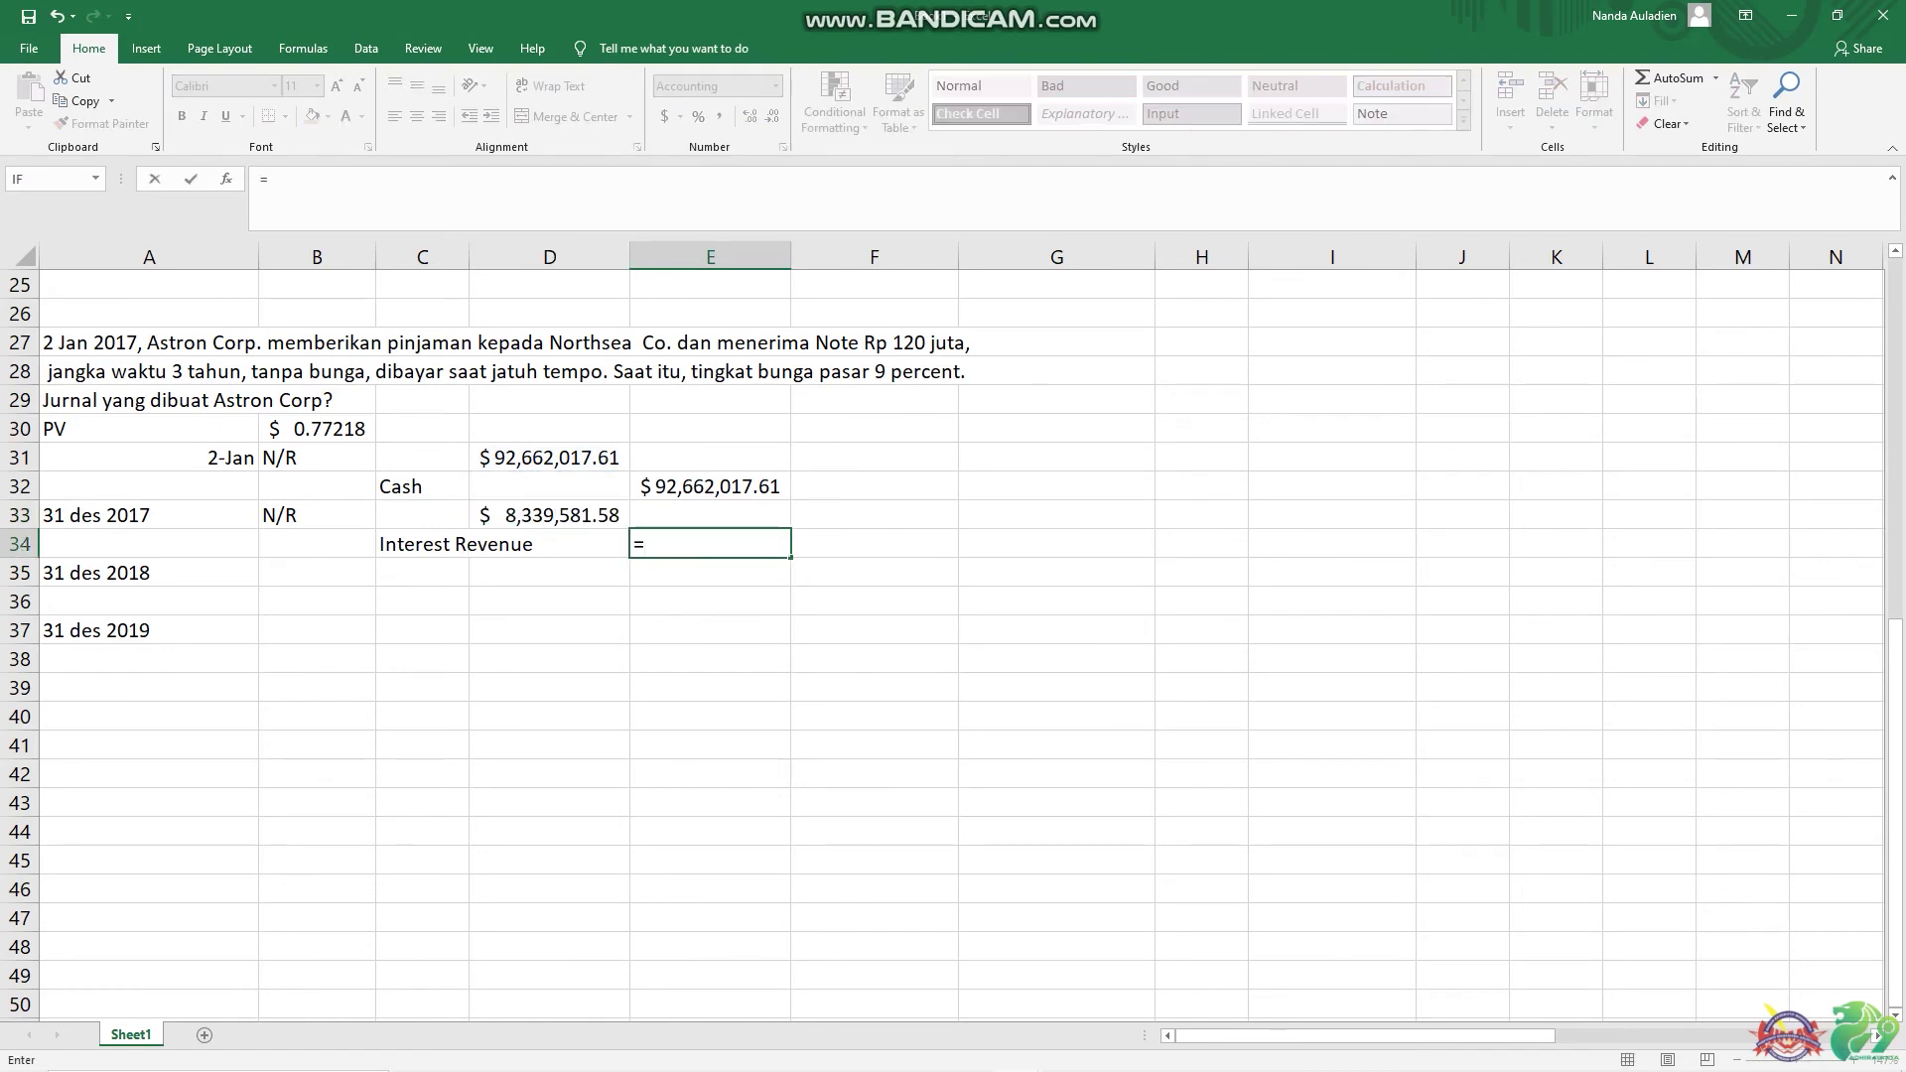
{"action": "left_click", "coordinate": [549, 516]}
{"action": "key", "text": "Return"}
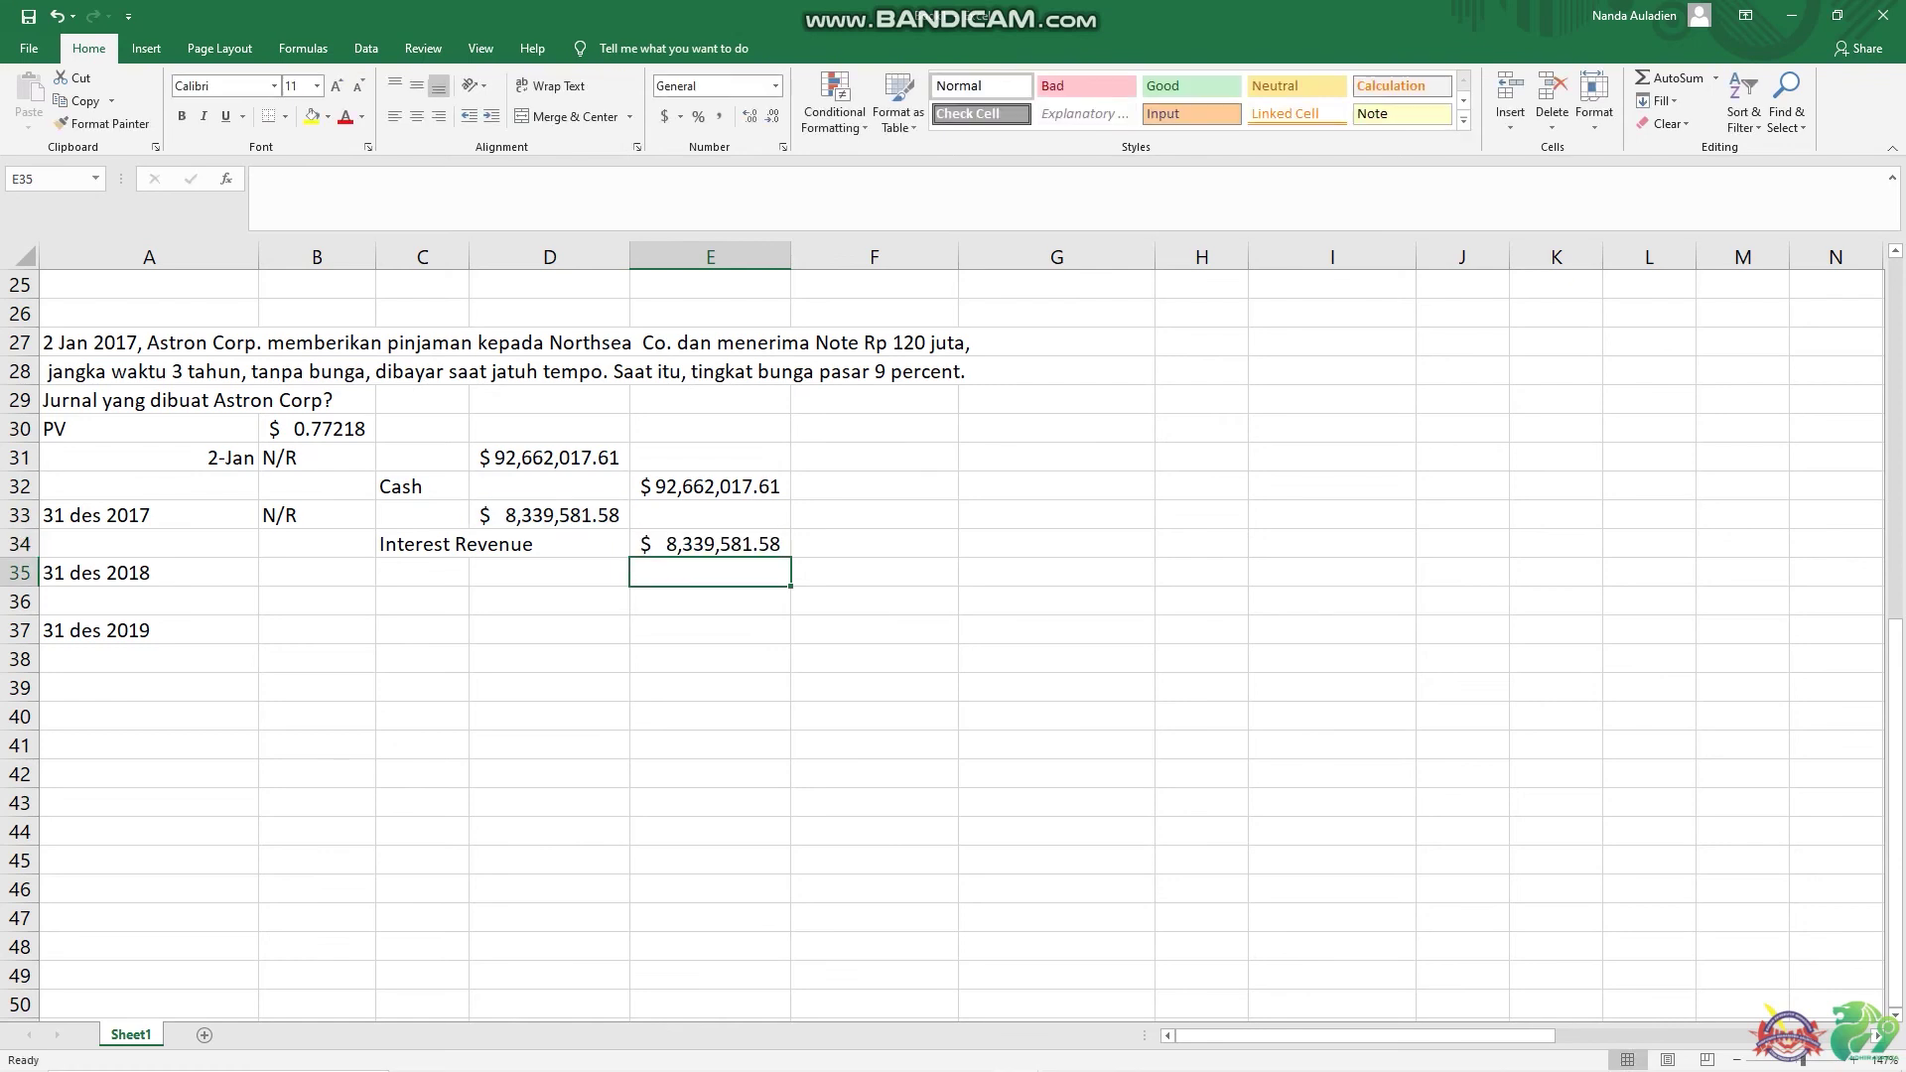
{"action": "left_click", "coordinate": [317, 573]}
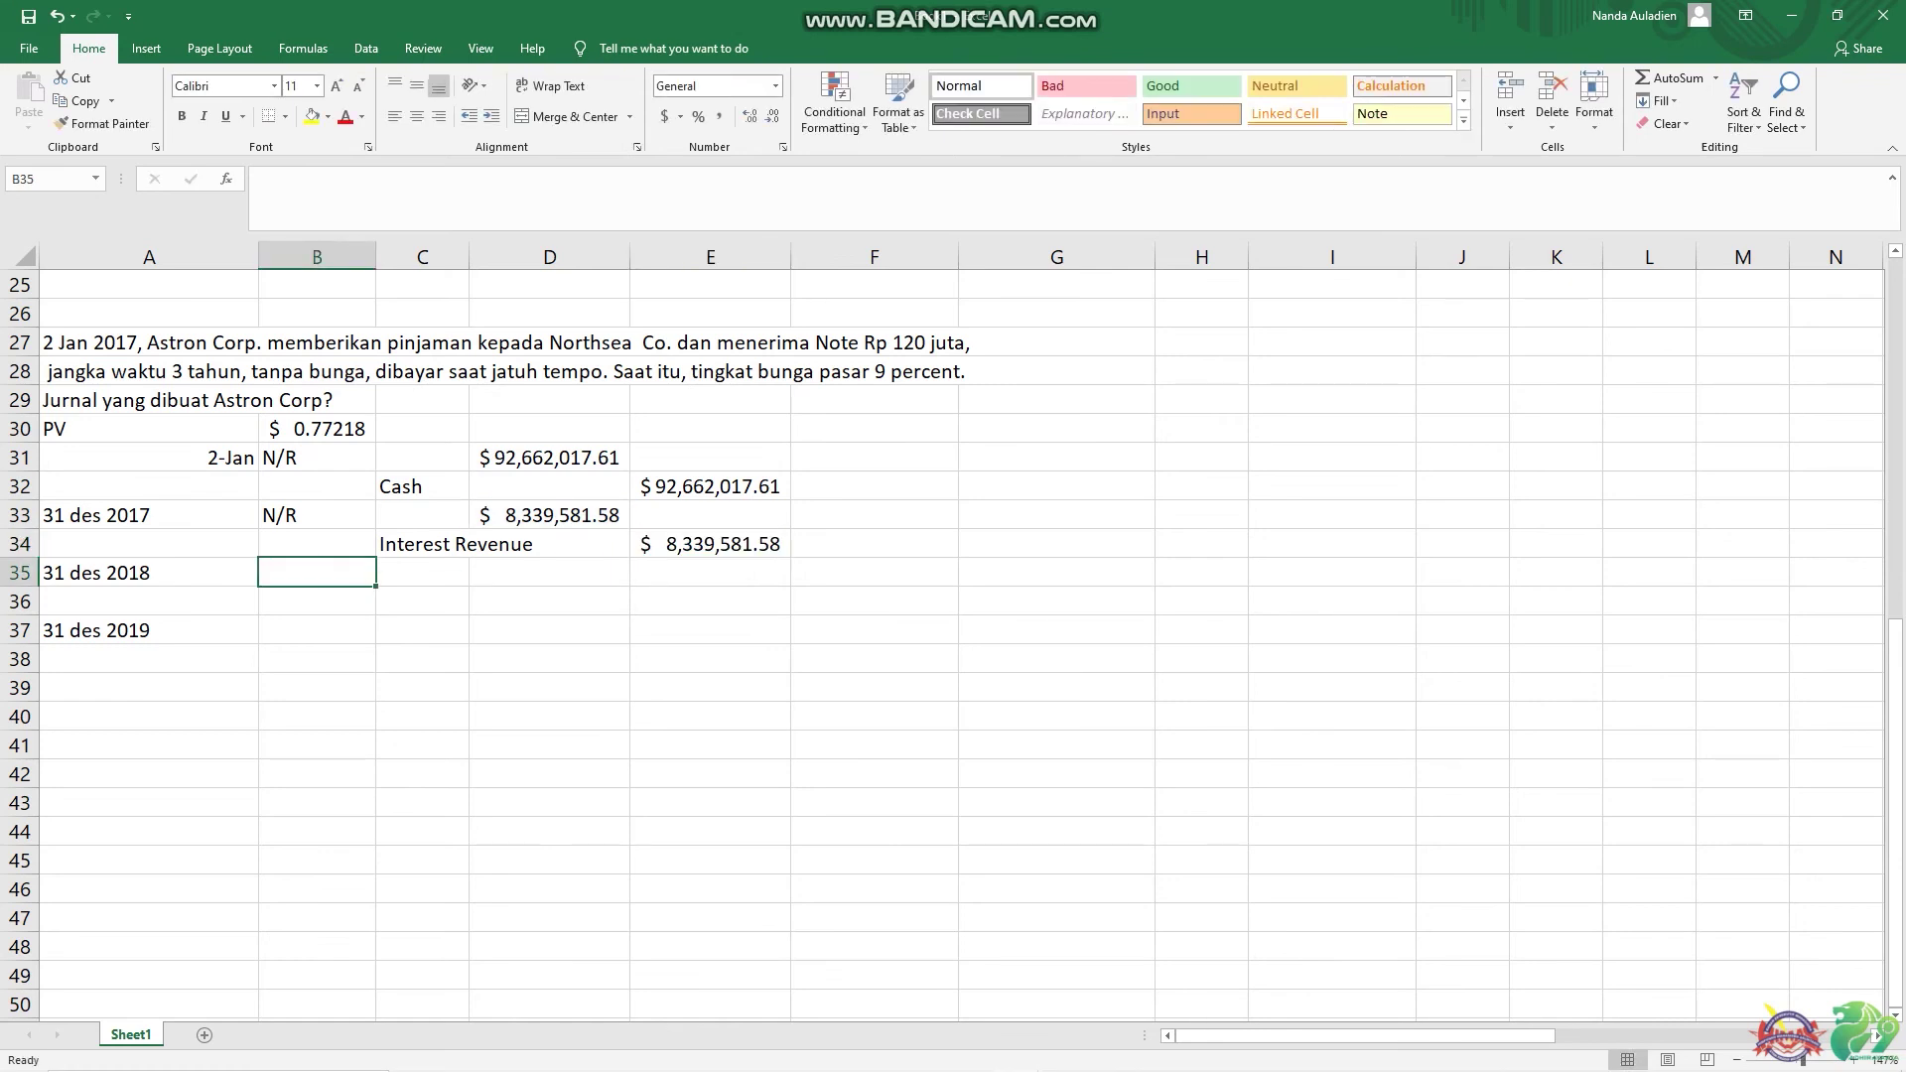
- Label the 31 des 2018 entry: N/R debit and Interest Revenue credit
{"action": "type", "text": "N"}
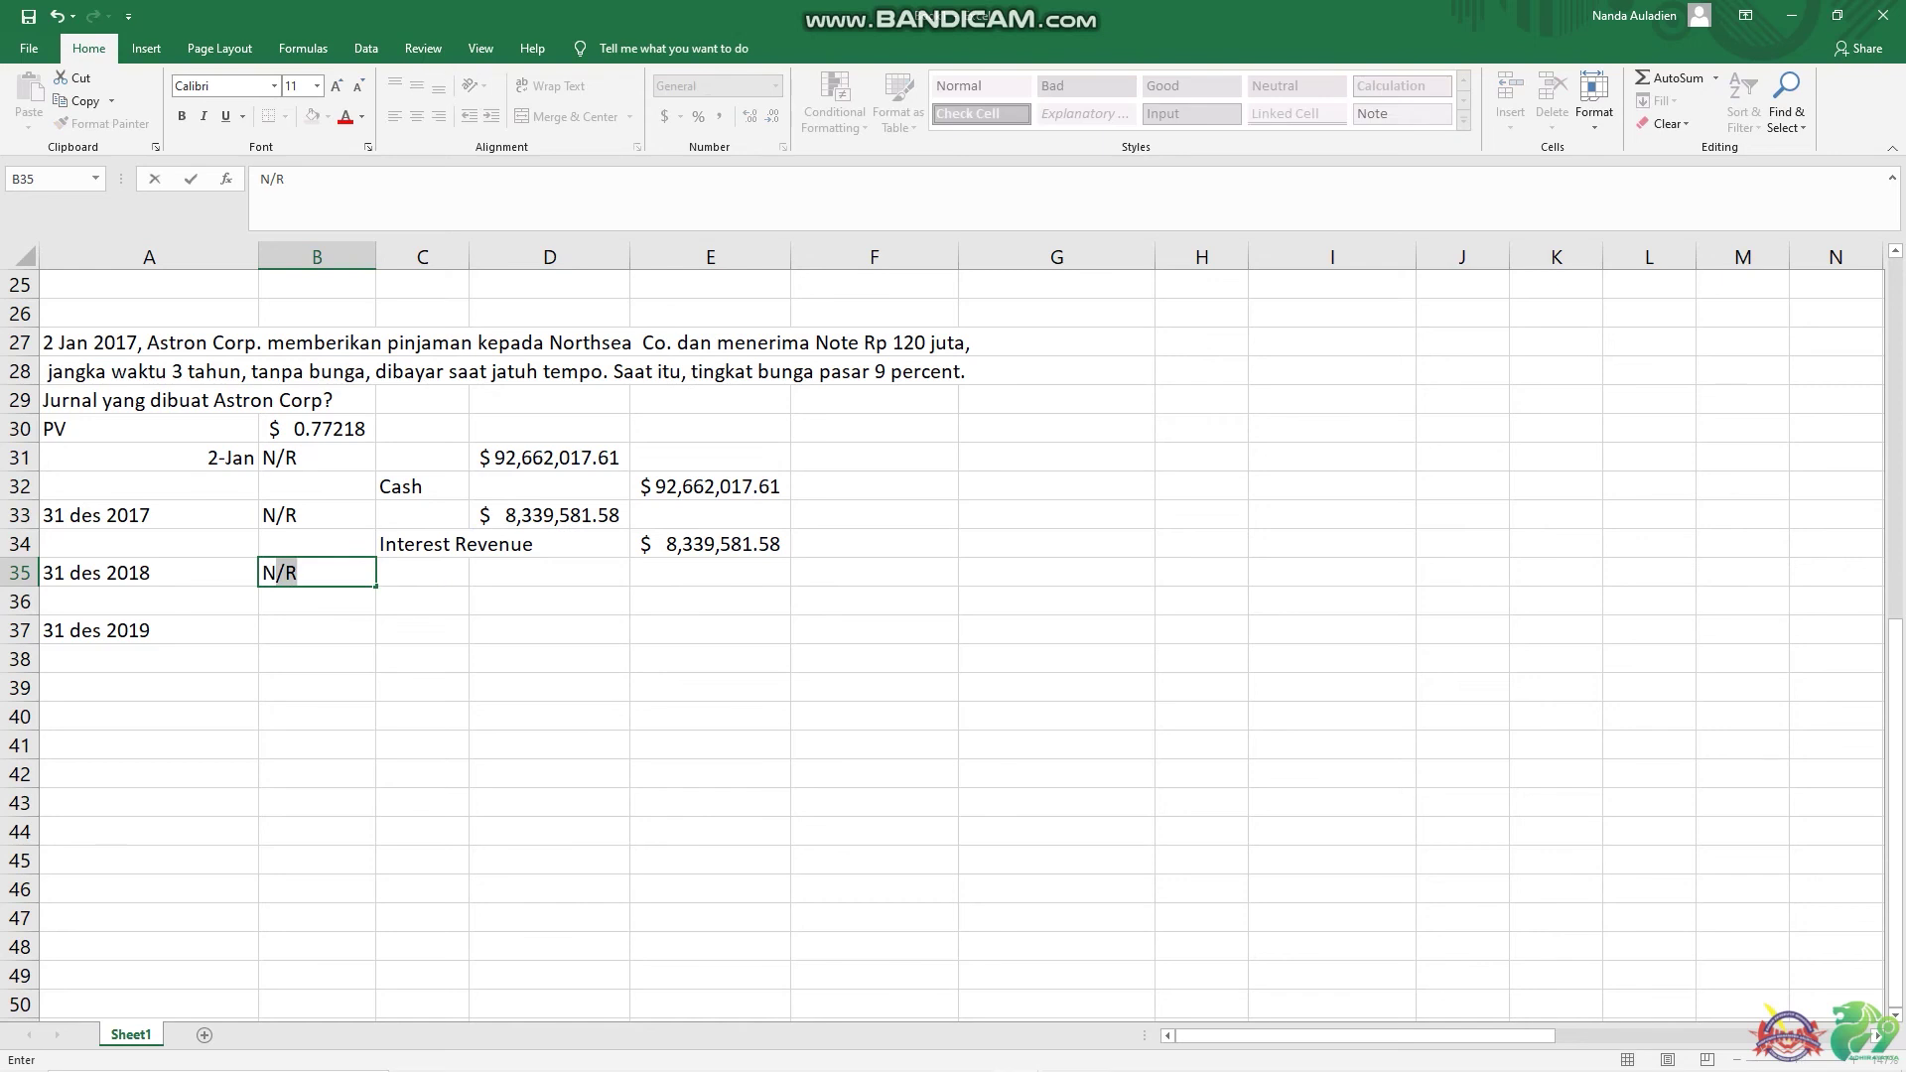
{"action": "type", "text": "?"}
{"action": "key", "text": "BackSpace"}
{"action": "type", "text": "/R"}
{"action": "key", "text": "Right"}
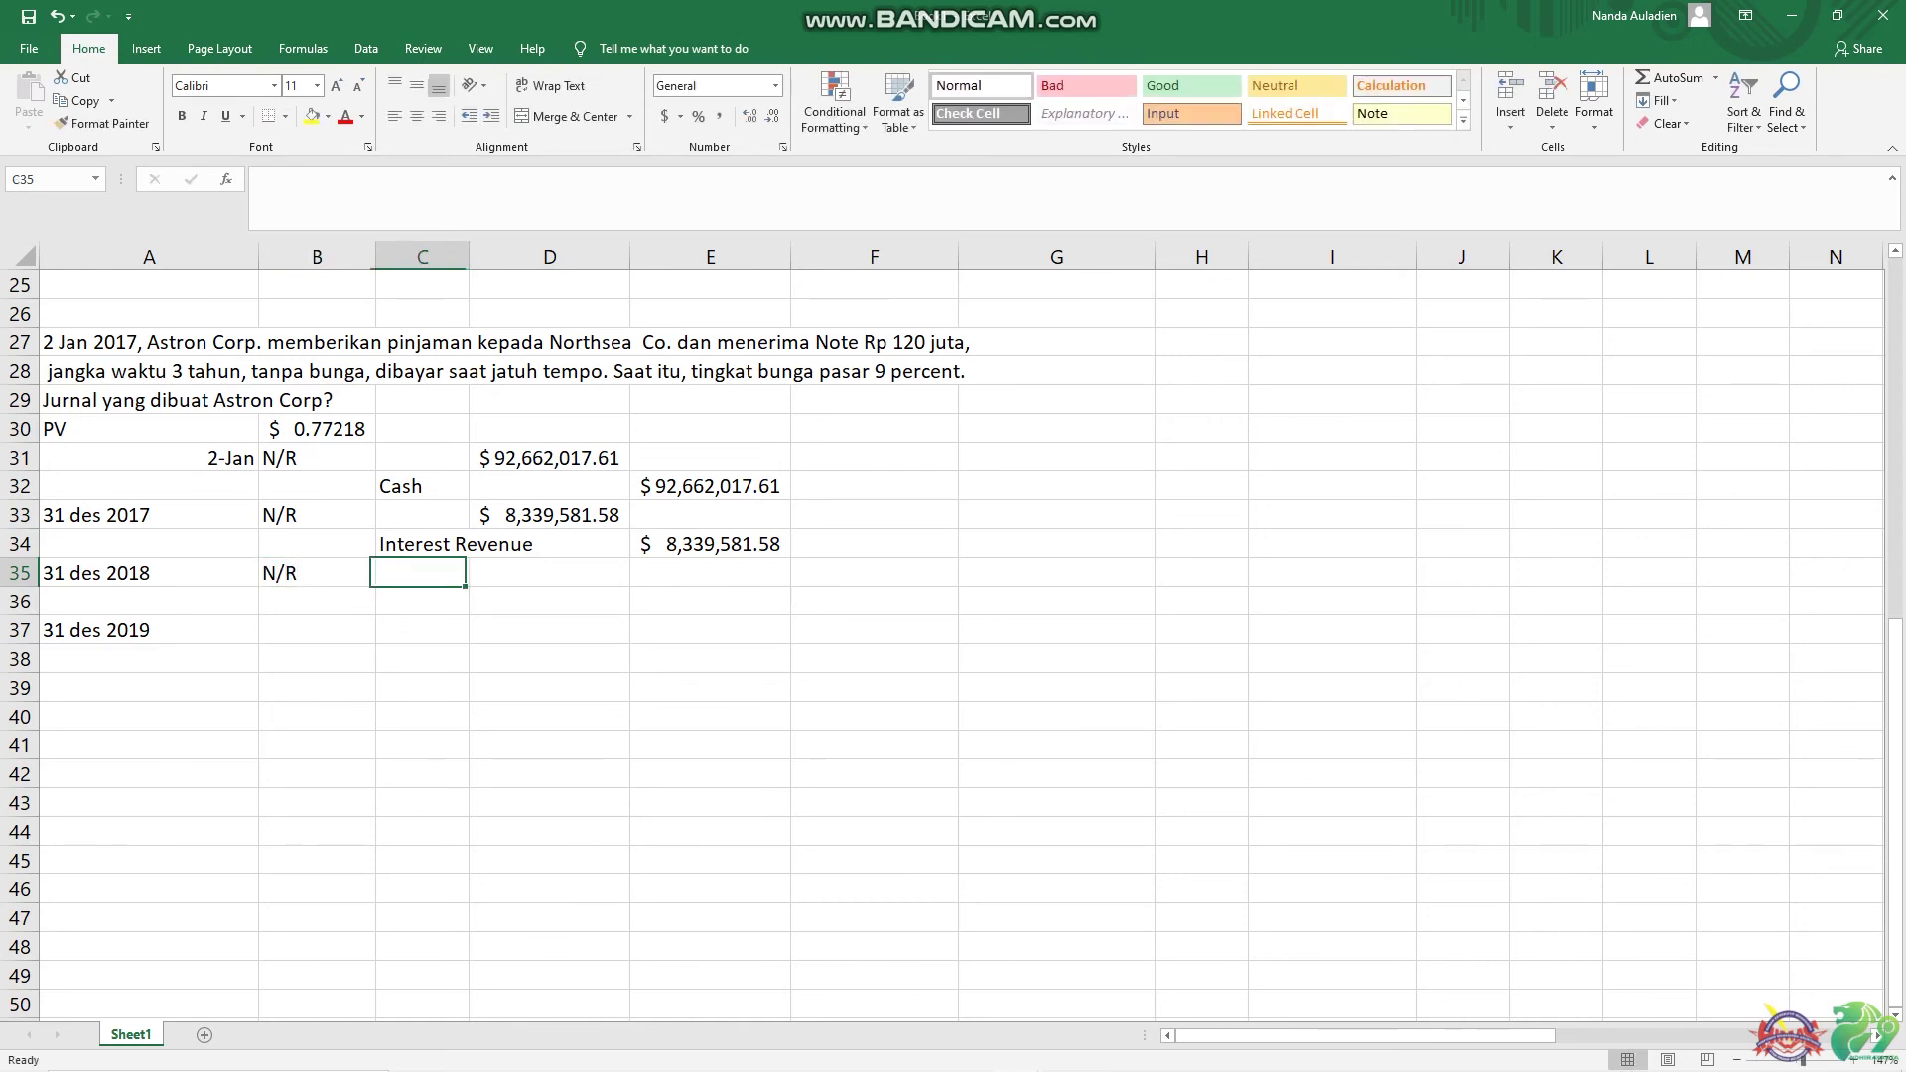
{"action": "key", "text": "Down"}
{"action": "type", "text": "I"}
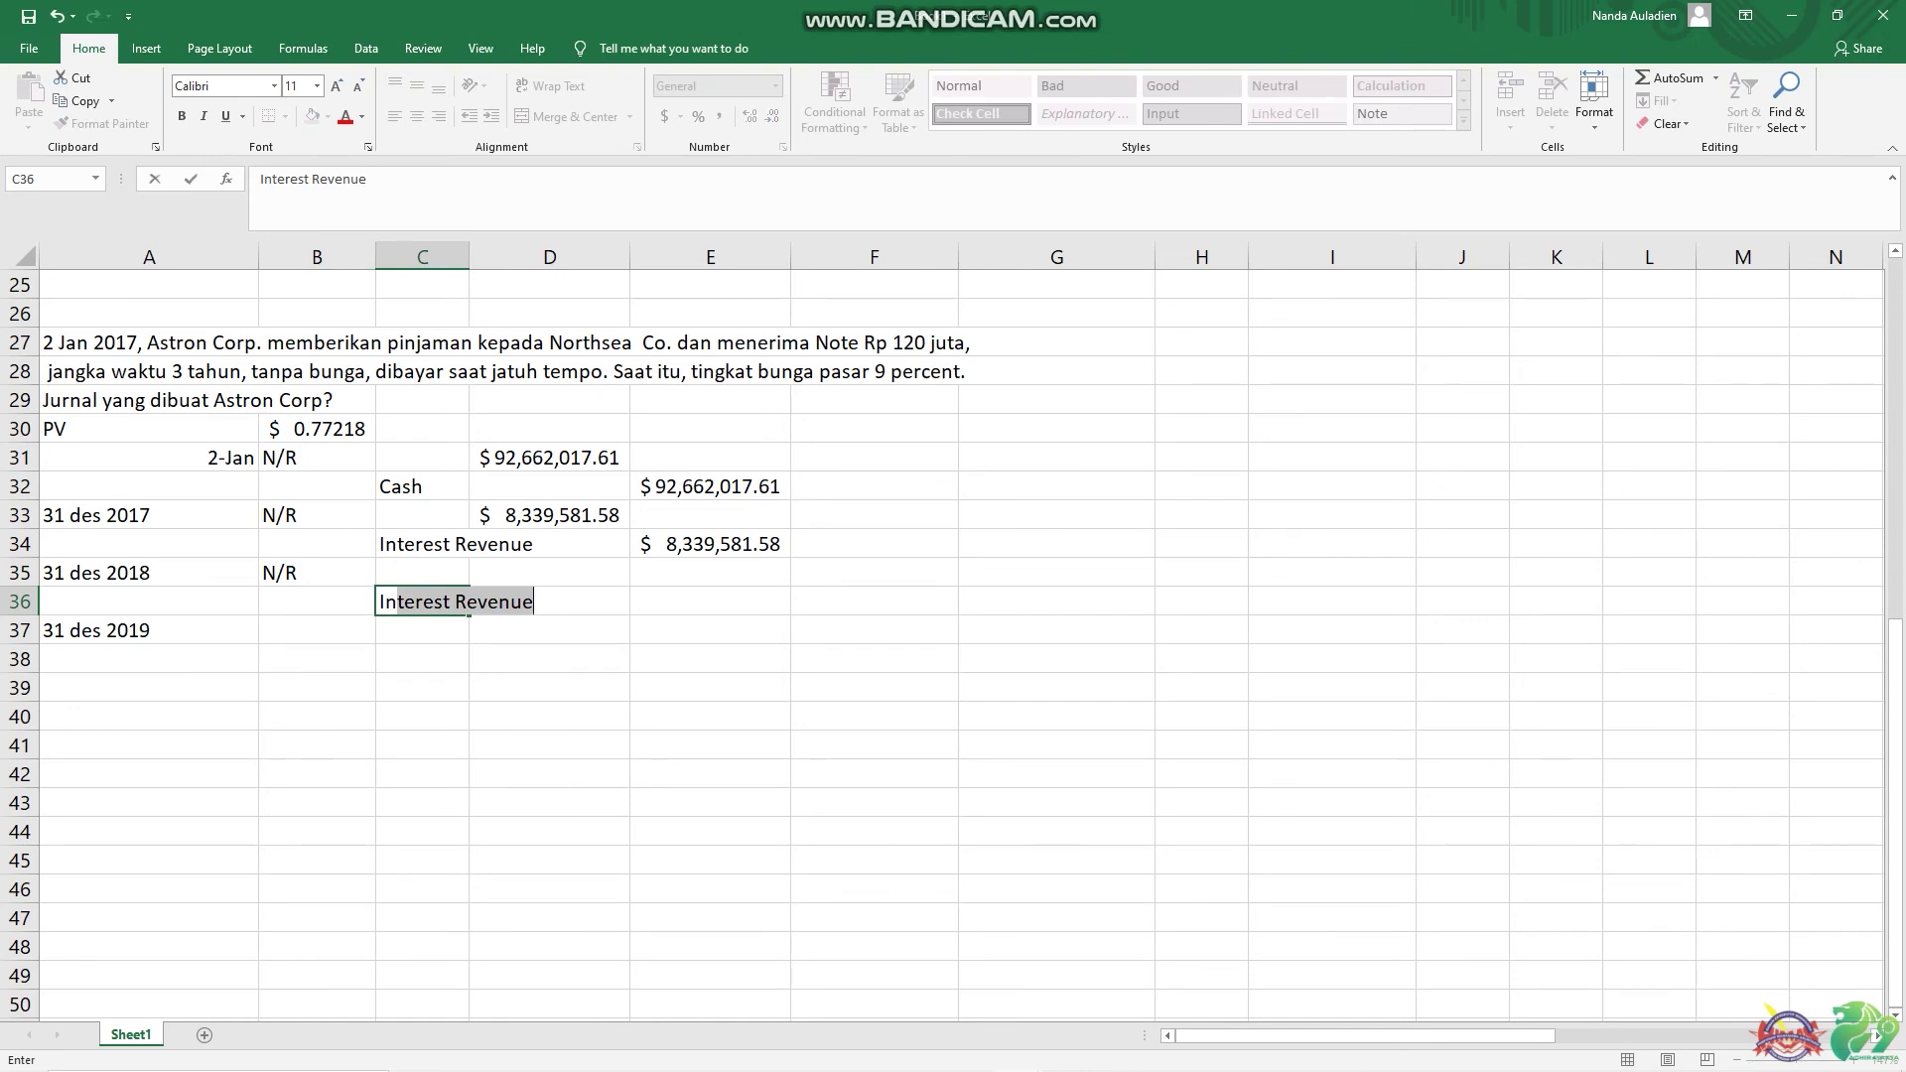
{"action": "key", "text": "Right"}
{"action": "key", "text": "Up"}
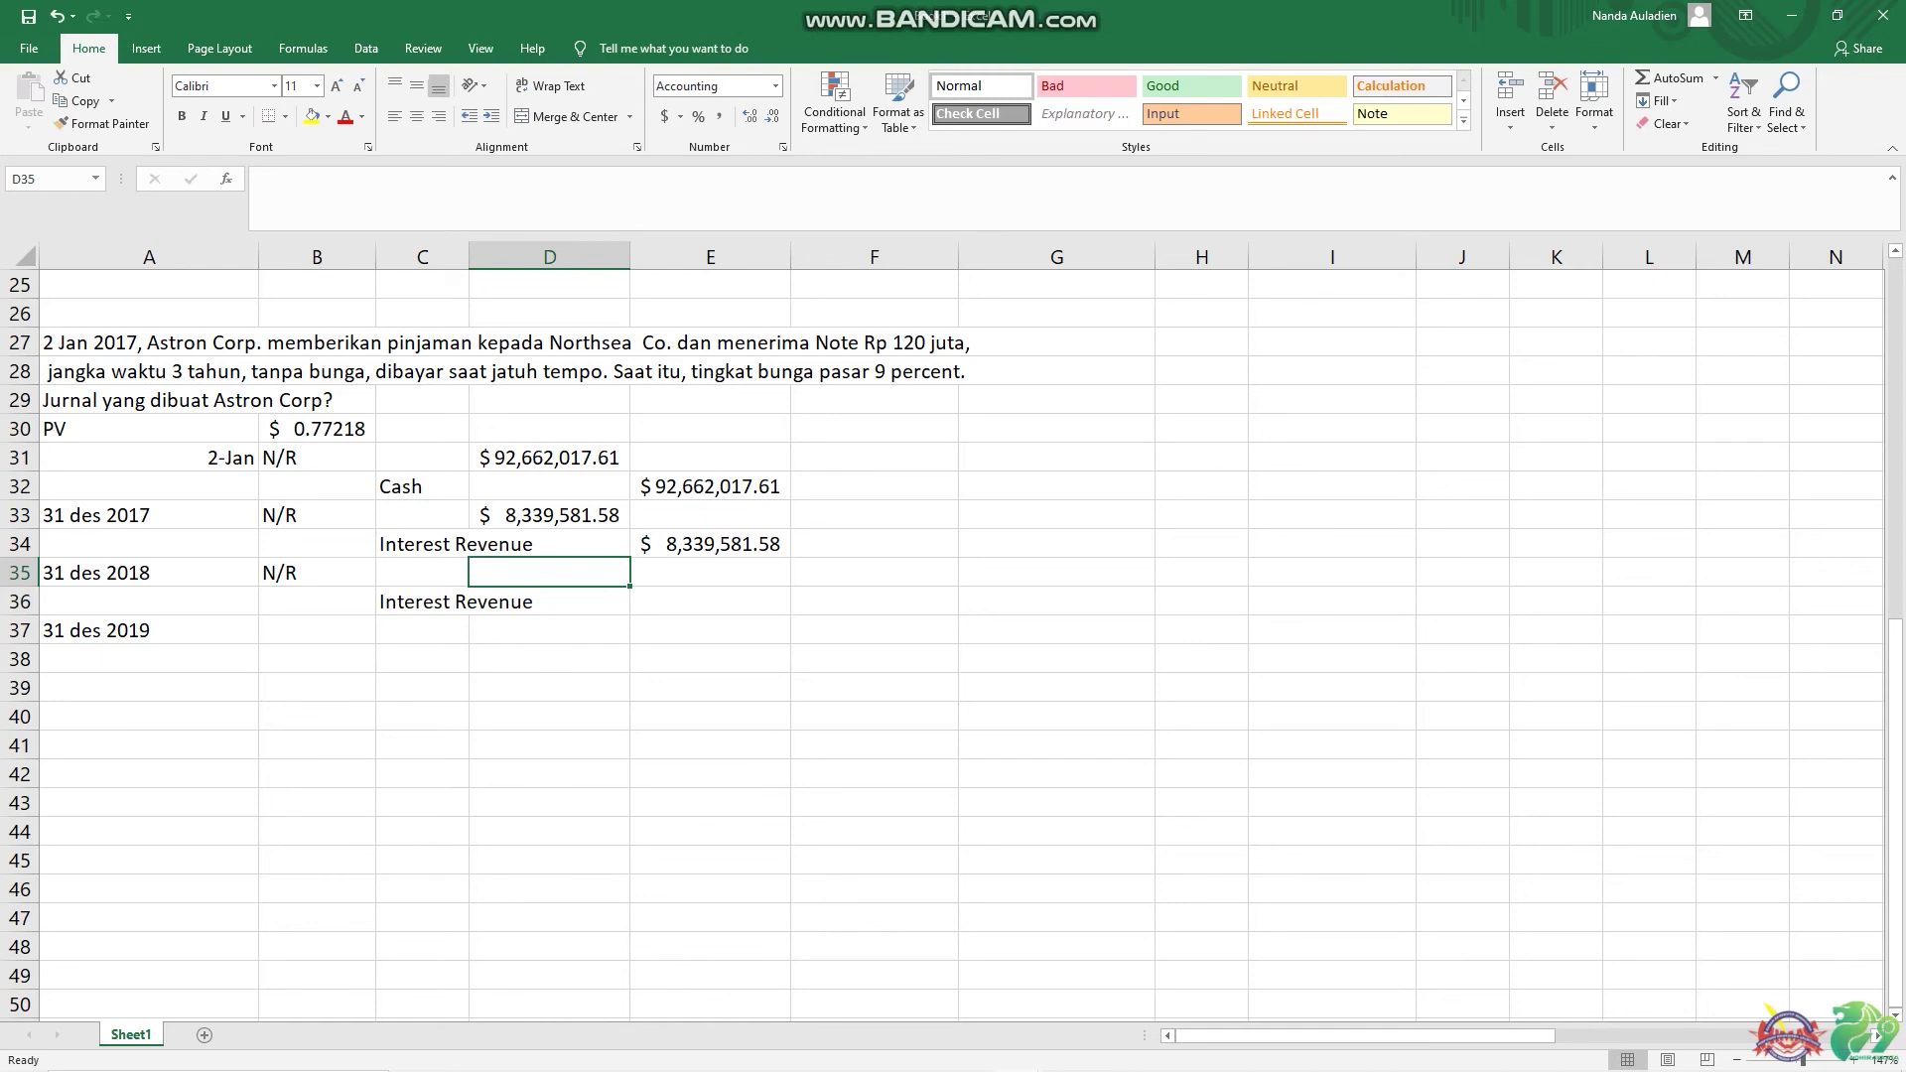
- Enter =9%*(D31+D33) in D35 and =D35 in E36, giving $9,090,143.93 interest
{"action": "type", "text": "="}
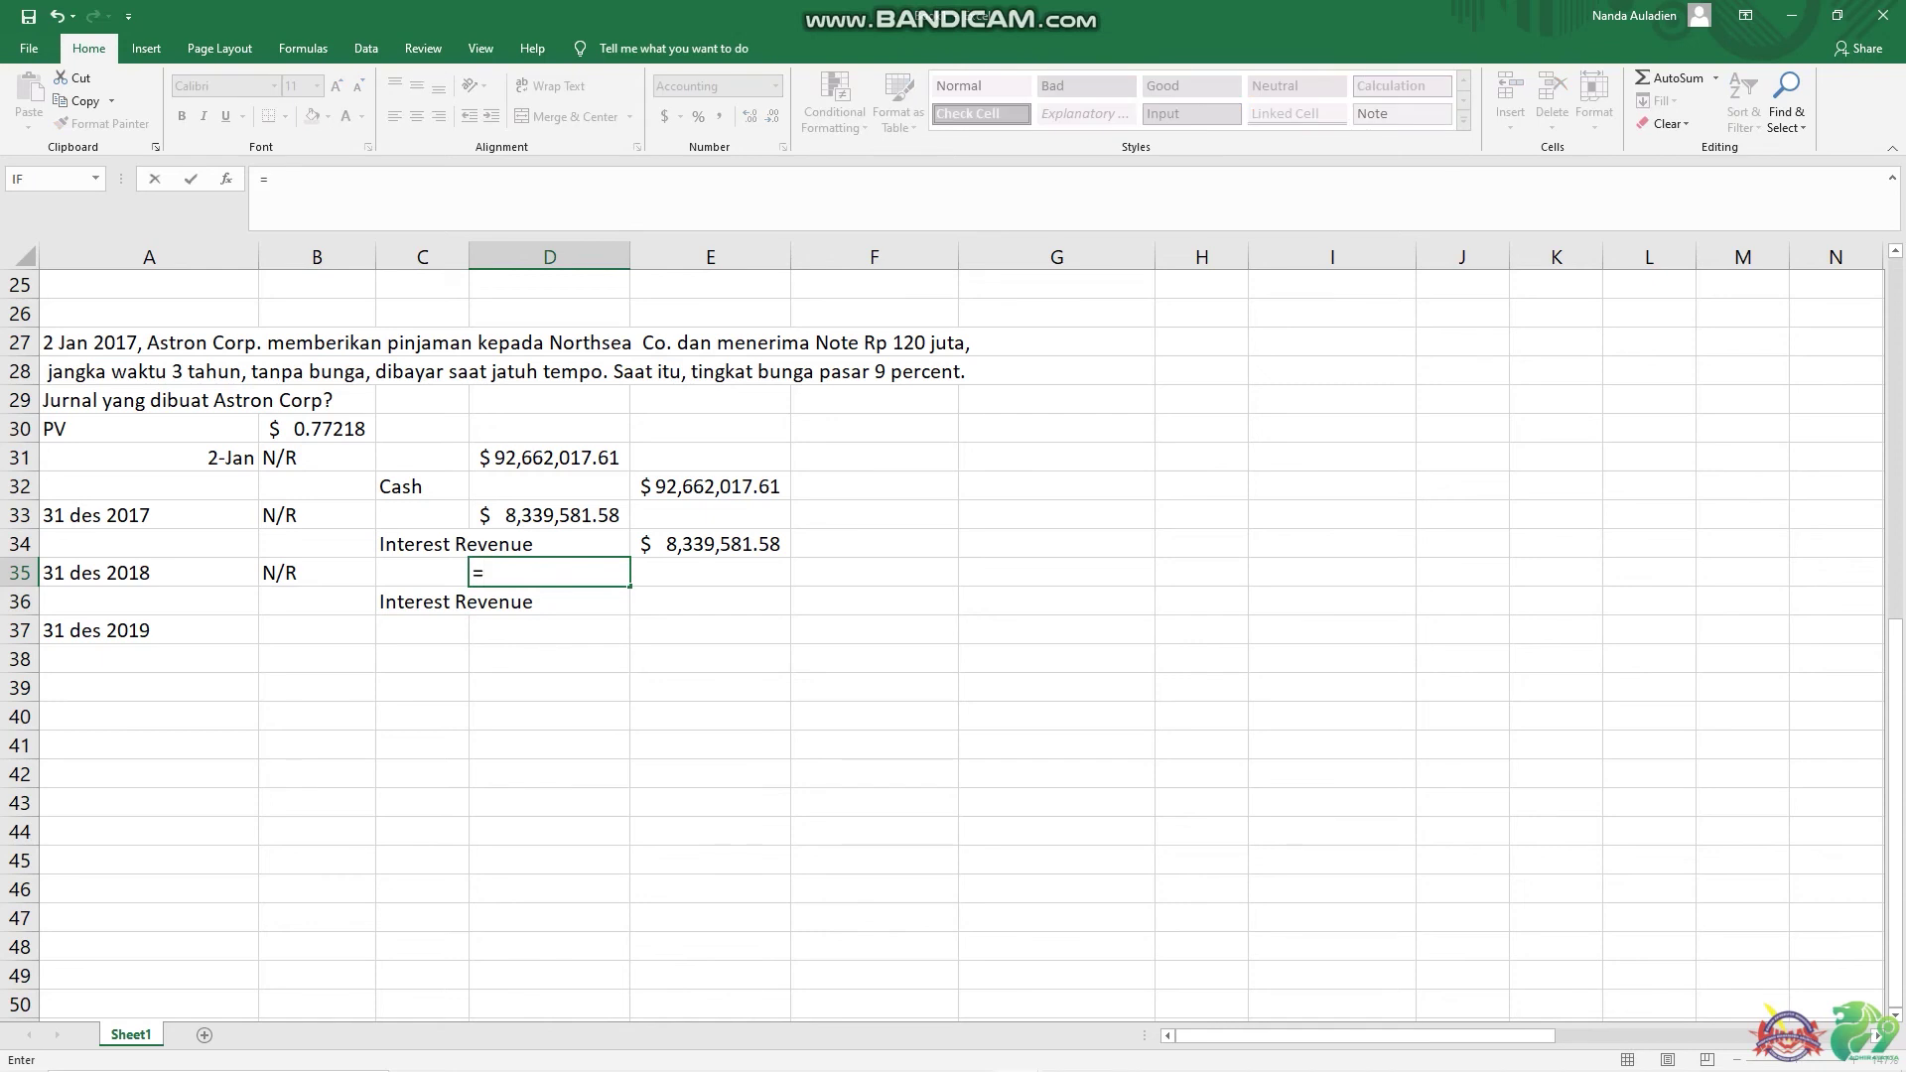
{"action": "type", "text": "9%"}
{"action": "type", "text": "*("}
{"action": "left_click", "coordinate": [549, 458]}
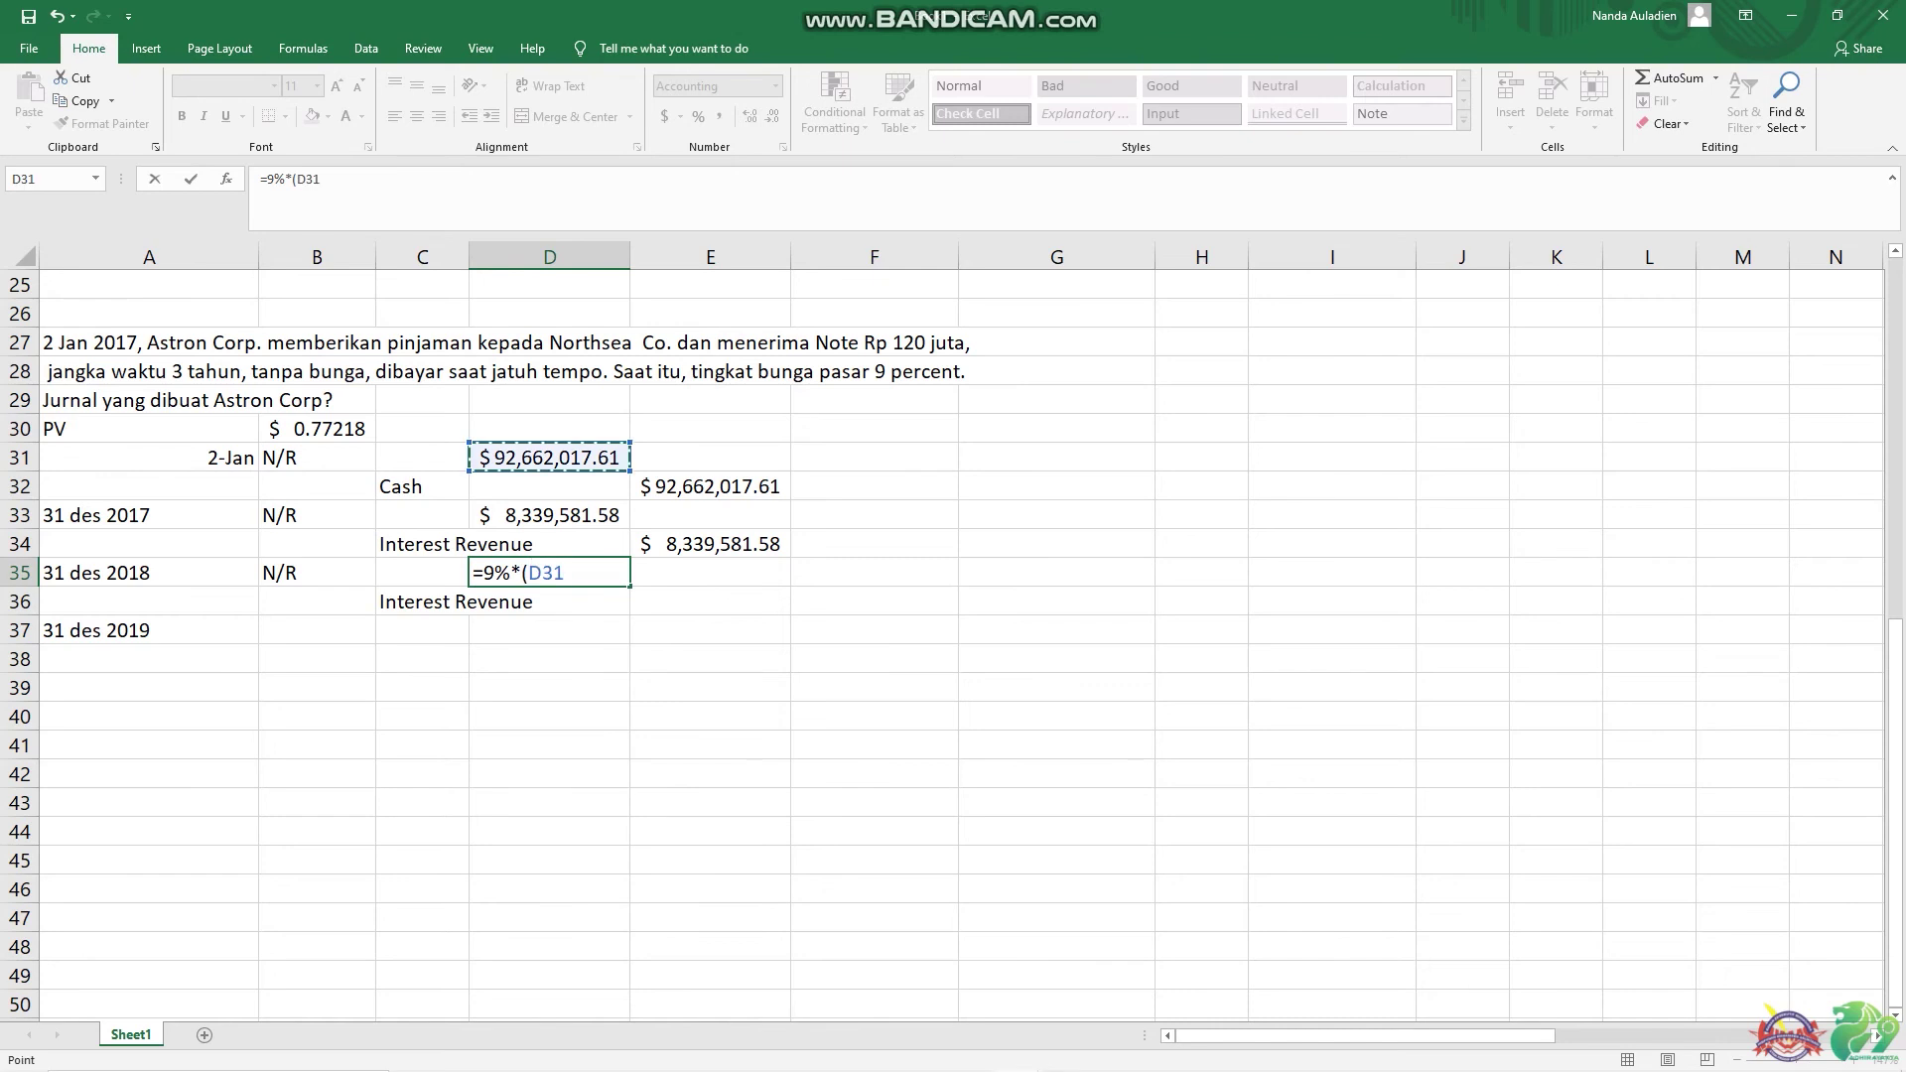
{"action": "type", "text": "+"}
{"action": "left_click", "coordinate": [549, 515]}
{"action": "type", "text": ")"}
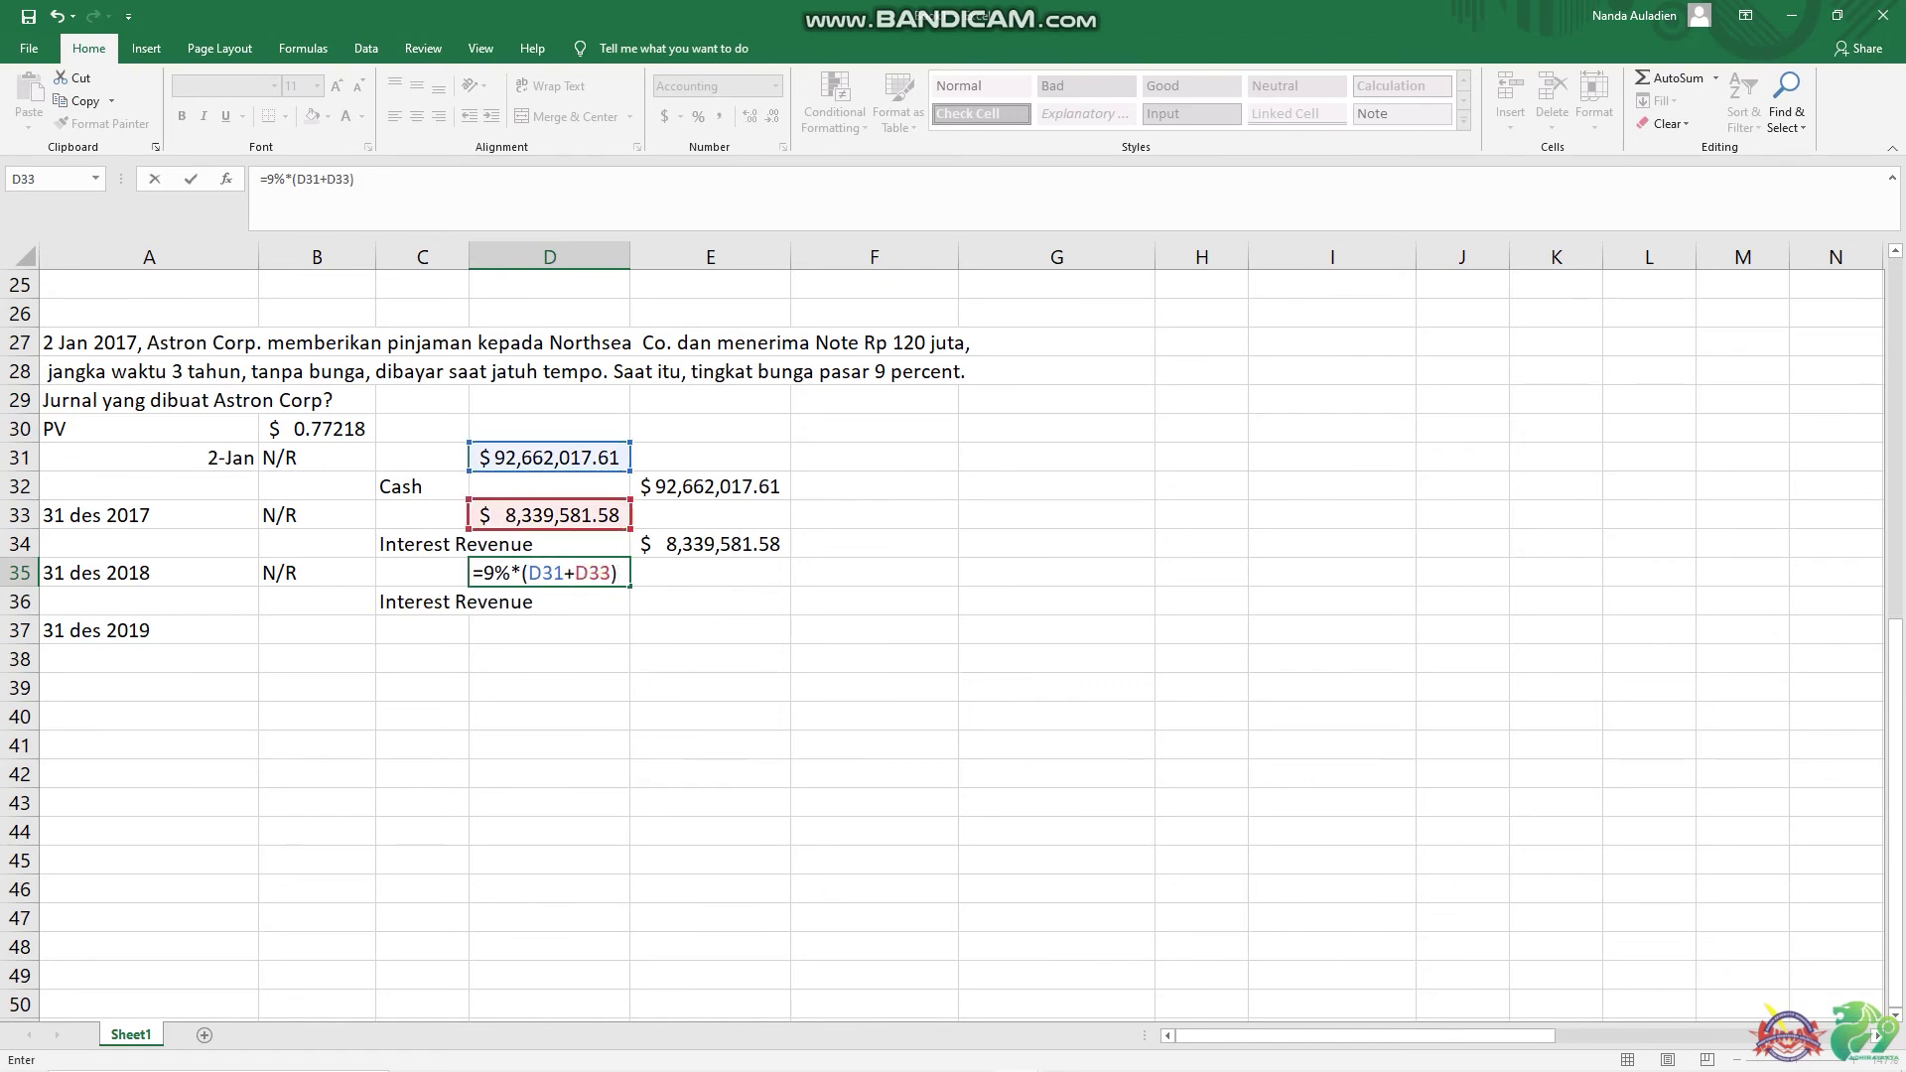
{"action": "key", "text": "Return"}
{"action": "key", "text": "Up"}
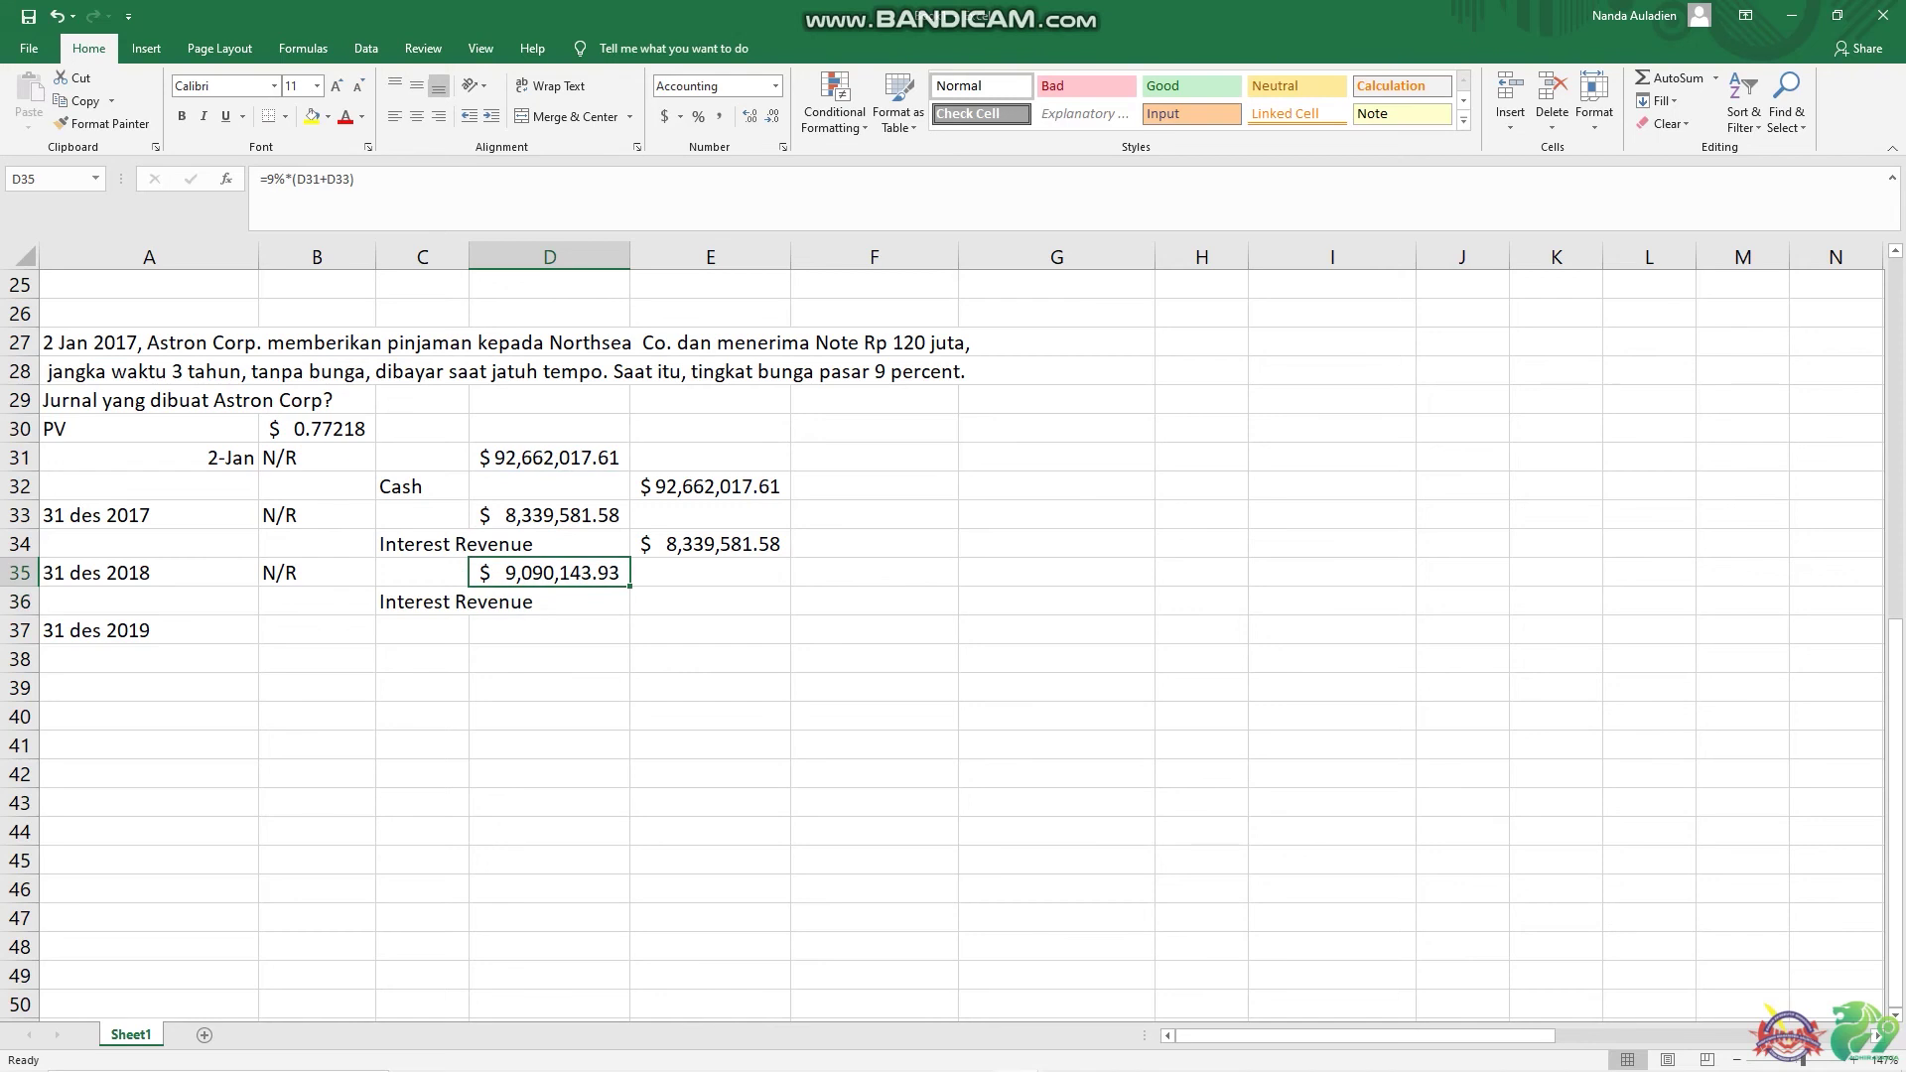
{"action": "left_click", "coordinate": [710, 629]}
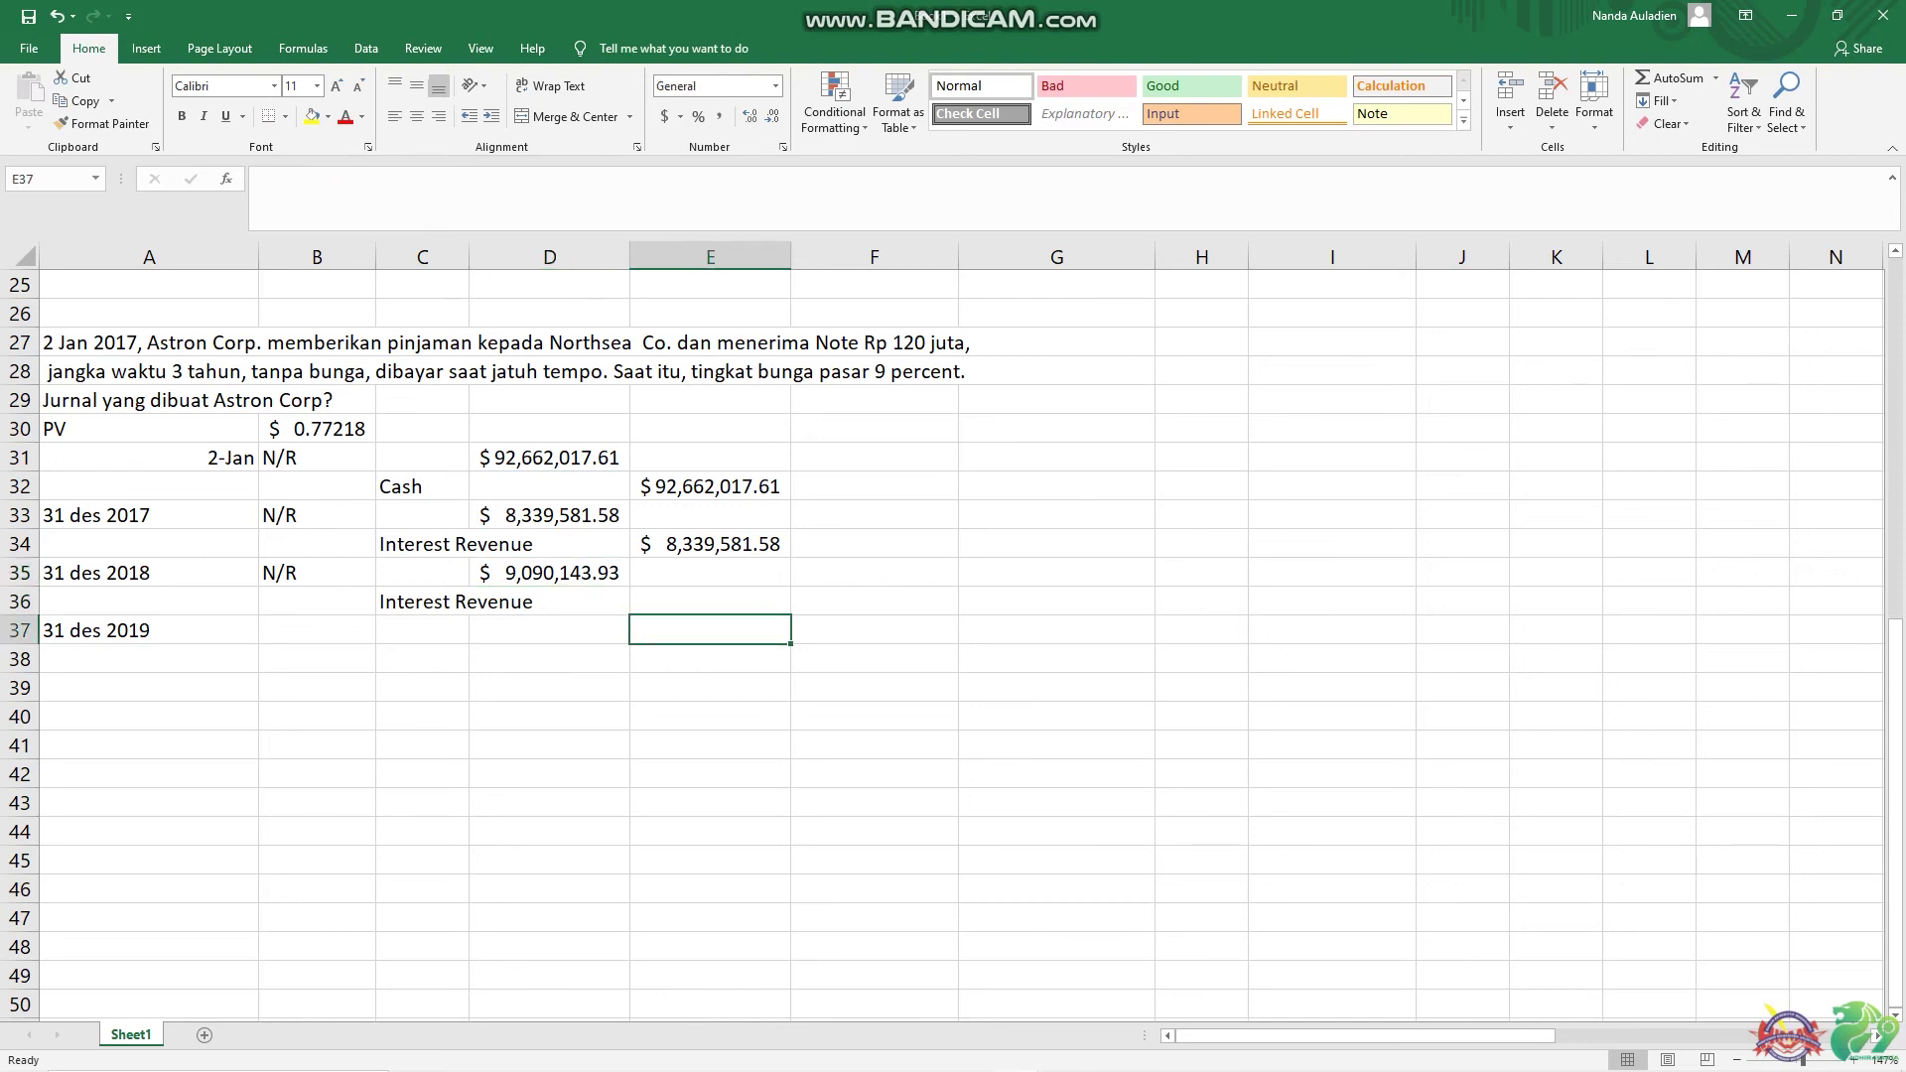
{"action": "key", "text": "Up"}
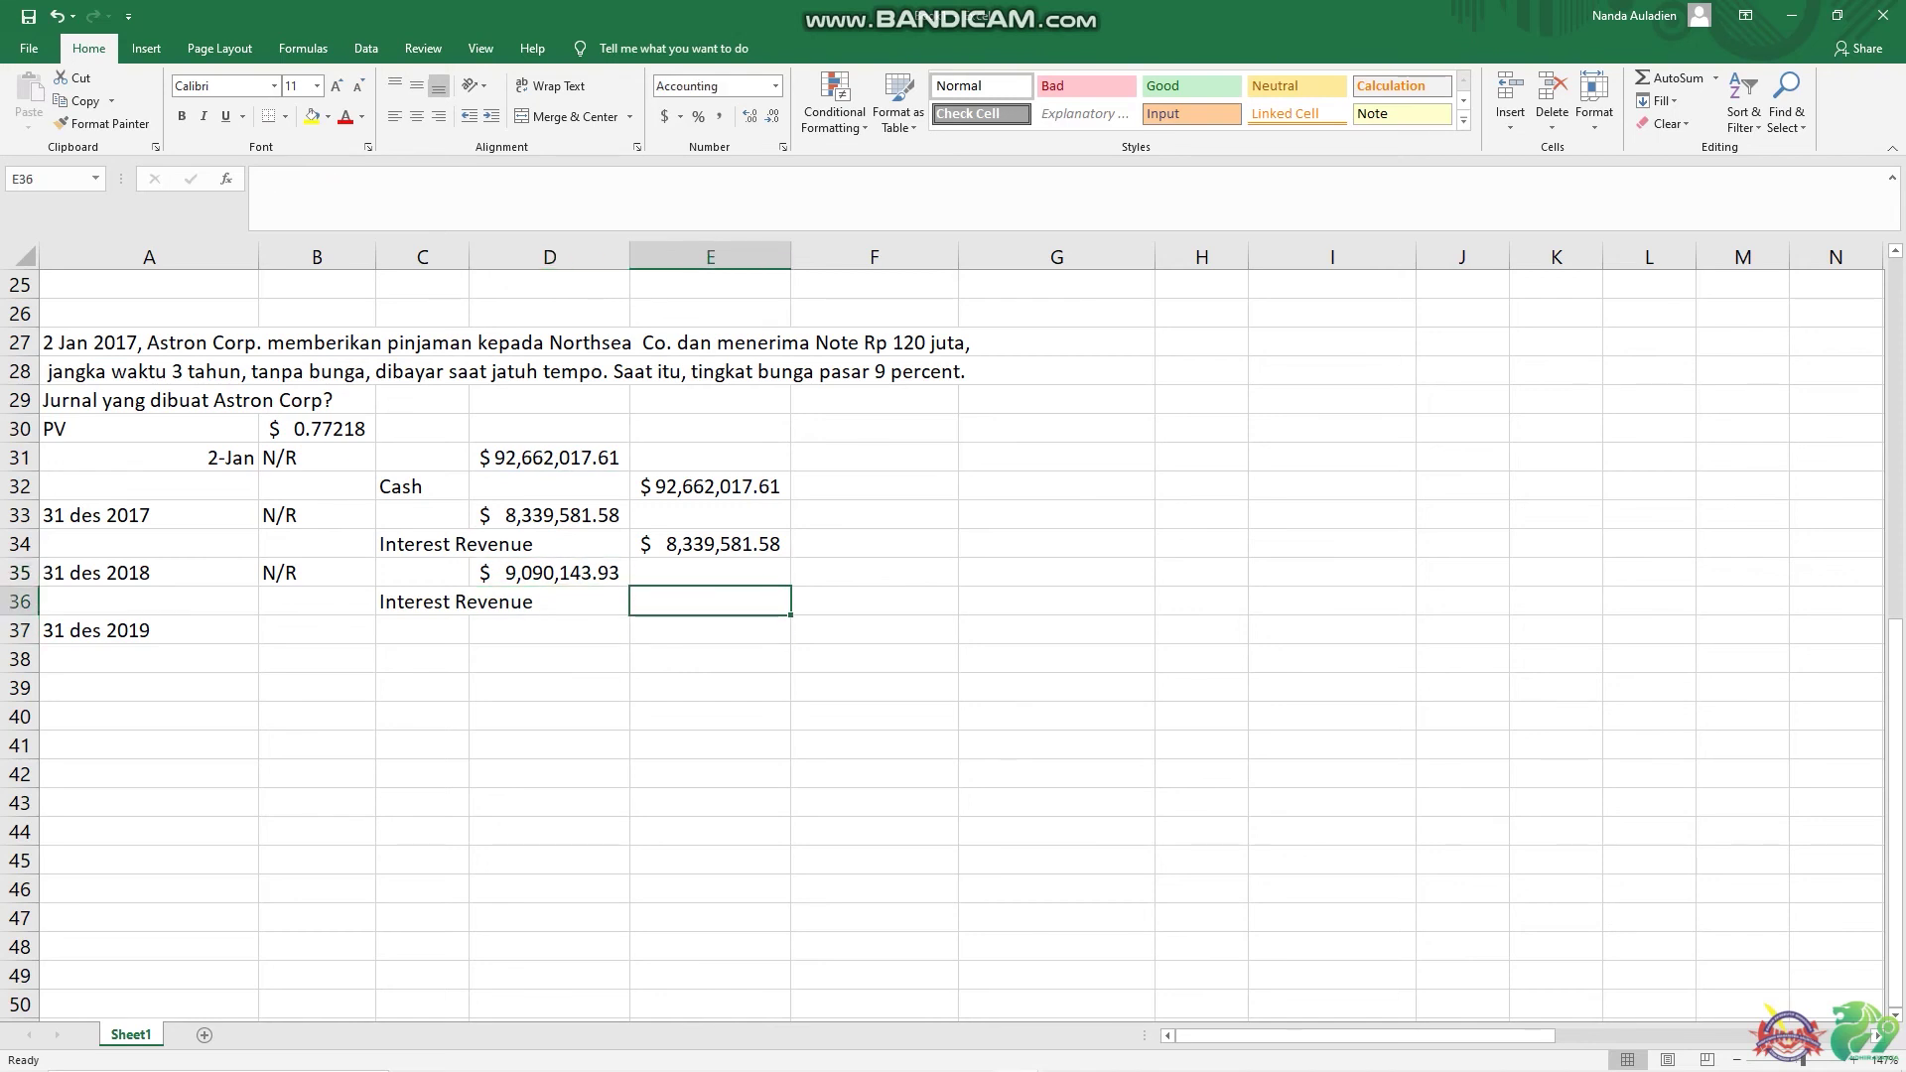
{"action": "type", "text": "="}
{"action": "left_click", "coordinate": [549, 573]}
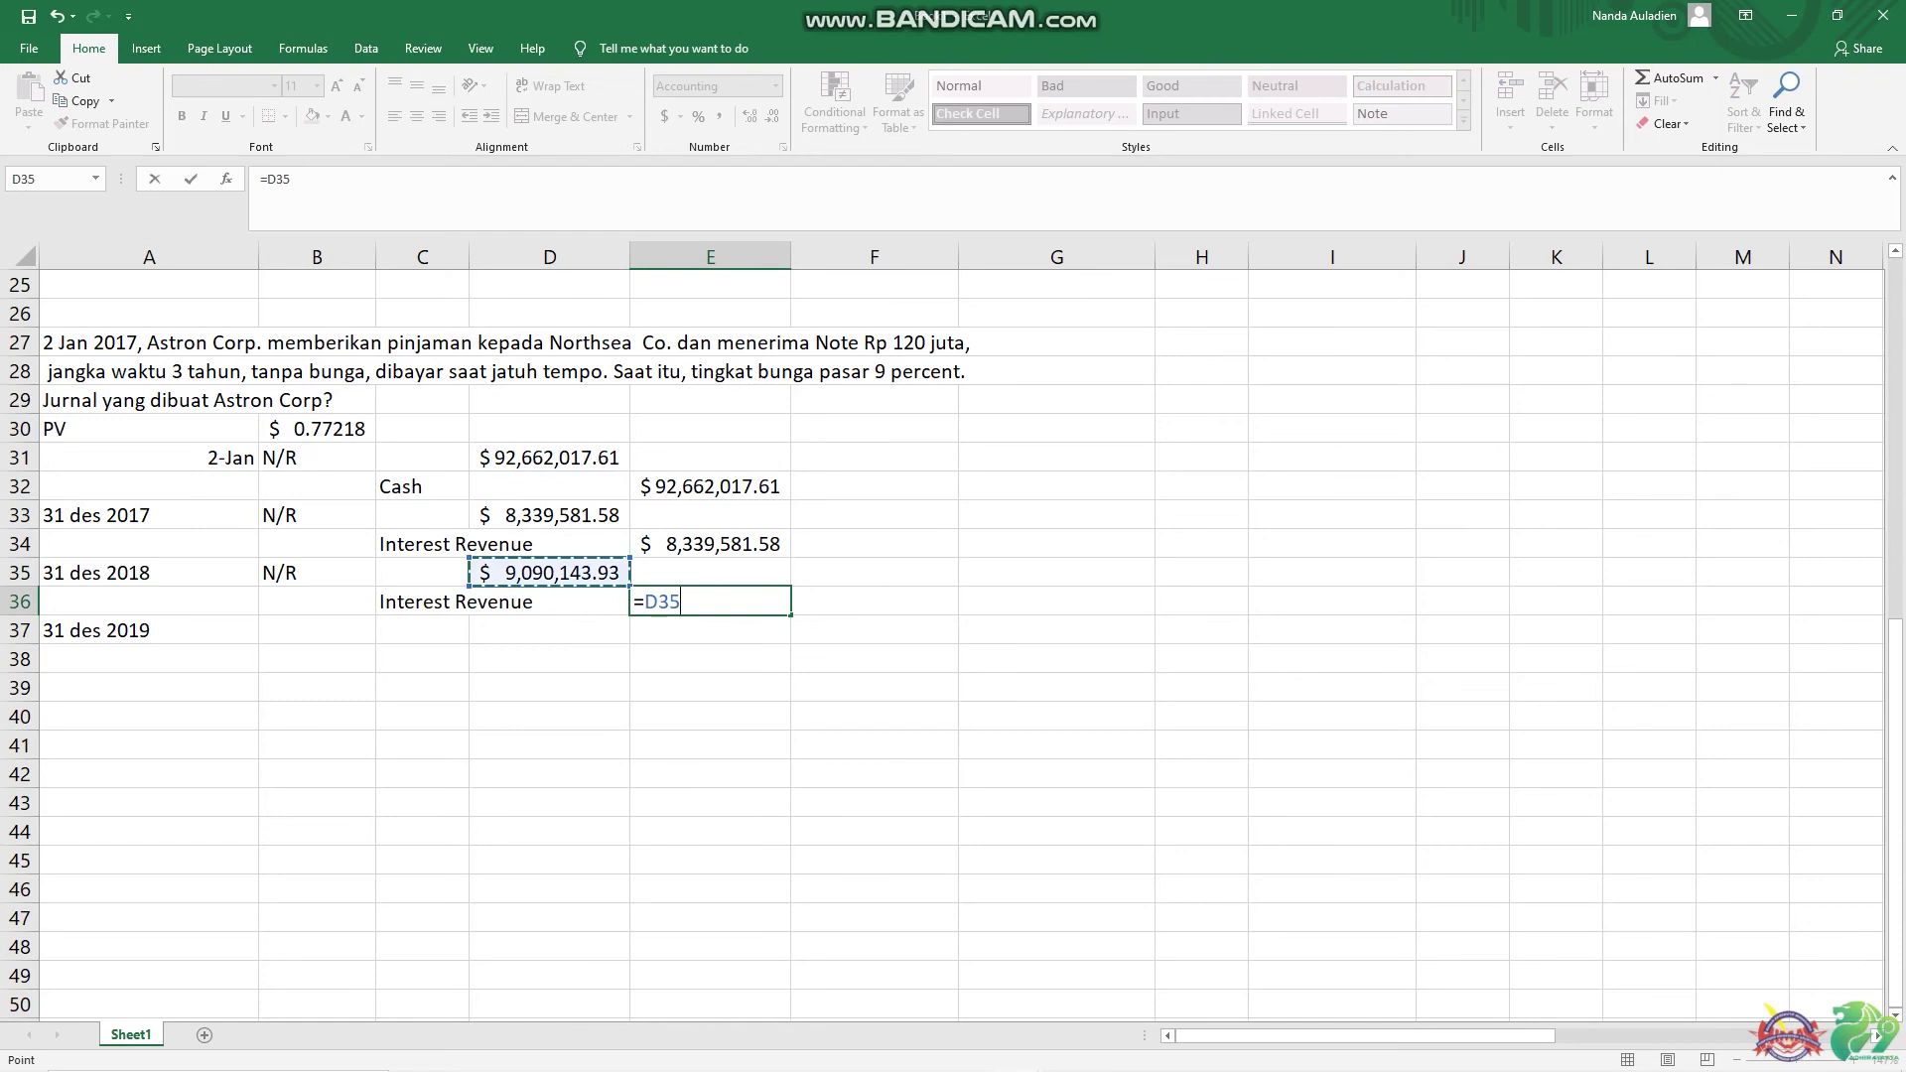
{"action": "key", "text": "Return"}
{"action": "key", "text": "Left"}
{"action": "key", "text": "Left"}
{"action": "key", "text": "Left"}
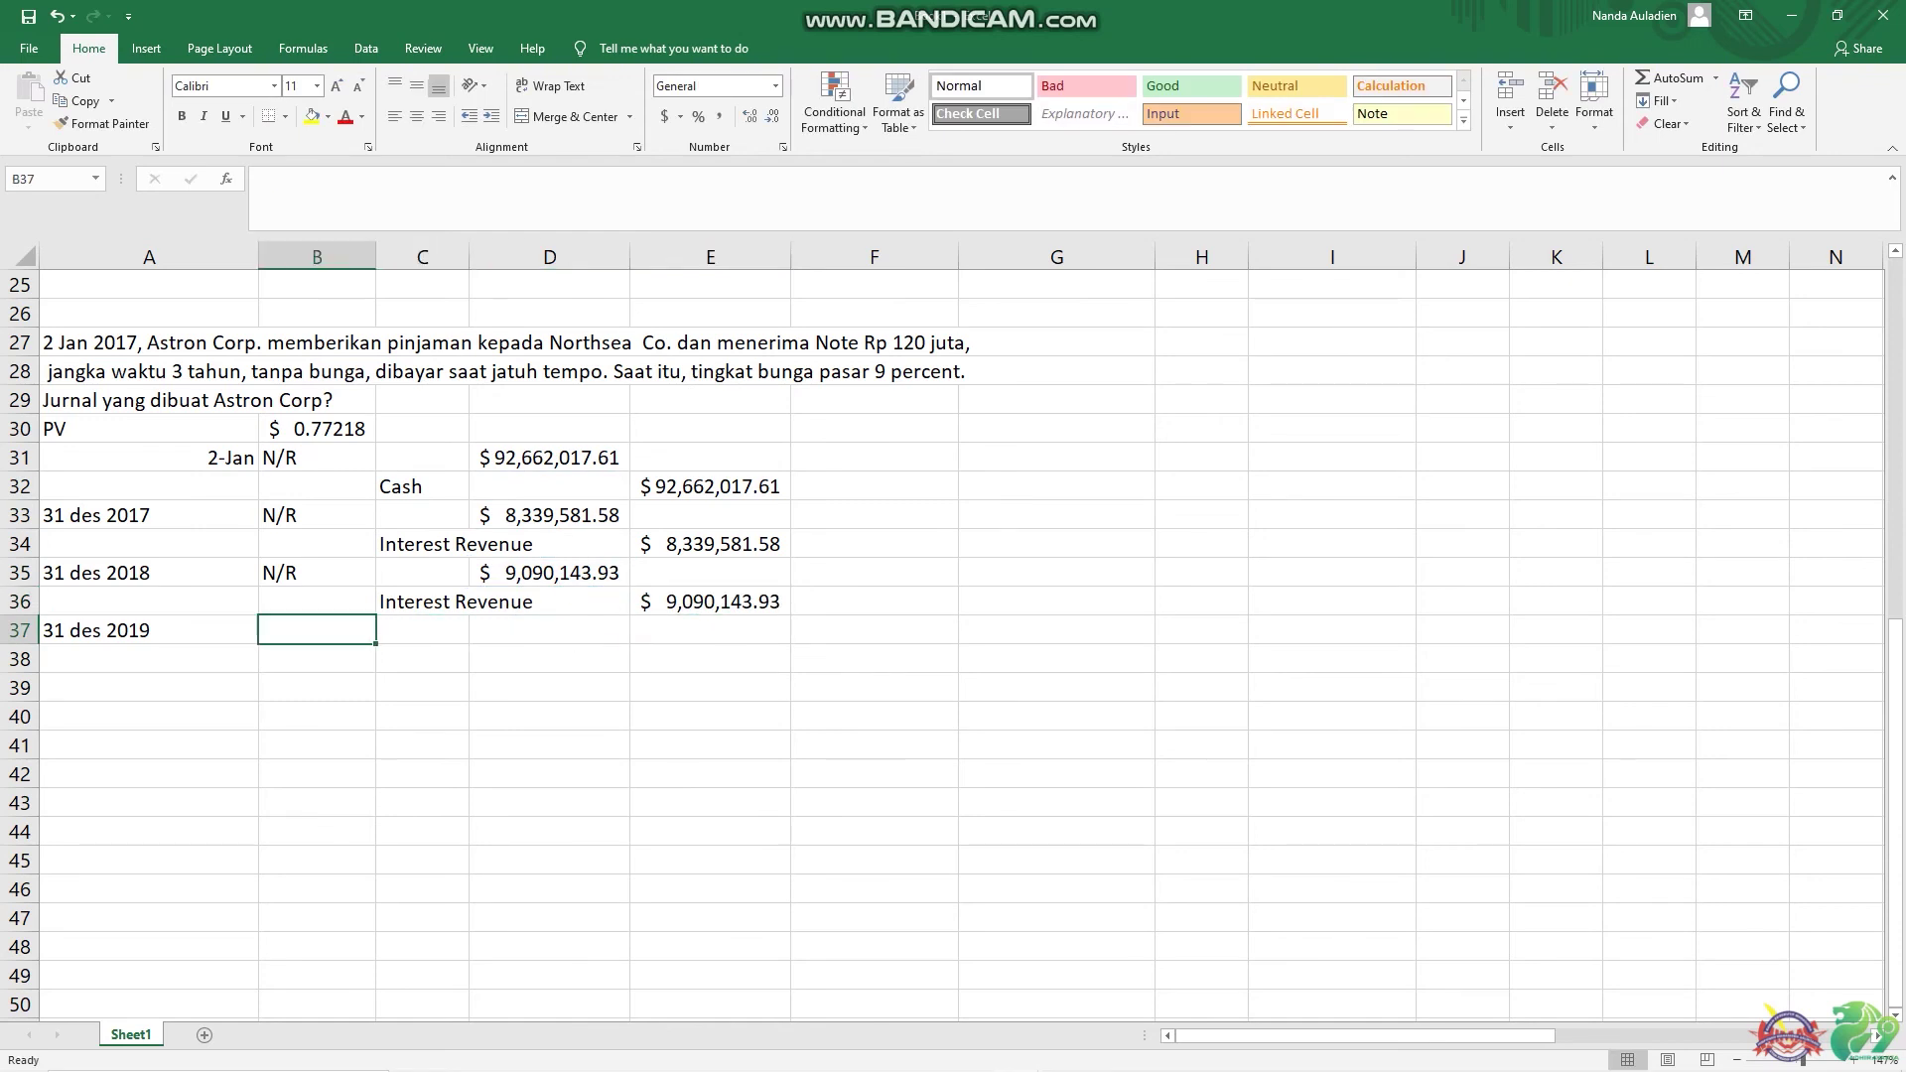
- Label the 31 des 2019 entry: N/R debit and Interest Revenue credit
{"action": "type", "text": "N"}
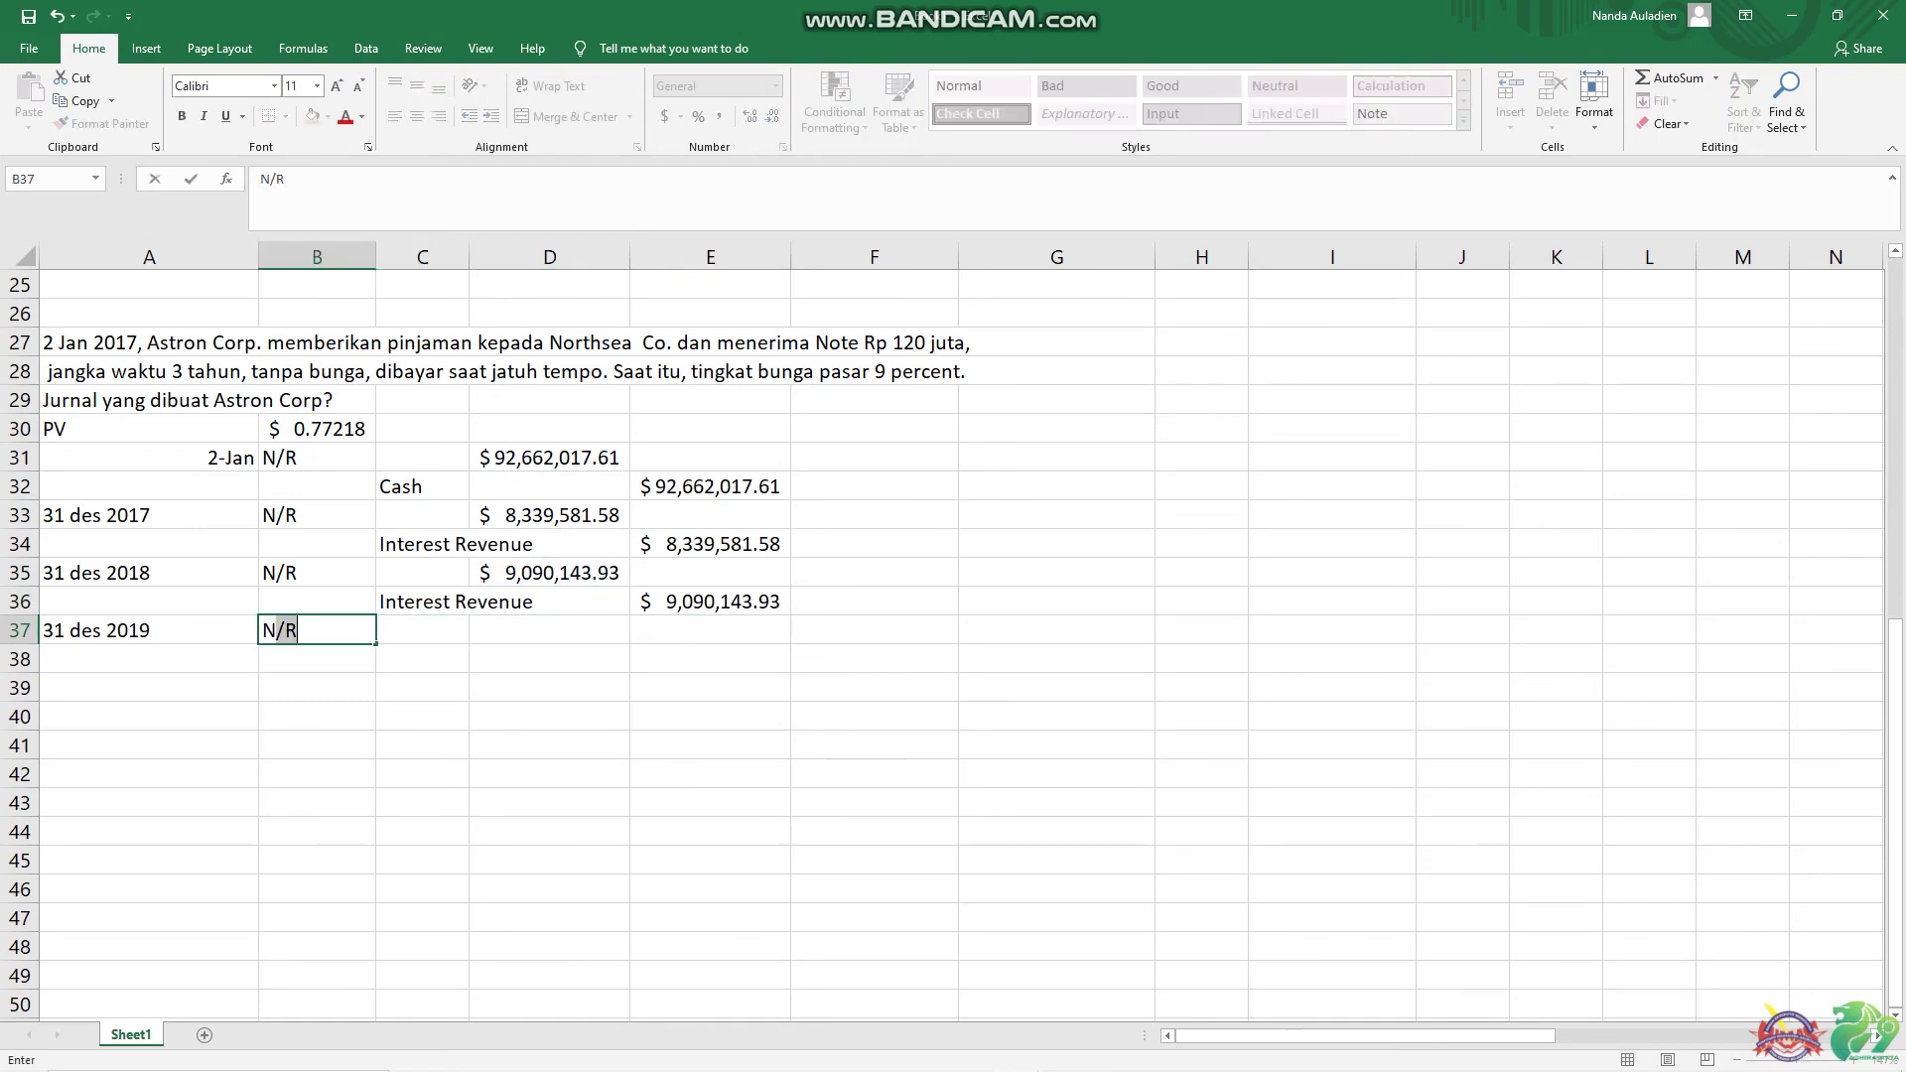
{"action": "key", "text": "Right"}
{"action": "key", "text": "Down"}
{"action": "type", "text": "Interest Revenue"}
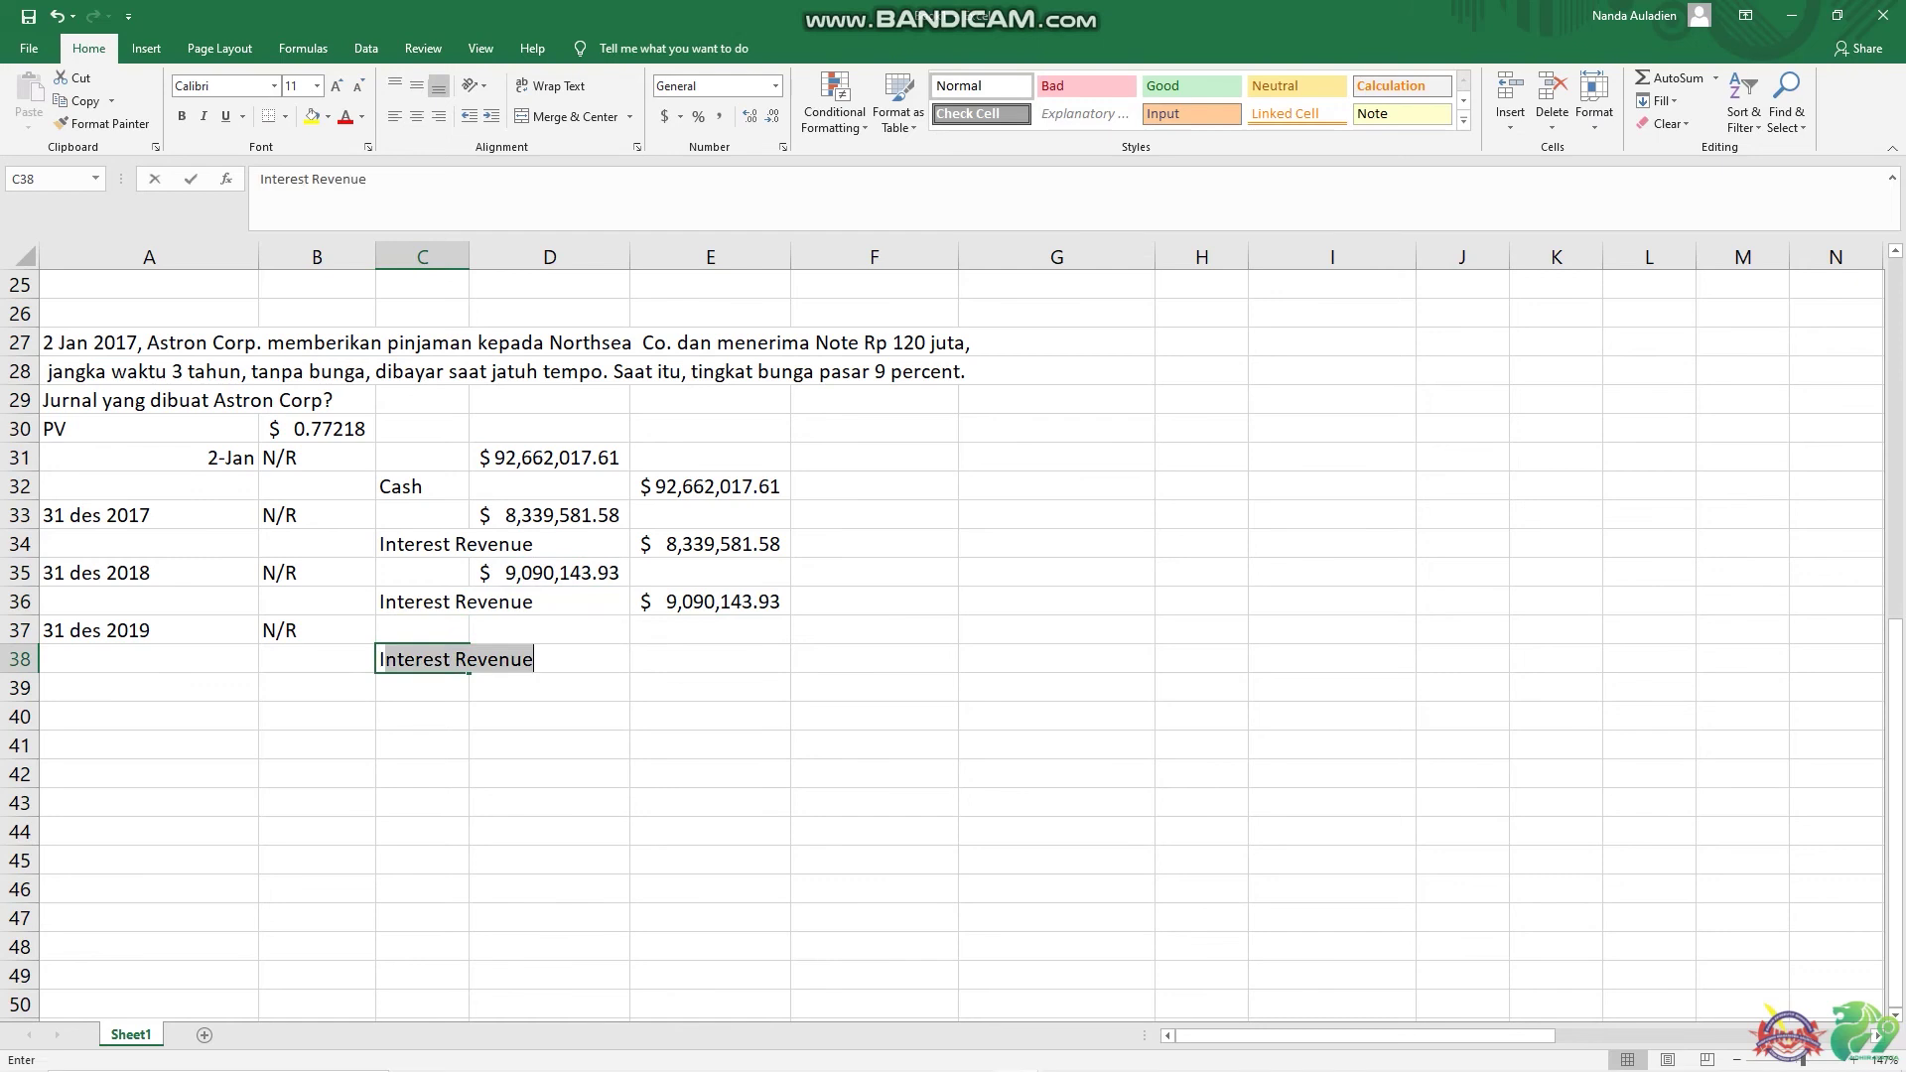
{"action": "key", "text": "Right"}
{"action": "key", "text": "Up"}
- Enter =9%*(D31+D33+D35) in D37 and =D37 in E38, giving $9,908,256.88
{"action": "type", "text": "="}
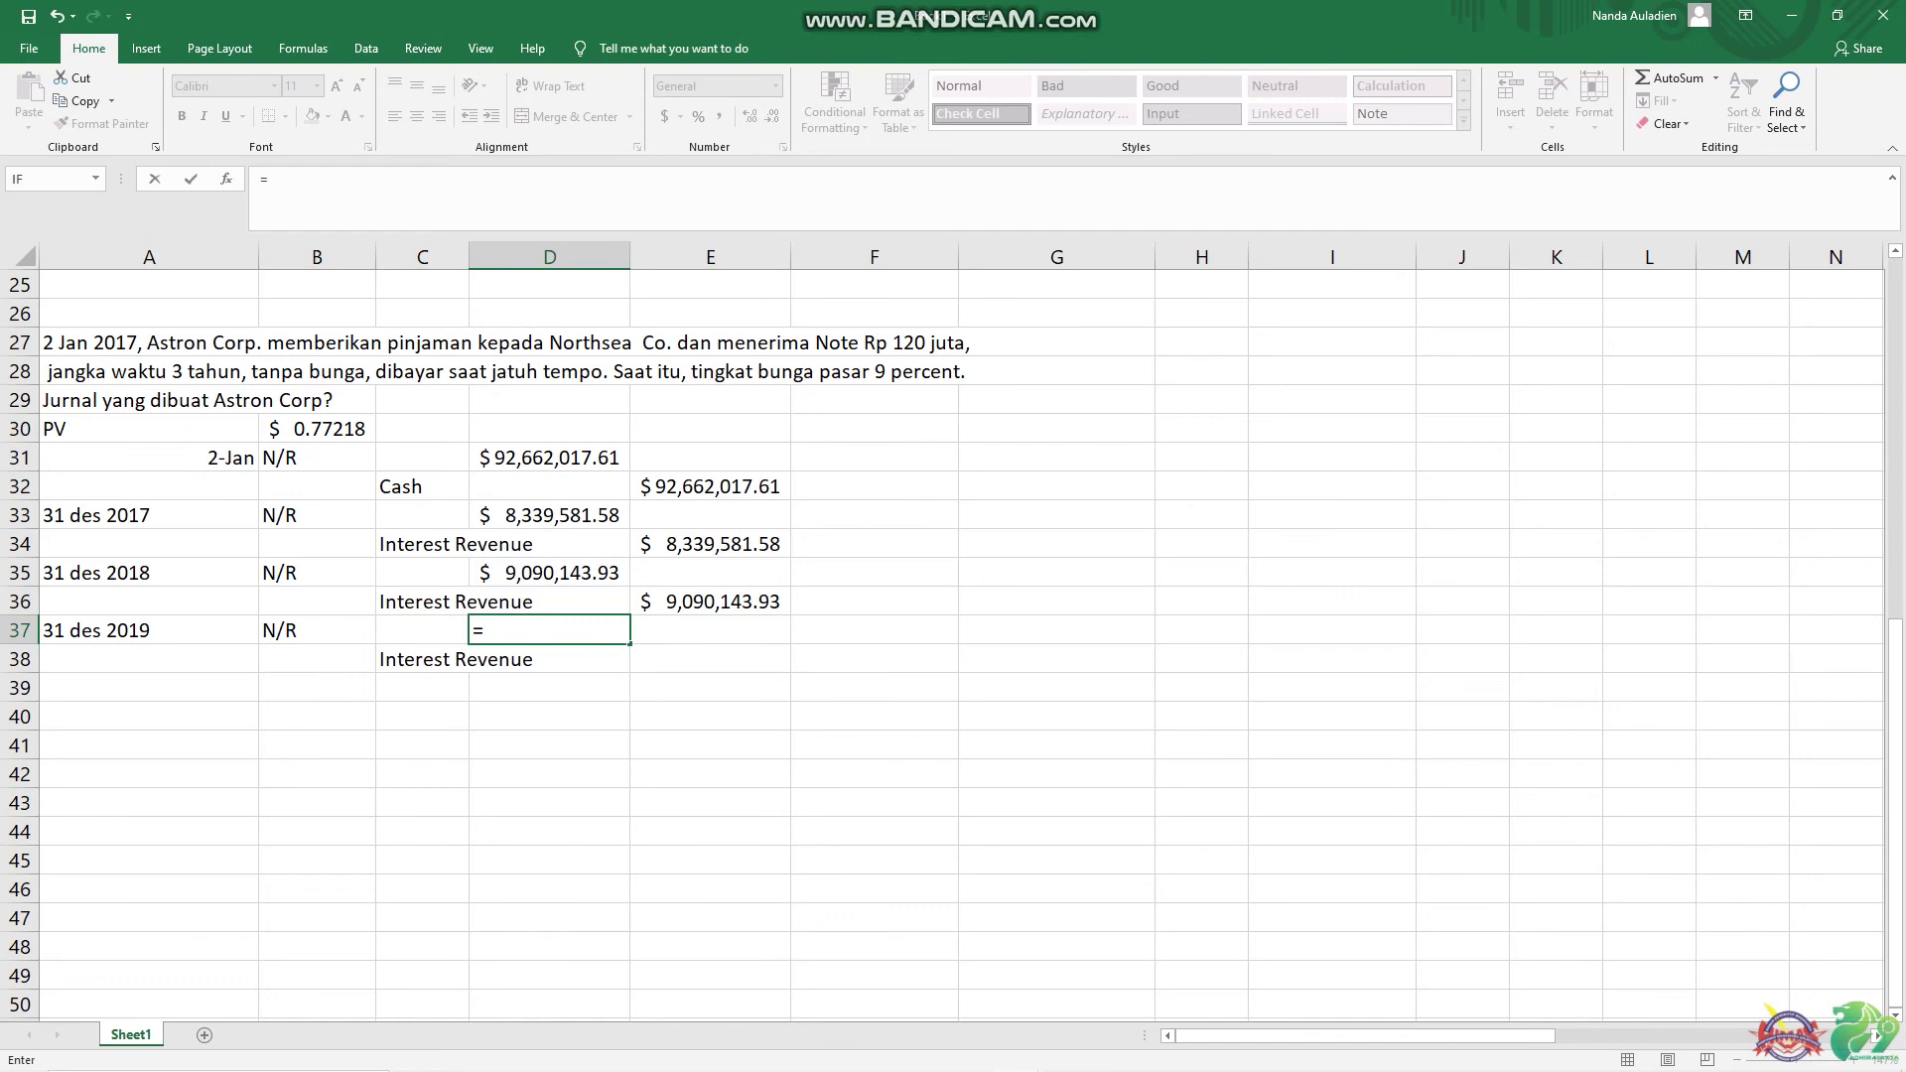
{"action": "type", "text": "9%*("}
{"action": "left_click", "coordinate": [549, 457]}
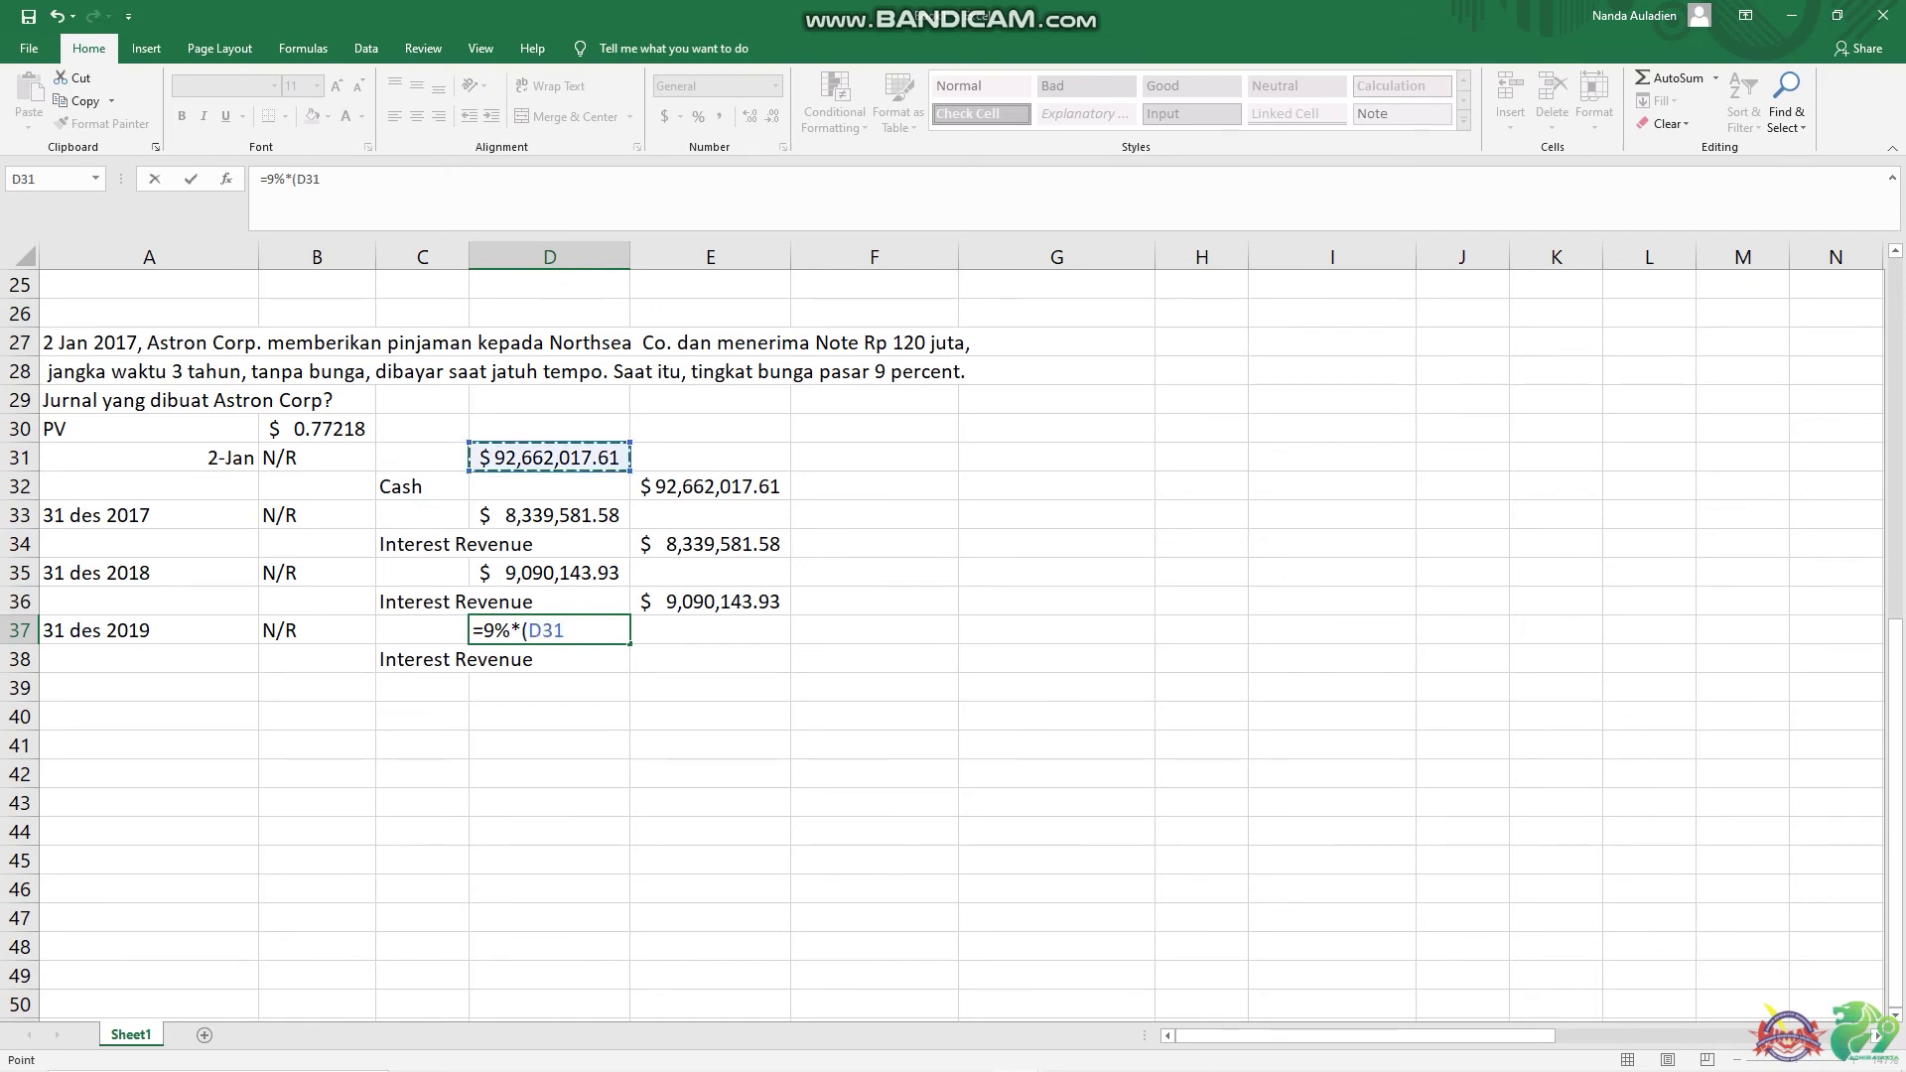
{"action": "type", "text": "+"}
{"action": "left_click", "coordinate": [549, 515]}
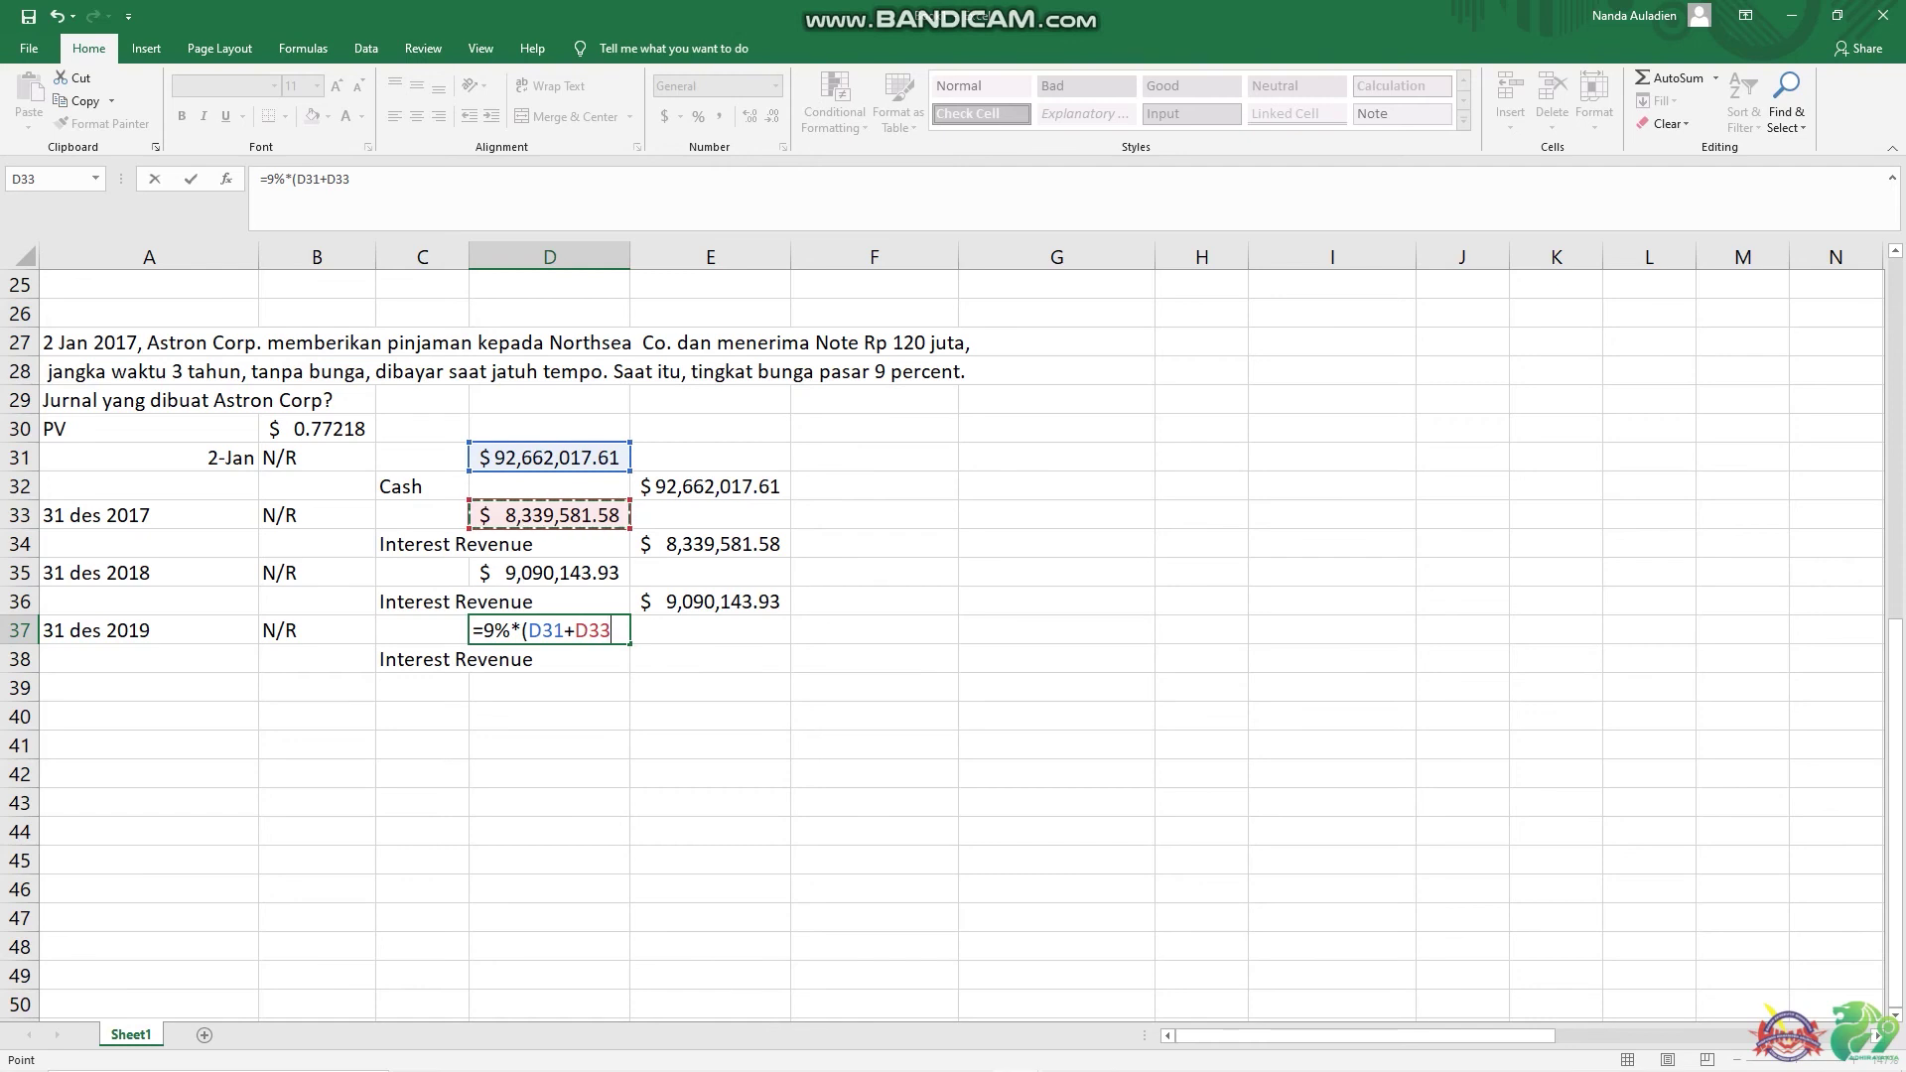
{"action": "type", "text": "+"}
{"action": "left_click", "coordinate": [550, 573]}
{"action": "type", "text": ")"}
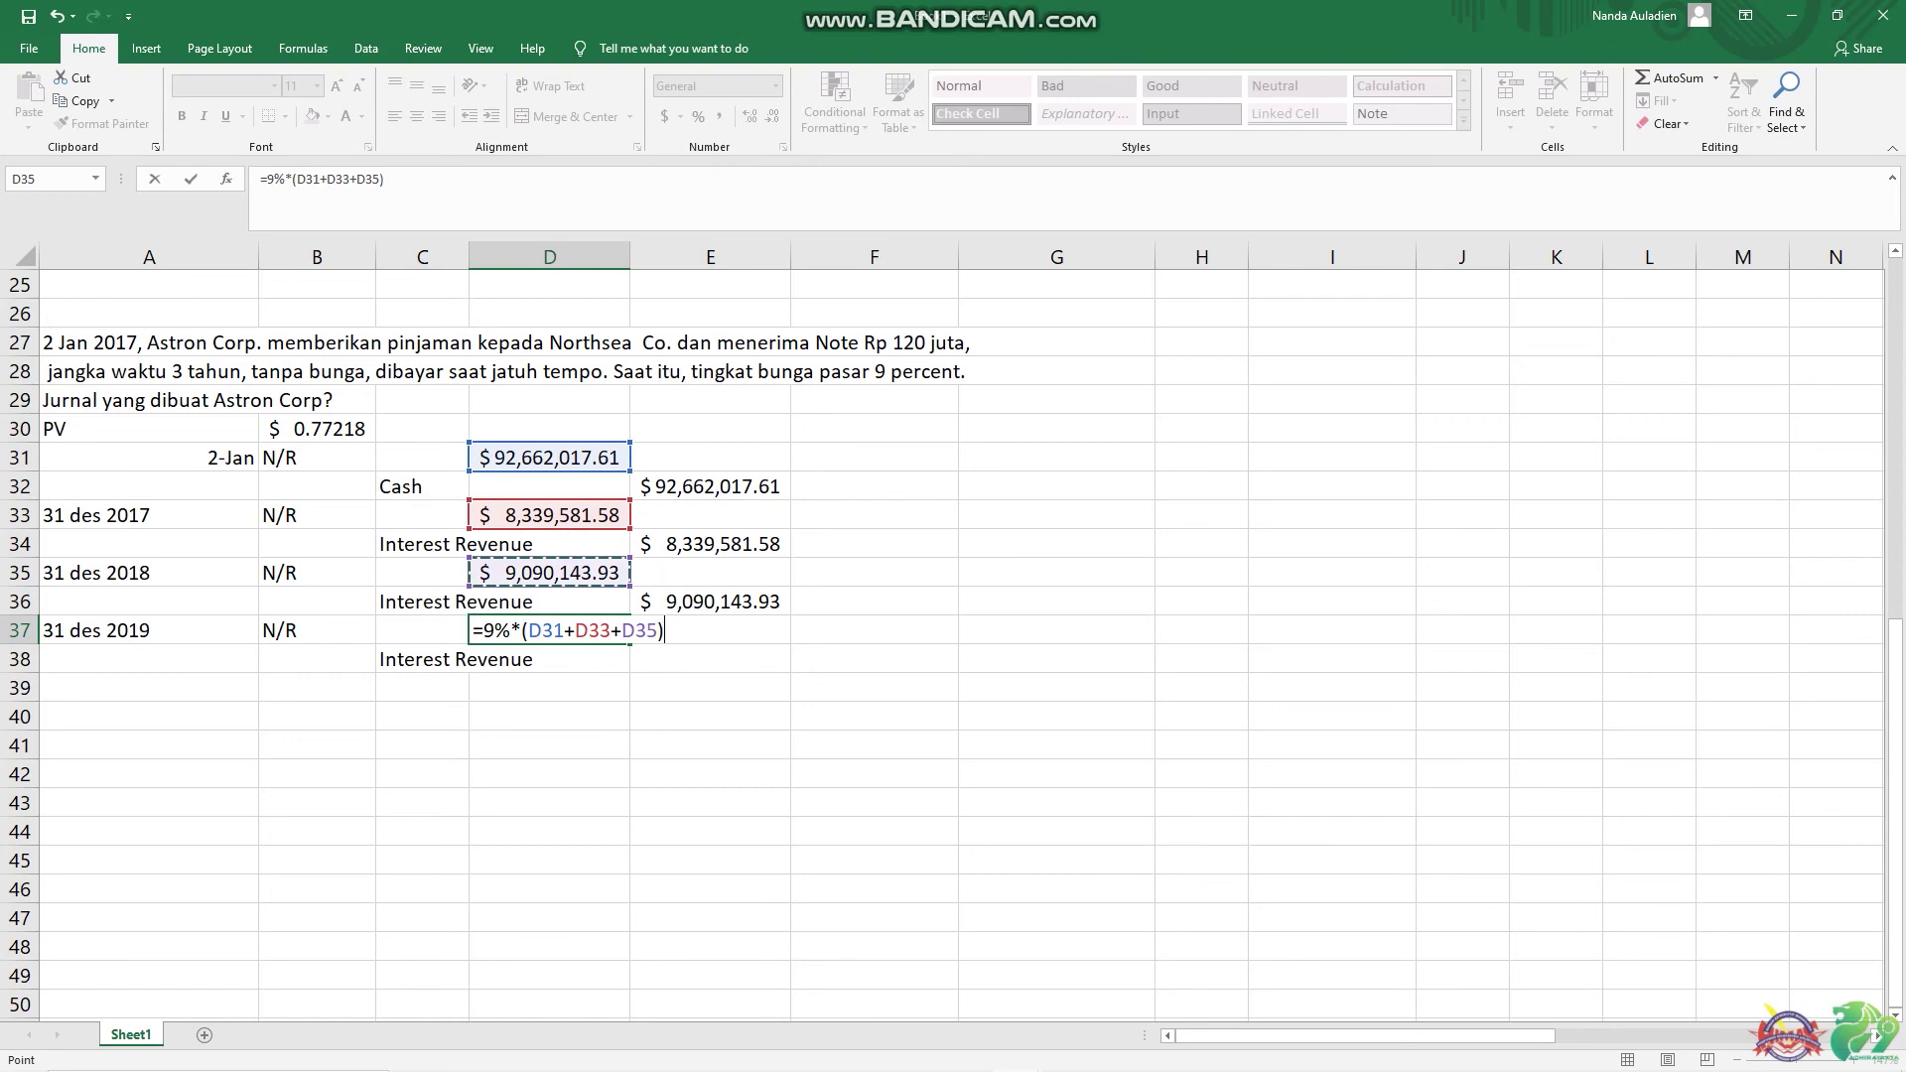
{"action": "key", "text": "Return"}
{"action": "key", "text": "Right"}
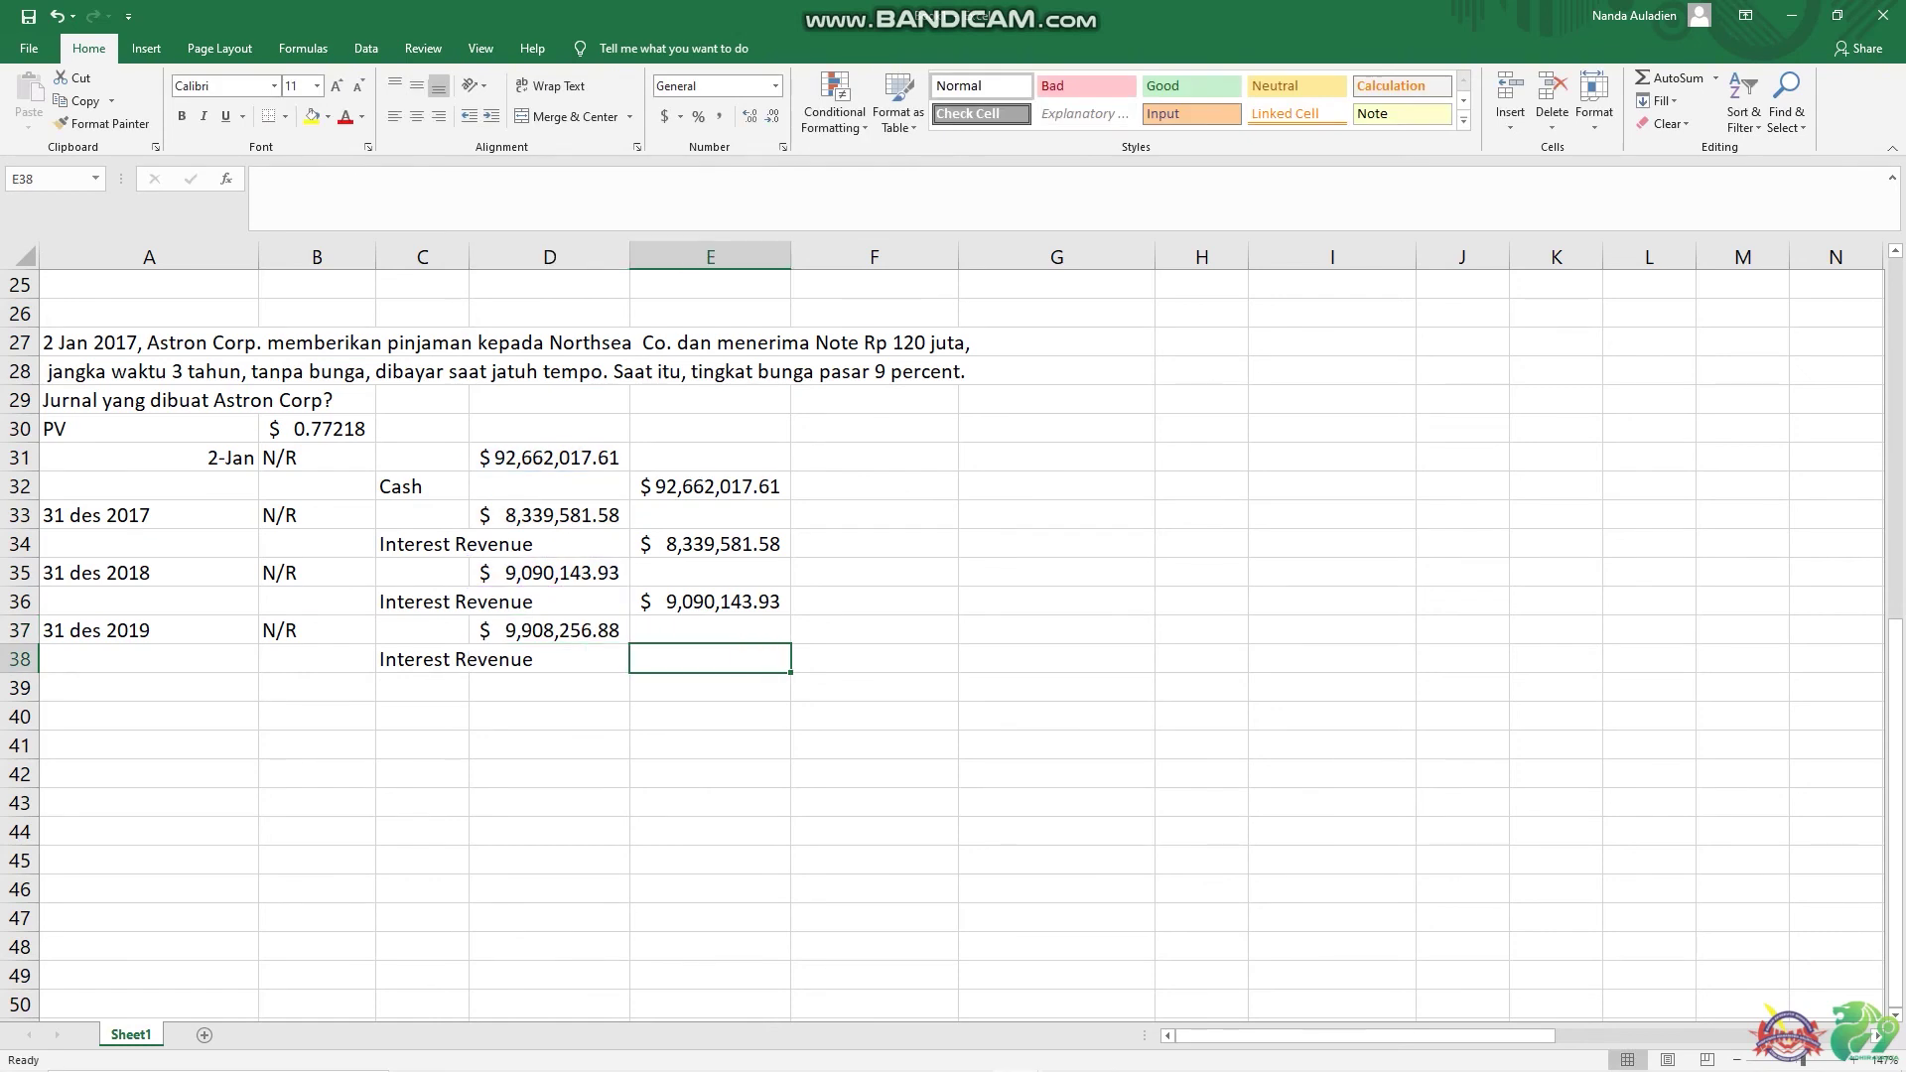
{"action": "type", "text": "="}
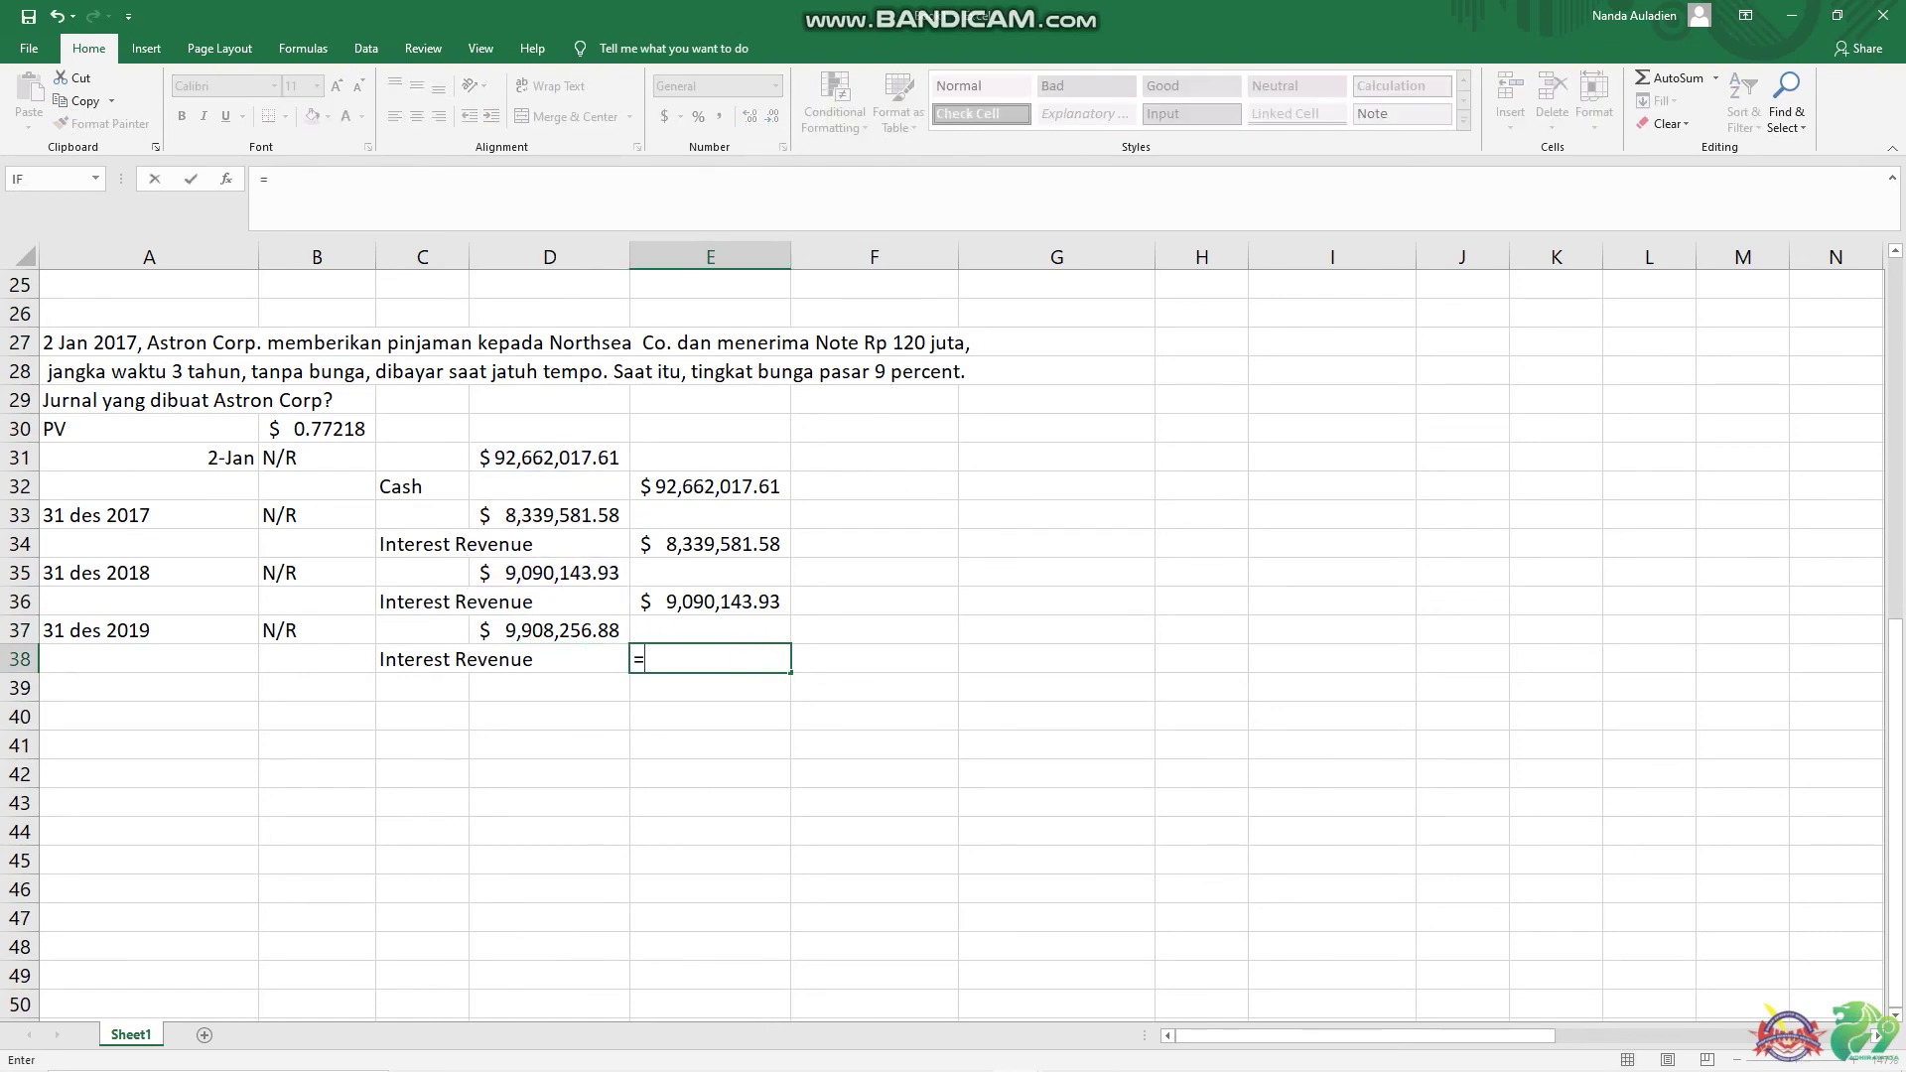
{"action": "left_click", "coordinate": [549, 630]}
{"action": "key", "text": "Return"}
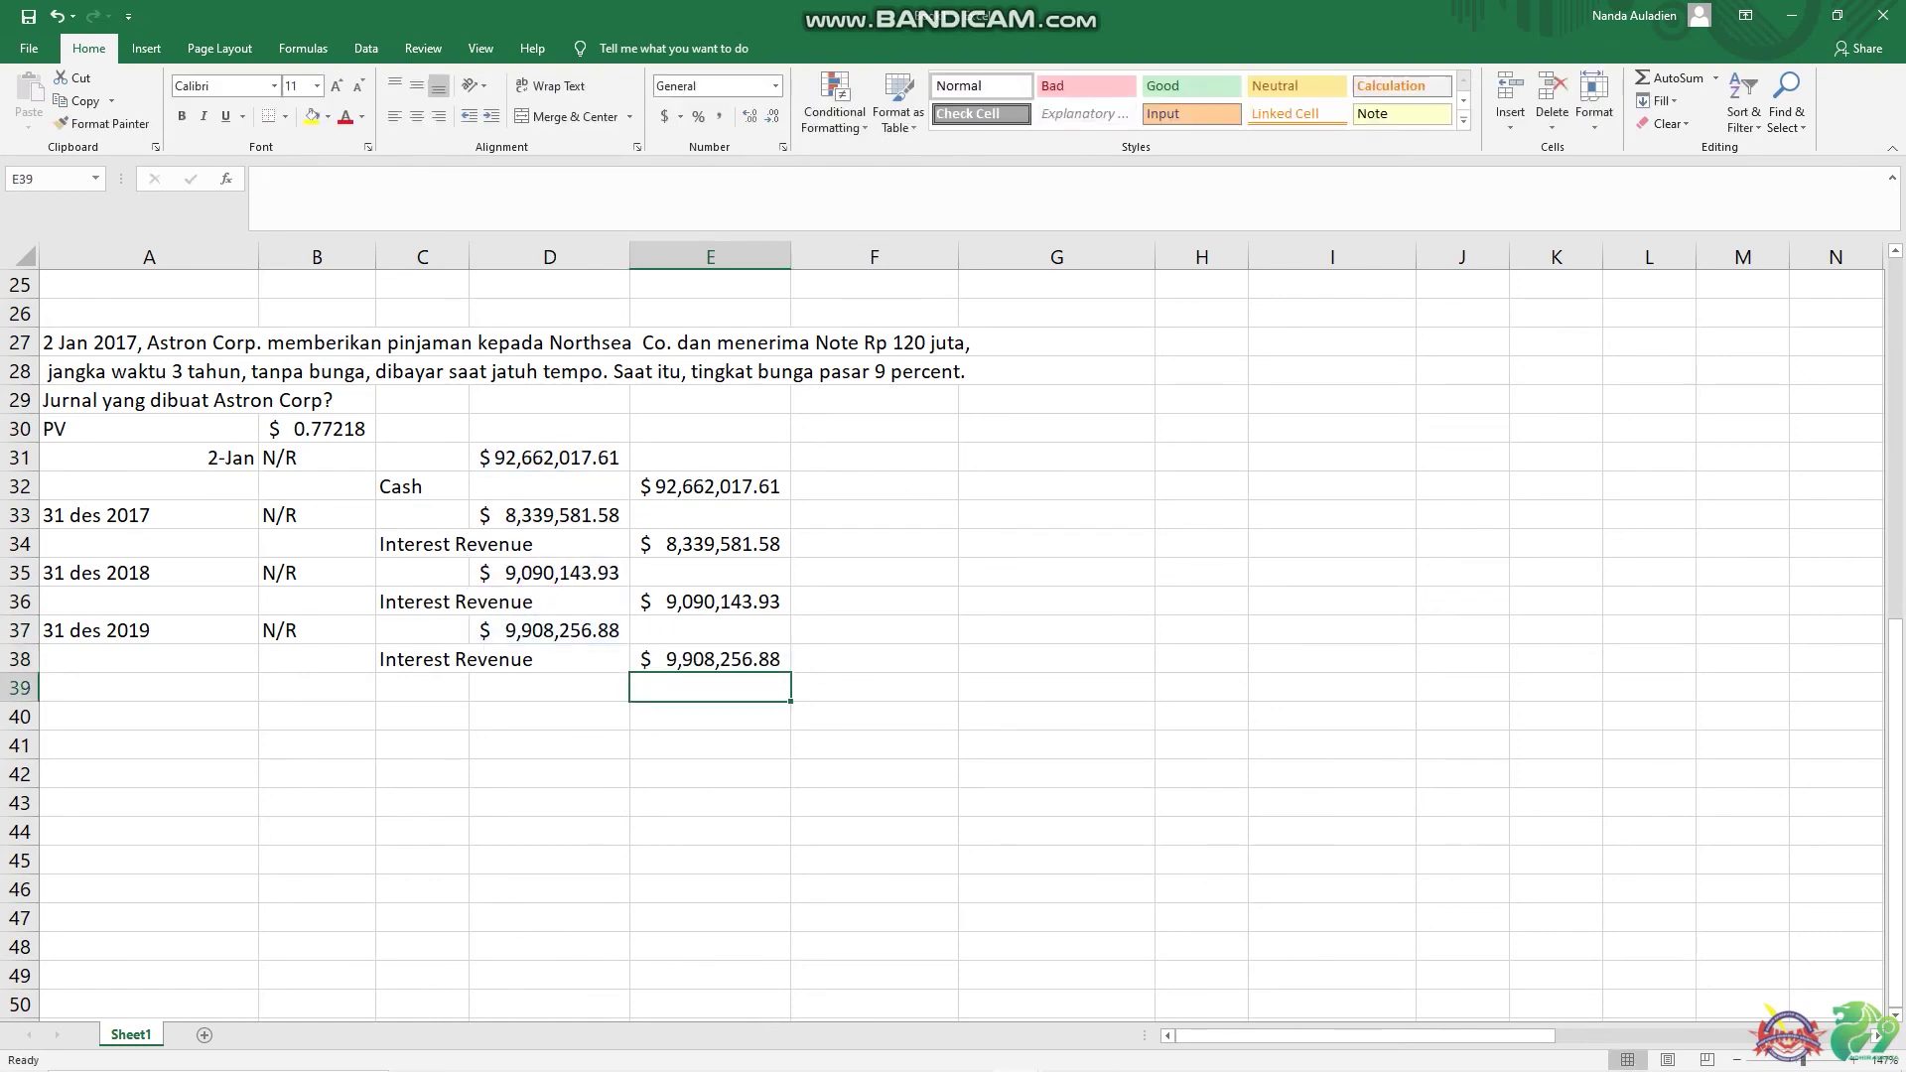
- Label the maturity entry: Cash debit and N/R credit
{"action": "key", "text": "Left"}
{"action": "key", "text": "Left"}
{"action": "key", "text": "Left"}
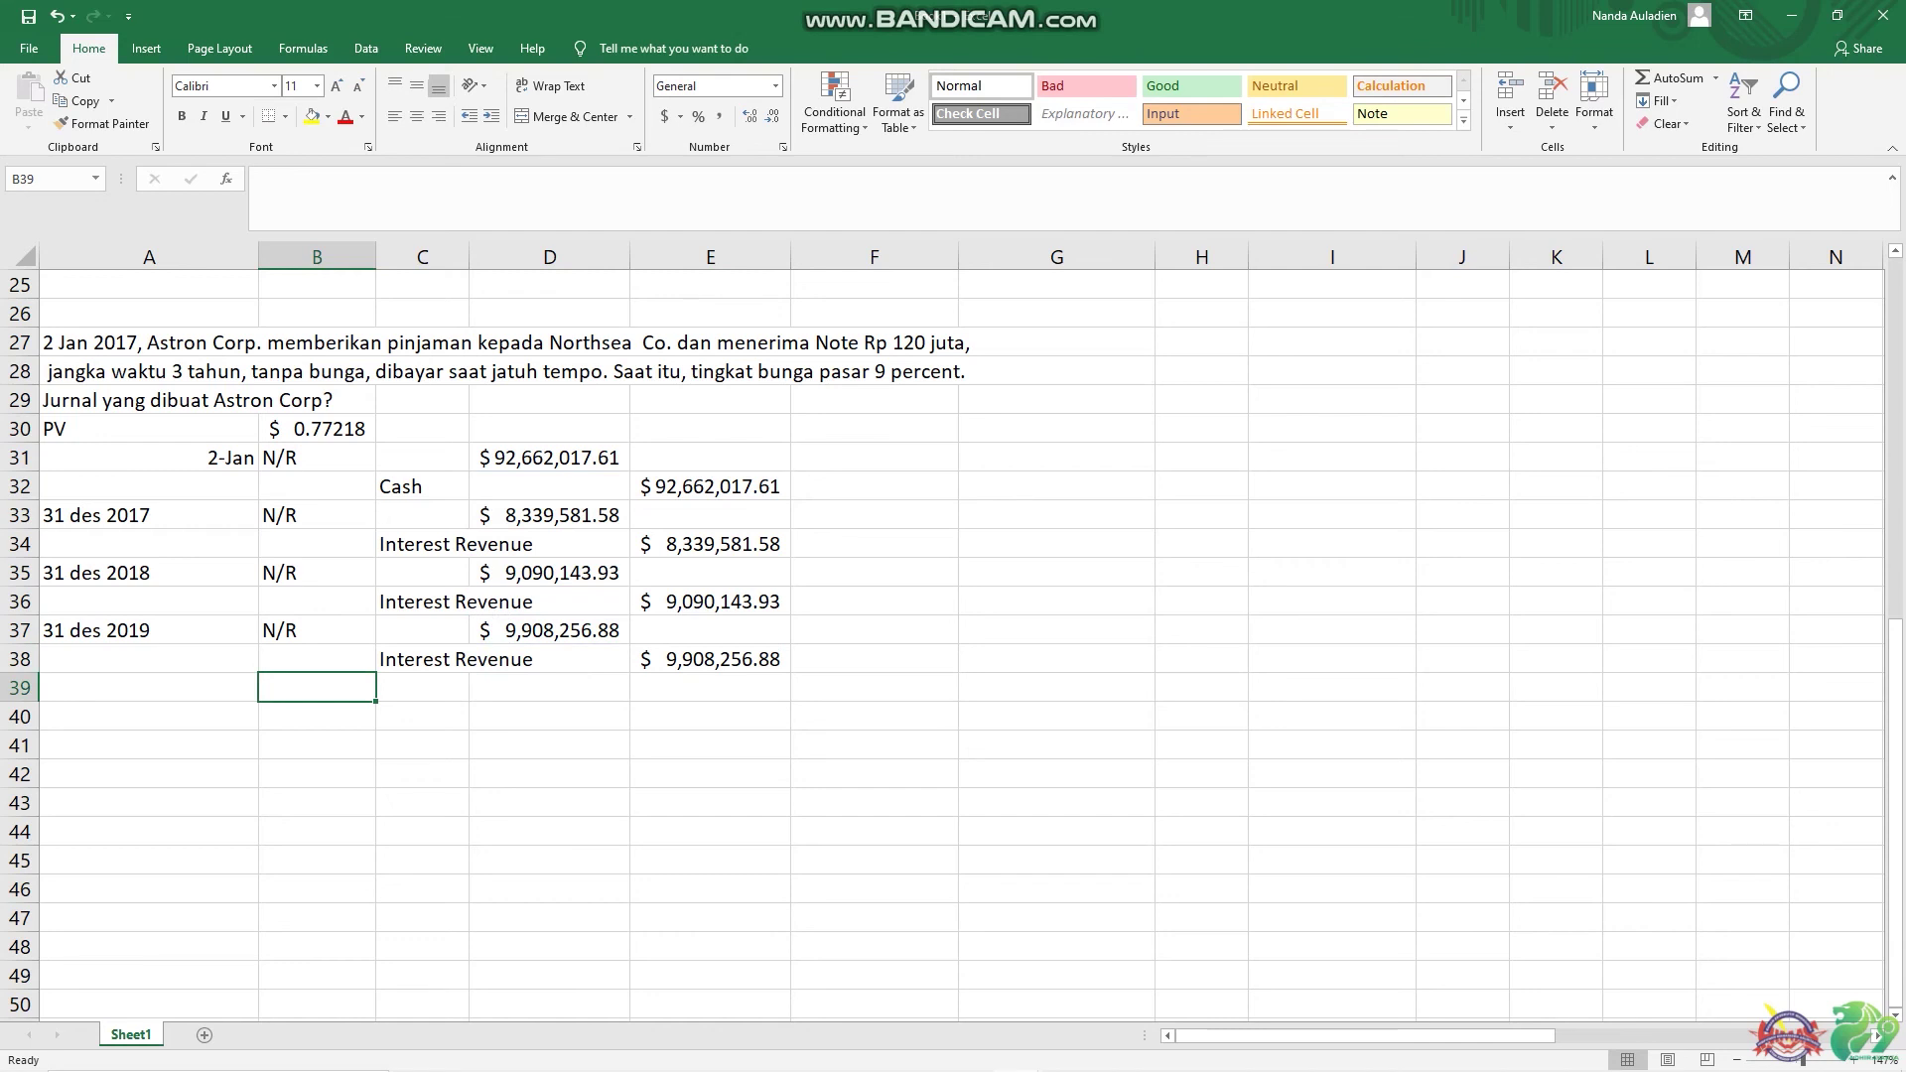
{"action": "type", "text": "Cash"}
{"action": "key", "text": "Left"}
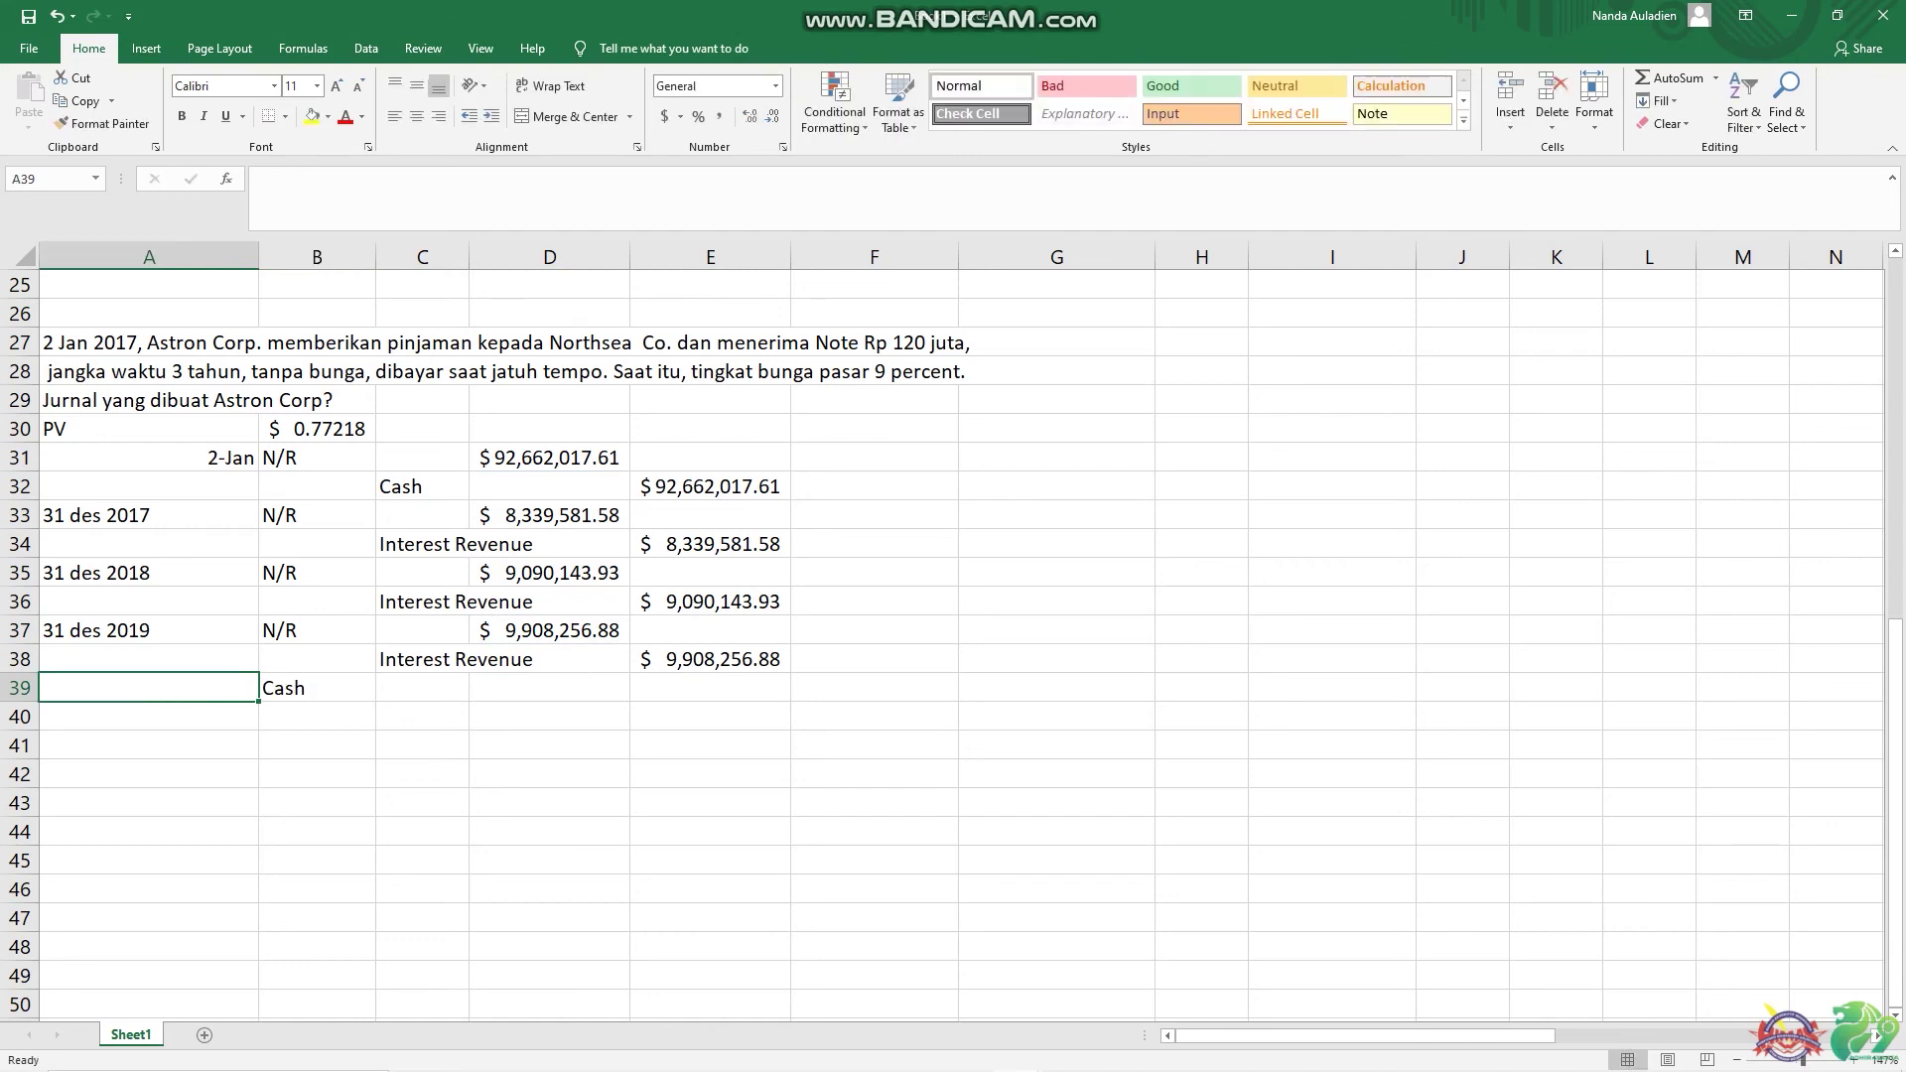
{"action": "key", "text": "Right"}
{"action": "key", "text": "Right"}
{"action": "key", "text": "Down"}
{"action": "type", "text": "N"}
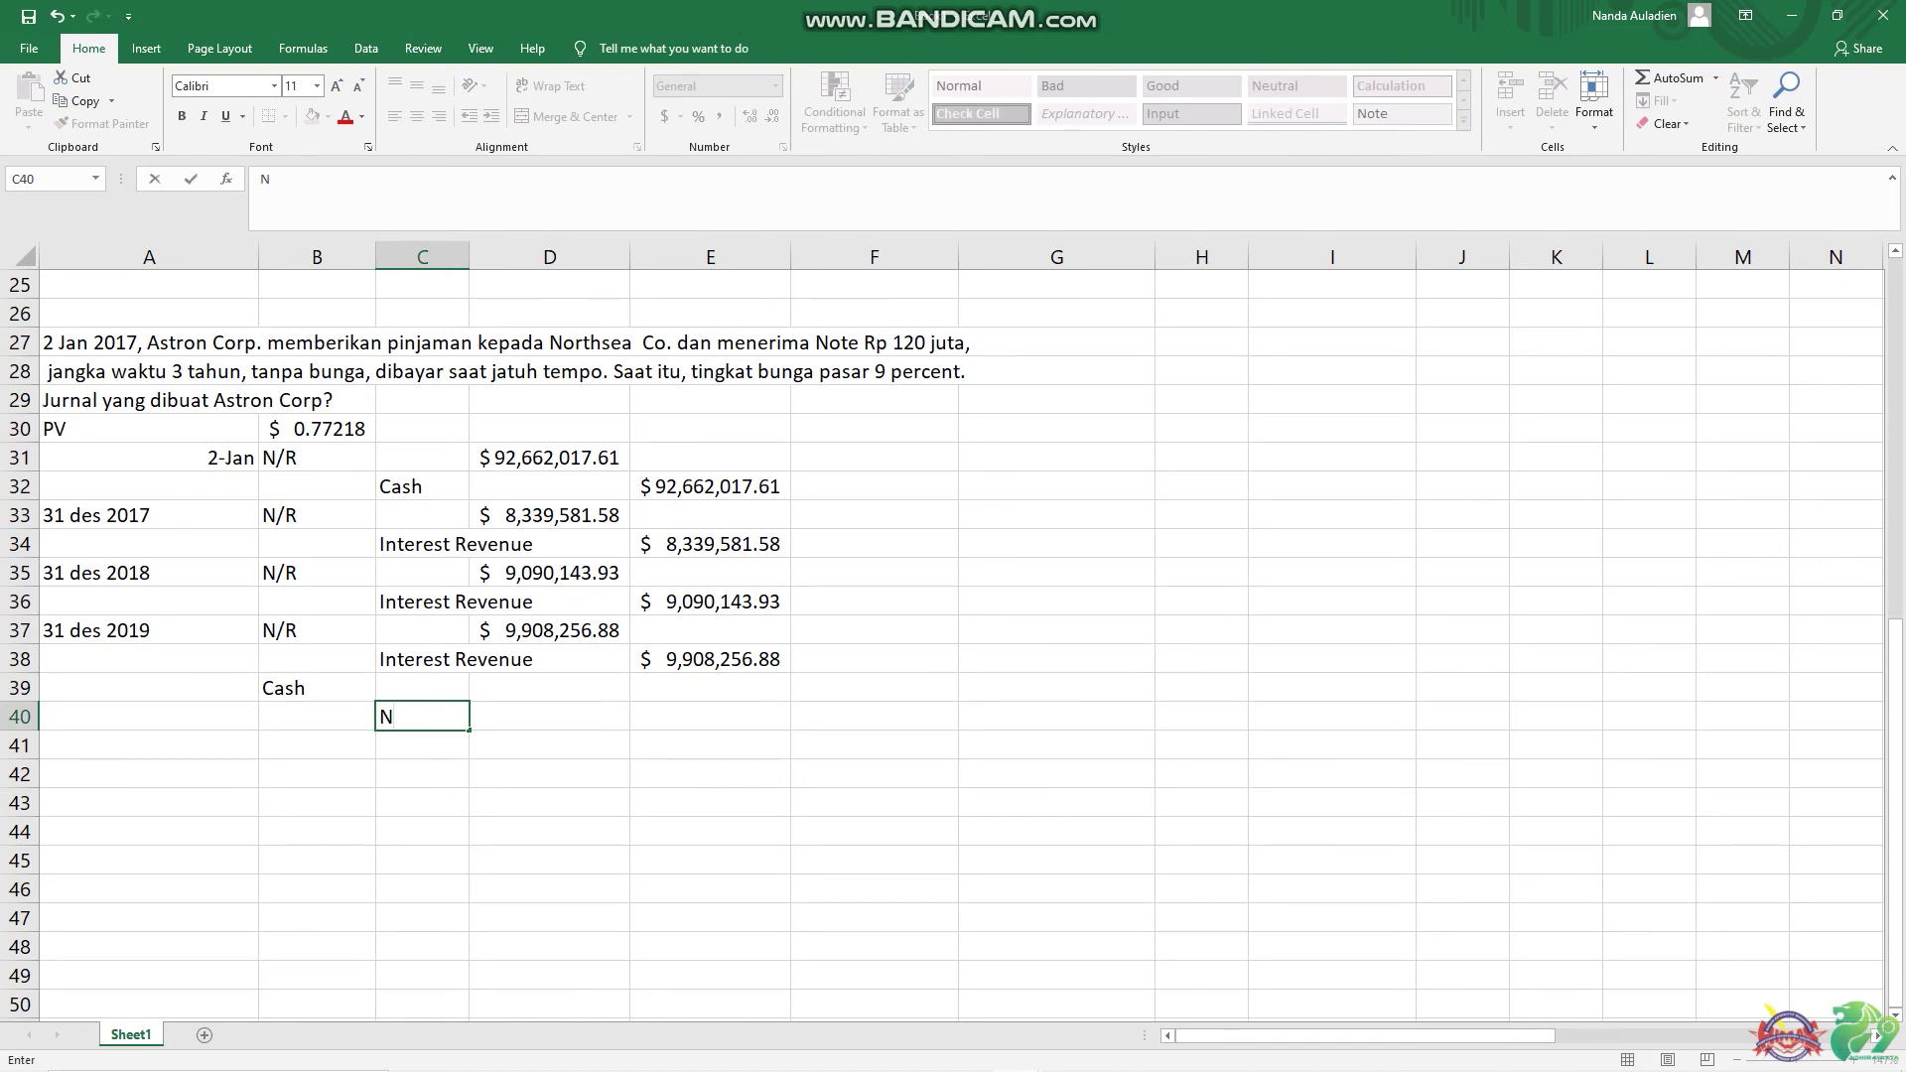
{"action": "type", "text": "?"}
{"action": "key", "text": "BackSpace"}
{"action": "type", "text": "/R"}
{"action": "key", "text": "Right"}
{"action": "key", "text": "Right"}
- Review how the present value in D31 was calculated before filling the Cash amount
{"action": "key", "text": "Up"}
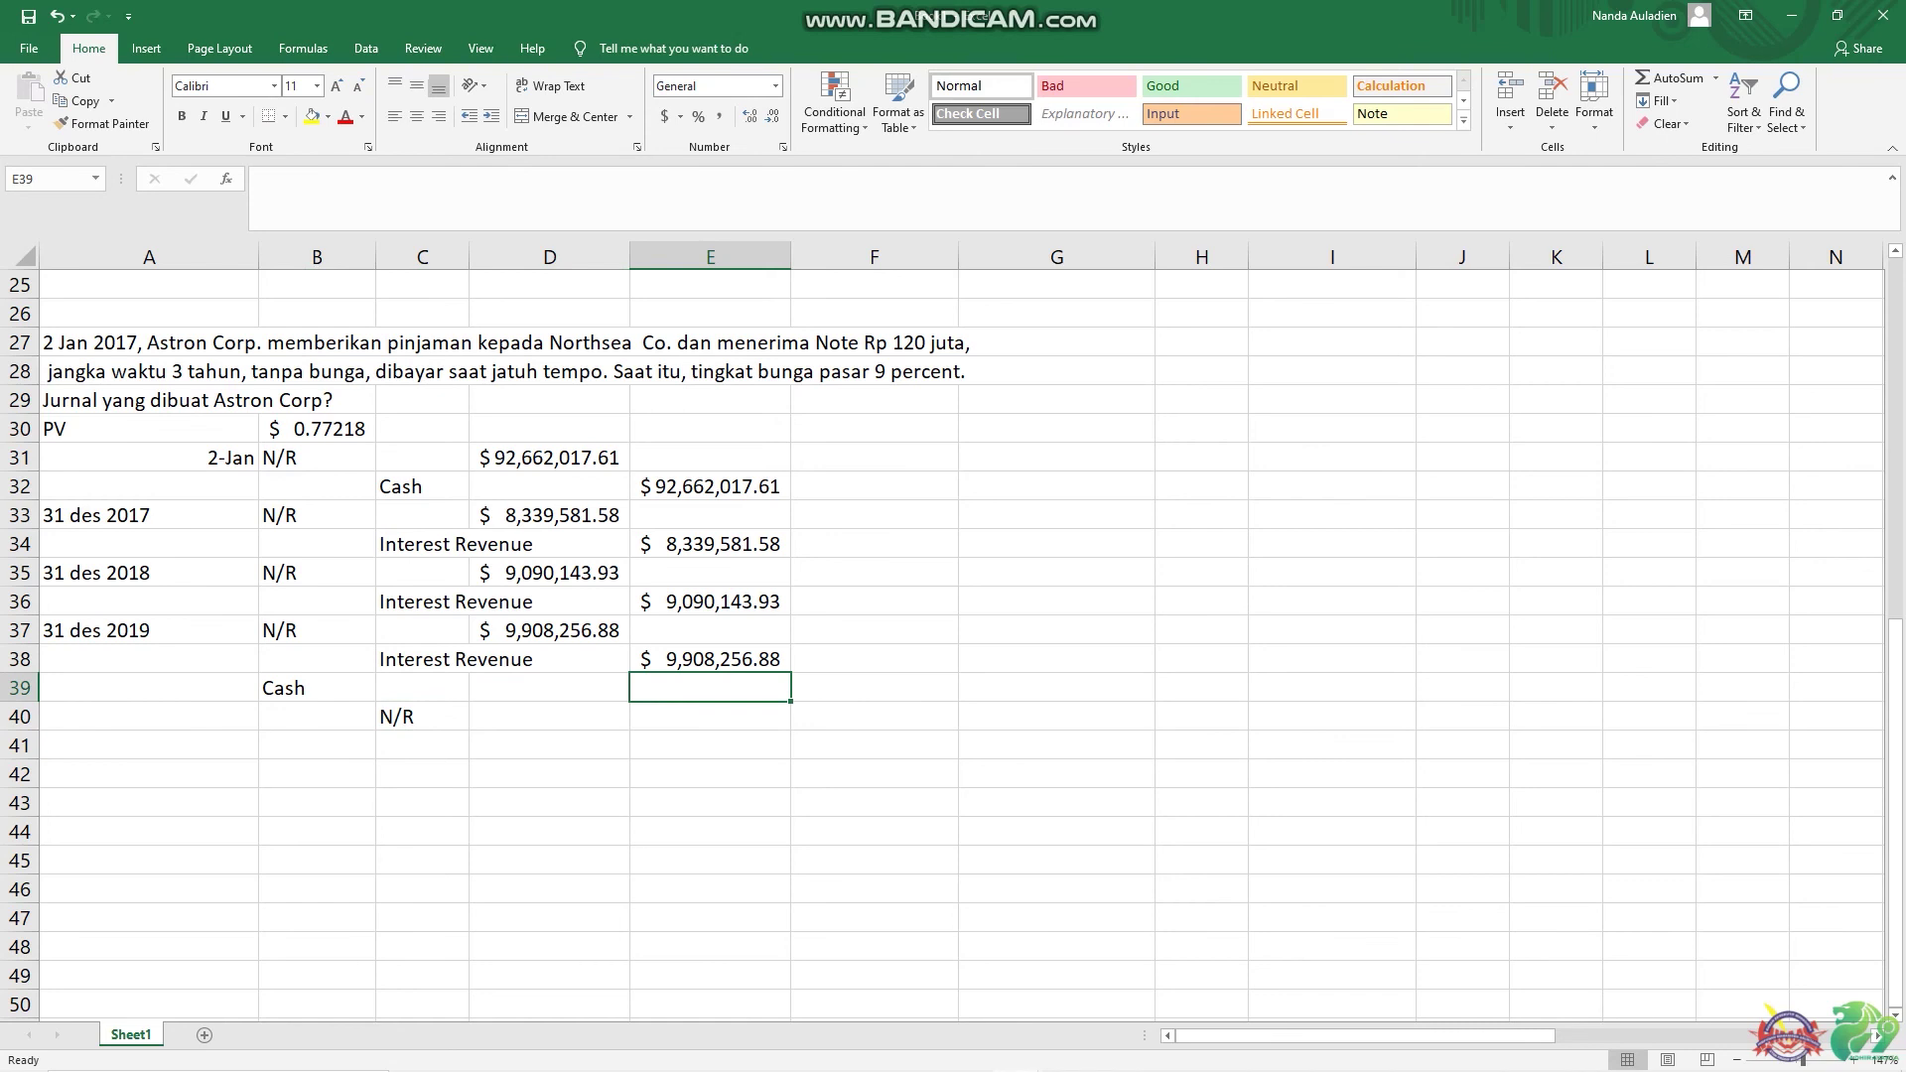
{"action": "key", "text": "Down"}
{"action": "key", "text": "Left"}
{"action": "key", "text": "Up"}
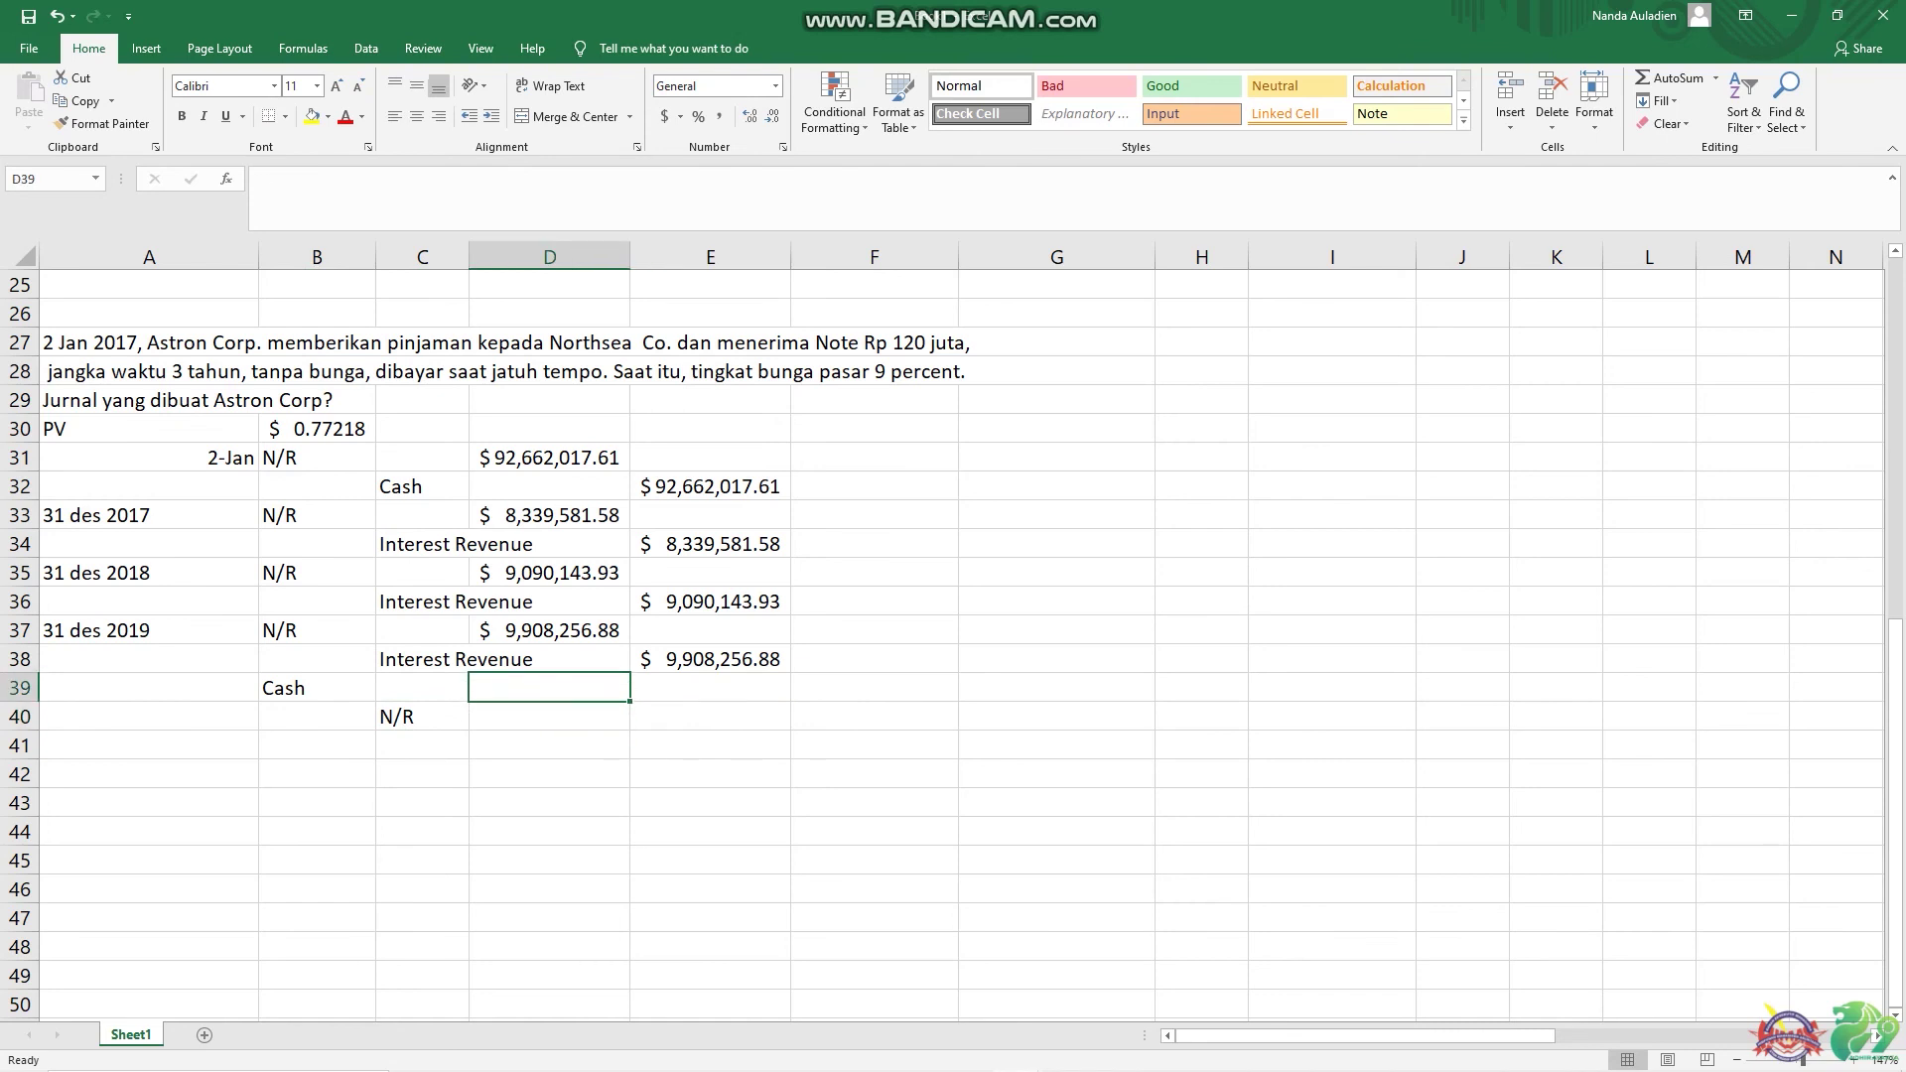
{"action": "type", "text": "="}
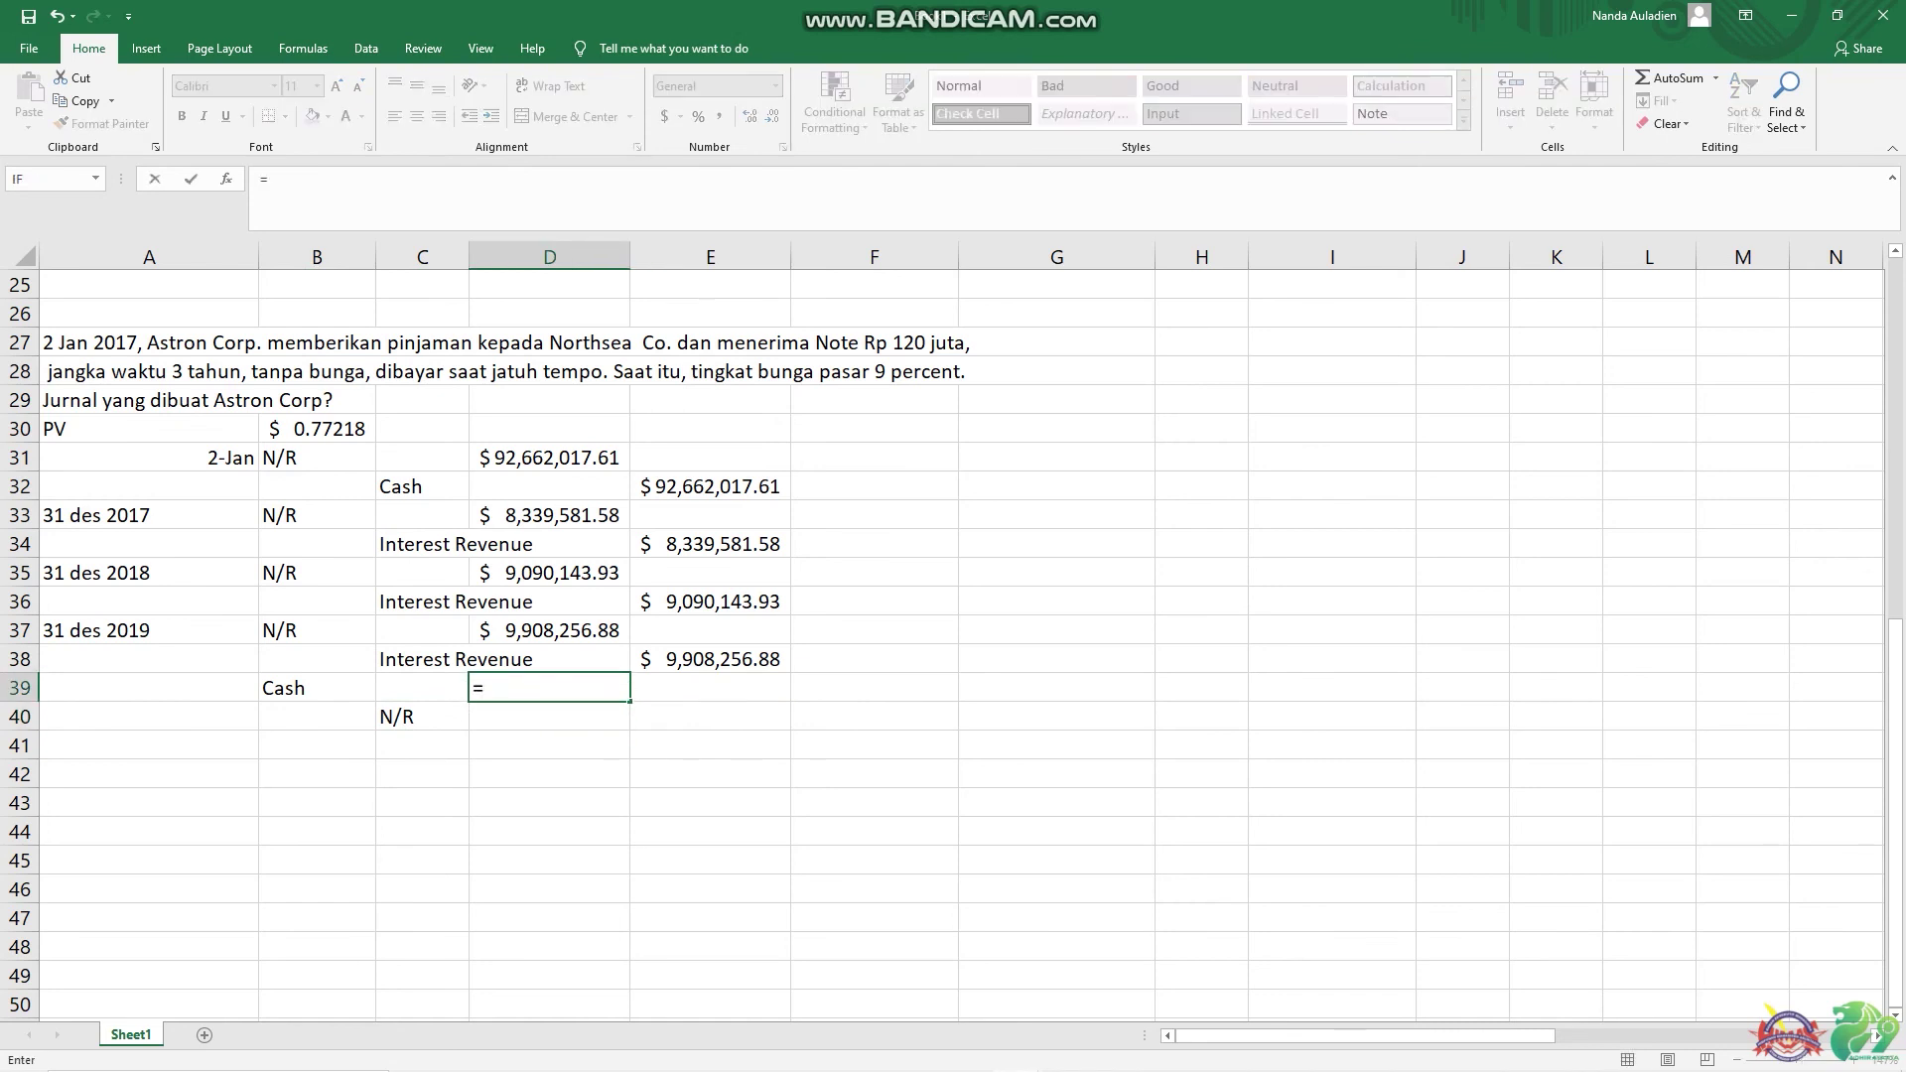
{"action": "left_click", "coordinate": [1673, 78]}
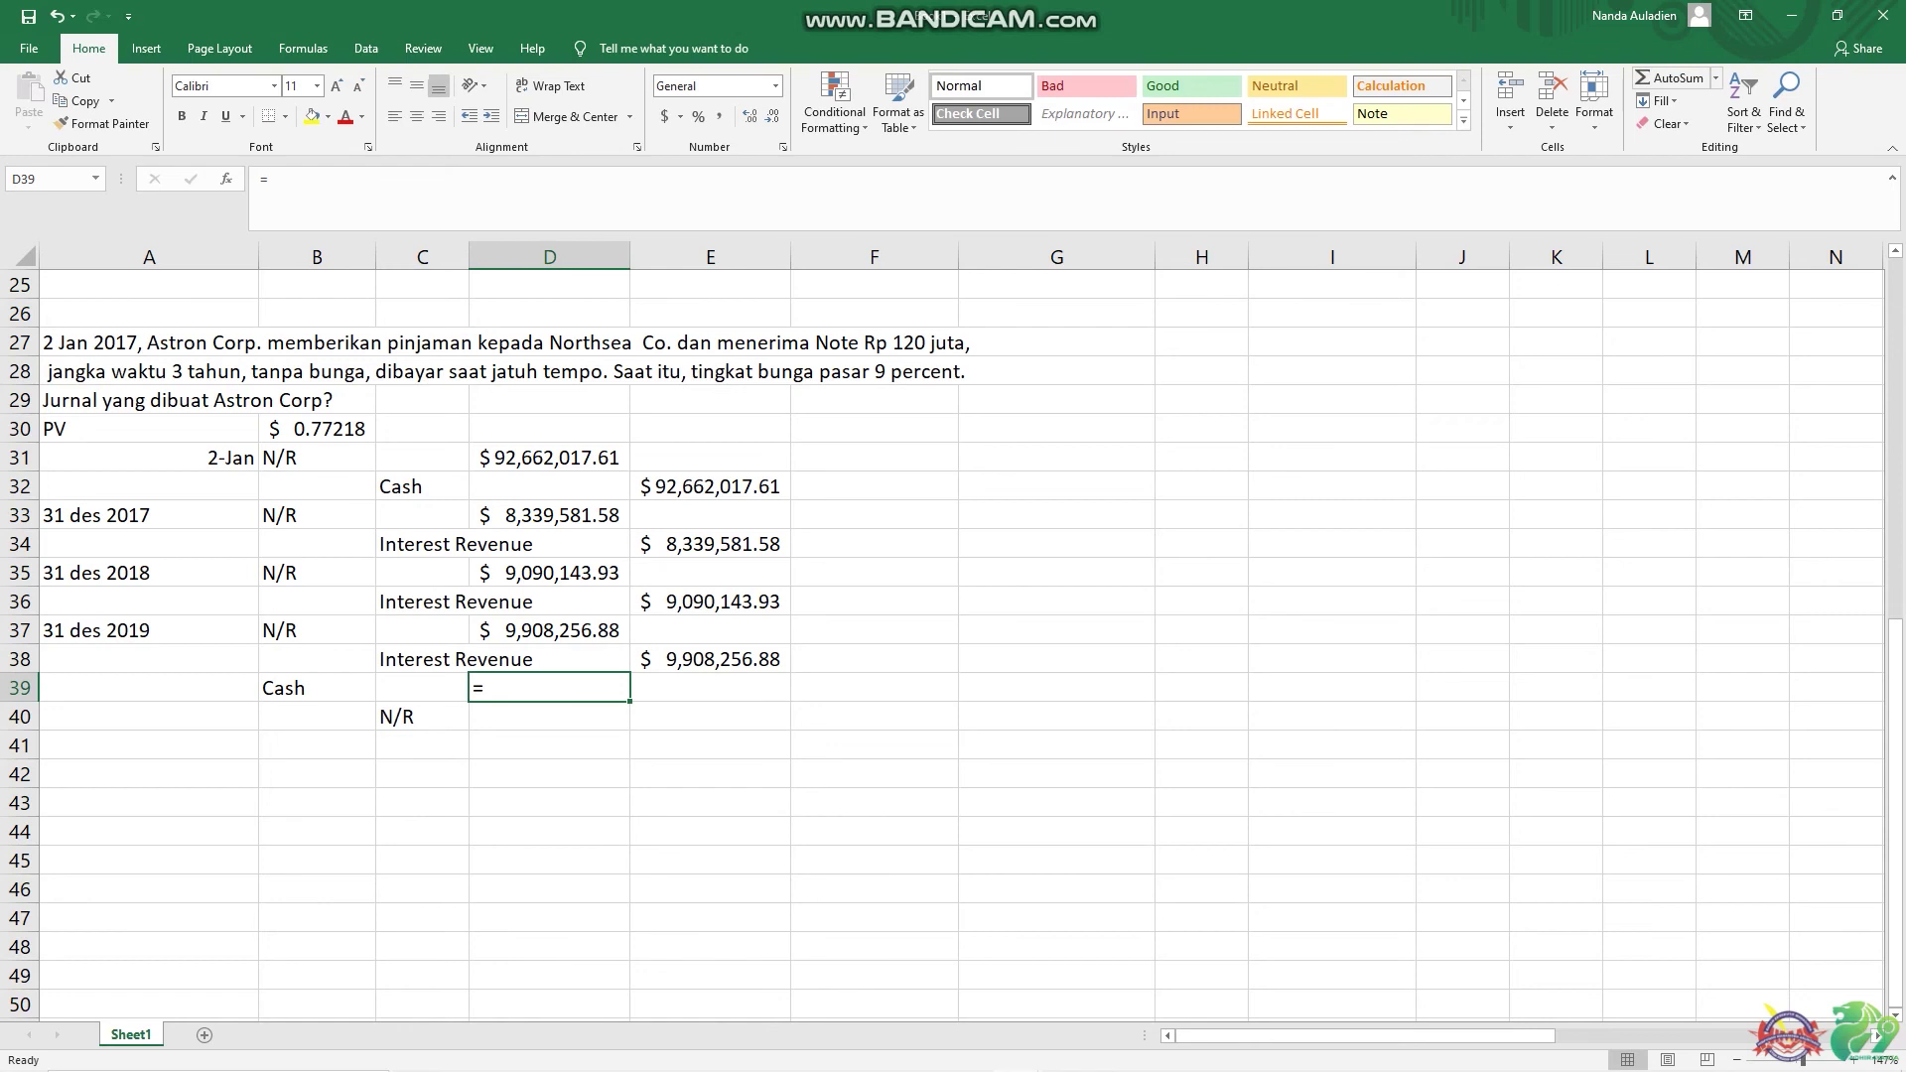
{"action": "key", "text": "Up"}
{"action": "key", "text": "Up"}
{"action": "key", "text": "Up"}
{"action": "key", "text": "Up"}
{"action": "key", "text": "Up"}
{"action": "key", "text": "Up"}
{"action": "key", "text": "Up"}
{"action": "key", "text": "Up"}
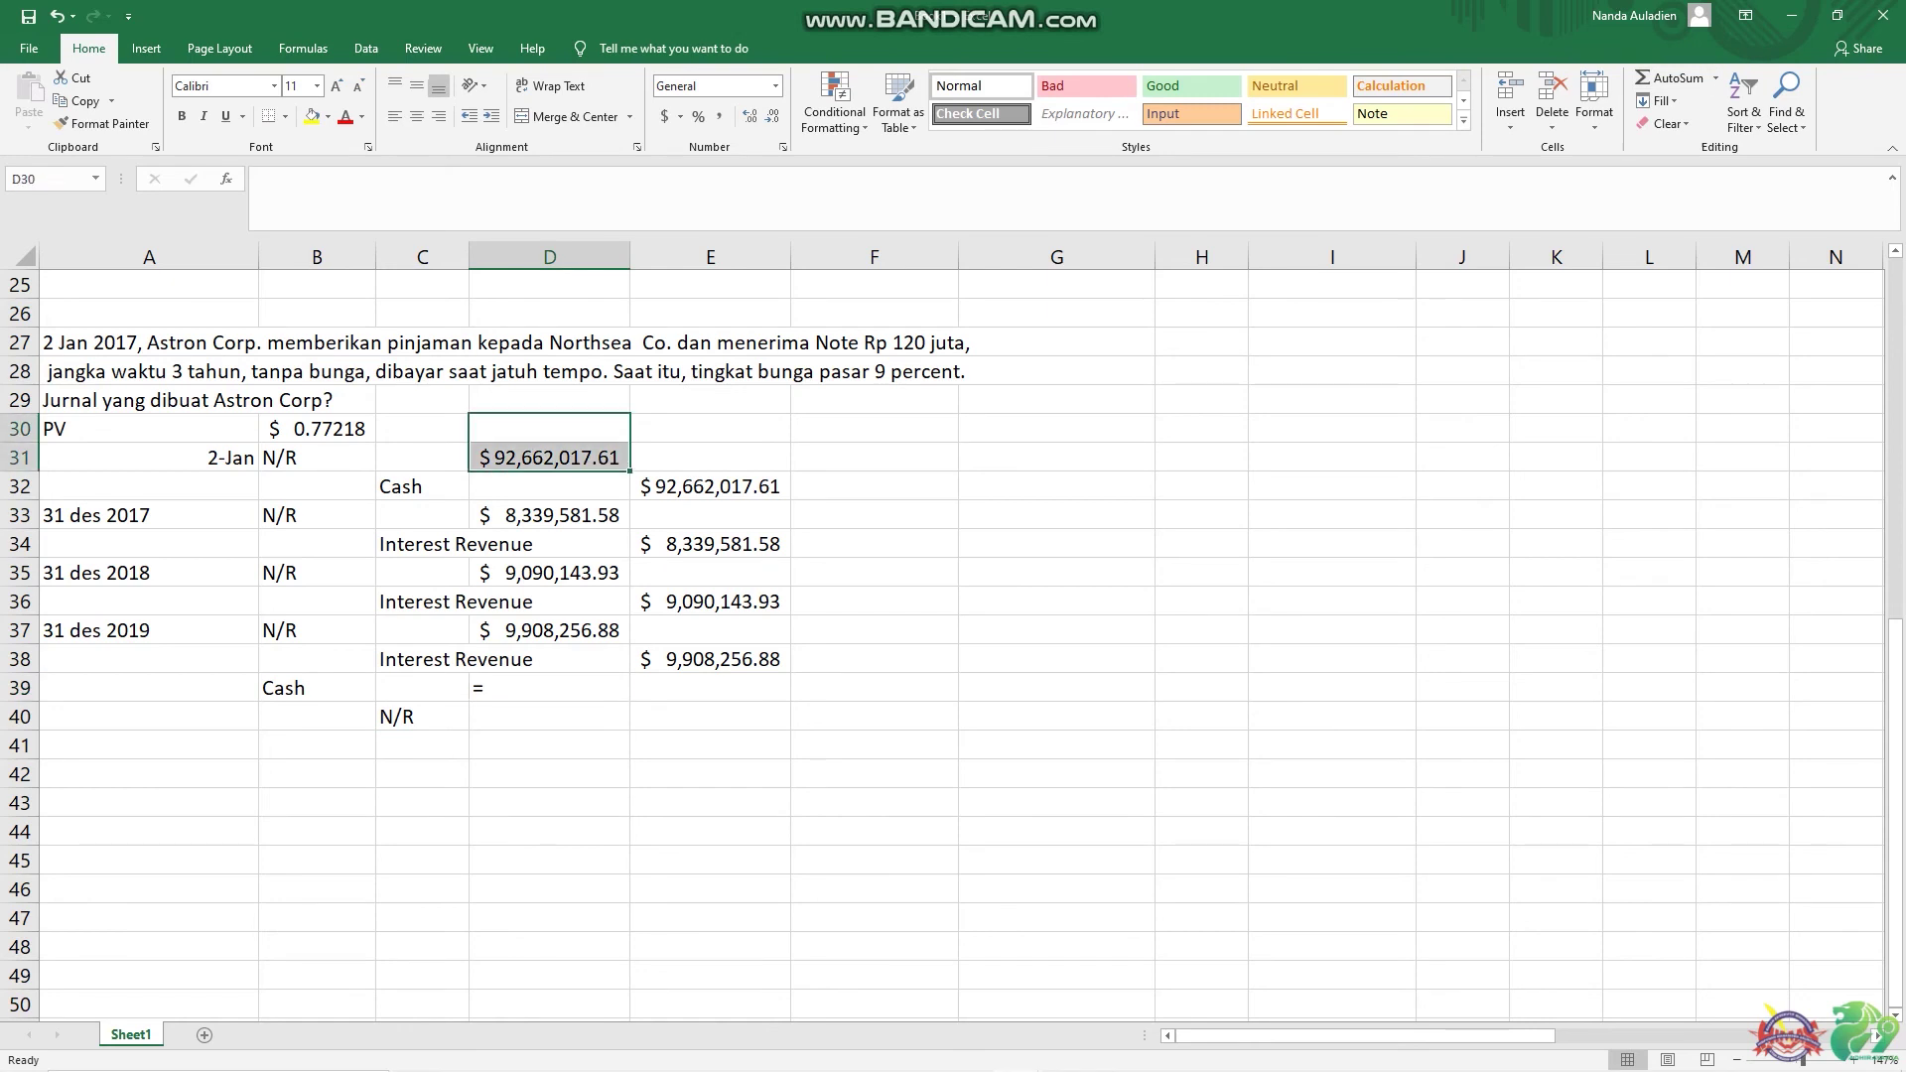
{"action": "key", "text": "F2"}
{"action": "left_click_drag", "start_coordinate": [710, 718], "coordinate": [710, 744]}
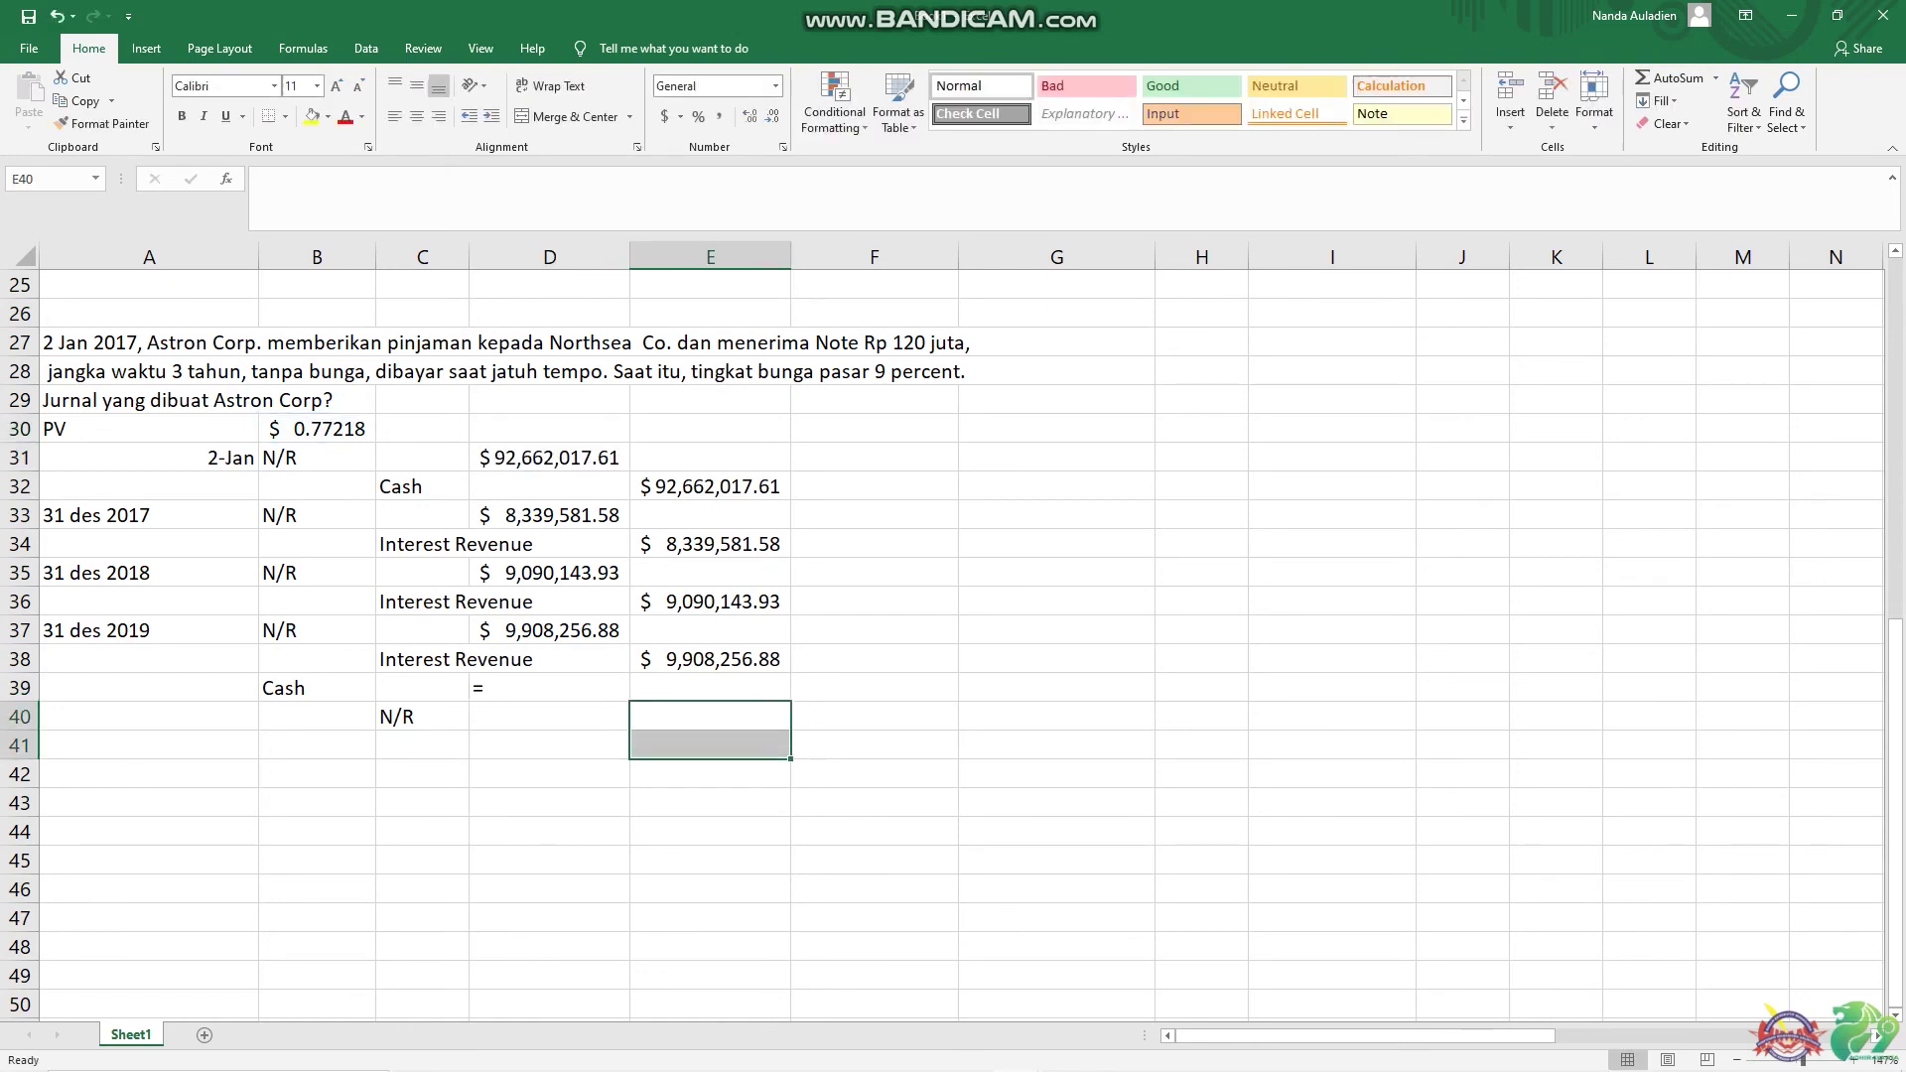
{"action": "left_click", "coordinate": [549, 688]}
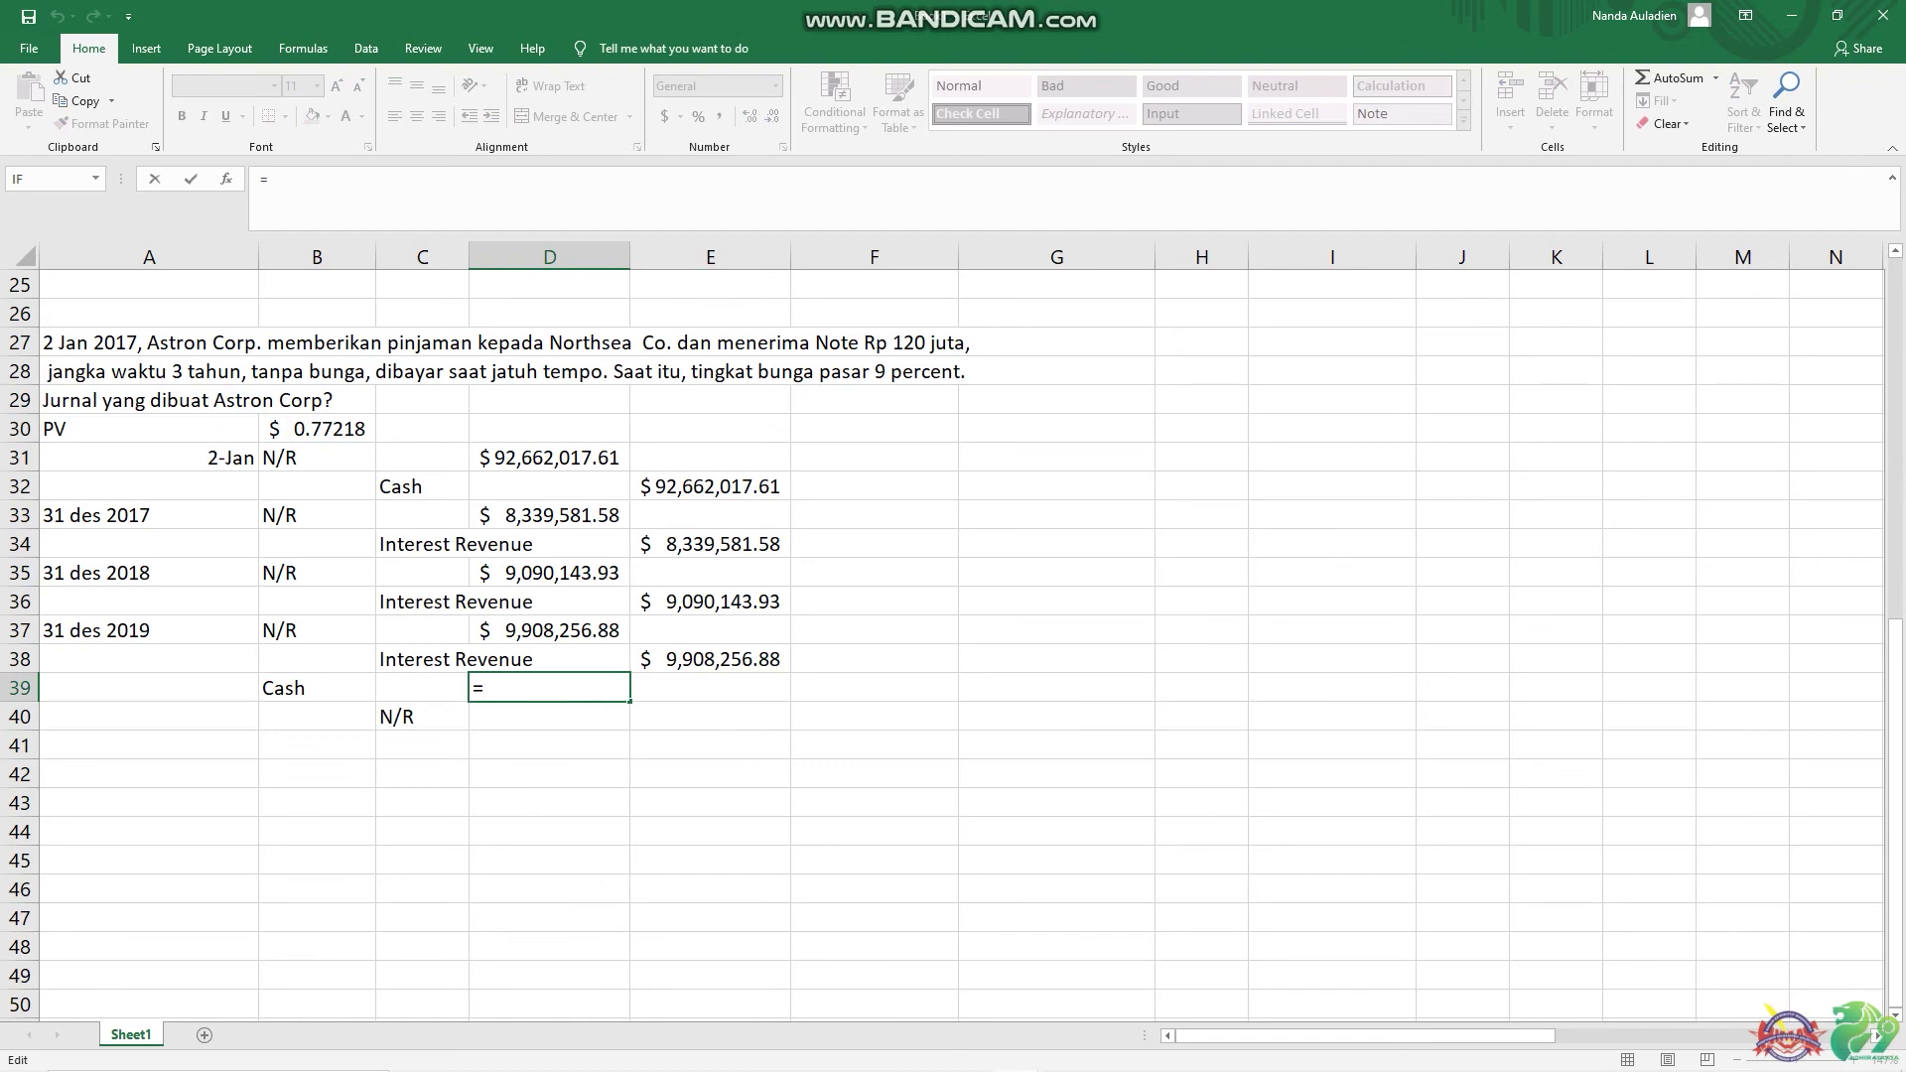
- Enter =D31+D33+D35+D37 in D39, for a Cash debit of $120,000,000.00
{"action": "left_click", "coordinate": [549, 458]}
{"action": "type", "text": "+"}
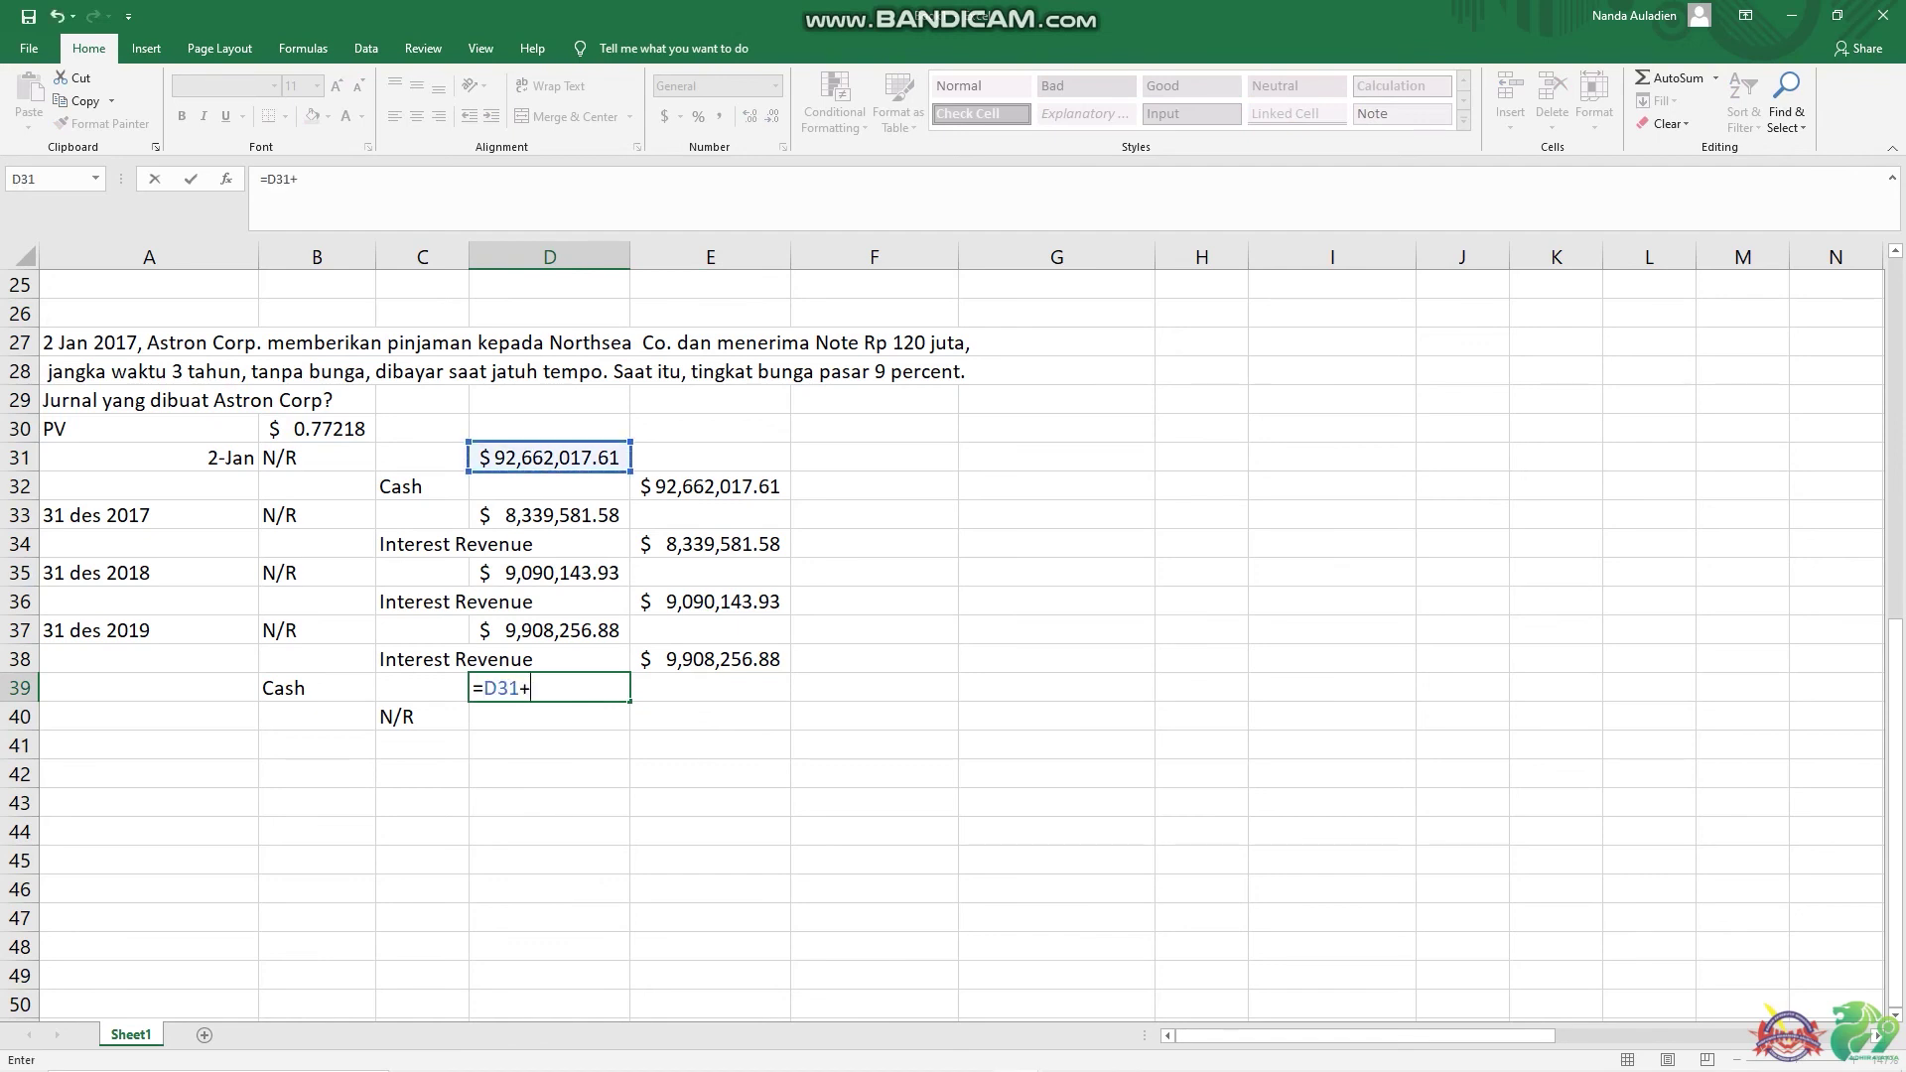
{"action": "left_click", "coordinate": [549, 516]}
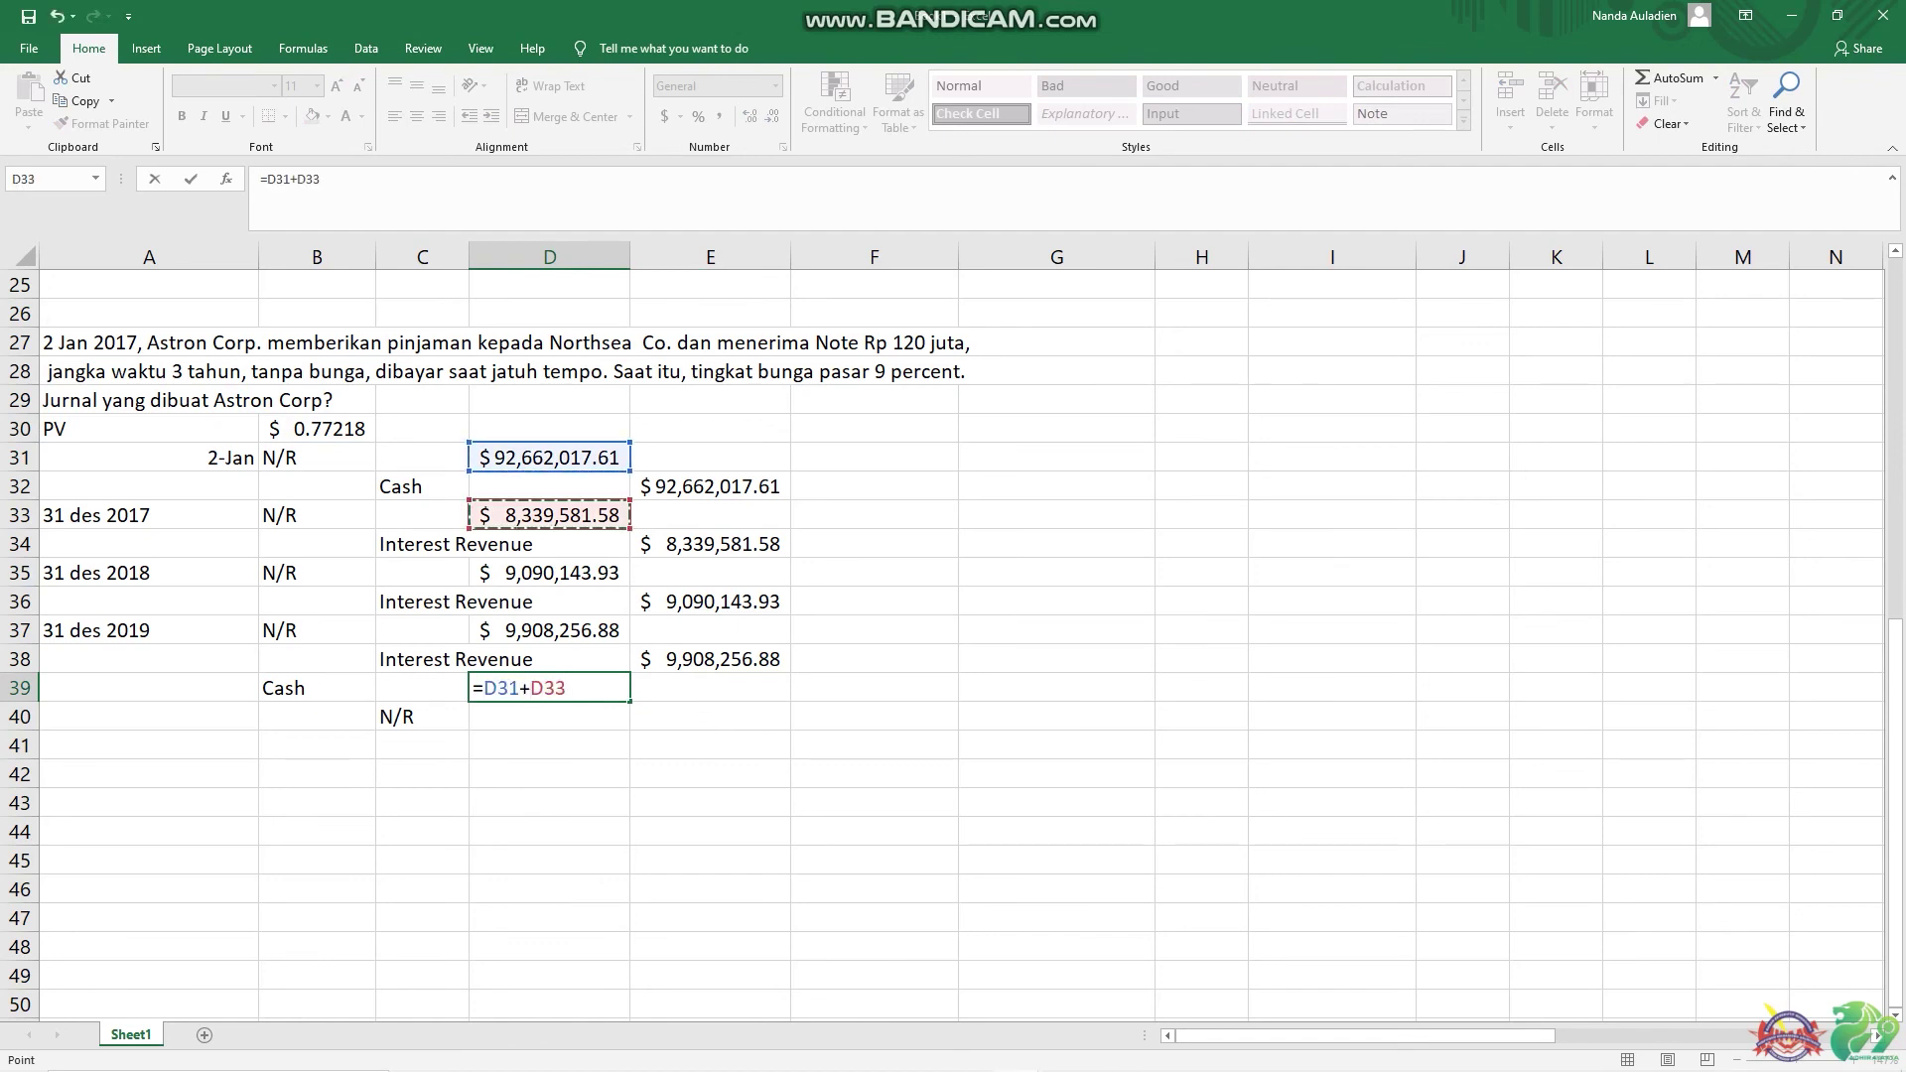
{"action": "type", "text": "+"}
{"action": "left_click", "coordinate": [549, 573]}
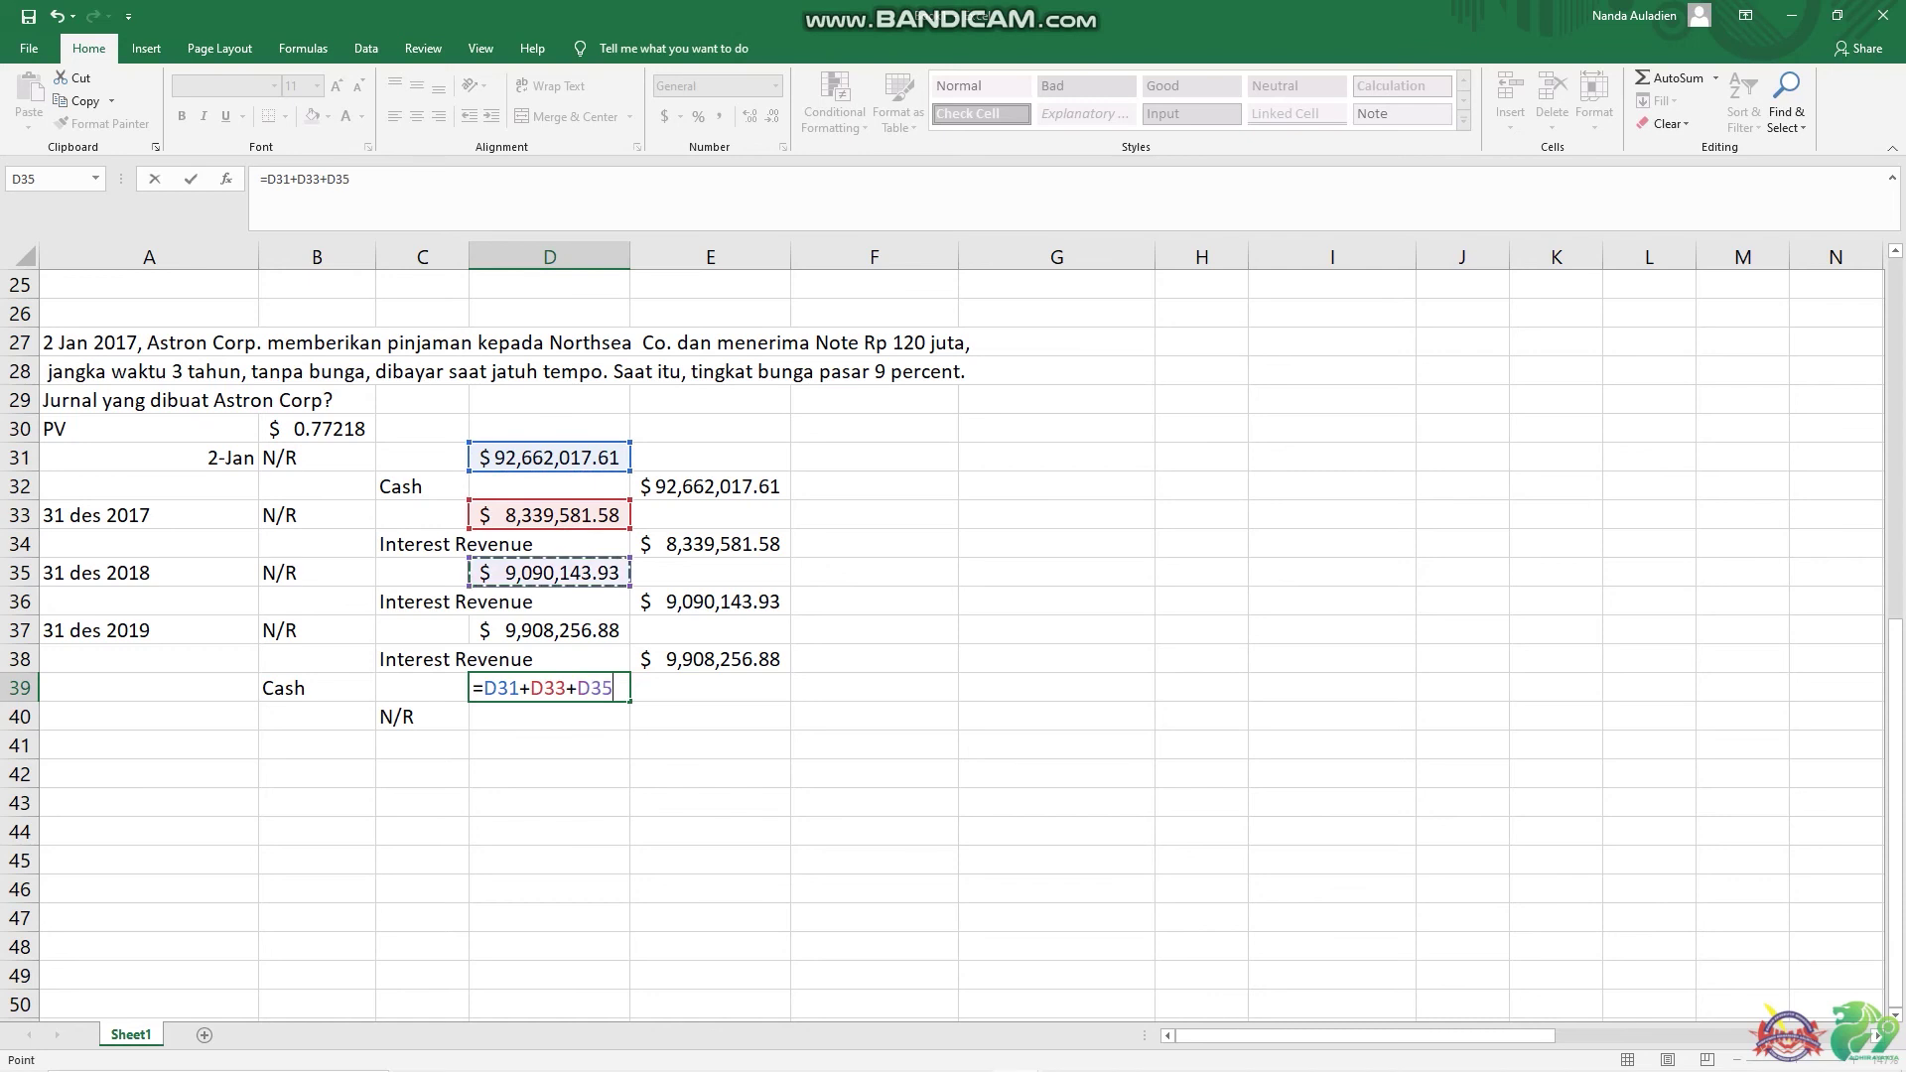
{"action": "type", "text": "+"}
{"action": "left_click", "coordinate": [549, 631]}
{"action": "key", "text": "Return"}
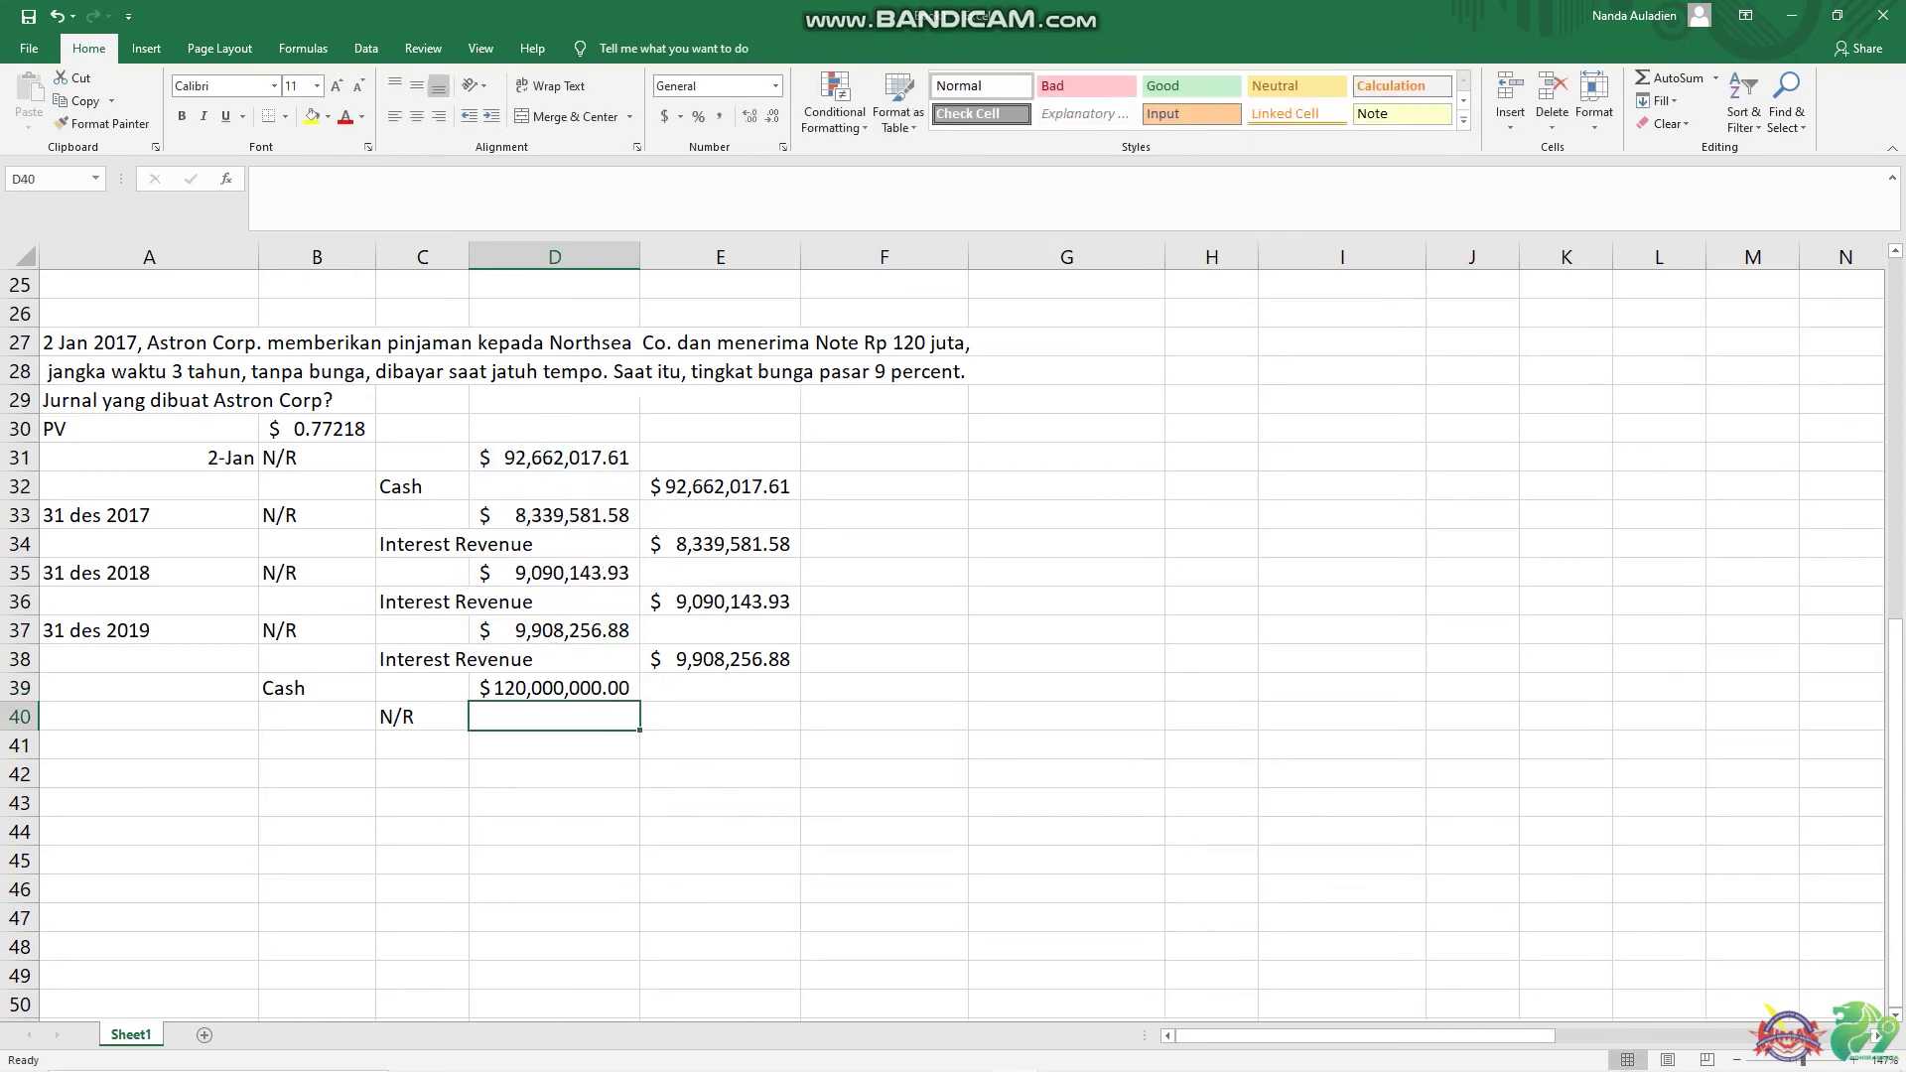
- Set the N/R credit in E40 to =D39, also $120,000,000.00
{"action": "left_click", "coordinate": [720, 717]}
{"action": "type", "text": "="}
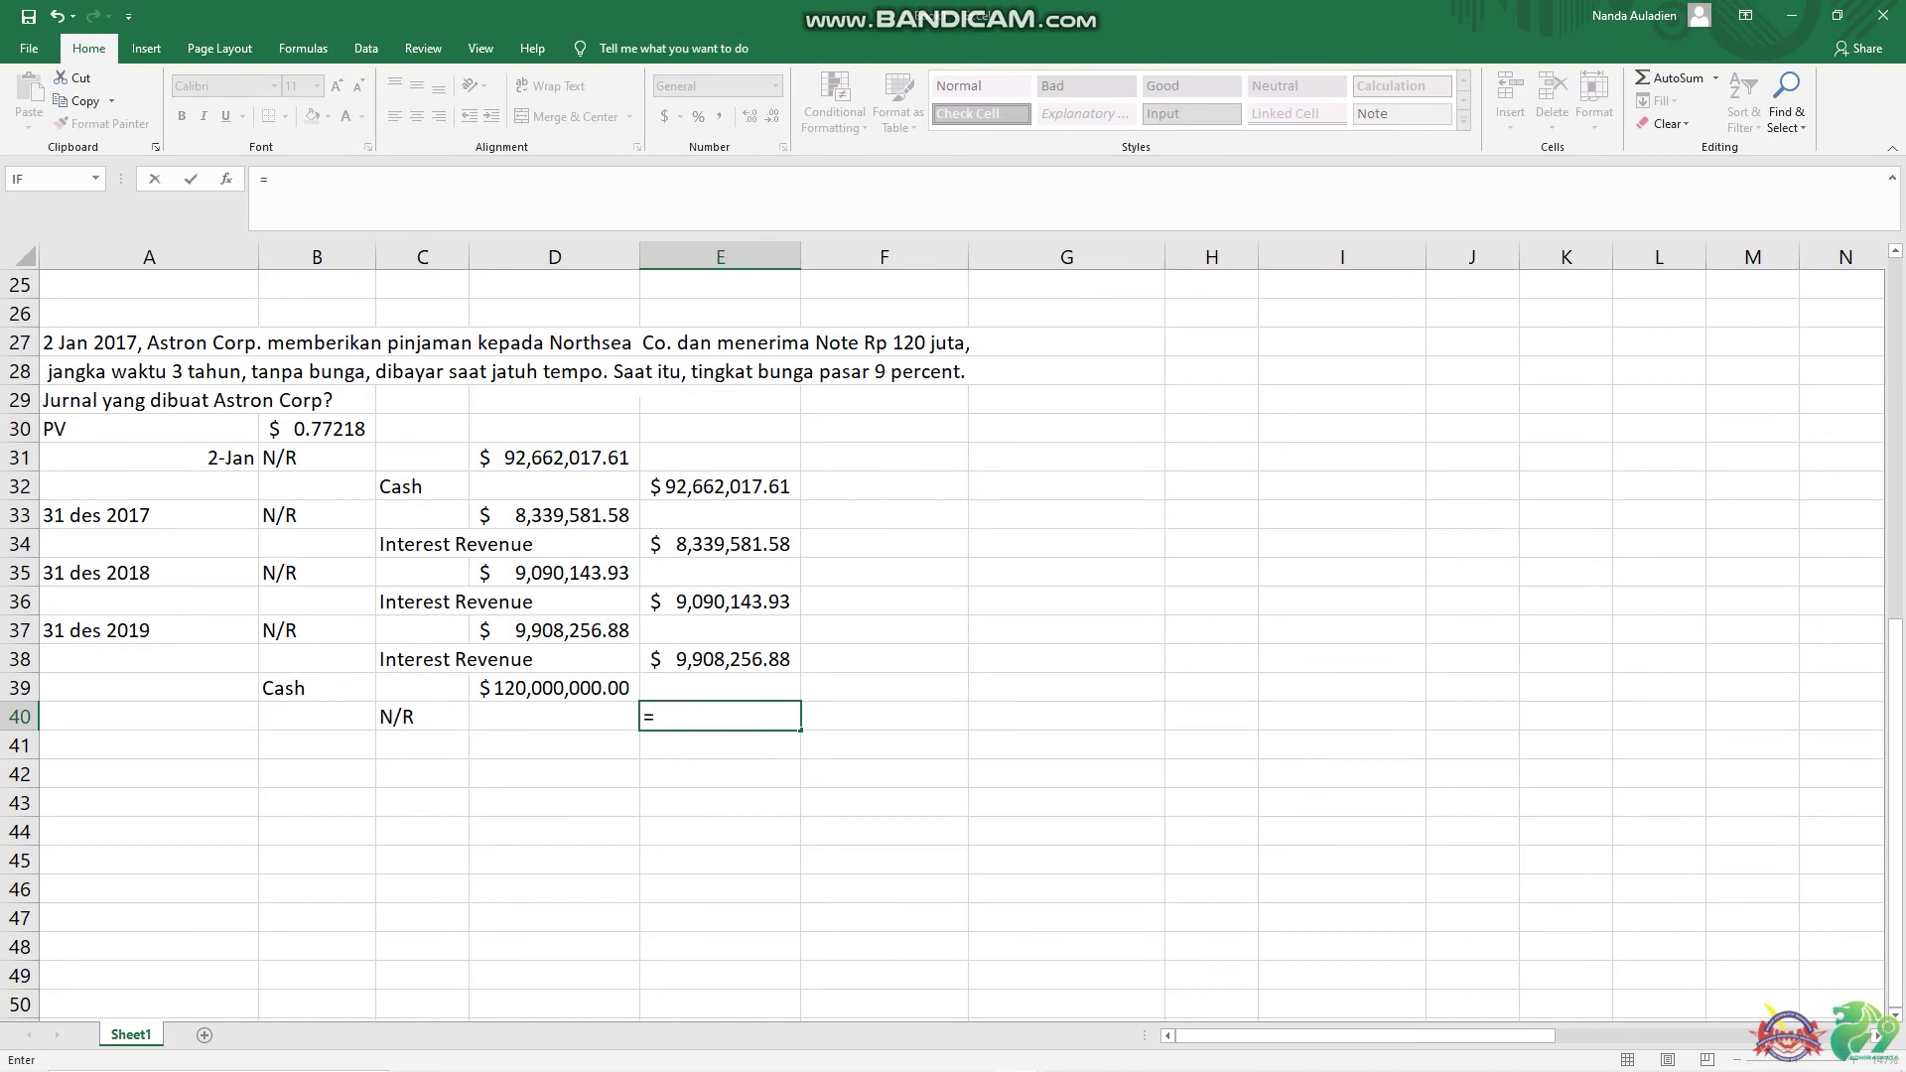
{"action": "left_click", "coordinate": [554, 688]}
{"action": "key", "text": "Return"}
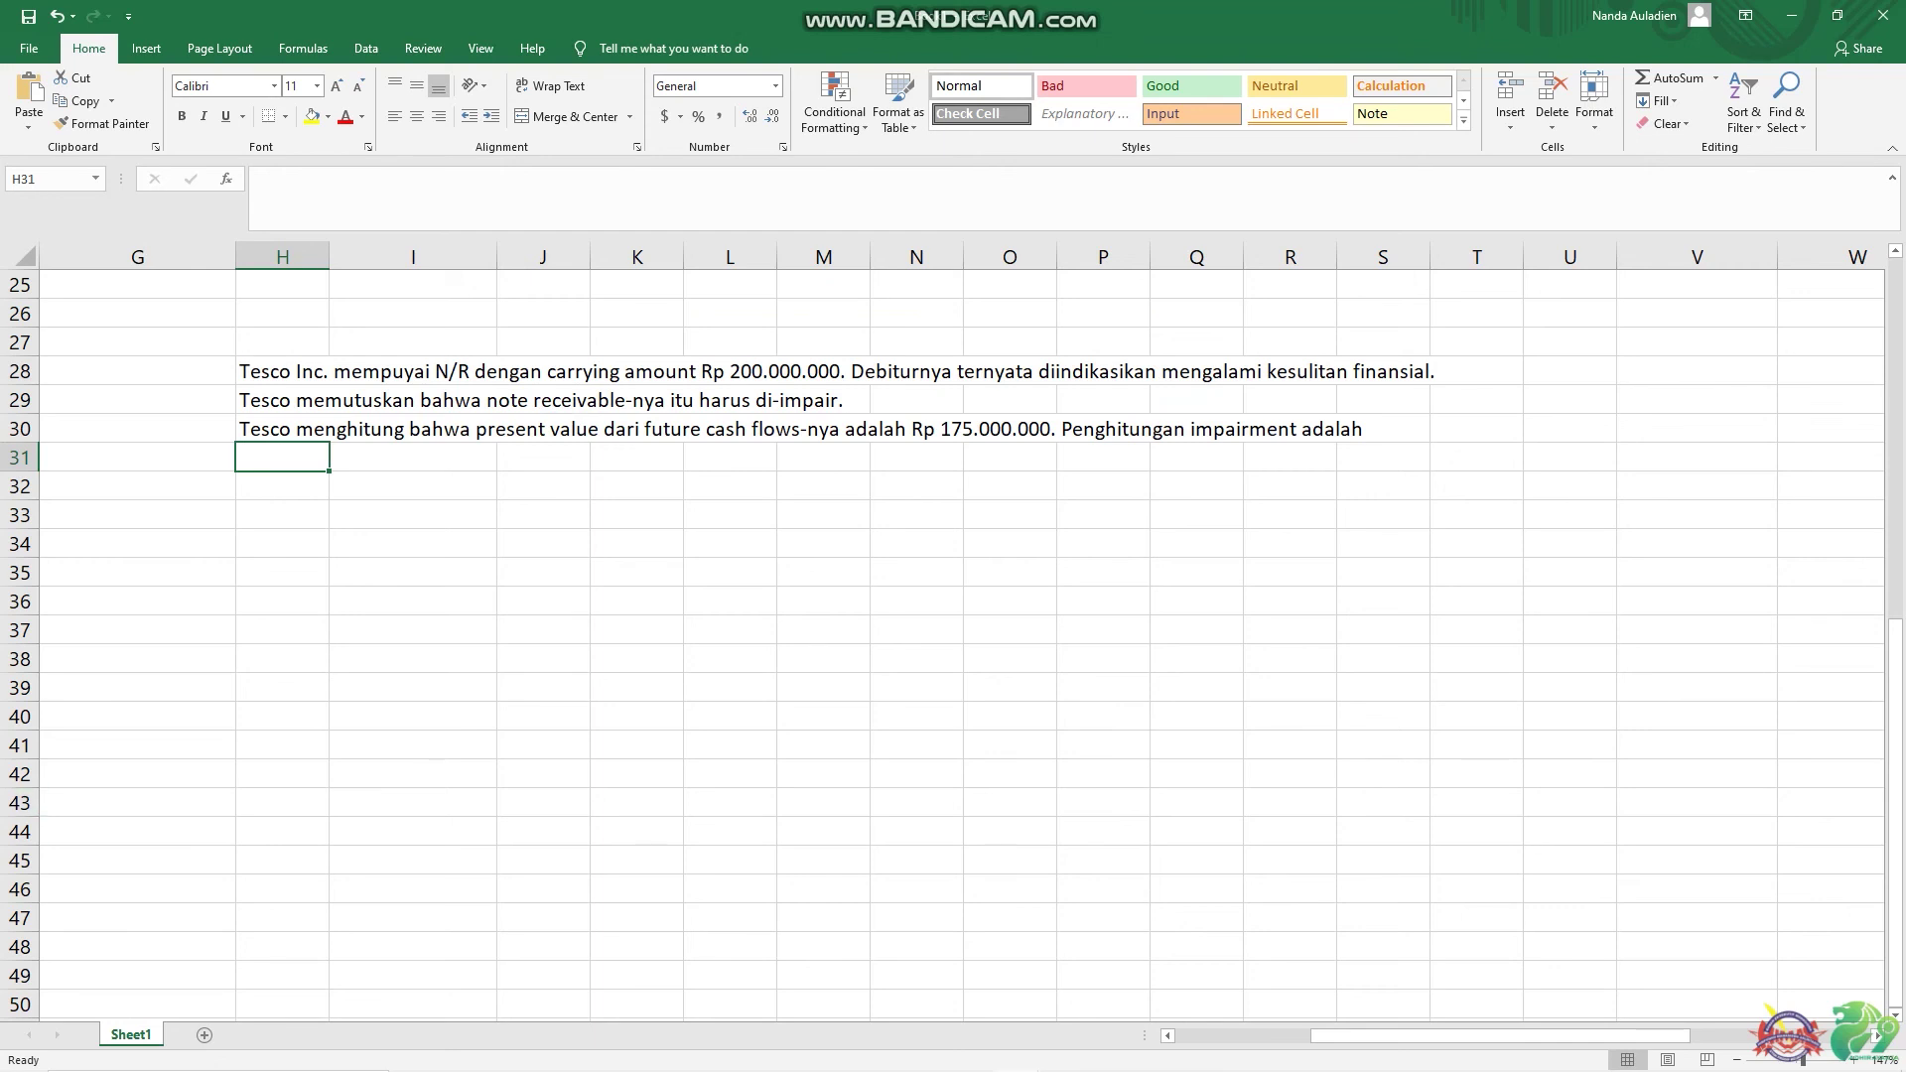
- Add the labels Carrying Value and Fair Value below the Tesco problem
{"action": "left_click", "coordinate": [413, 487]}
{"action": "type", "text": "Carr"}
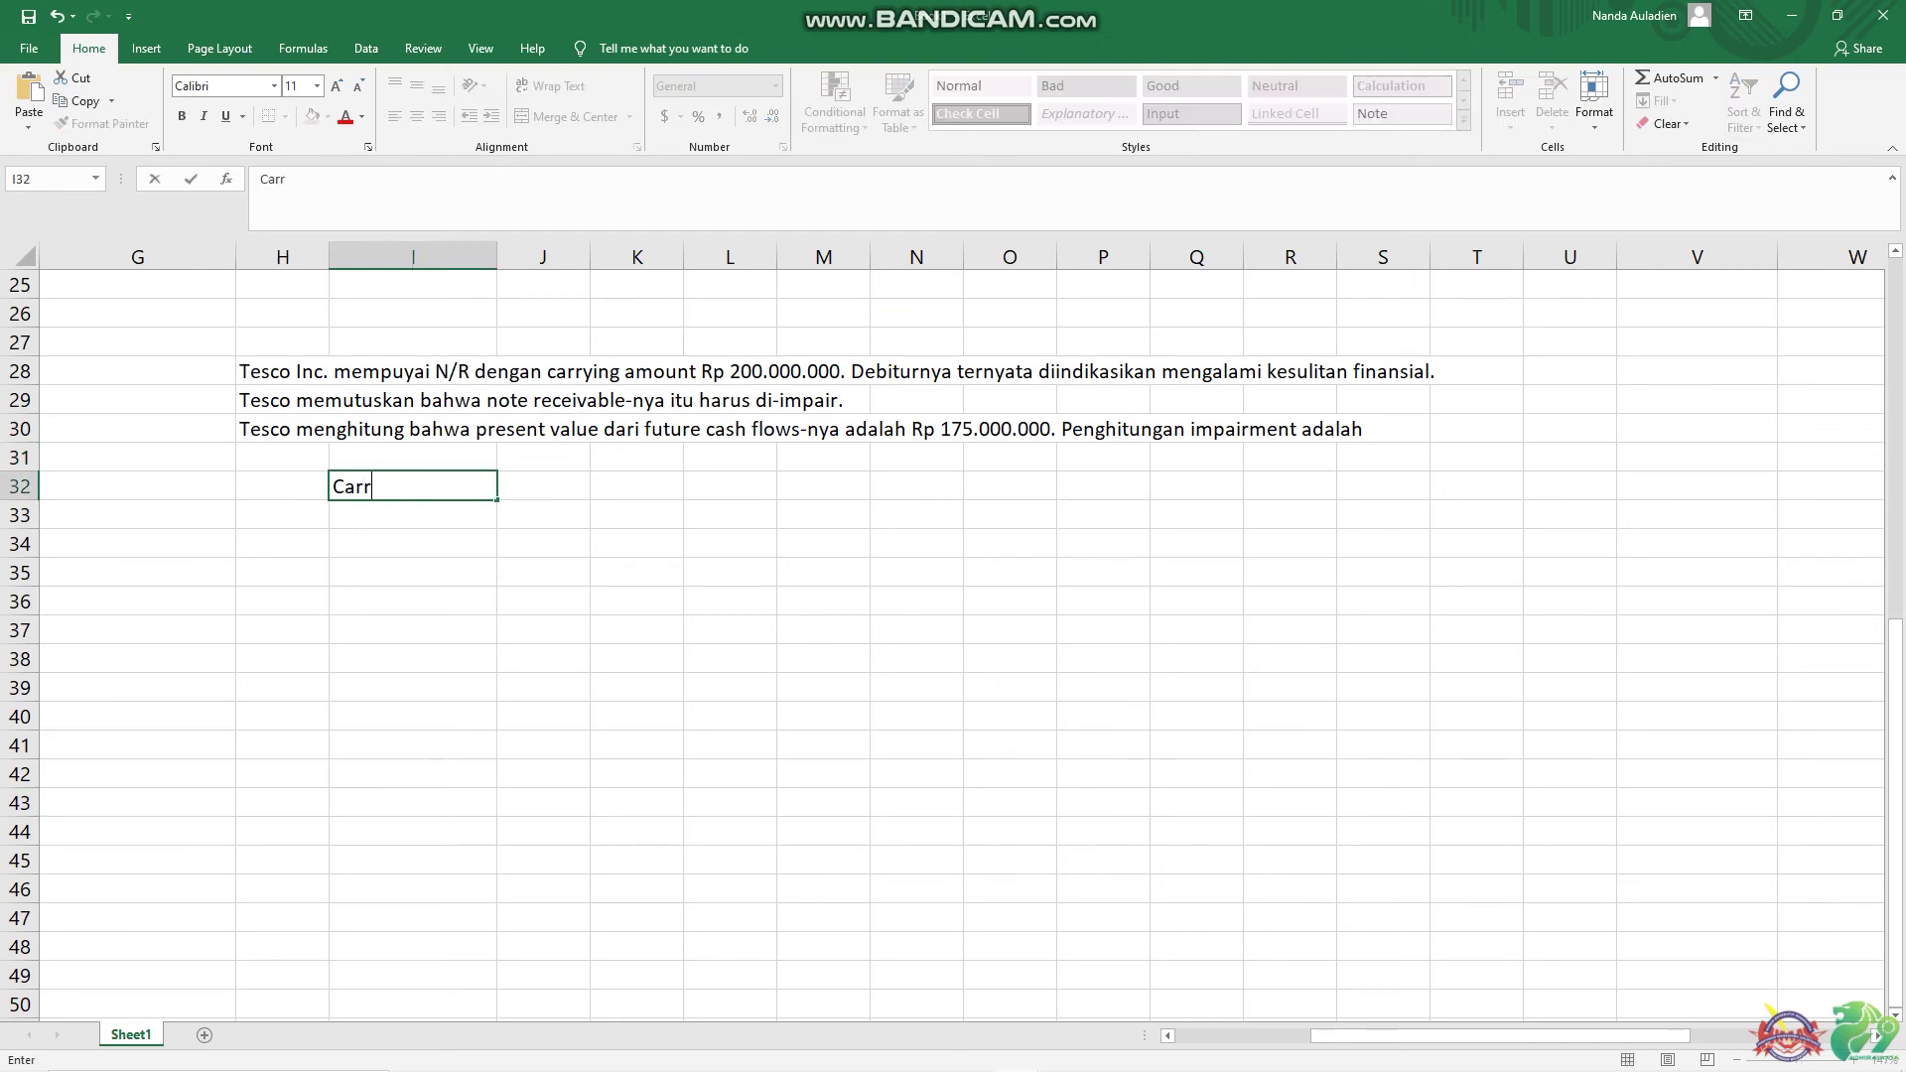
{"action": "type", "text": "ying VAlue"}
{"action": "key", "text": "BackSpace"}
{"action": "key", "text": "BackSpace"}
{"action": "key", "text": "BackSpace"}
{"action": "key", "text": "BackSpace"}
{"action": "type", "text": "alue"}
{"action": "key", "text": "Return"}
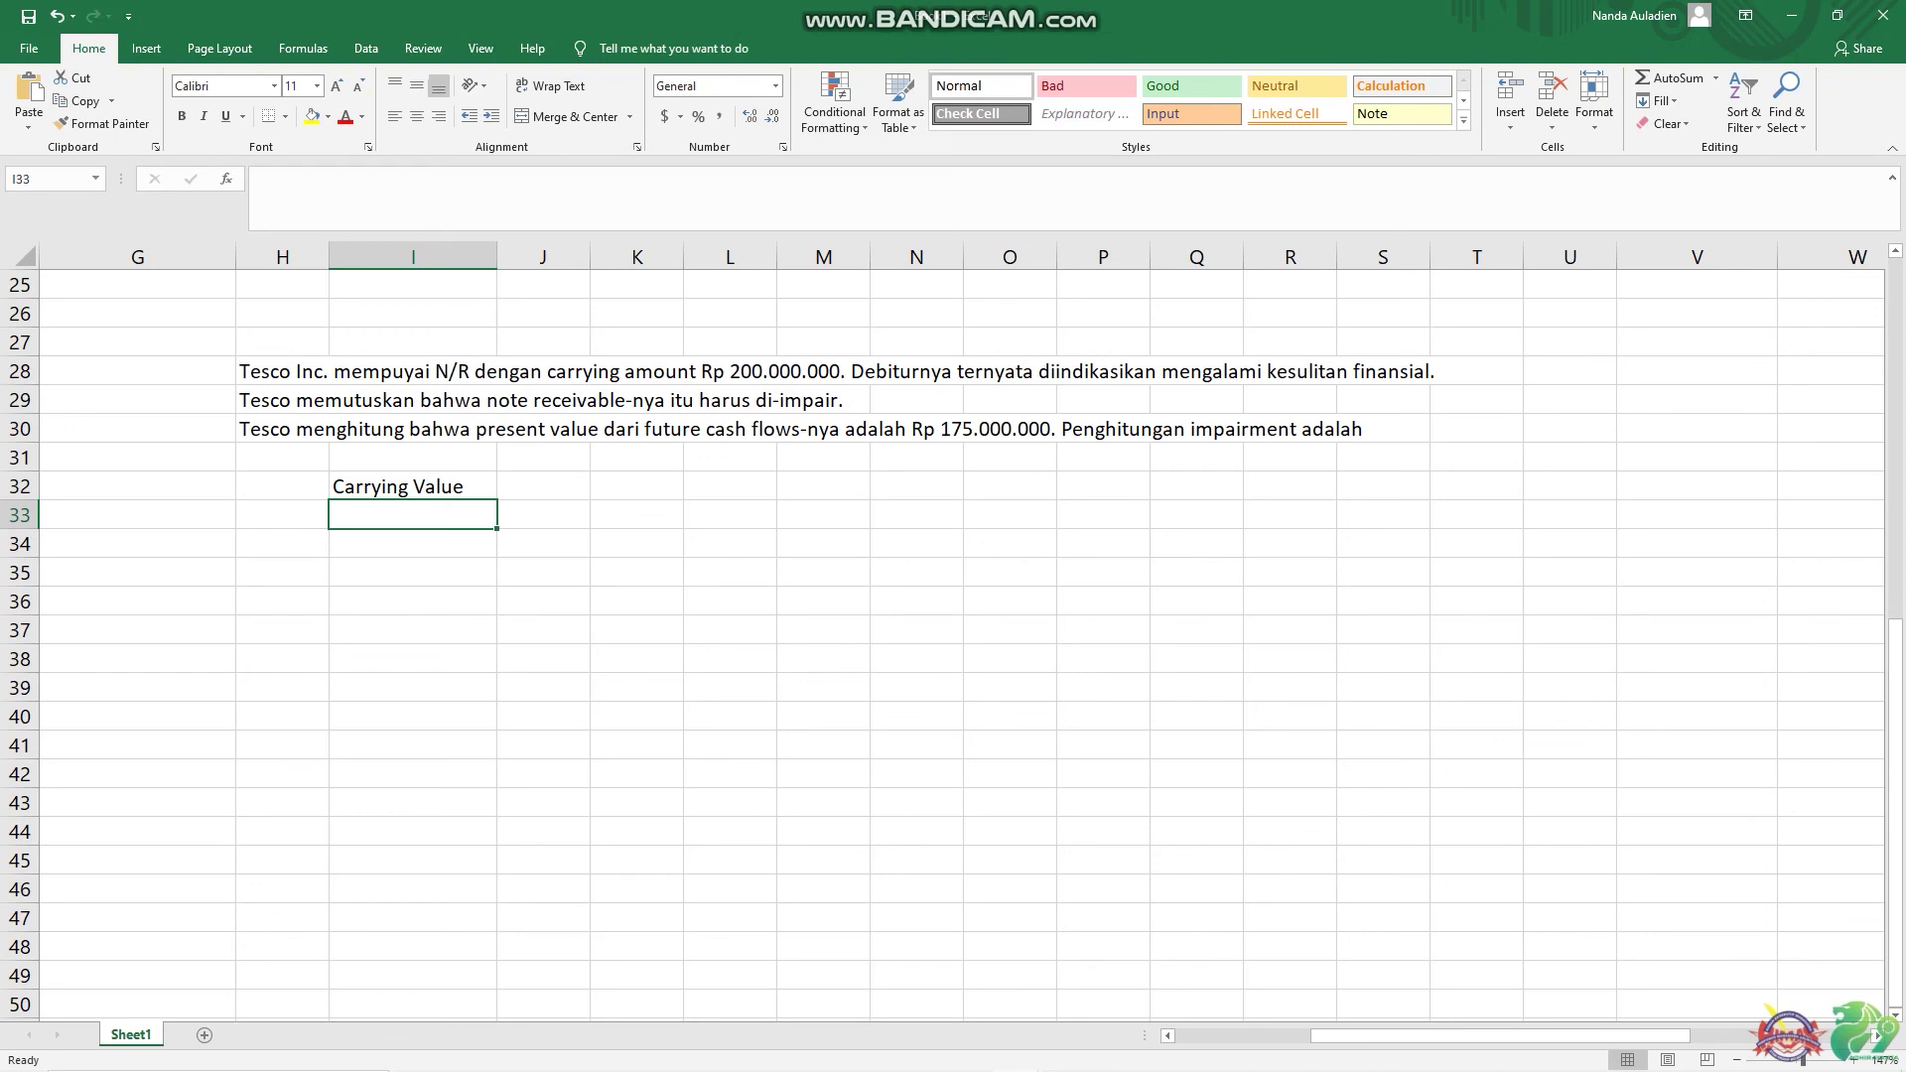
{"action": "type", "text": "Fa"}
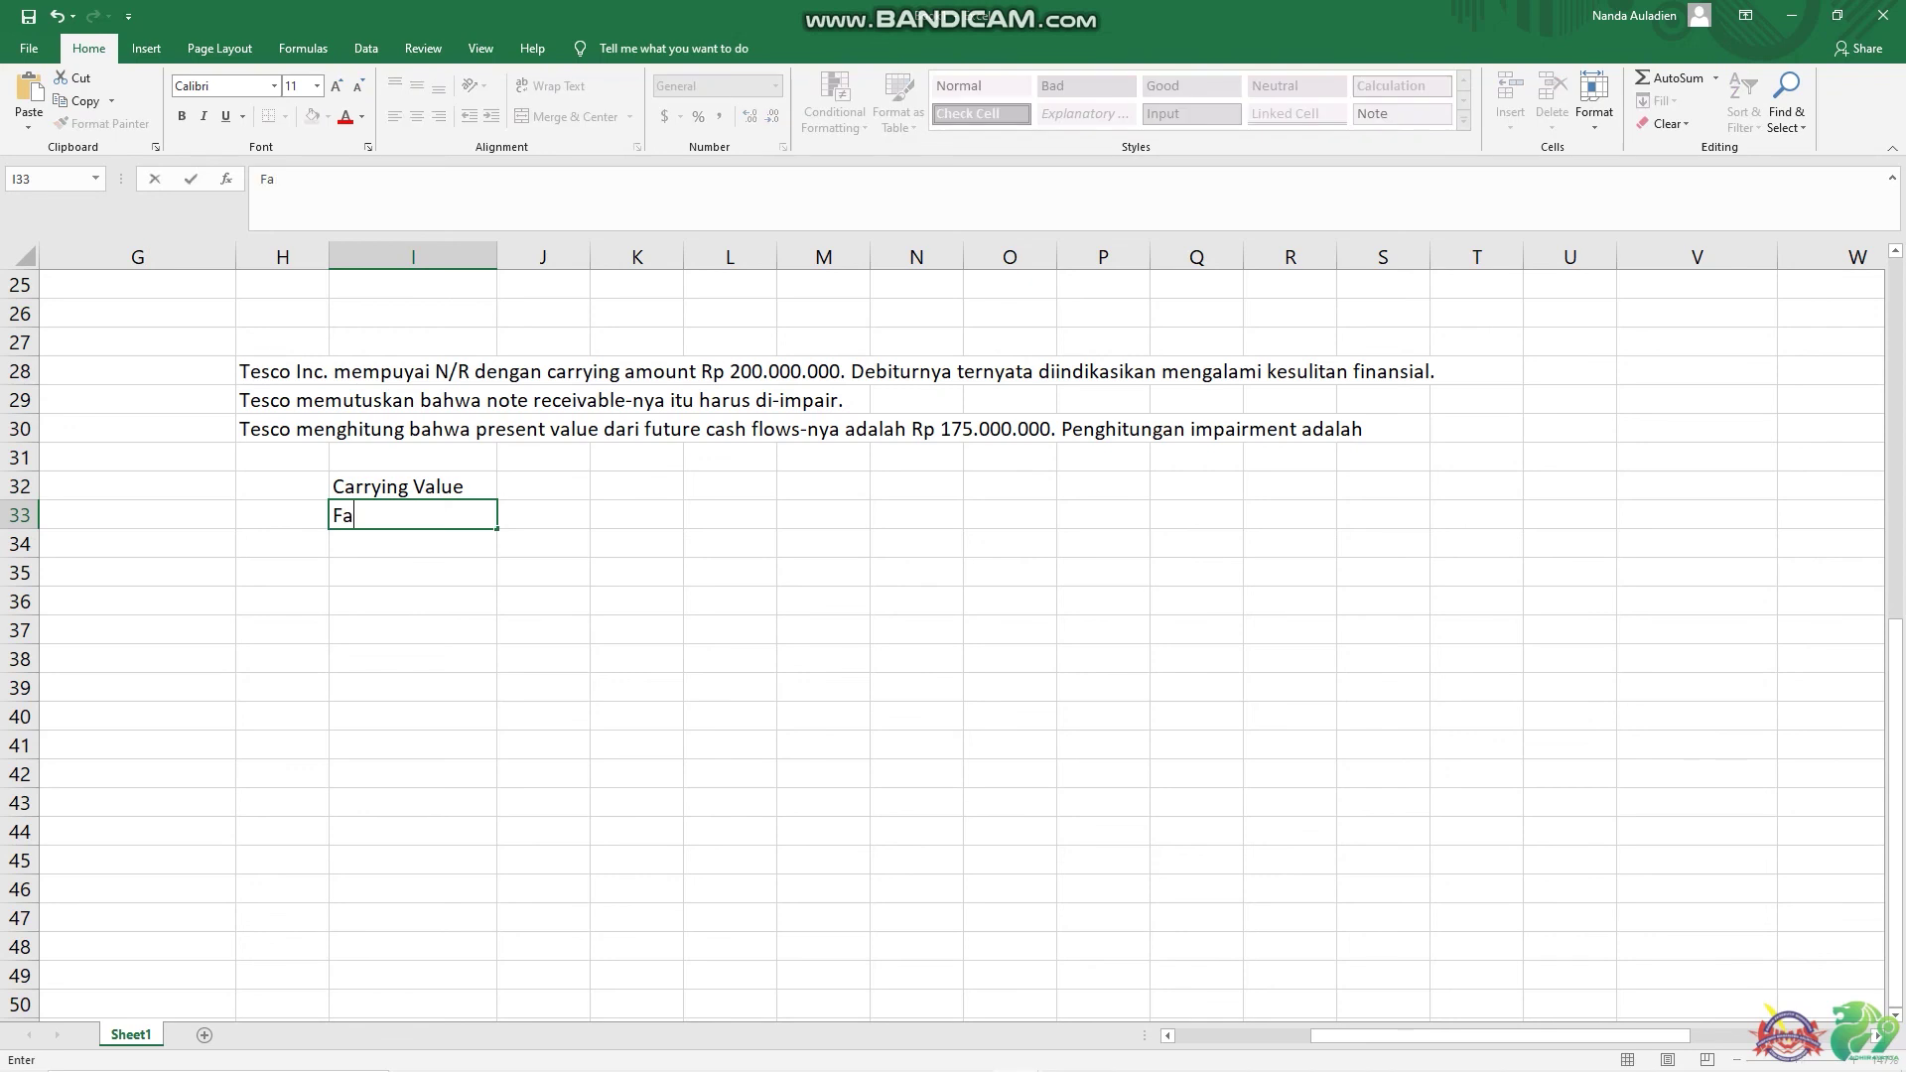
{"action": "type", "text": "ir Value"}
{"action": "key", "text": "Right"}
{"action": "key", "text": "Left"}
- Enter a carrying value of 200000000 and a fair value of 175000000
{"action": "key", "text": "Right"}
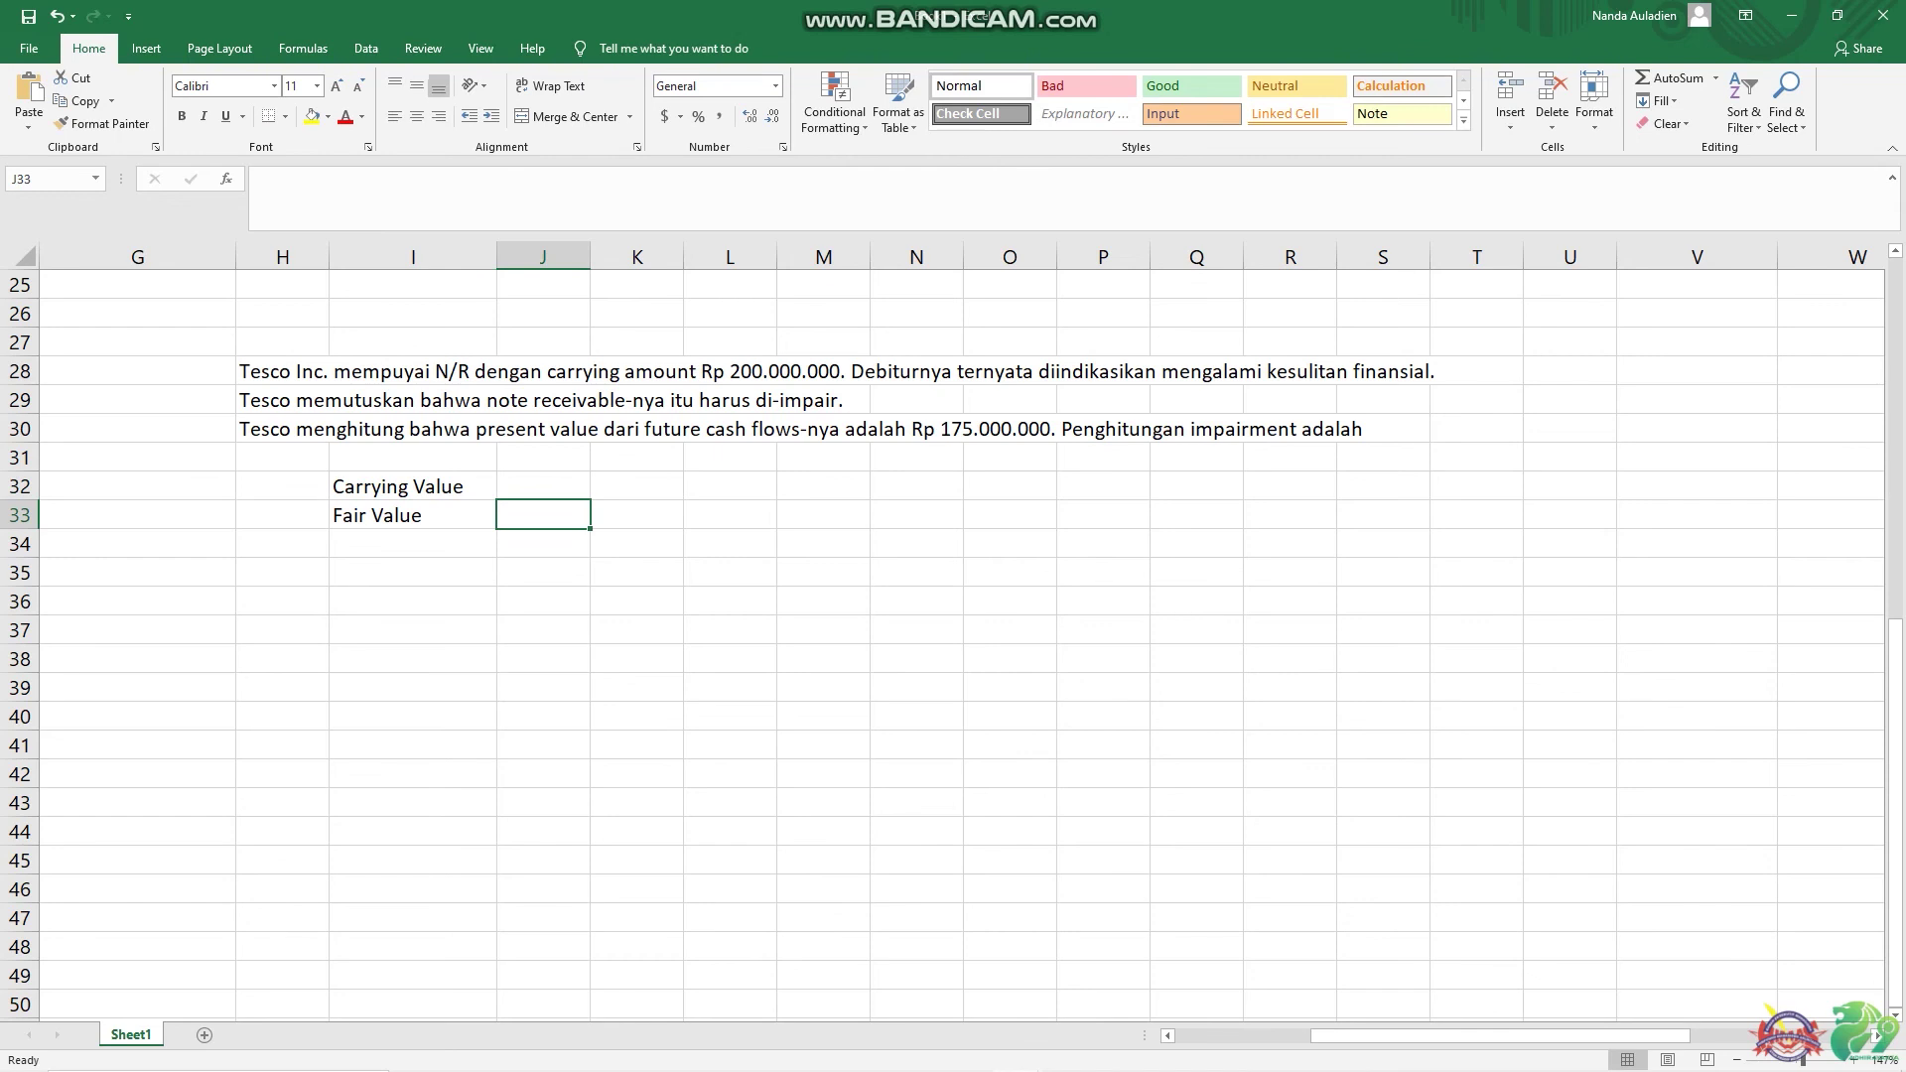
{"action": "key", "text": "Up"}
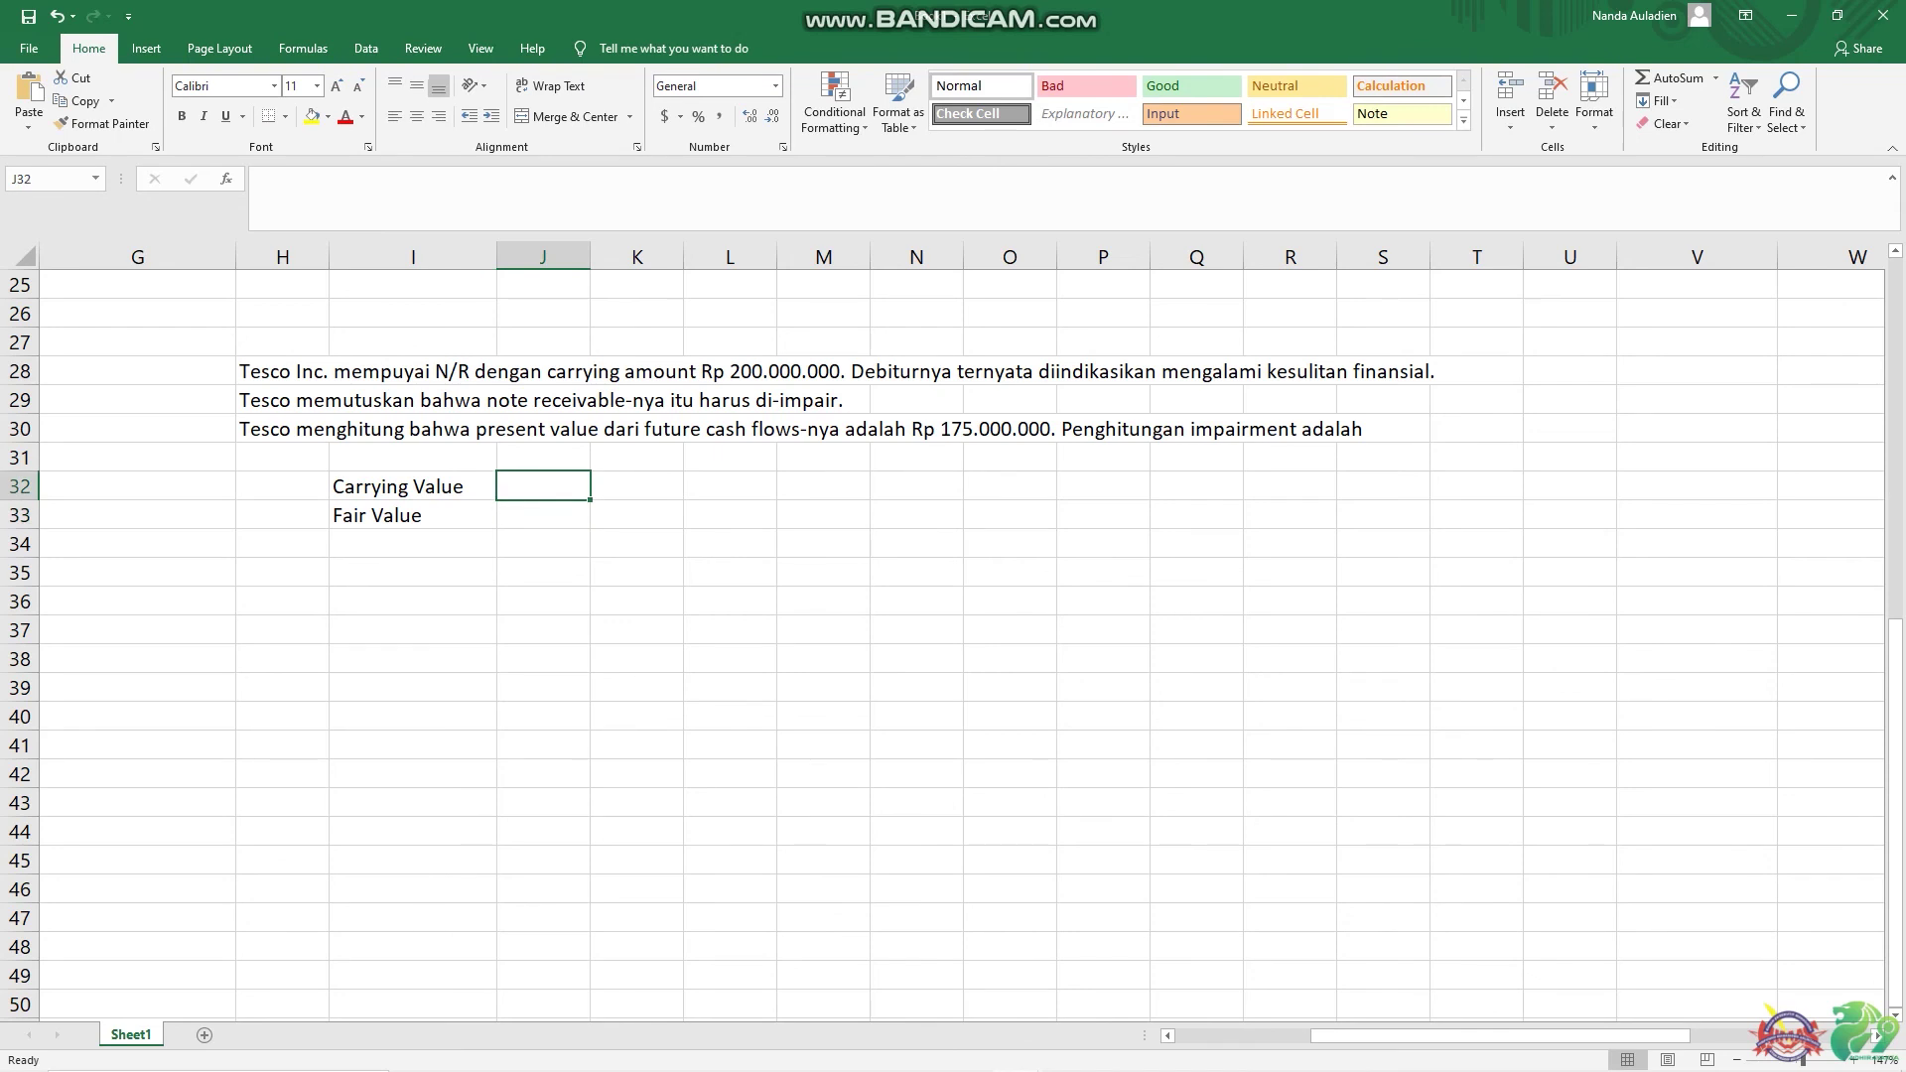
{"action": "type", "text": "200"}
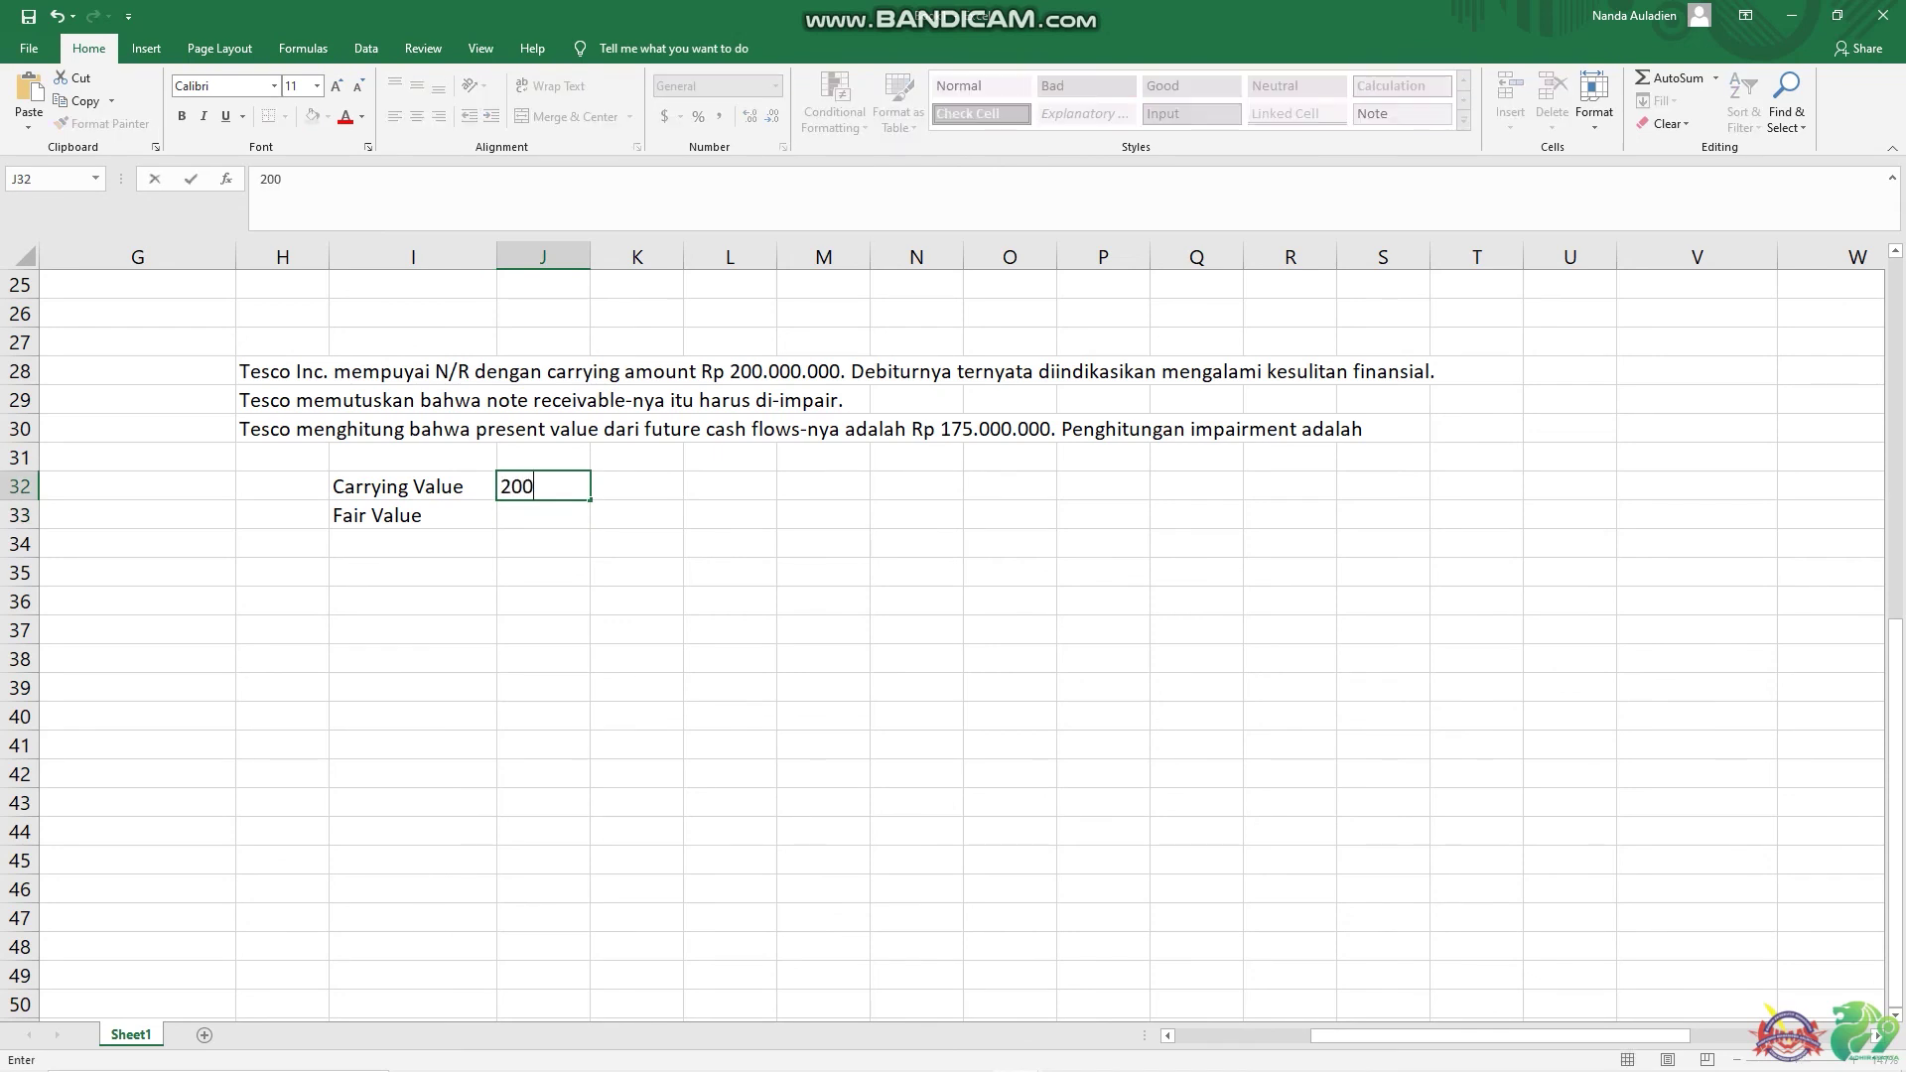
{"action": "type", "text": "000000"}
{"action": "key", "text": "Return"}
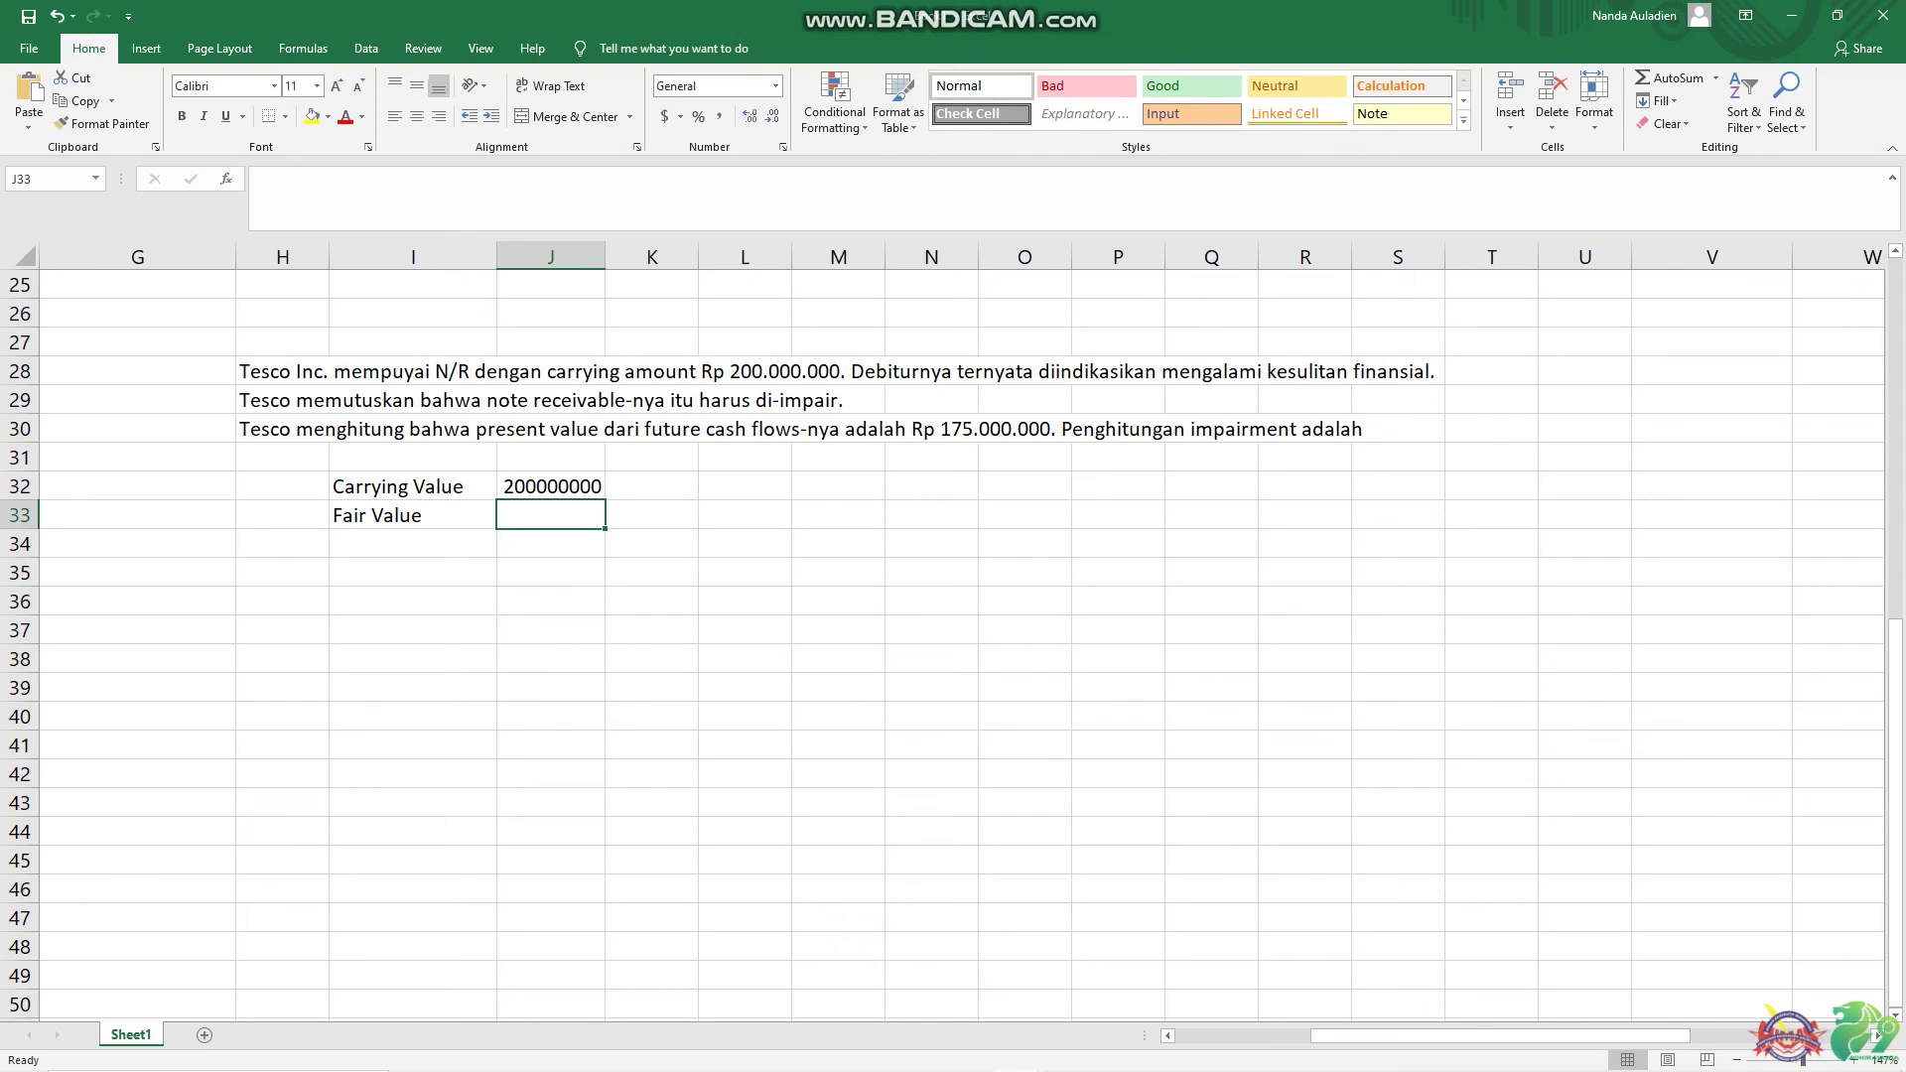
{"action": "type", "text": "1"}
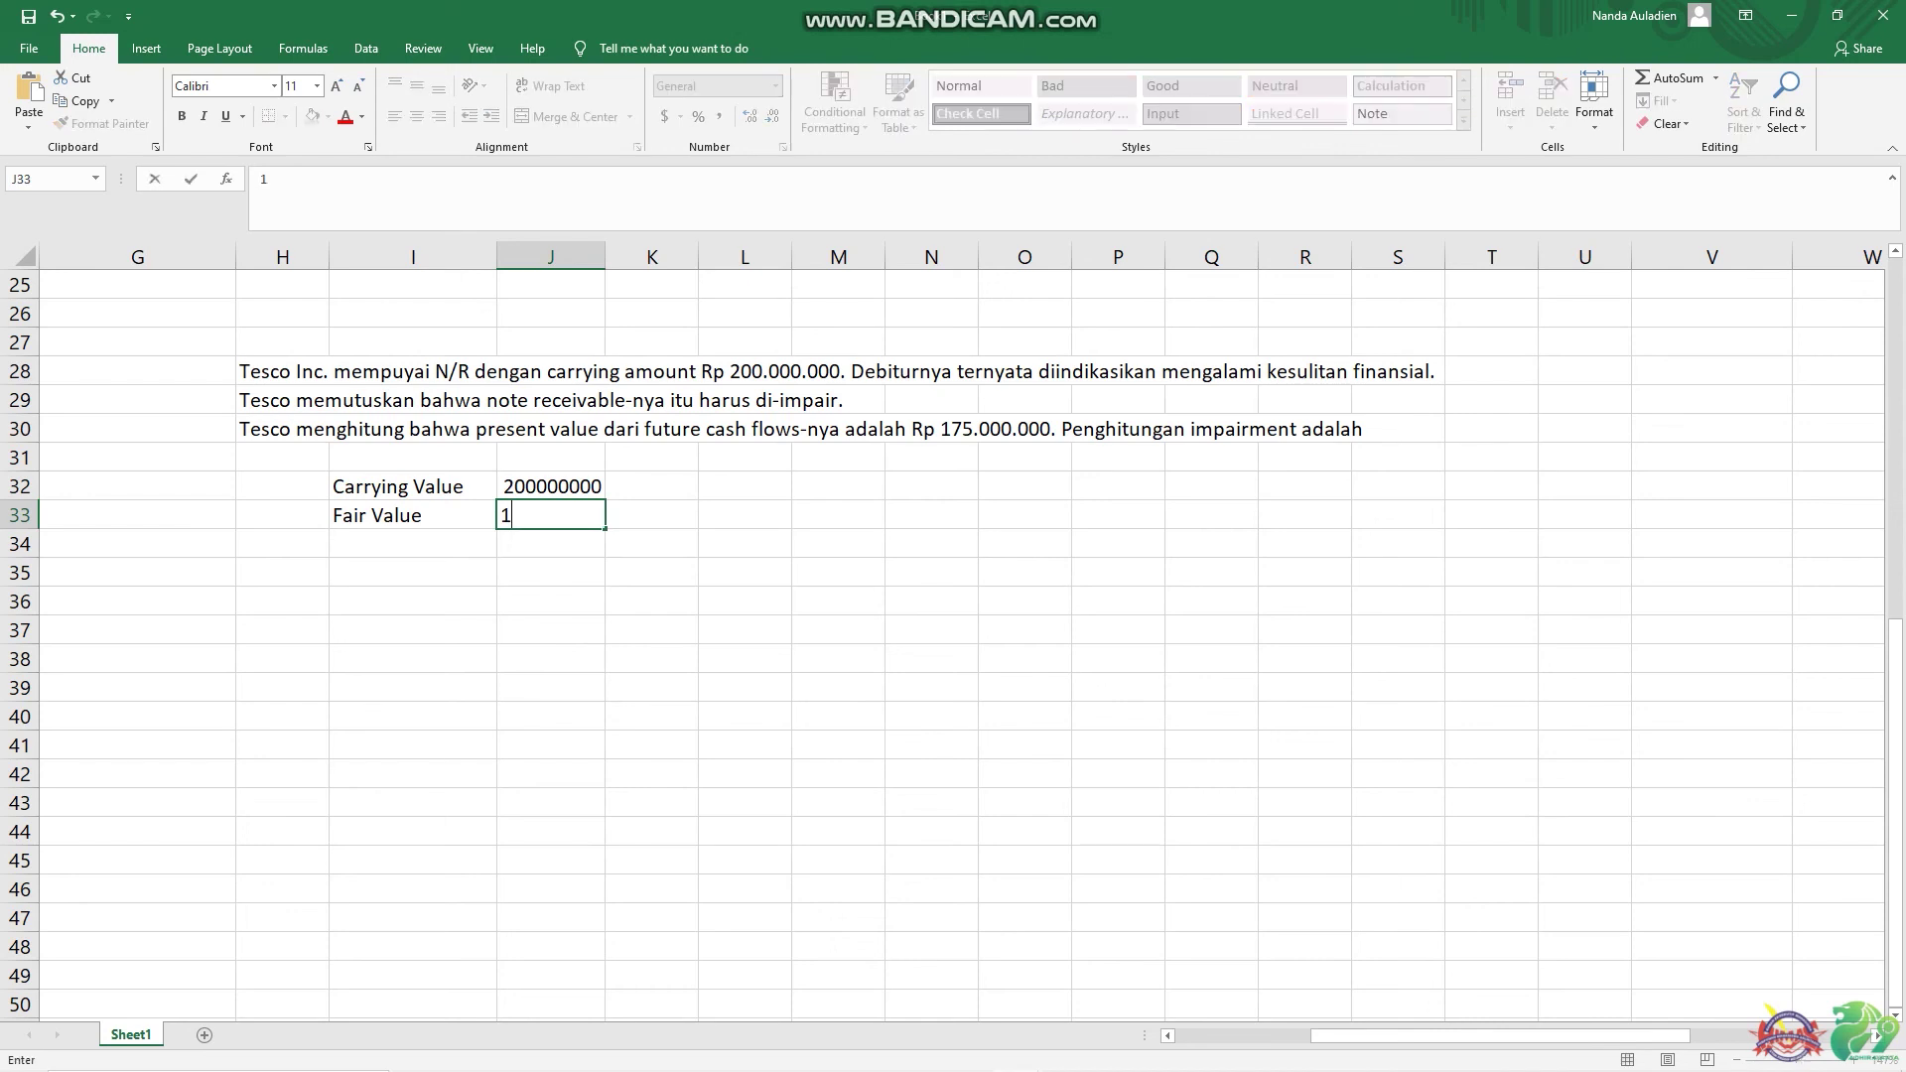
{"action": "type", "text": "75000000"}
{"action": "key", "text": "ctrl+Return"}
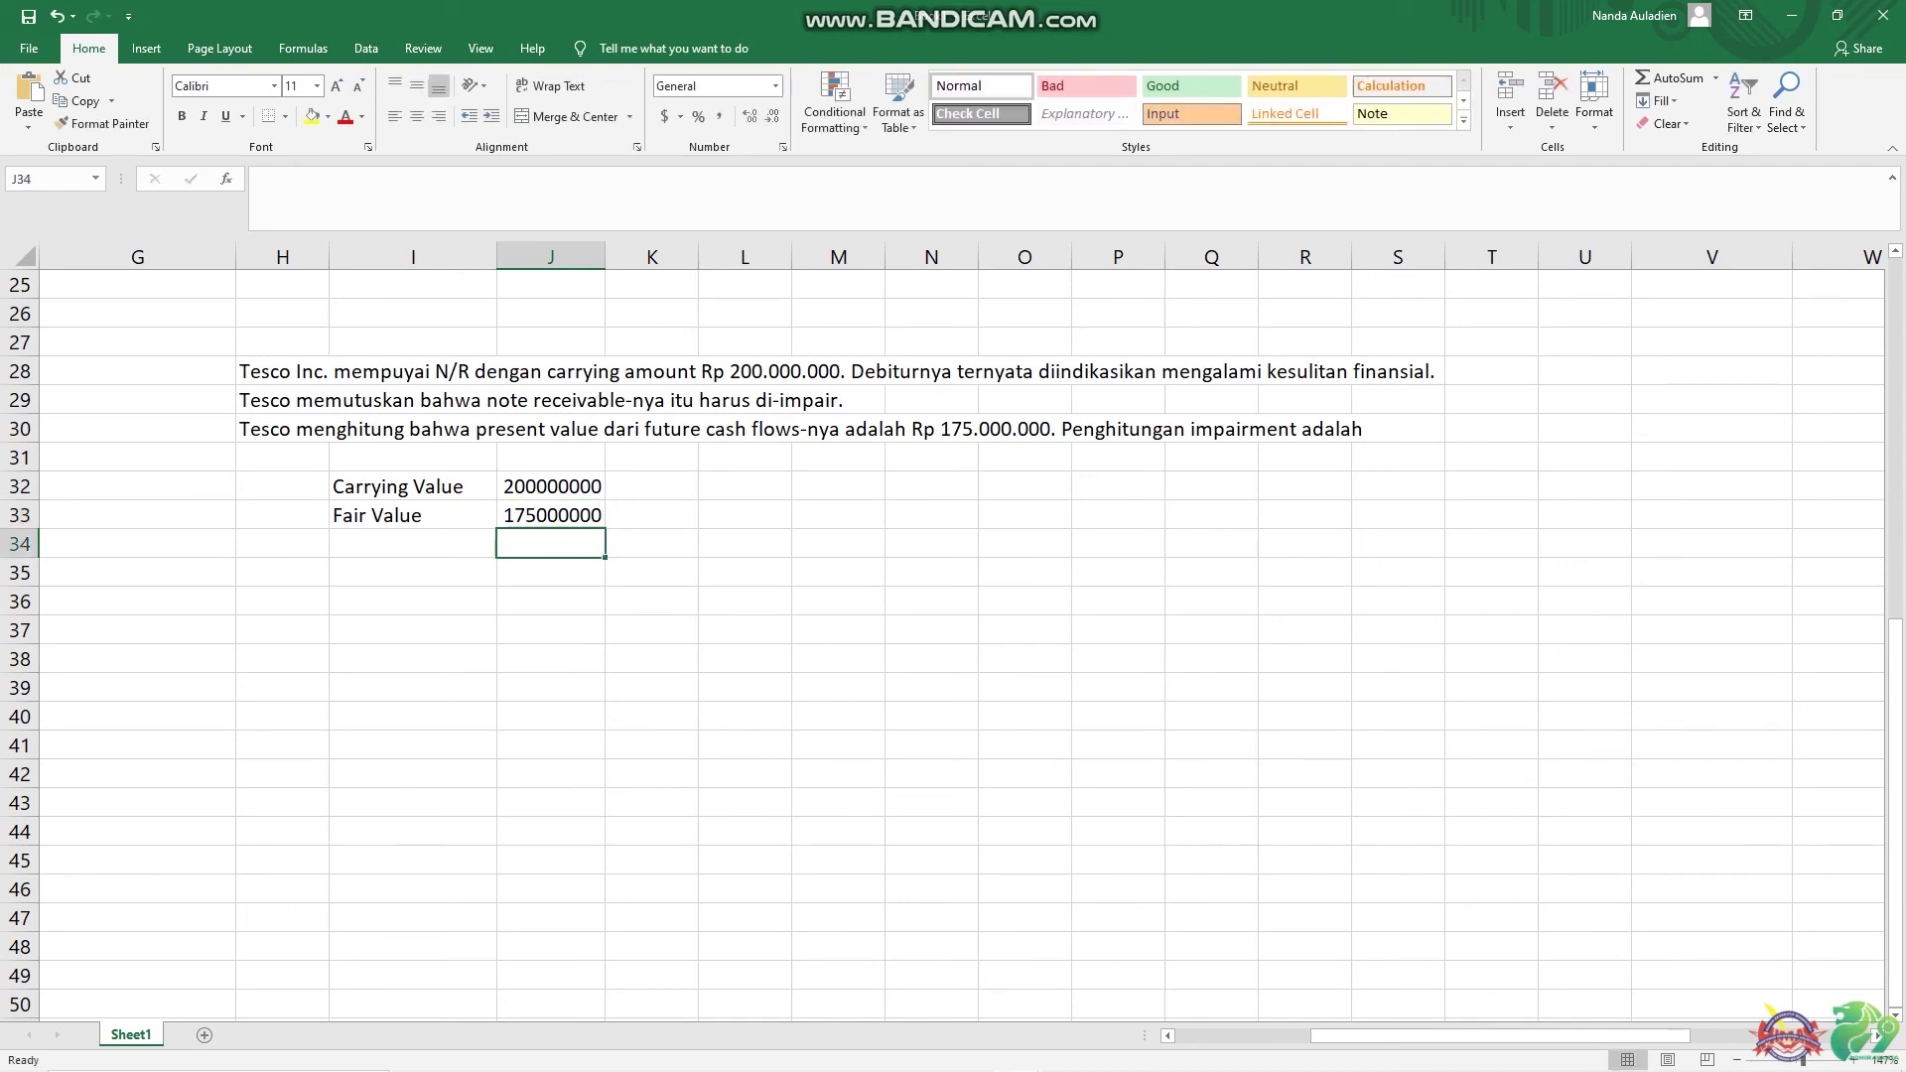
- Add an Impairment row computing =J32-J33, giving 25000000
{"action": "key", "text": "Return"}
{"action": "key", "text": "Left"}
{"action": "key", "text": "Left"}
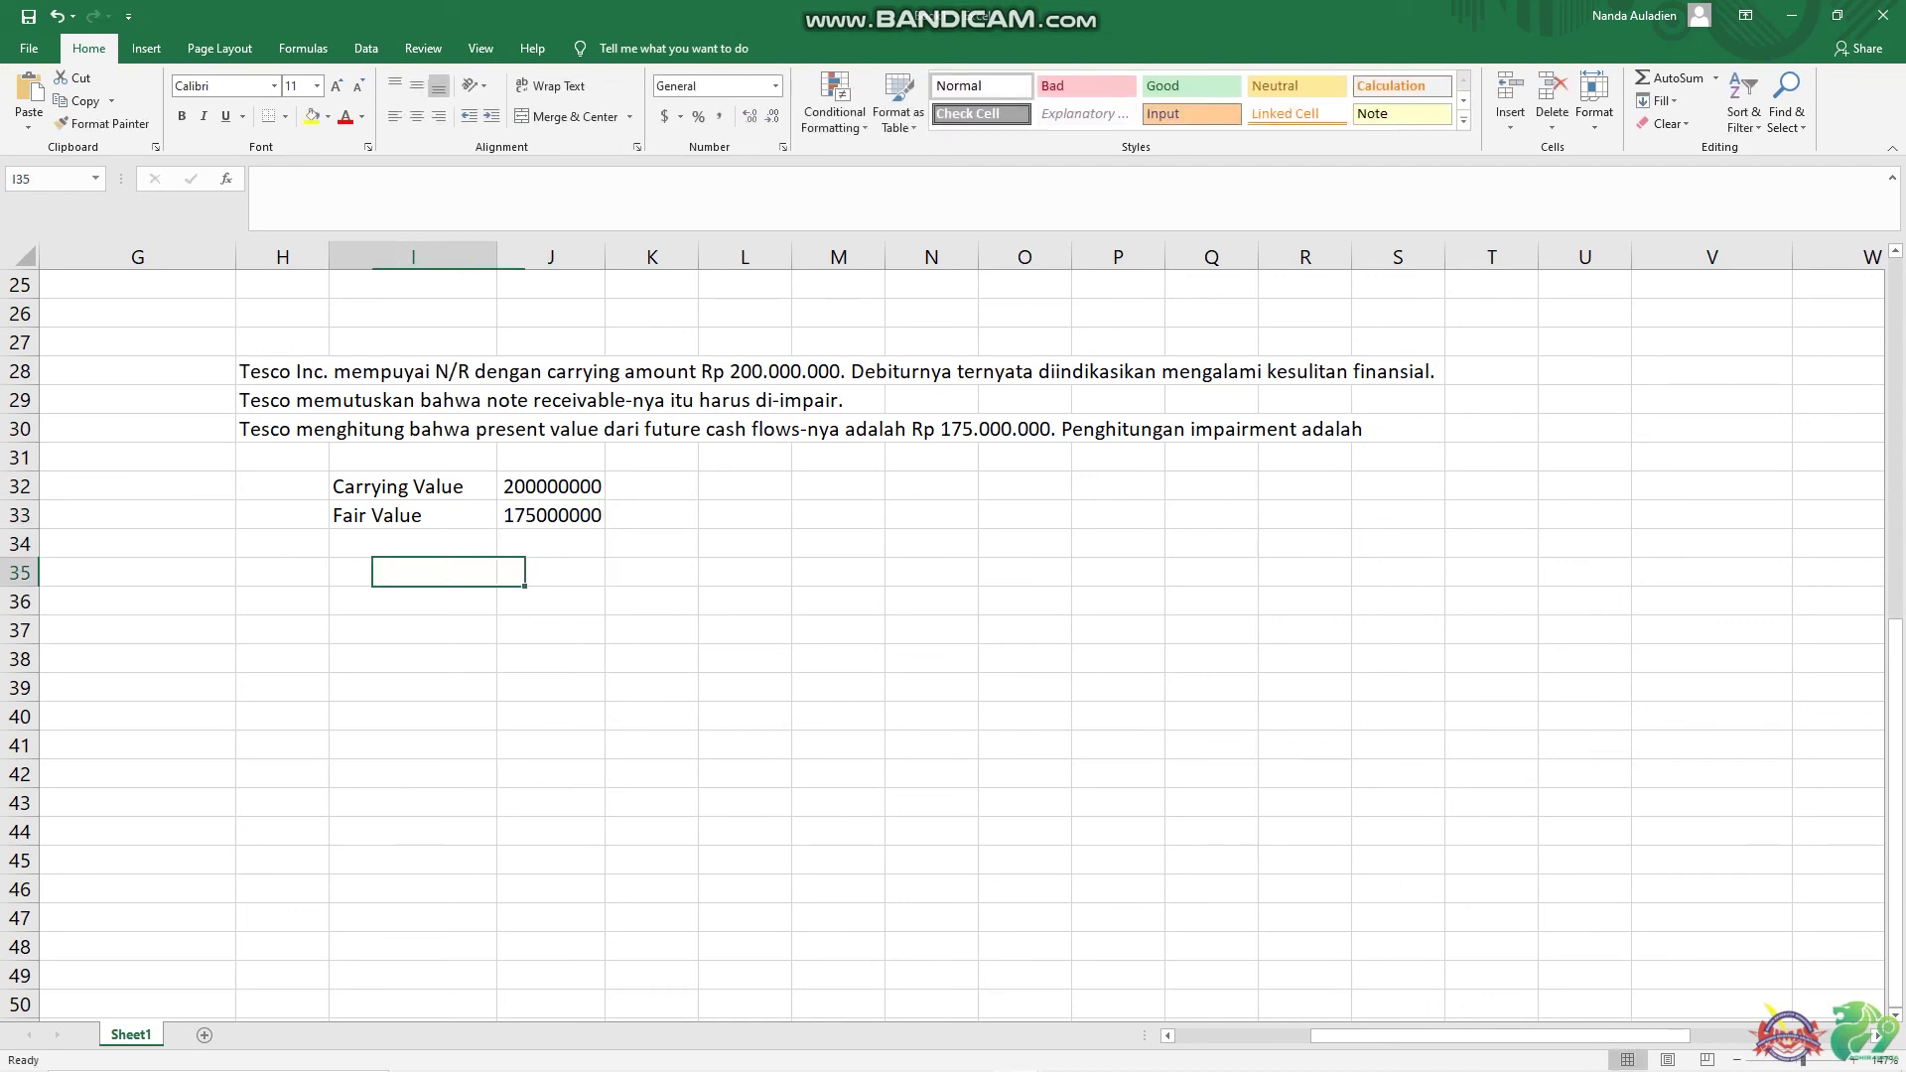
{"action": "key", "text": "Down"}
{"action": "key", "text": "Right"}
{"action": "key", "text": "Up"}
{"action": "key", "text": "Up"}
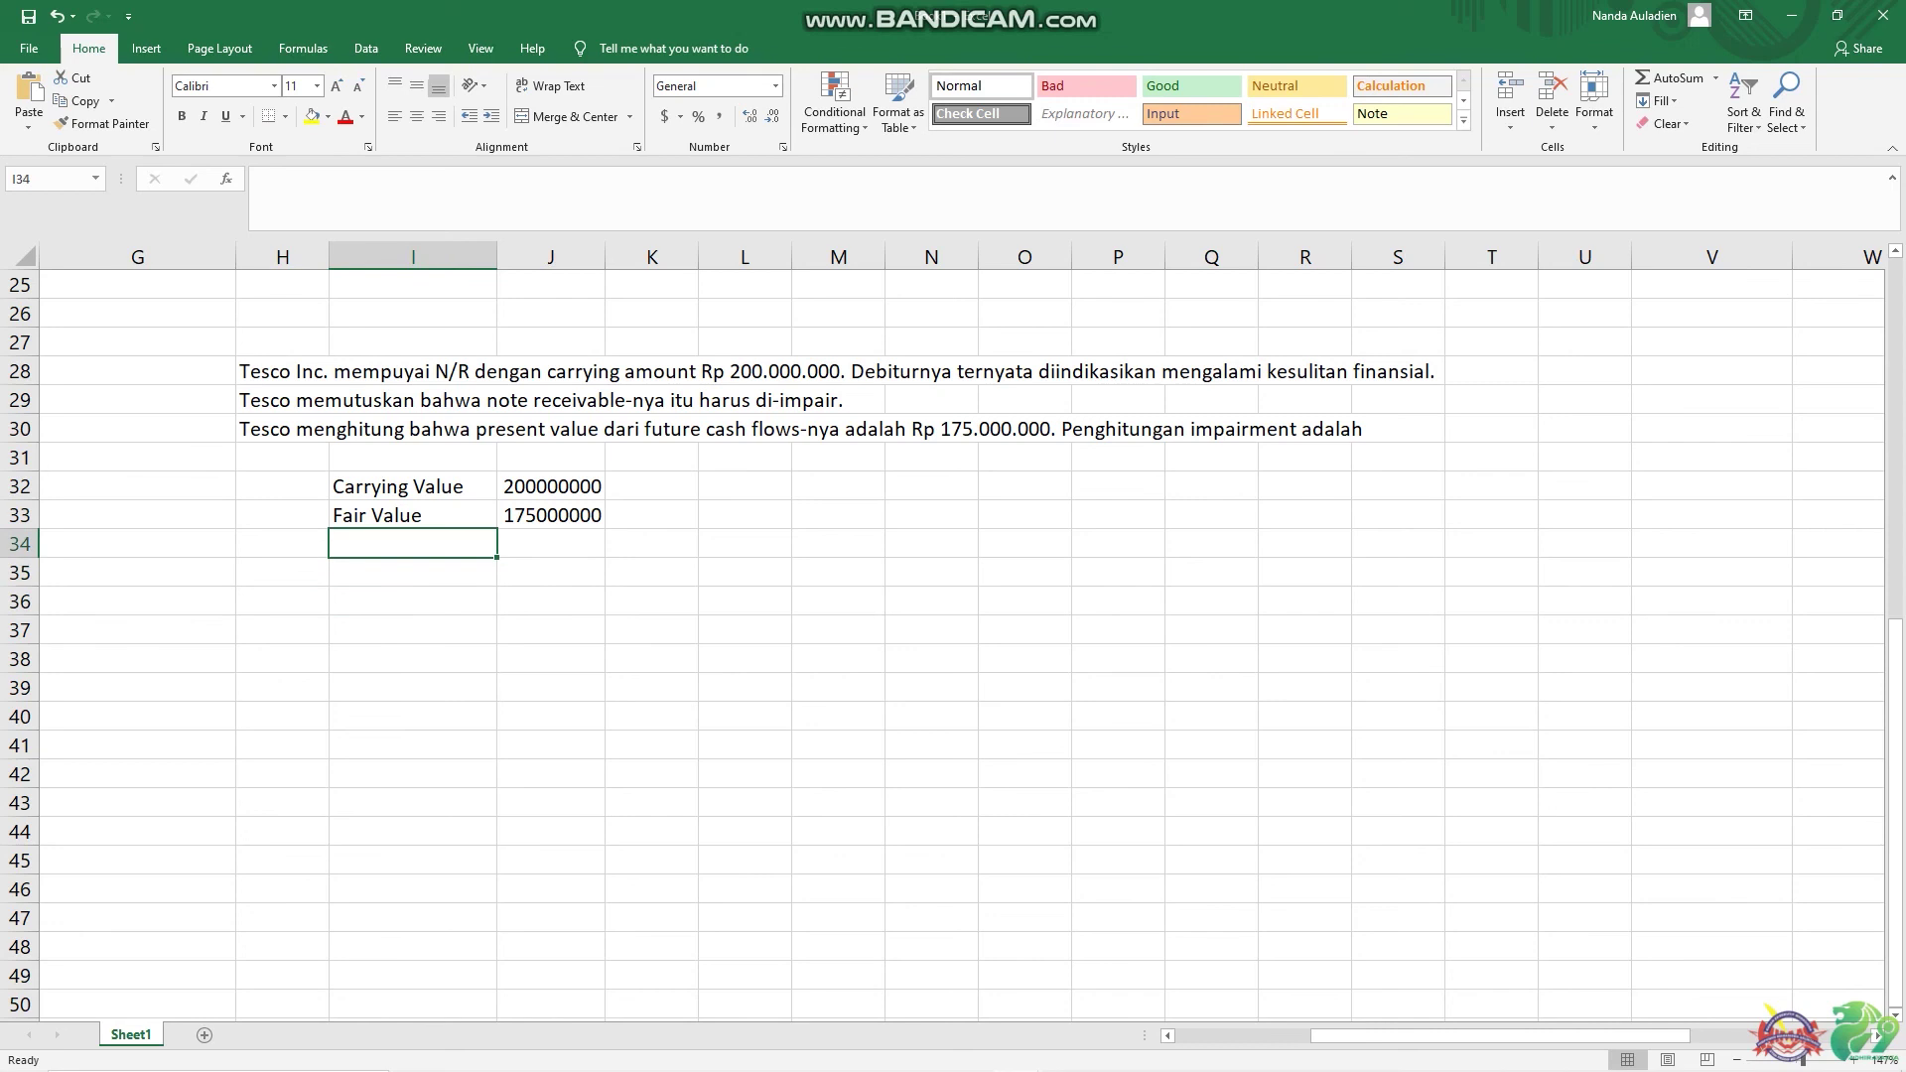
{"action": "type", "text": "Impairment"}
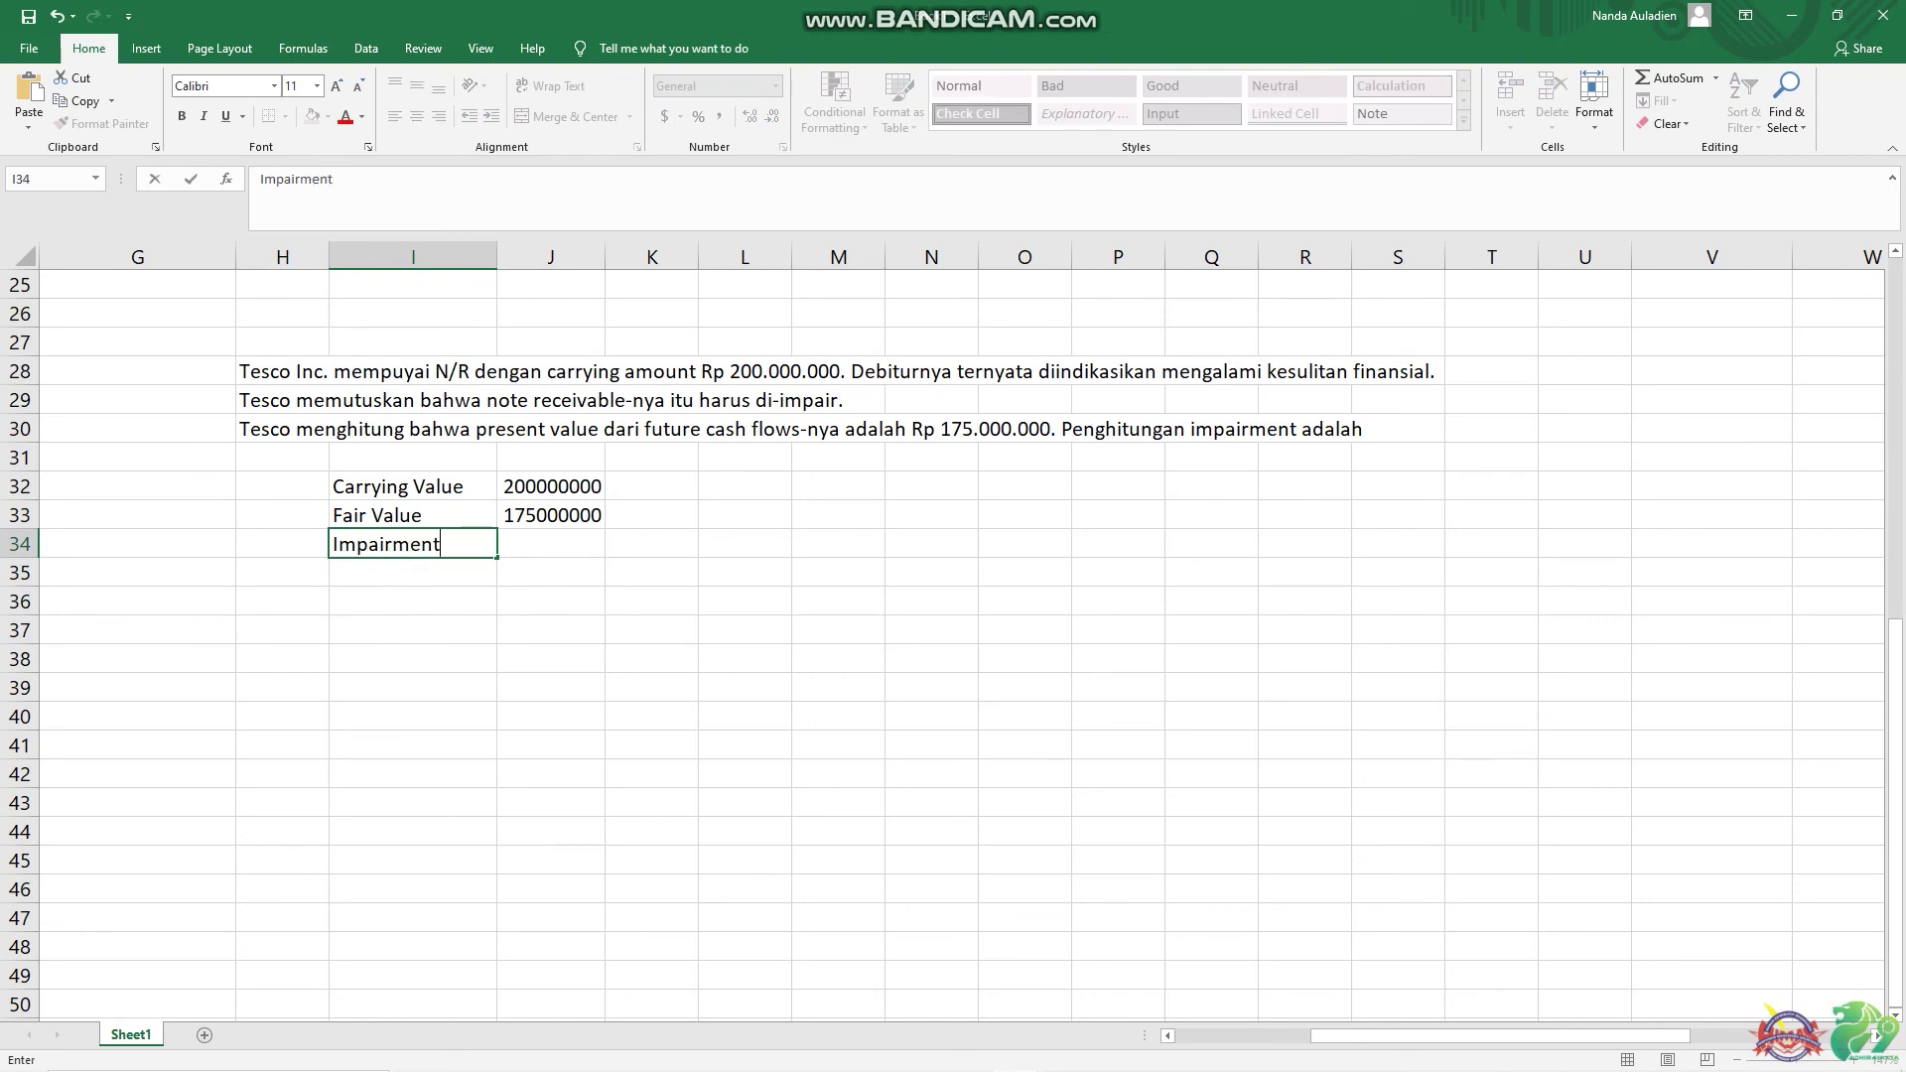
{"action": "key", "text": "Right"}
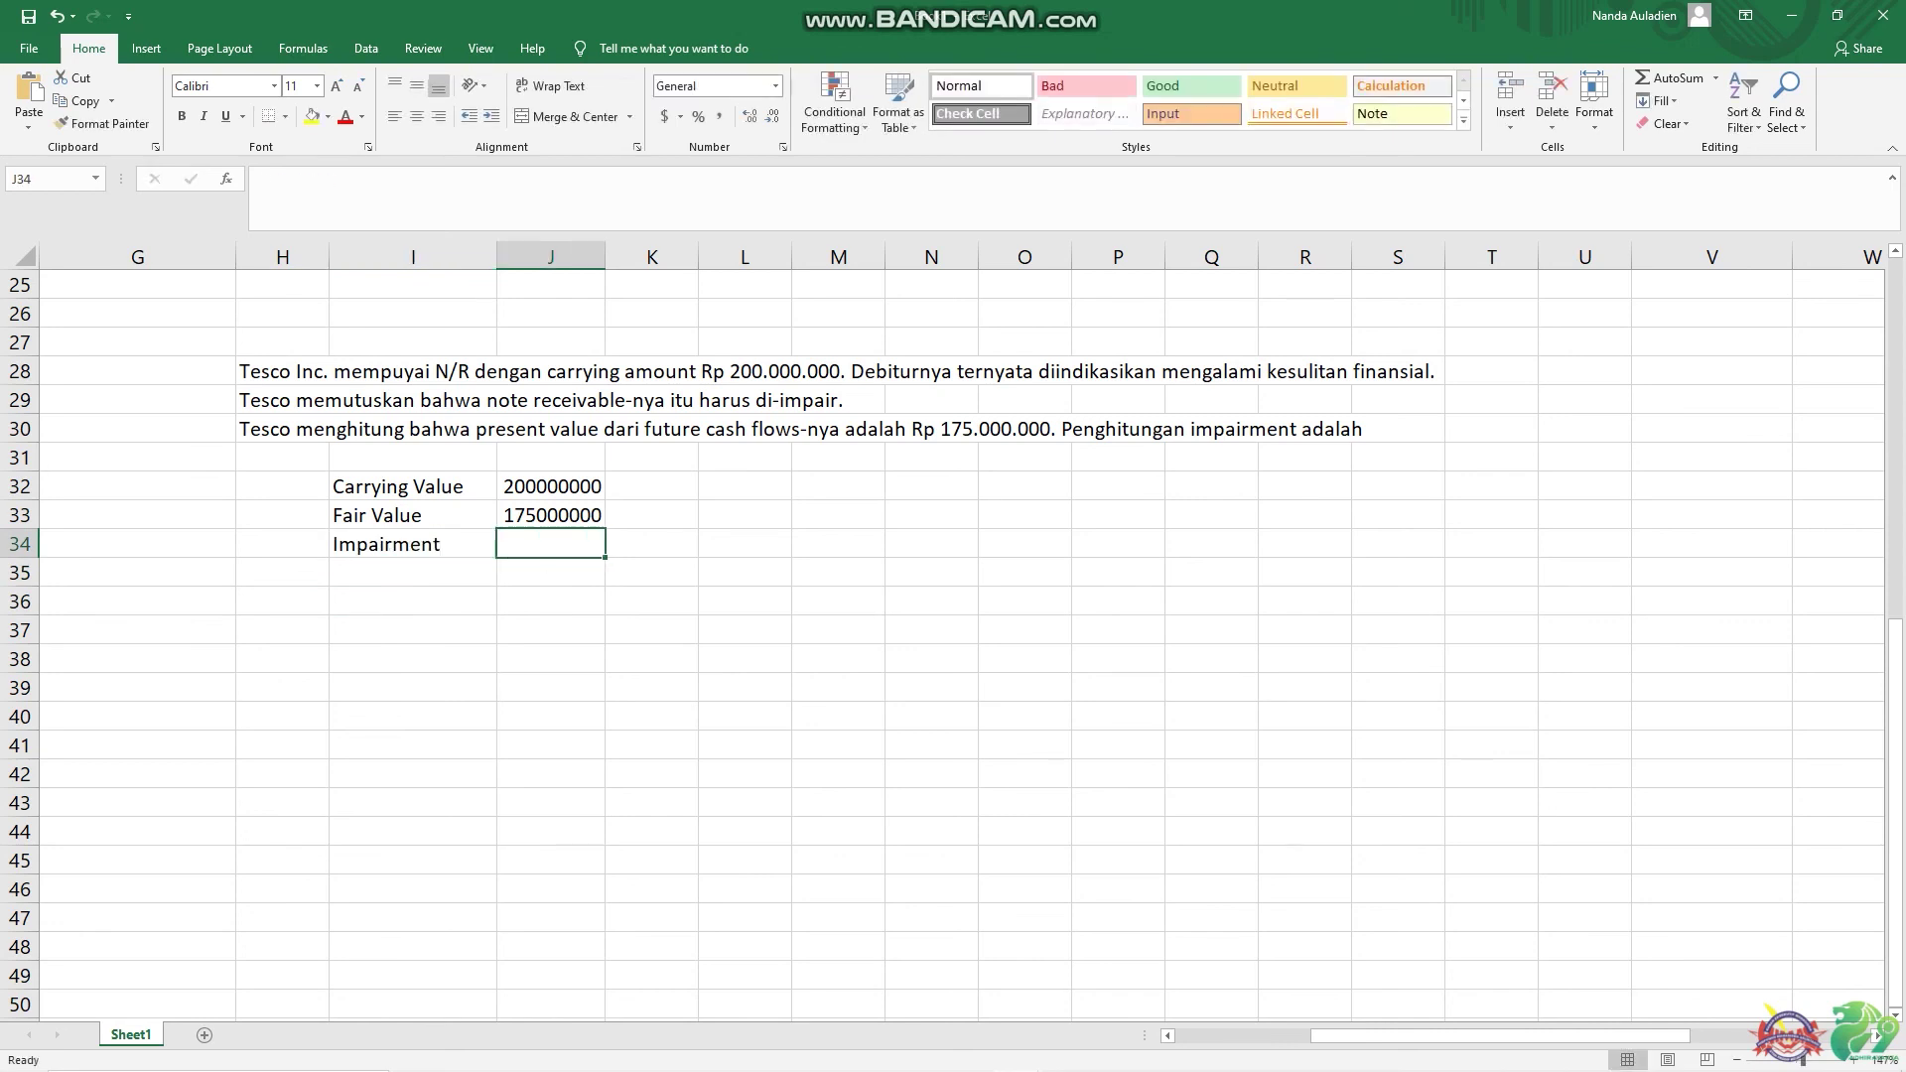
{"action": "type", "text": "="}
{"action": "key", "text": "Up"}
{"action": "key", "text": "Up"}
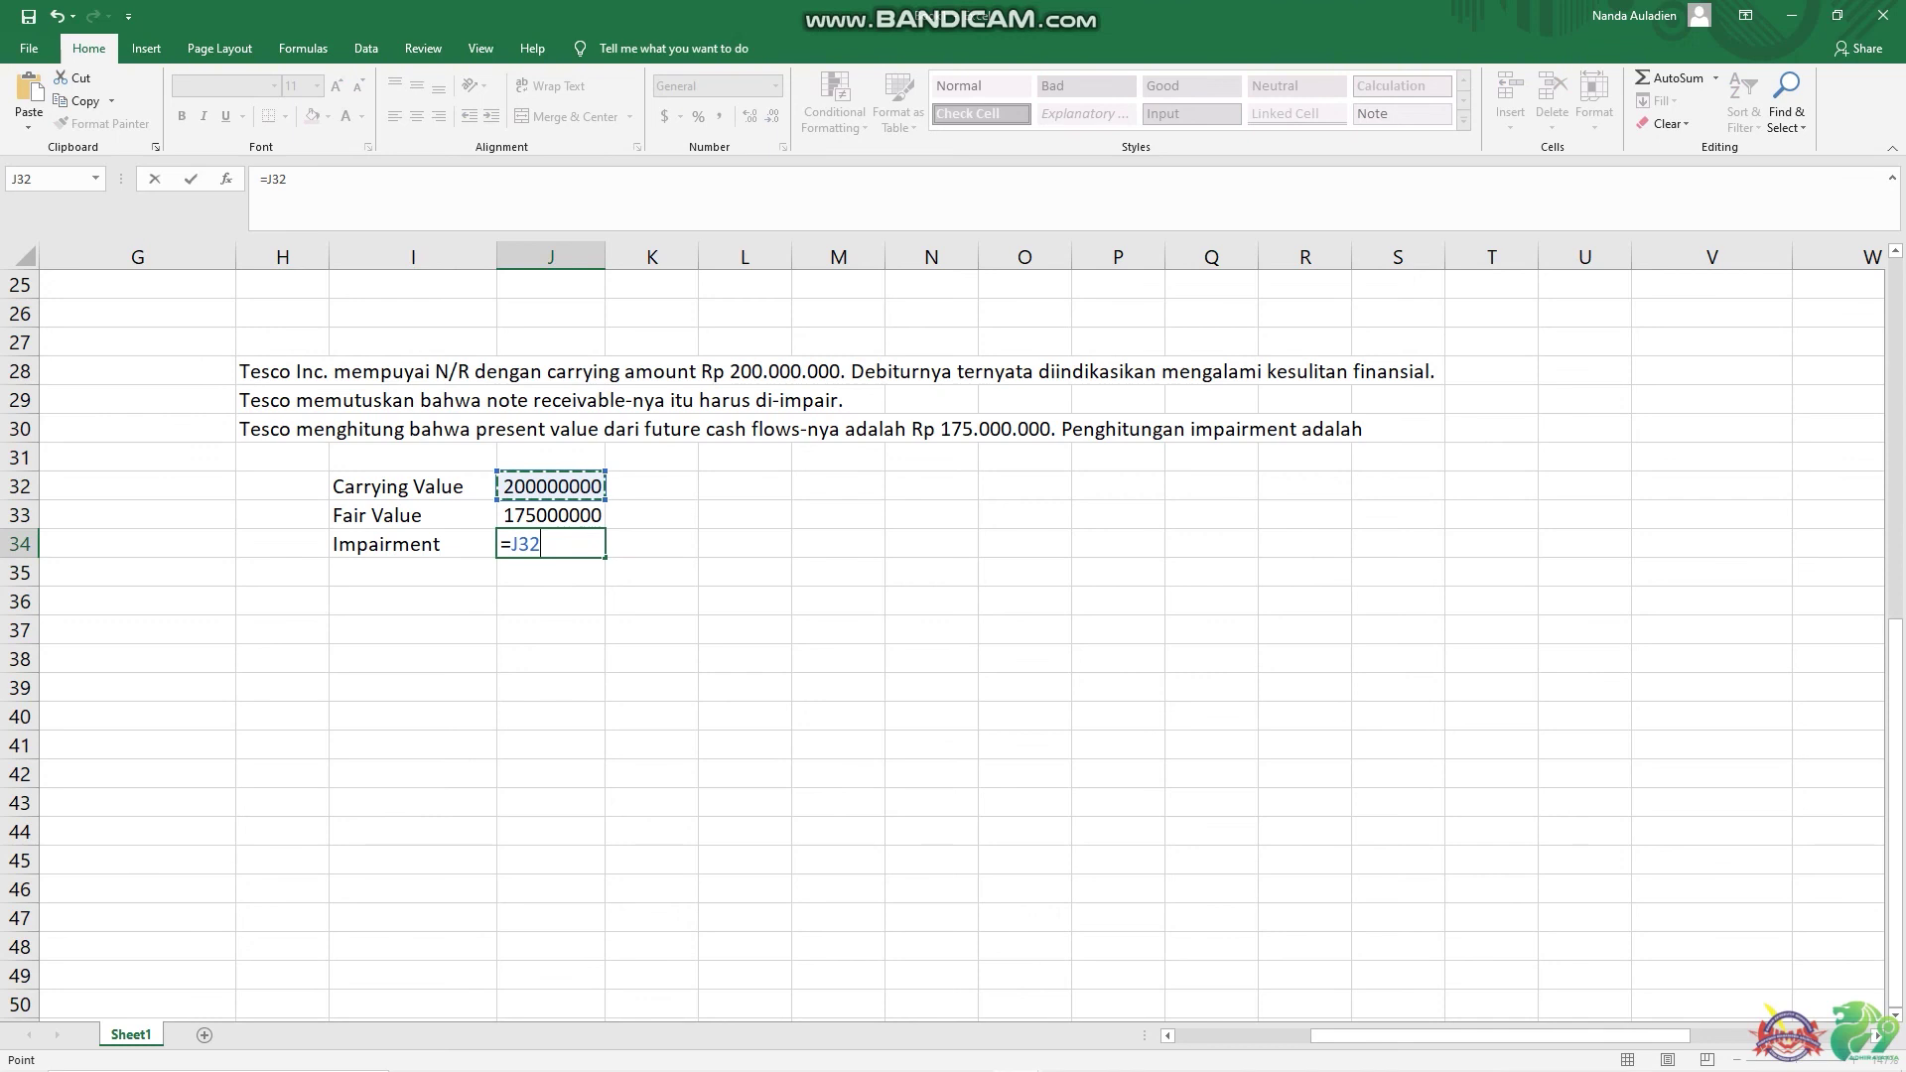
{"action": "type", "text": "_"}
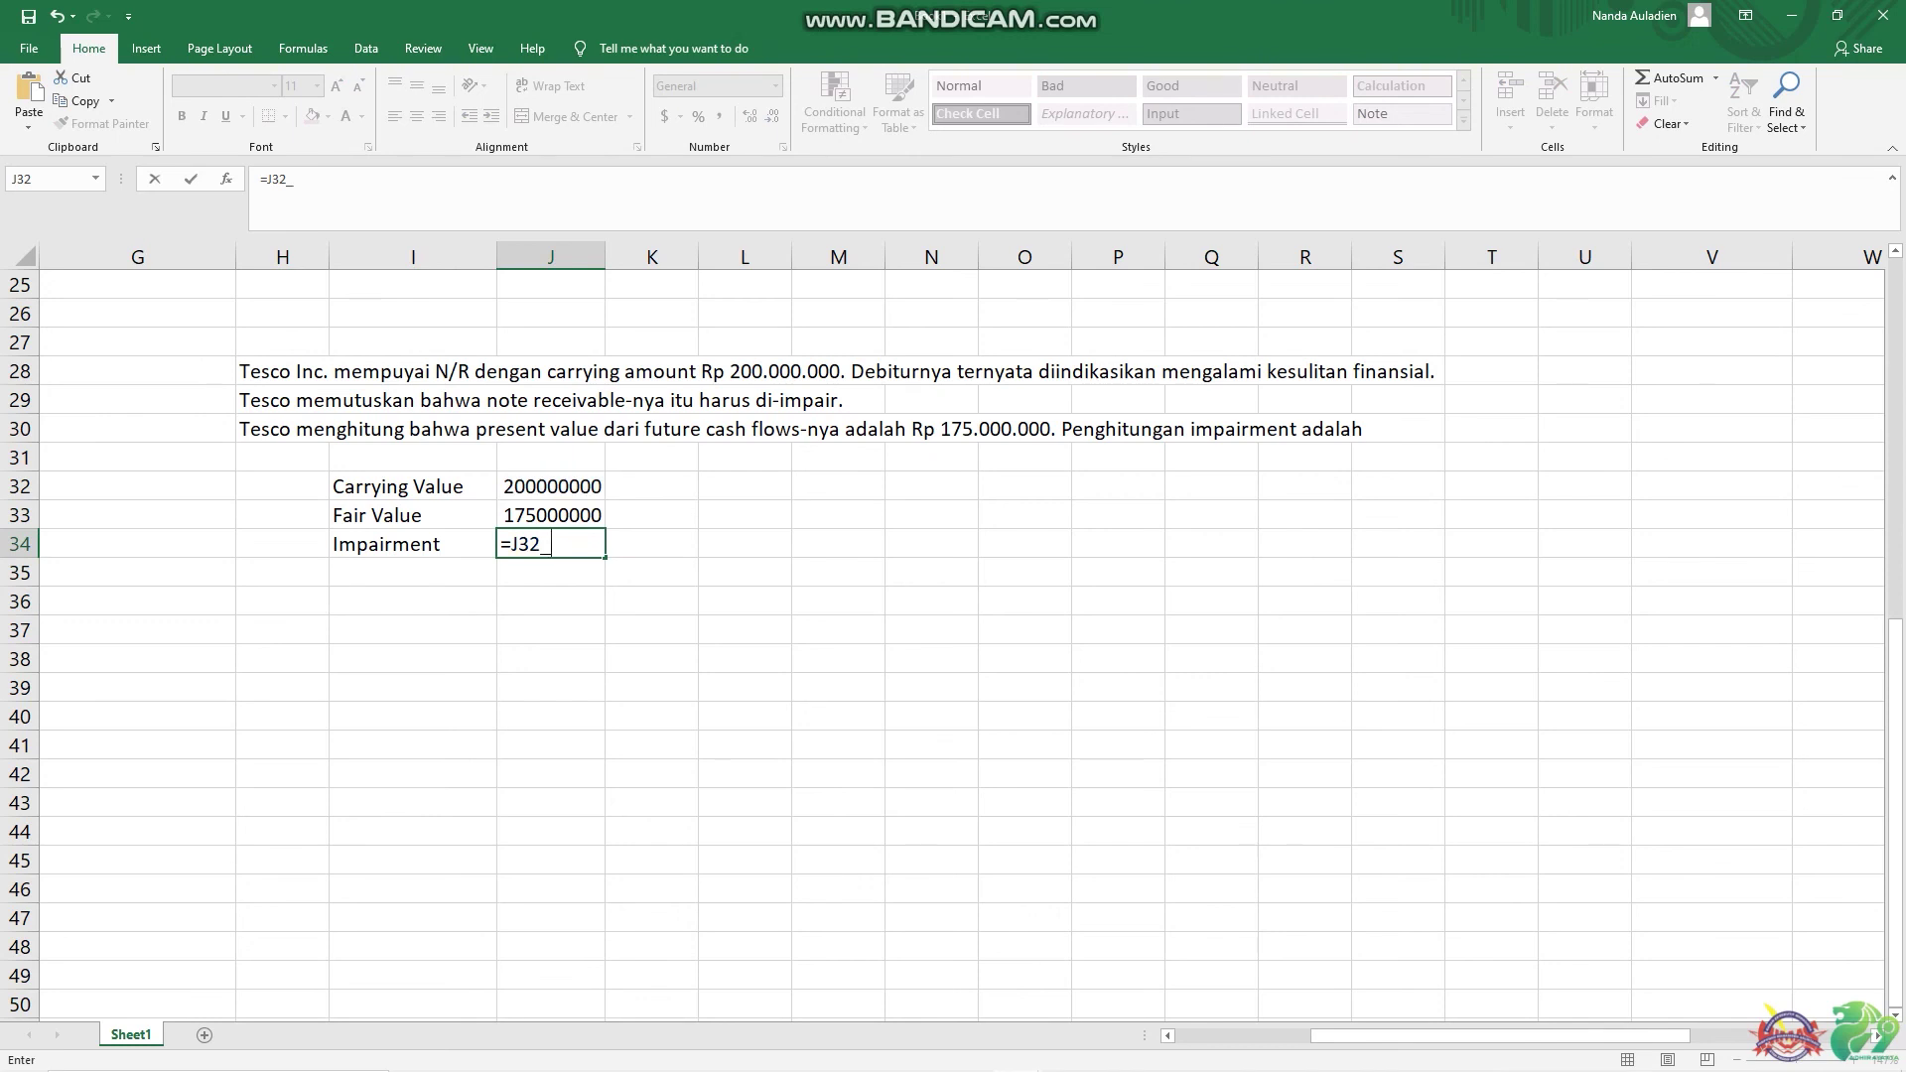
{"action": "key", "text": "BackSpace"}
{"action": "type", "text": "-"}
{"action": "key", "text": "Up"}
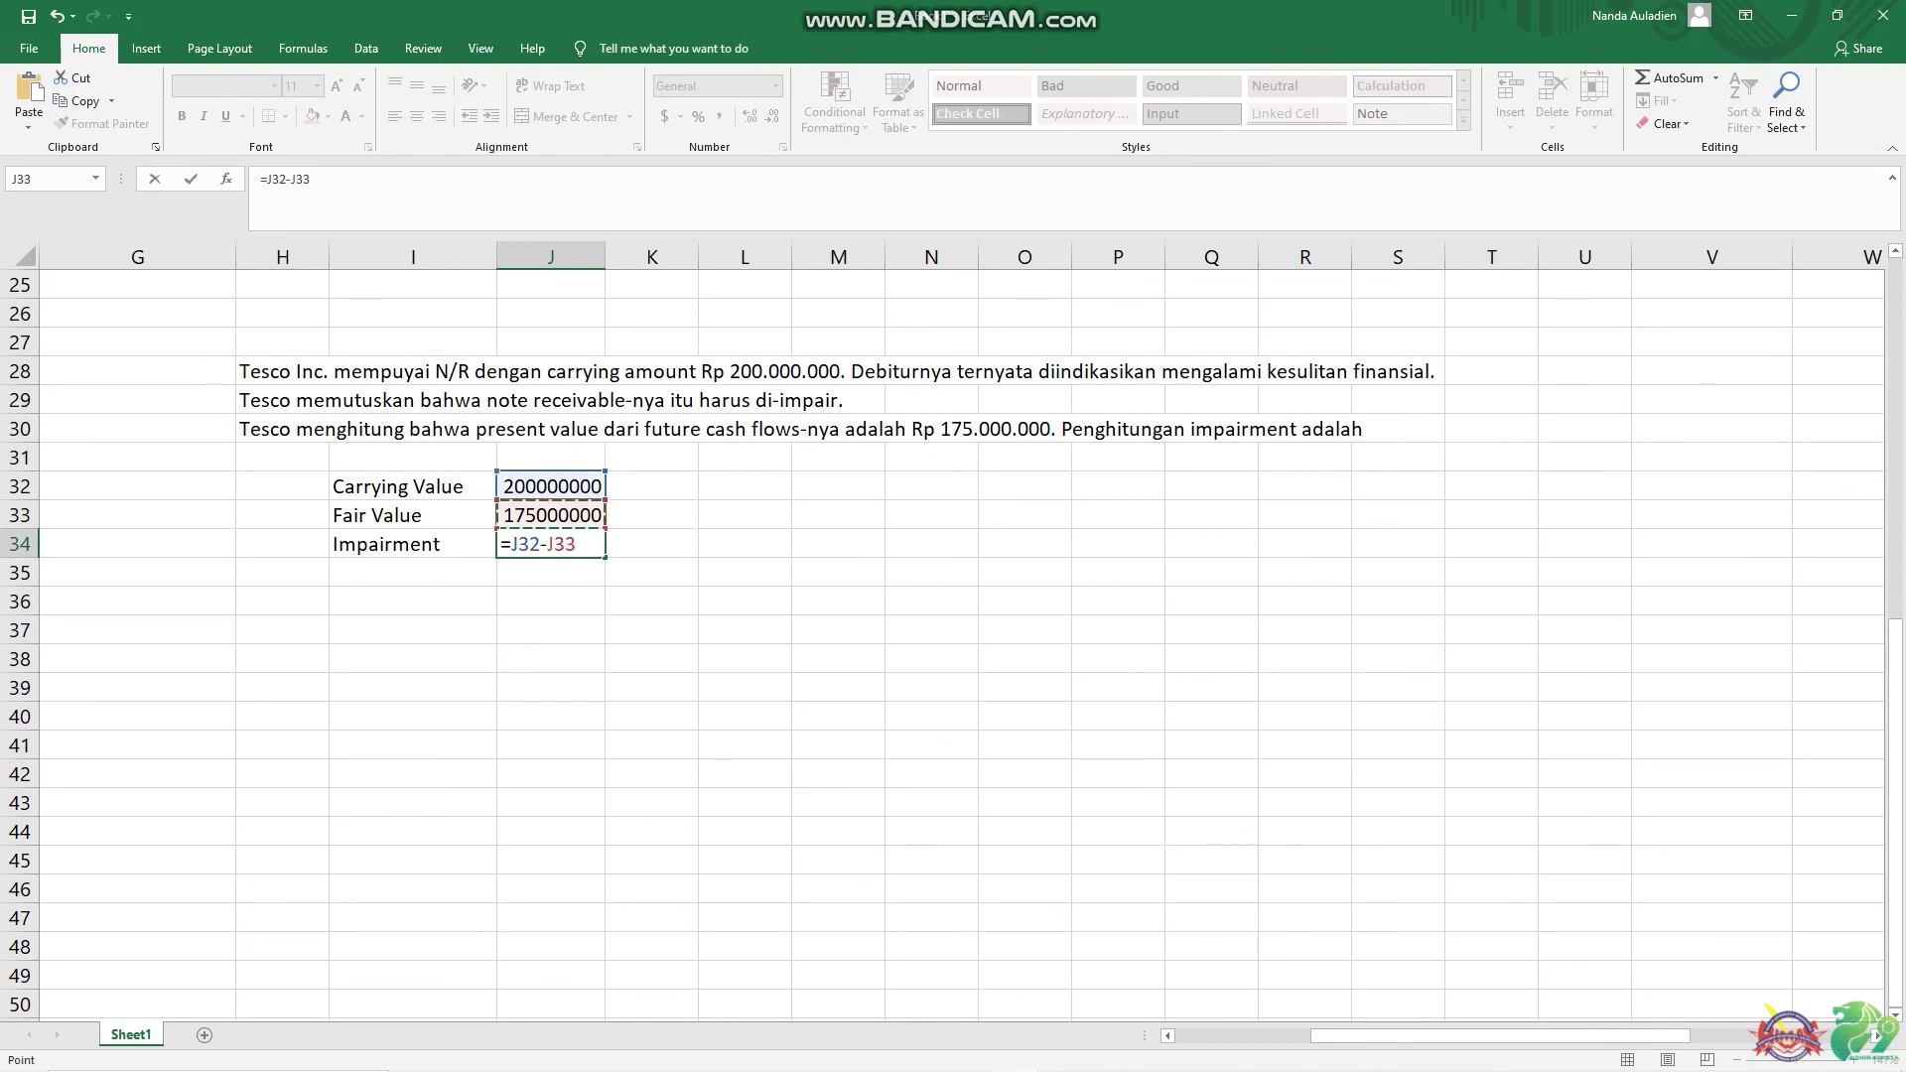
{"action": "key", "text": "Return"}
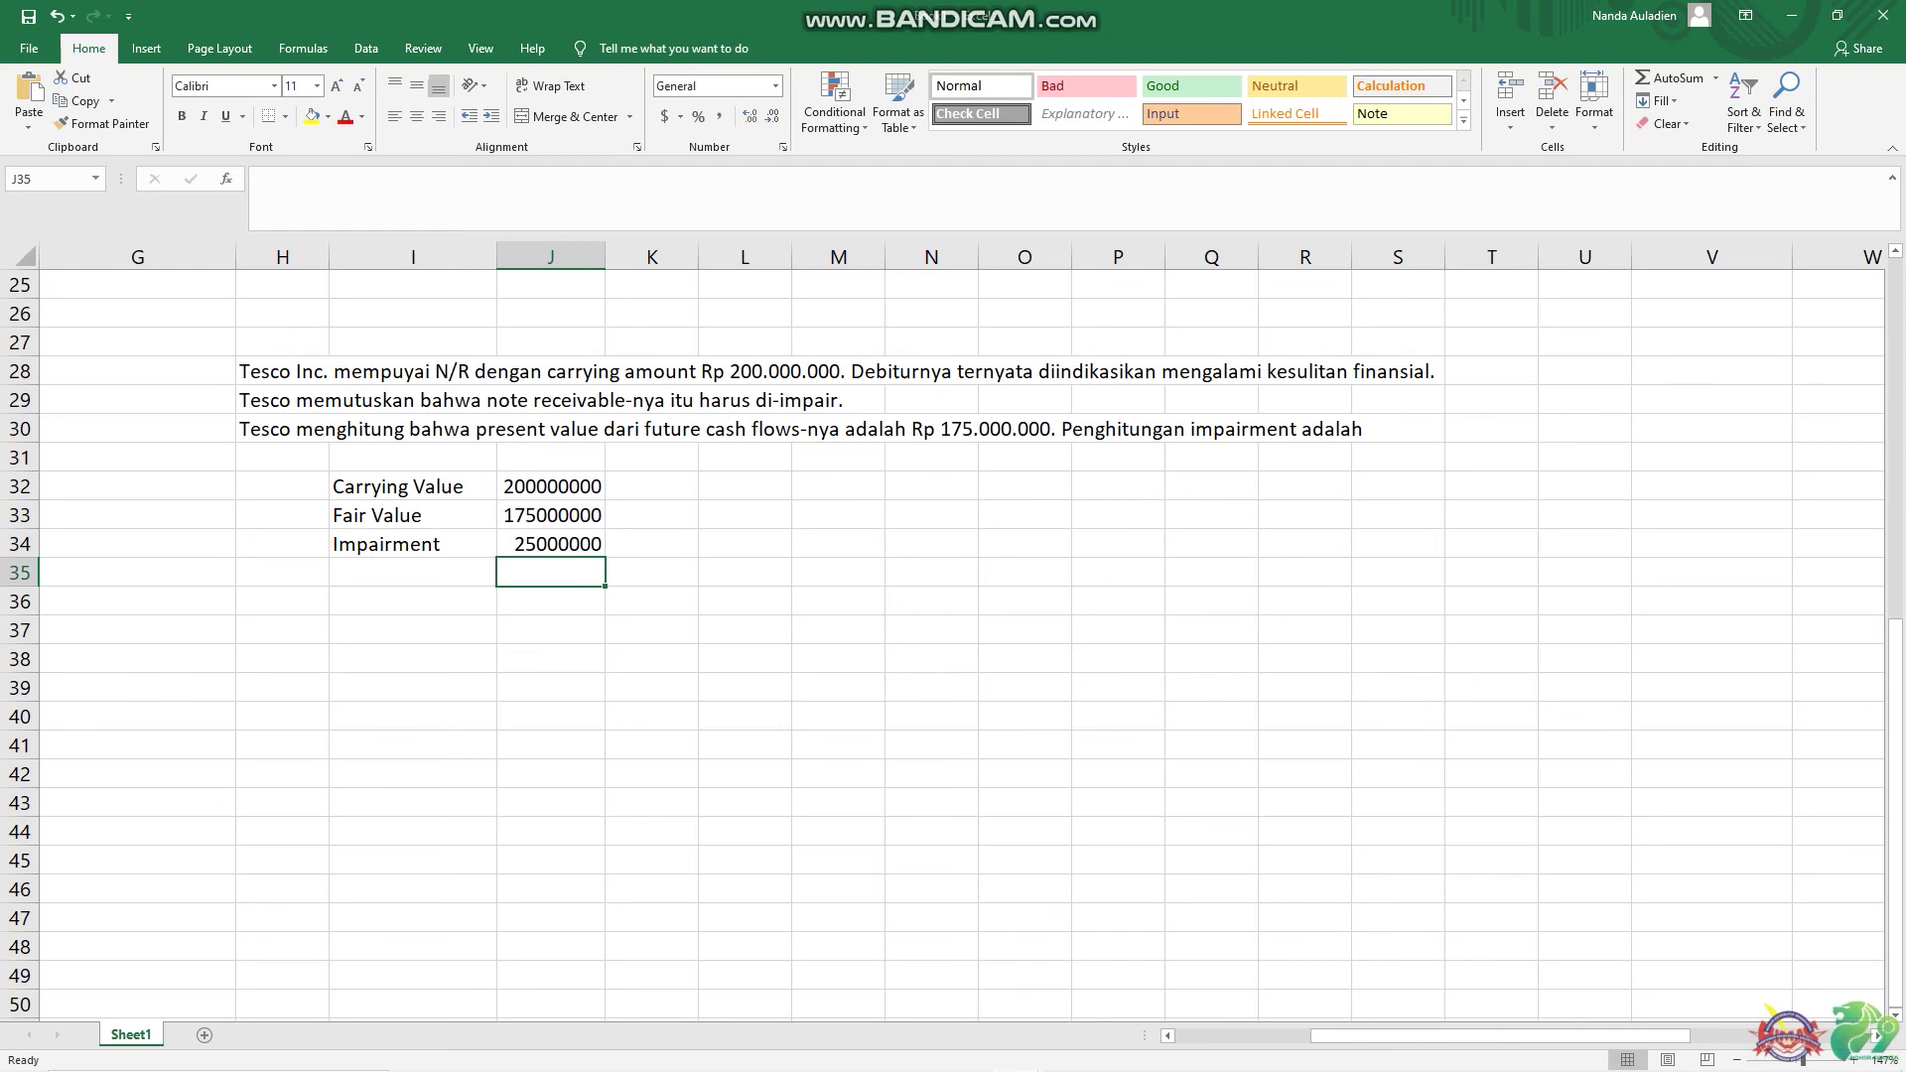
{"action": "key", "text": "Up"}
{"action": "key", "text": "Up"}
{"action": "key", "text": "Up"}
{"action": "key", "text": "Down"}
{"action": "key", "text": "Down"}
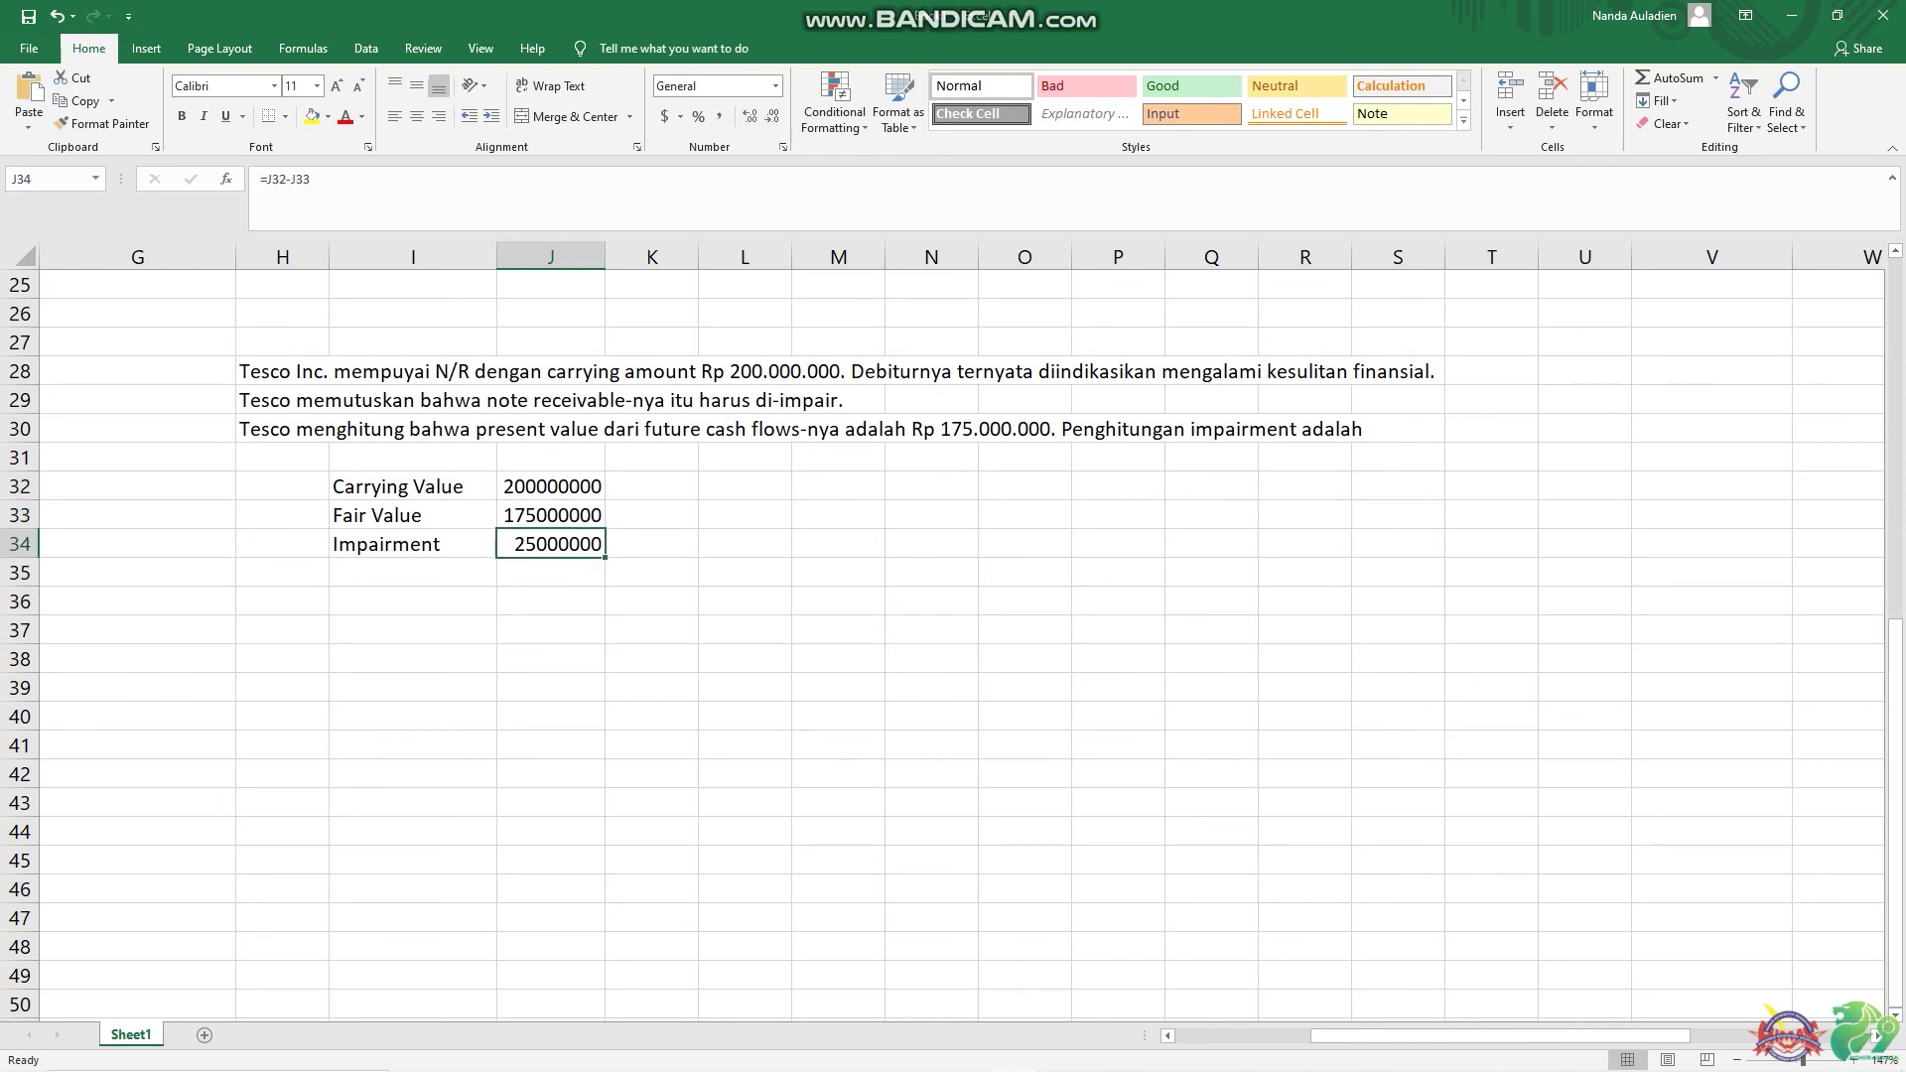
- Apply Accounting format to J32:J34, showing $200,000,000.00, $175,000,000.00 and $25,000,000.00
{"action": "key", "text": "Up"}
{"action": "key", "text": "Up"}
{"action": "key", "text": "shift+Down"}
{"action": "key", "text": "shift+Down"}
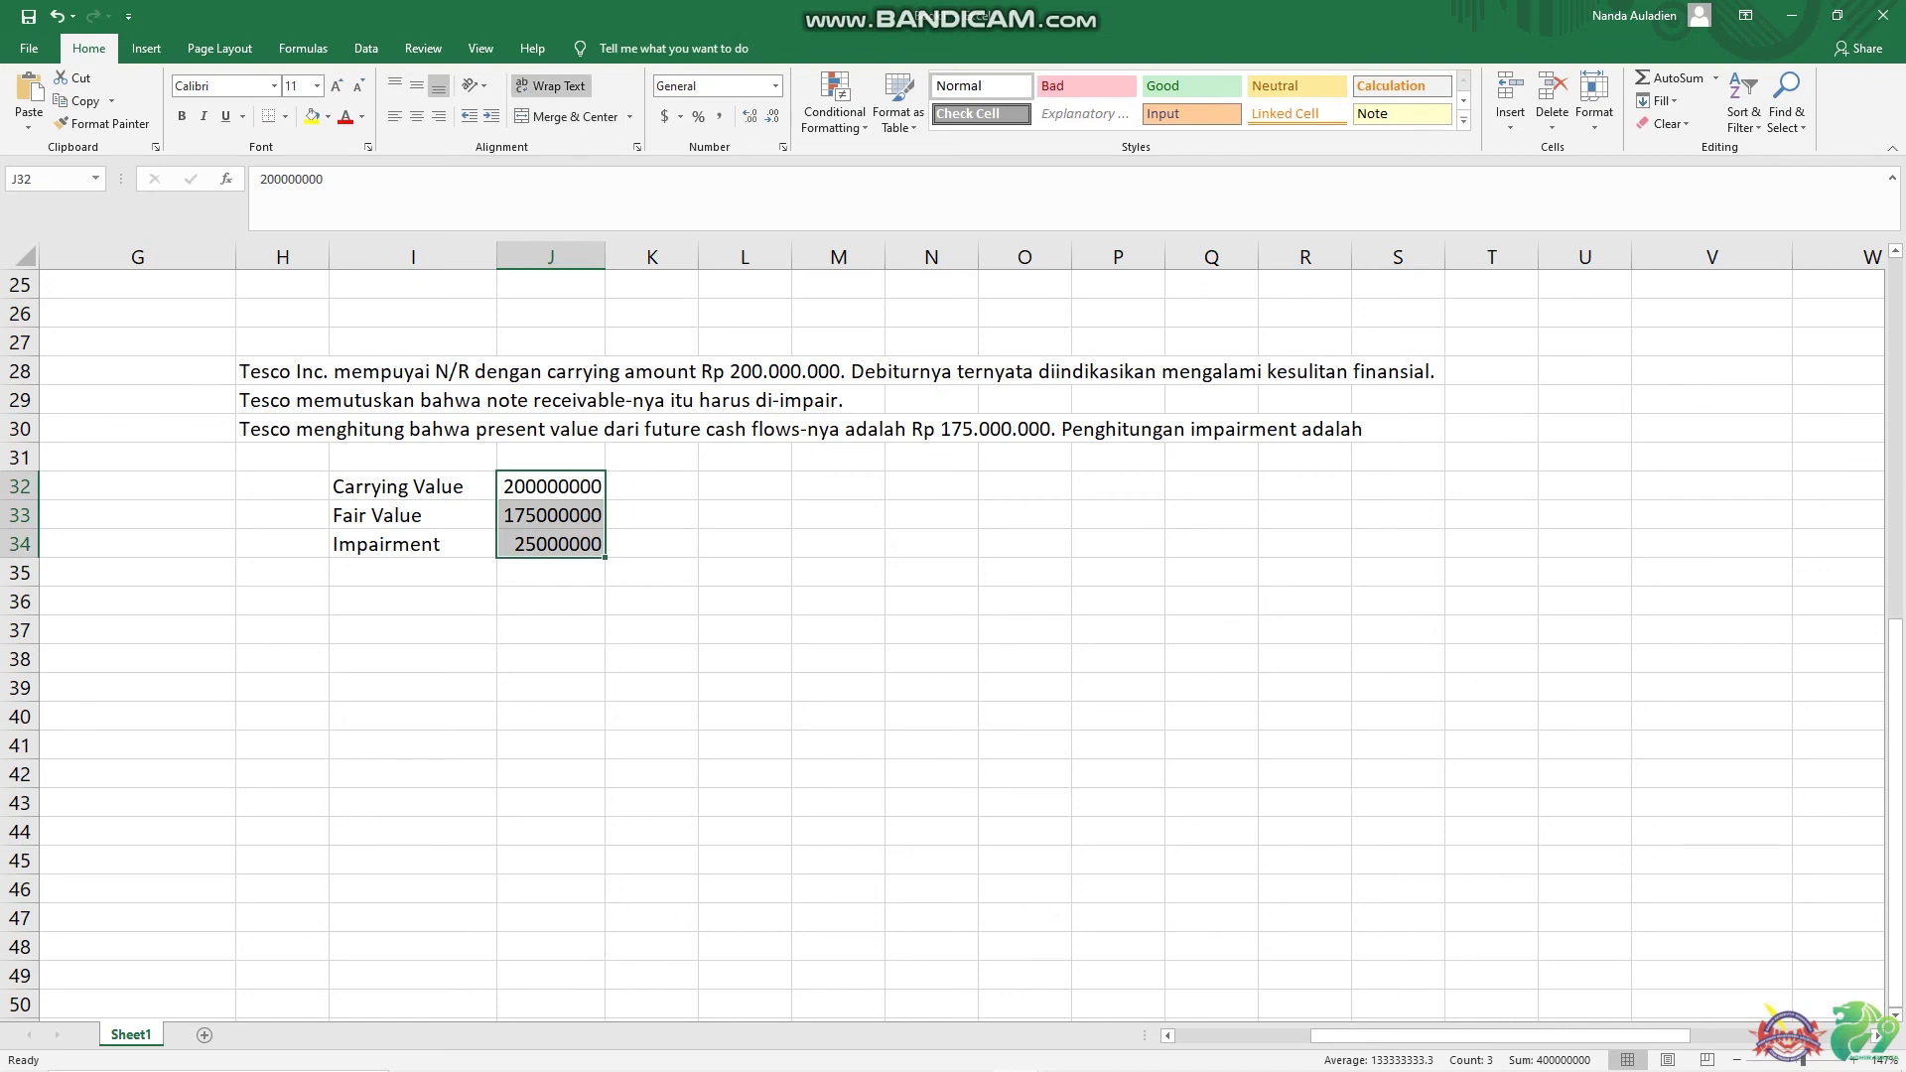
{"action": "left_click", "coordinate": [775, 86]}
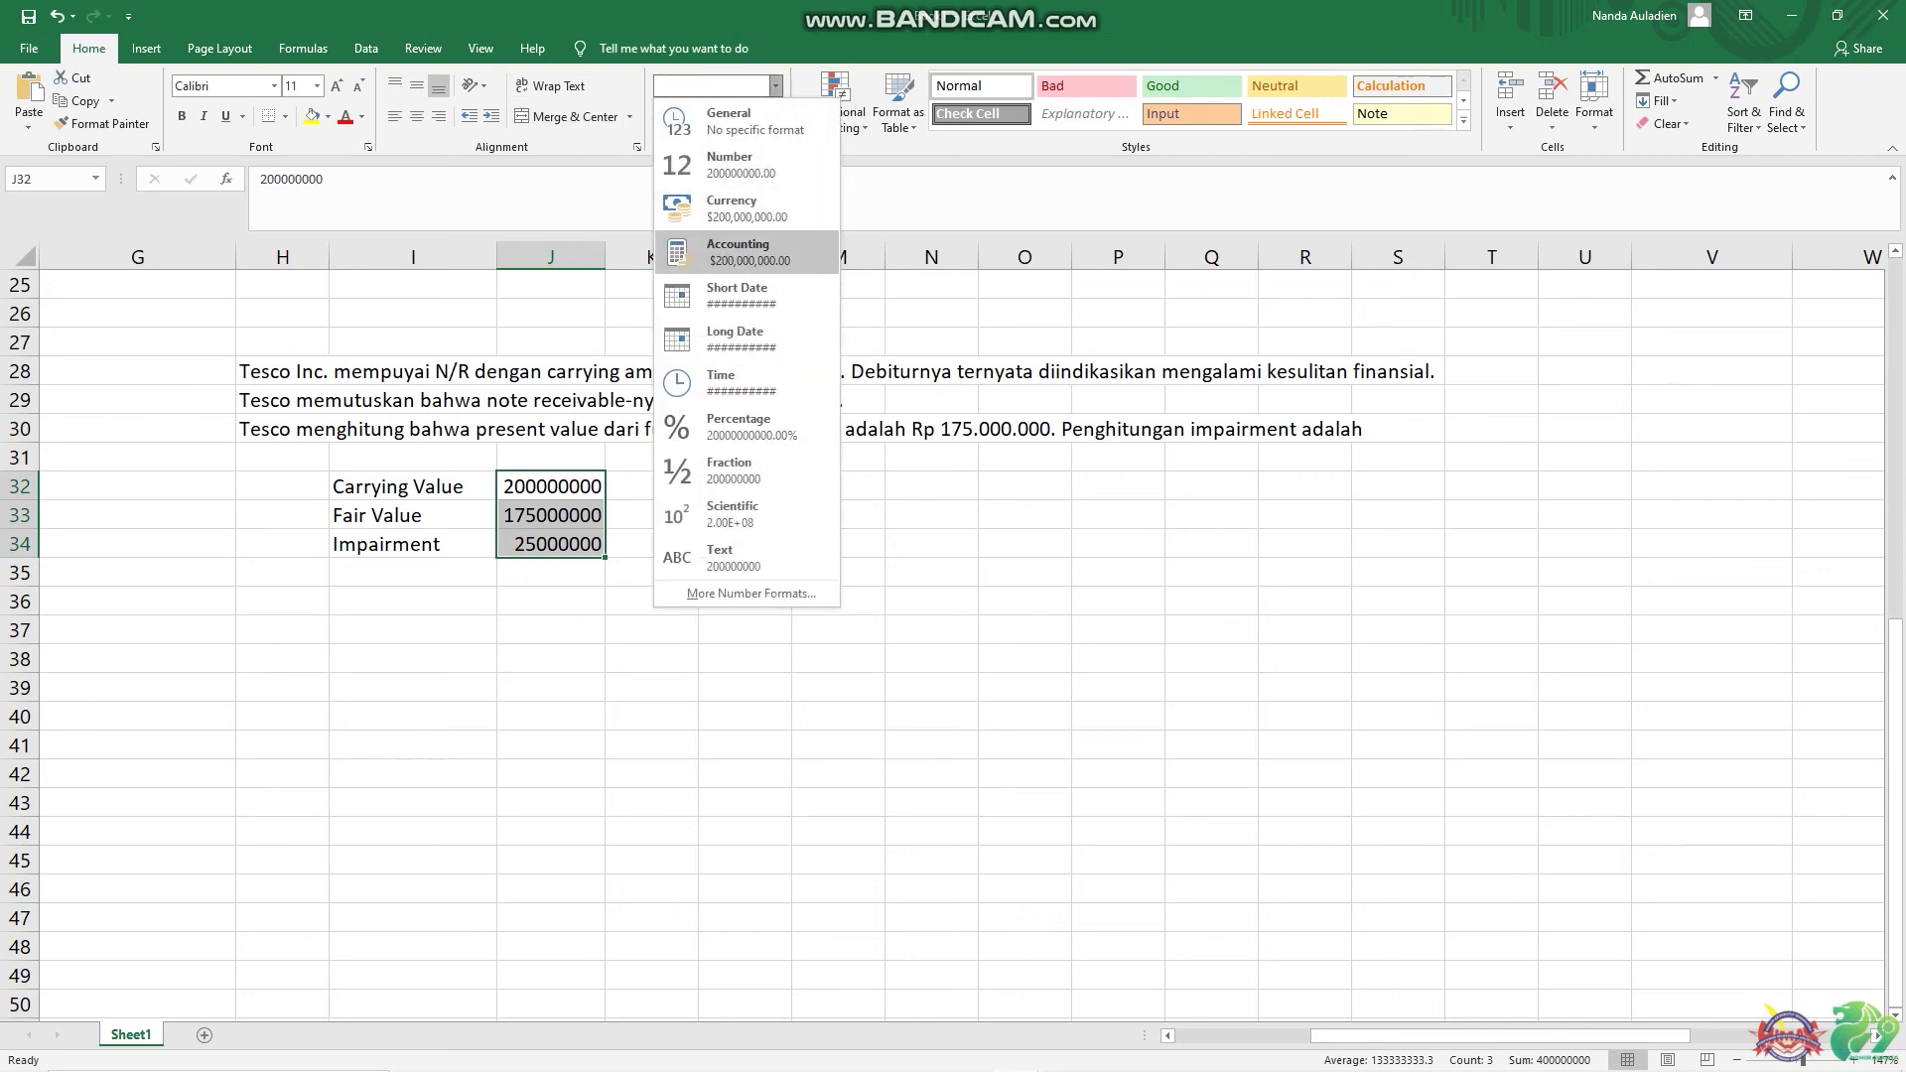
{"action": "left_click", "coordinate": [747, 252]}
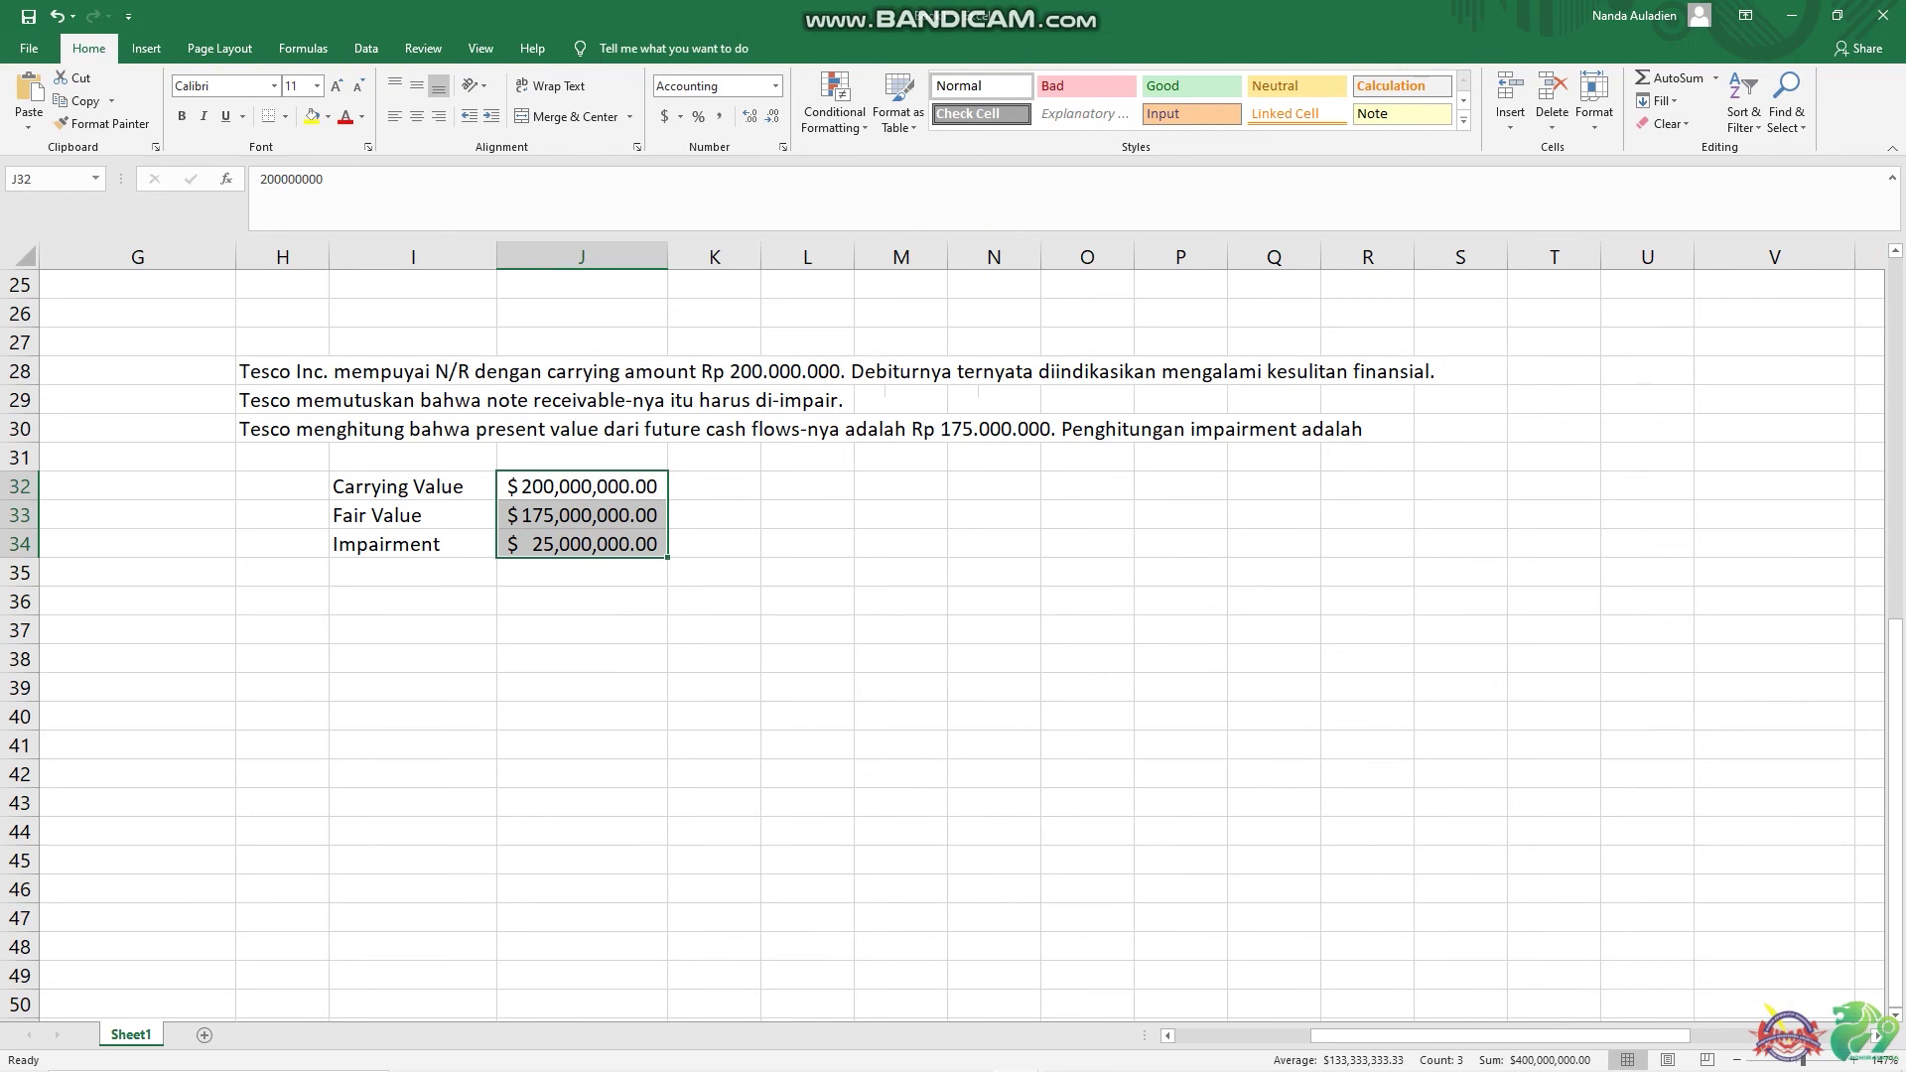
{"action": "left_click", "coordinate": [413, 601]}
- Enter the account names Bad debt expense in I36 and Allowance for doubtful Account in J37
{"action": "type", "text": "Ba"}
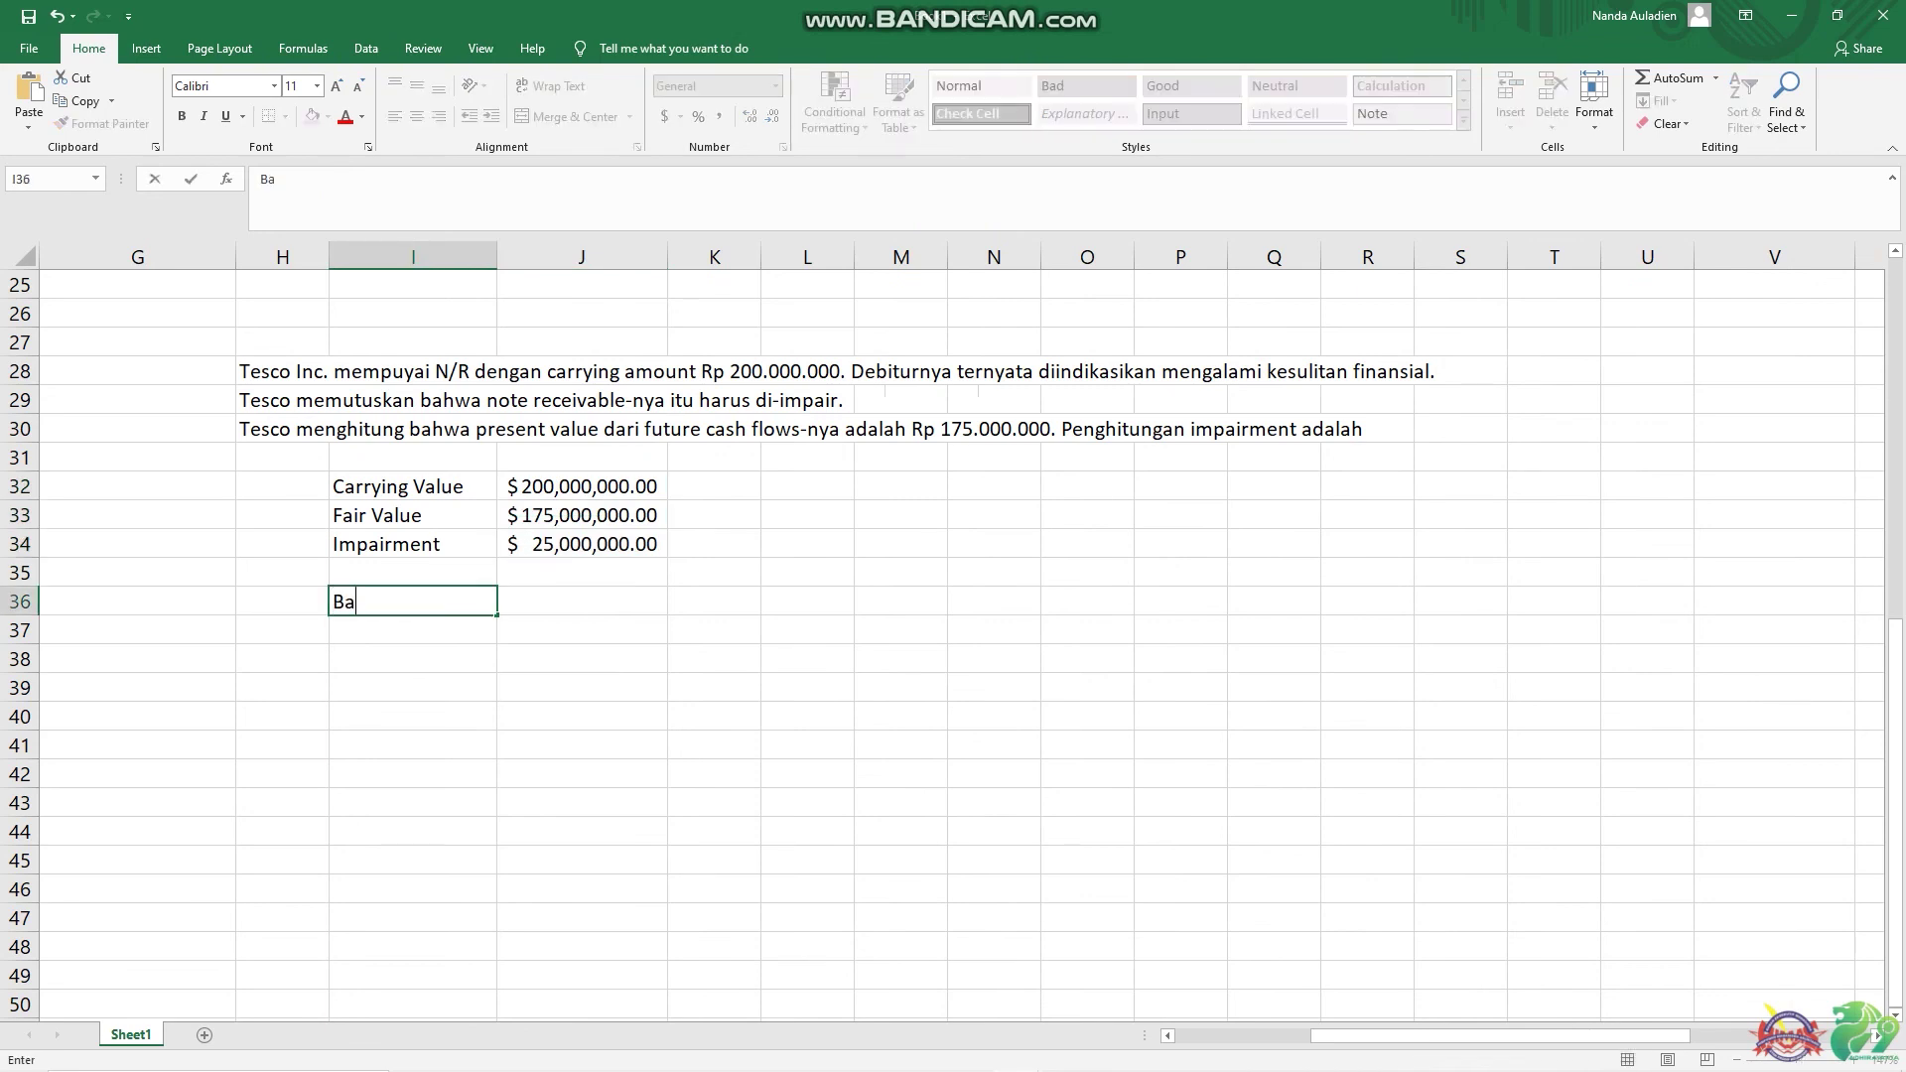
{"action": "type", "text": "d debt expendxe"}
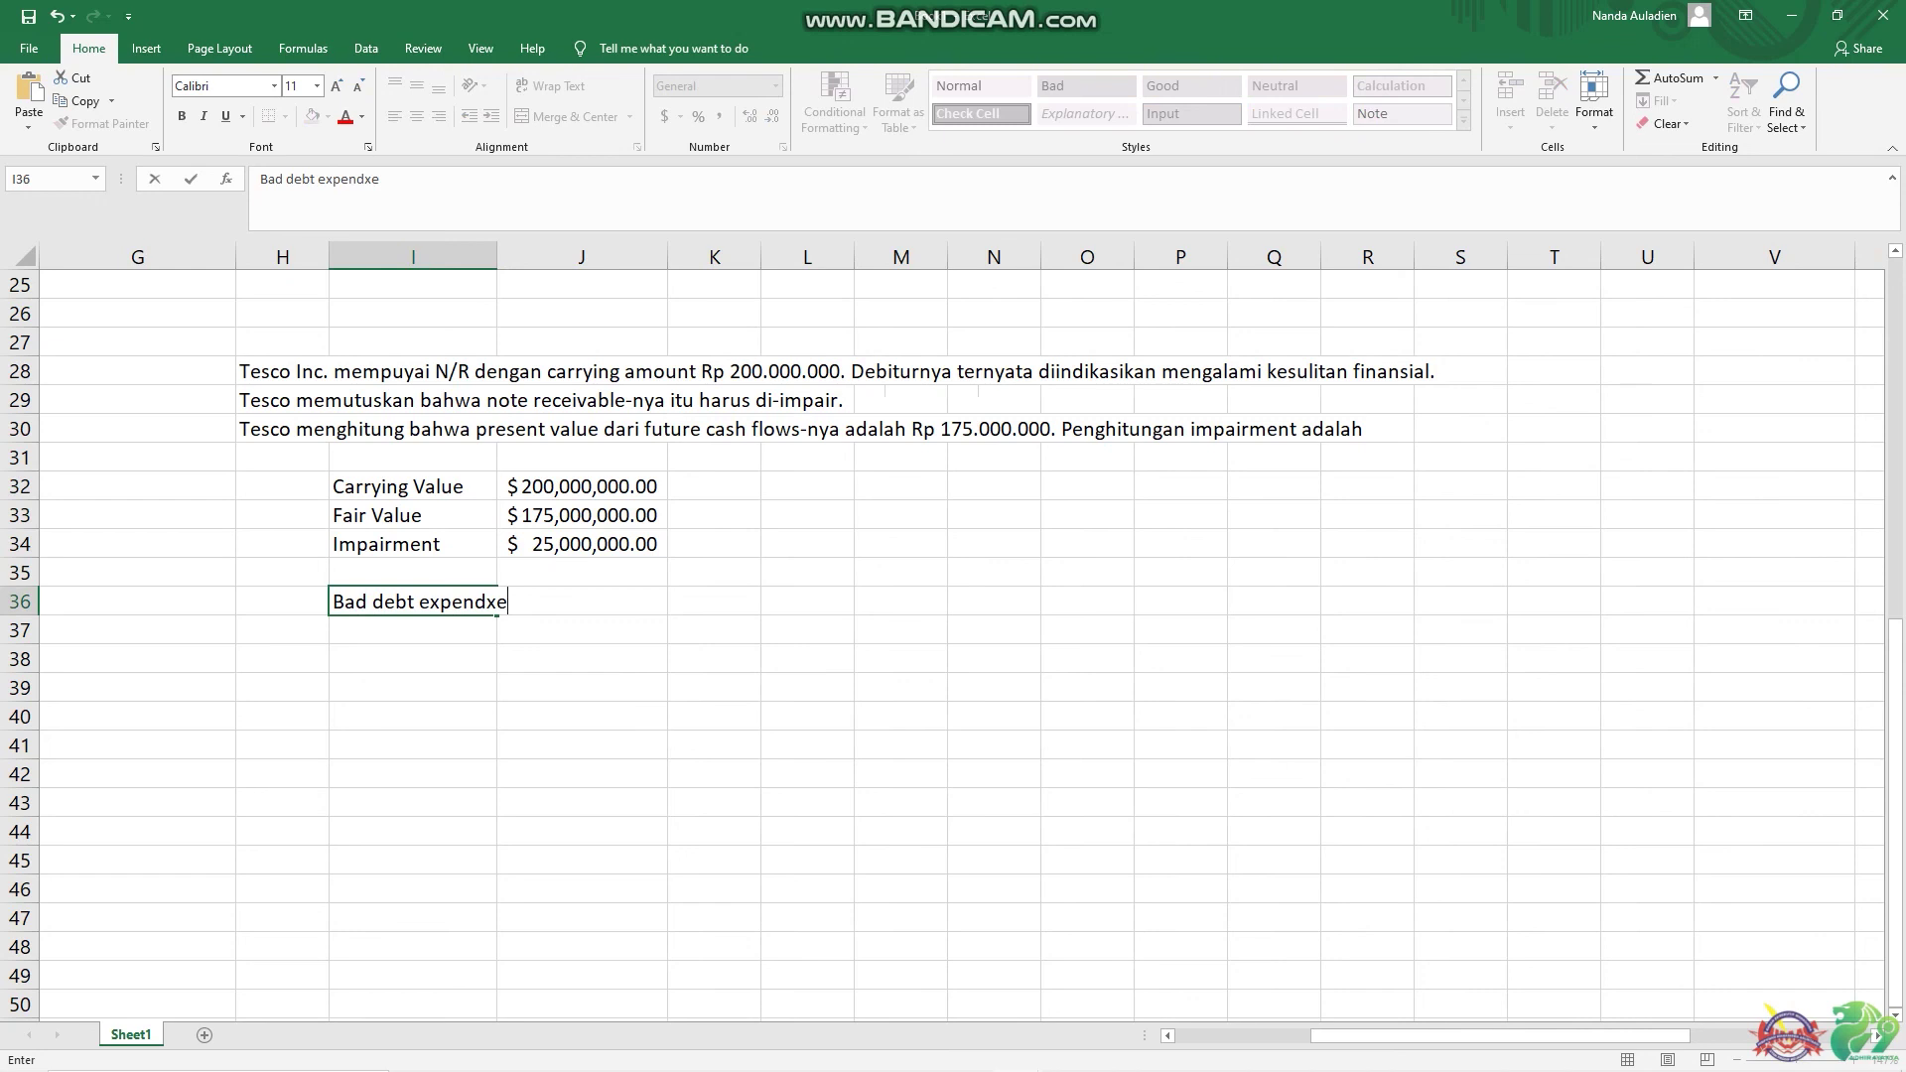
{"action": "key", "text": "BackSpace"}
{"action": "key", "text": "BackSpace"}
{"action": "key", "text": "BackSpace"}
{"action": "type", "text": "se"}
{"action": "left_click", "coordinate": [413, 688]}
{"action": "left_click", "coordinate": [582, 688]}
{"action": "key", "text": "Up"}
{"action": "key", "text": "Up"}
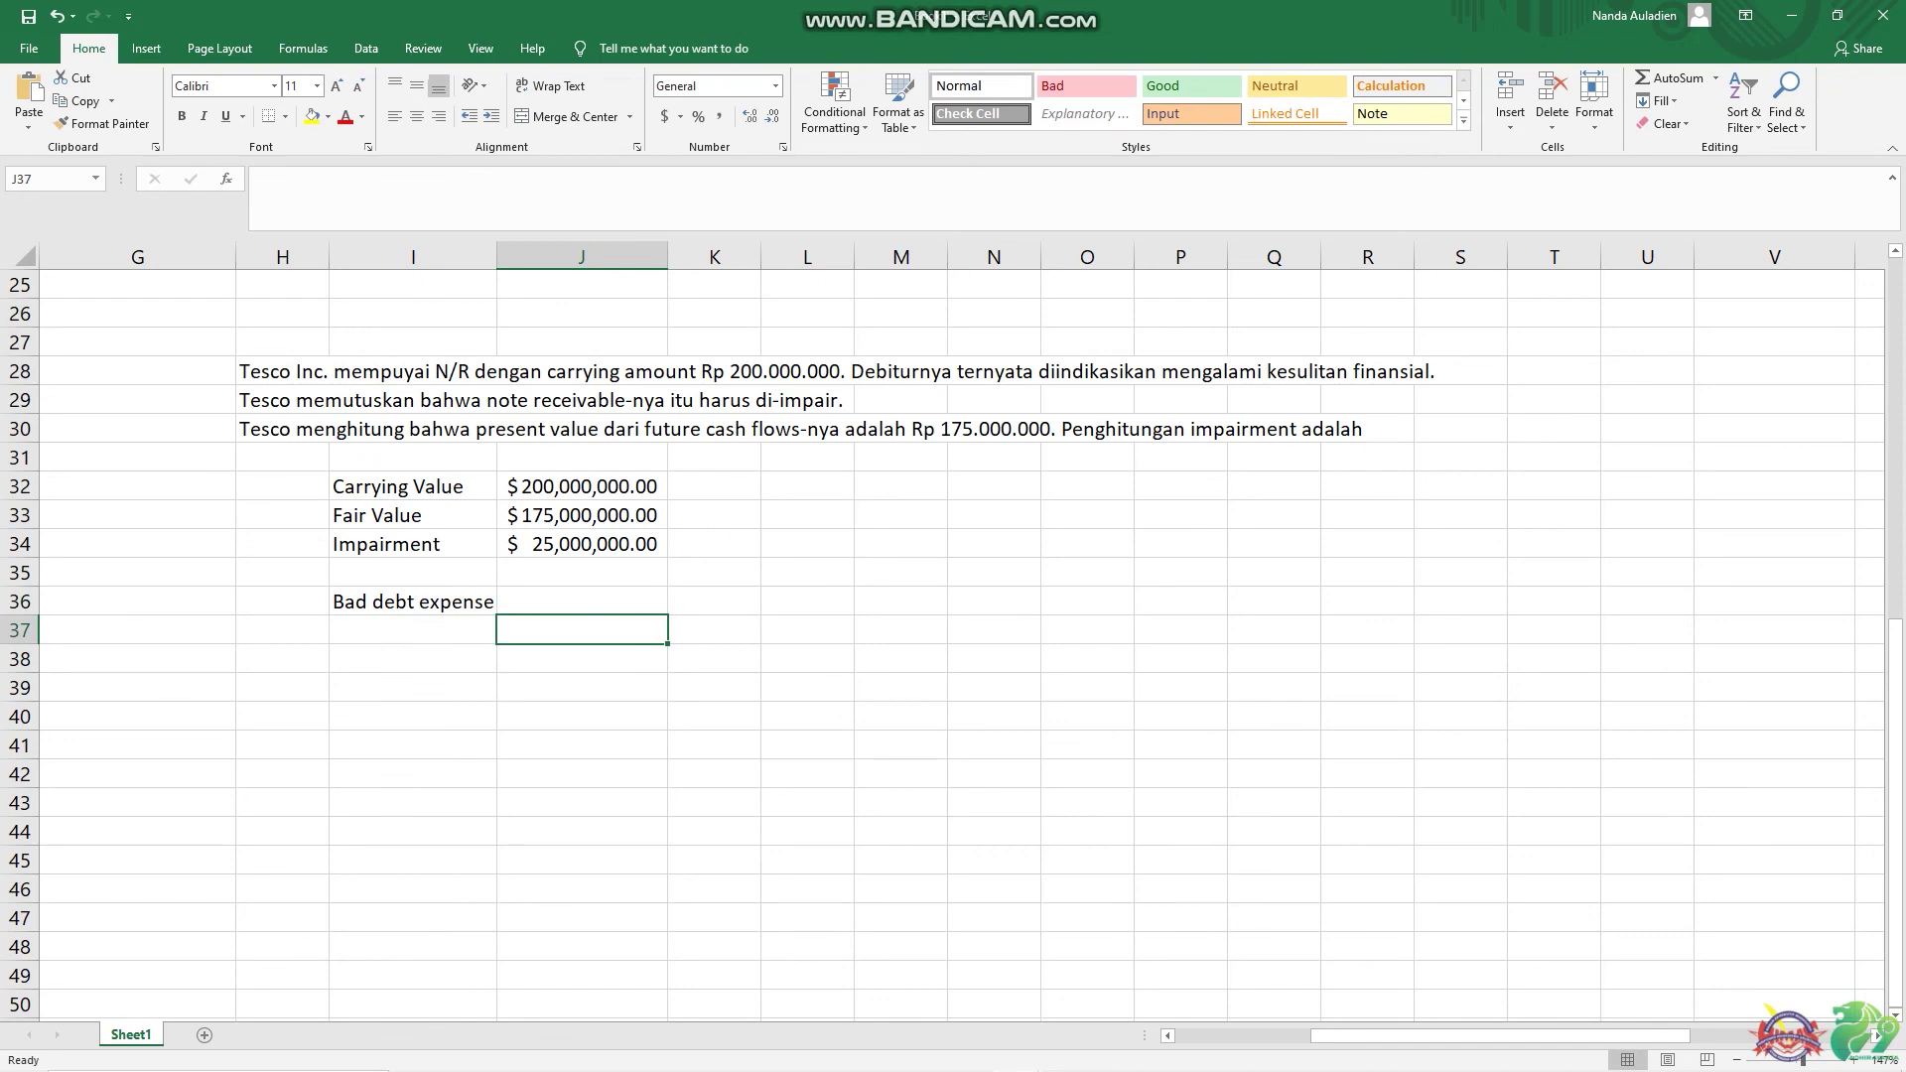
{"action": "type", "text": "A"}
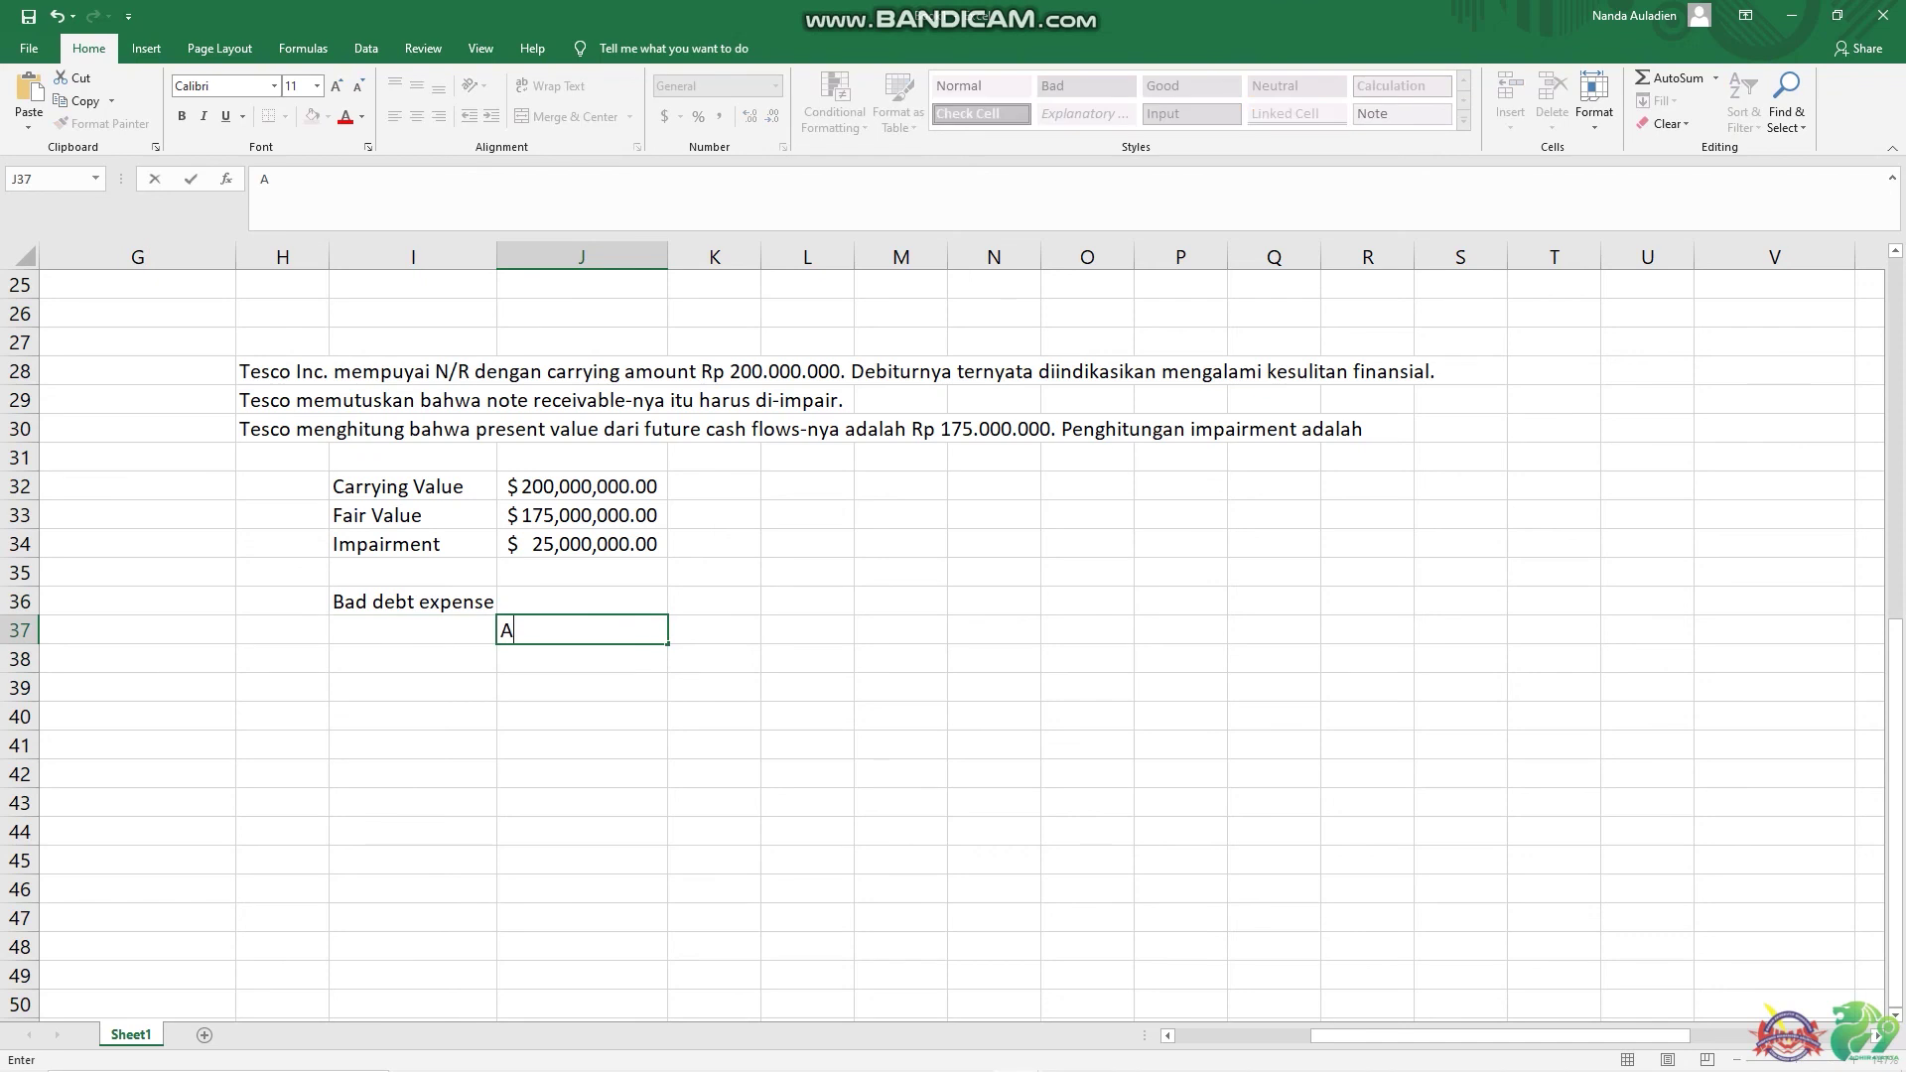
{"action": "type", "text": "llowance for doubt"}
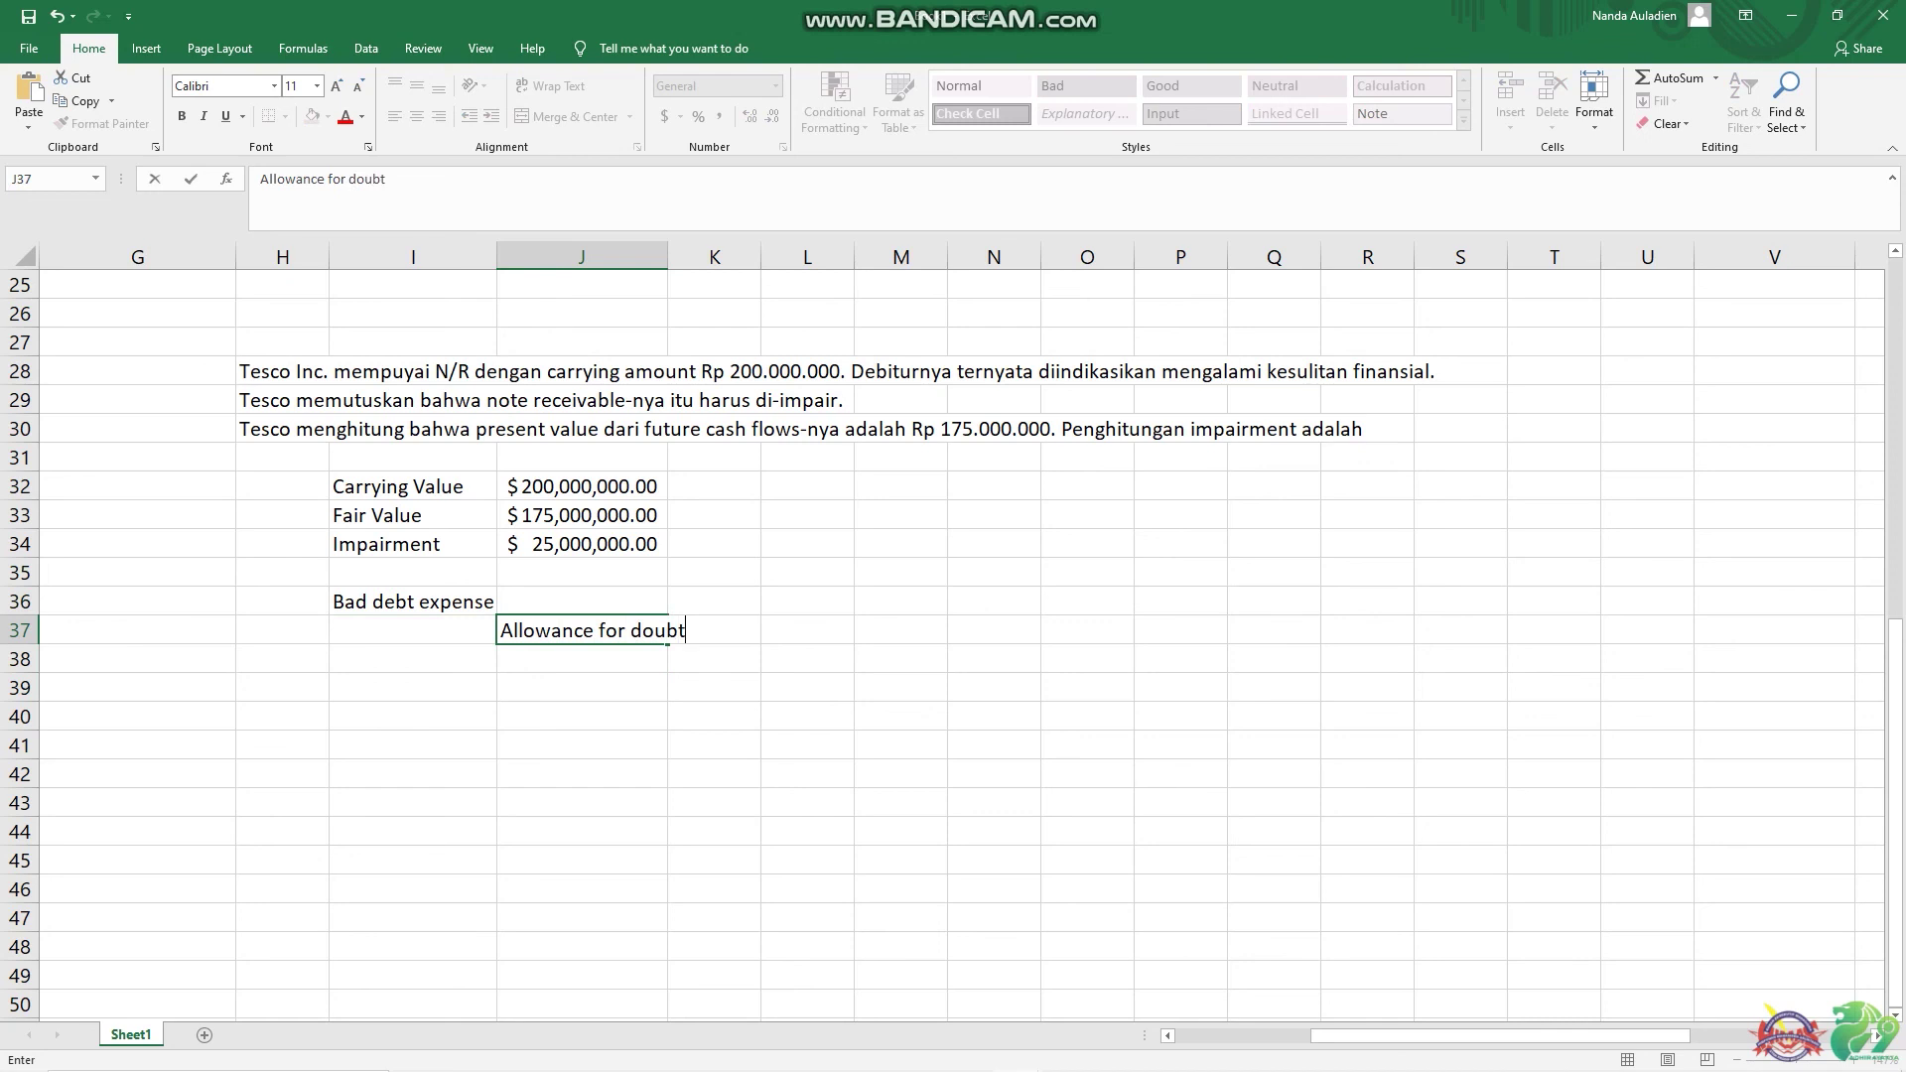
{"action": "type", "text": "ful Account"}
{"action": "key", "text": "Right"}
{"action": "key", "text": "Right"}
{"action": "key", "text": "Right"}
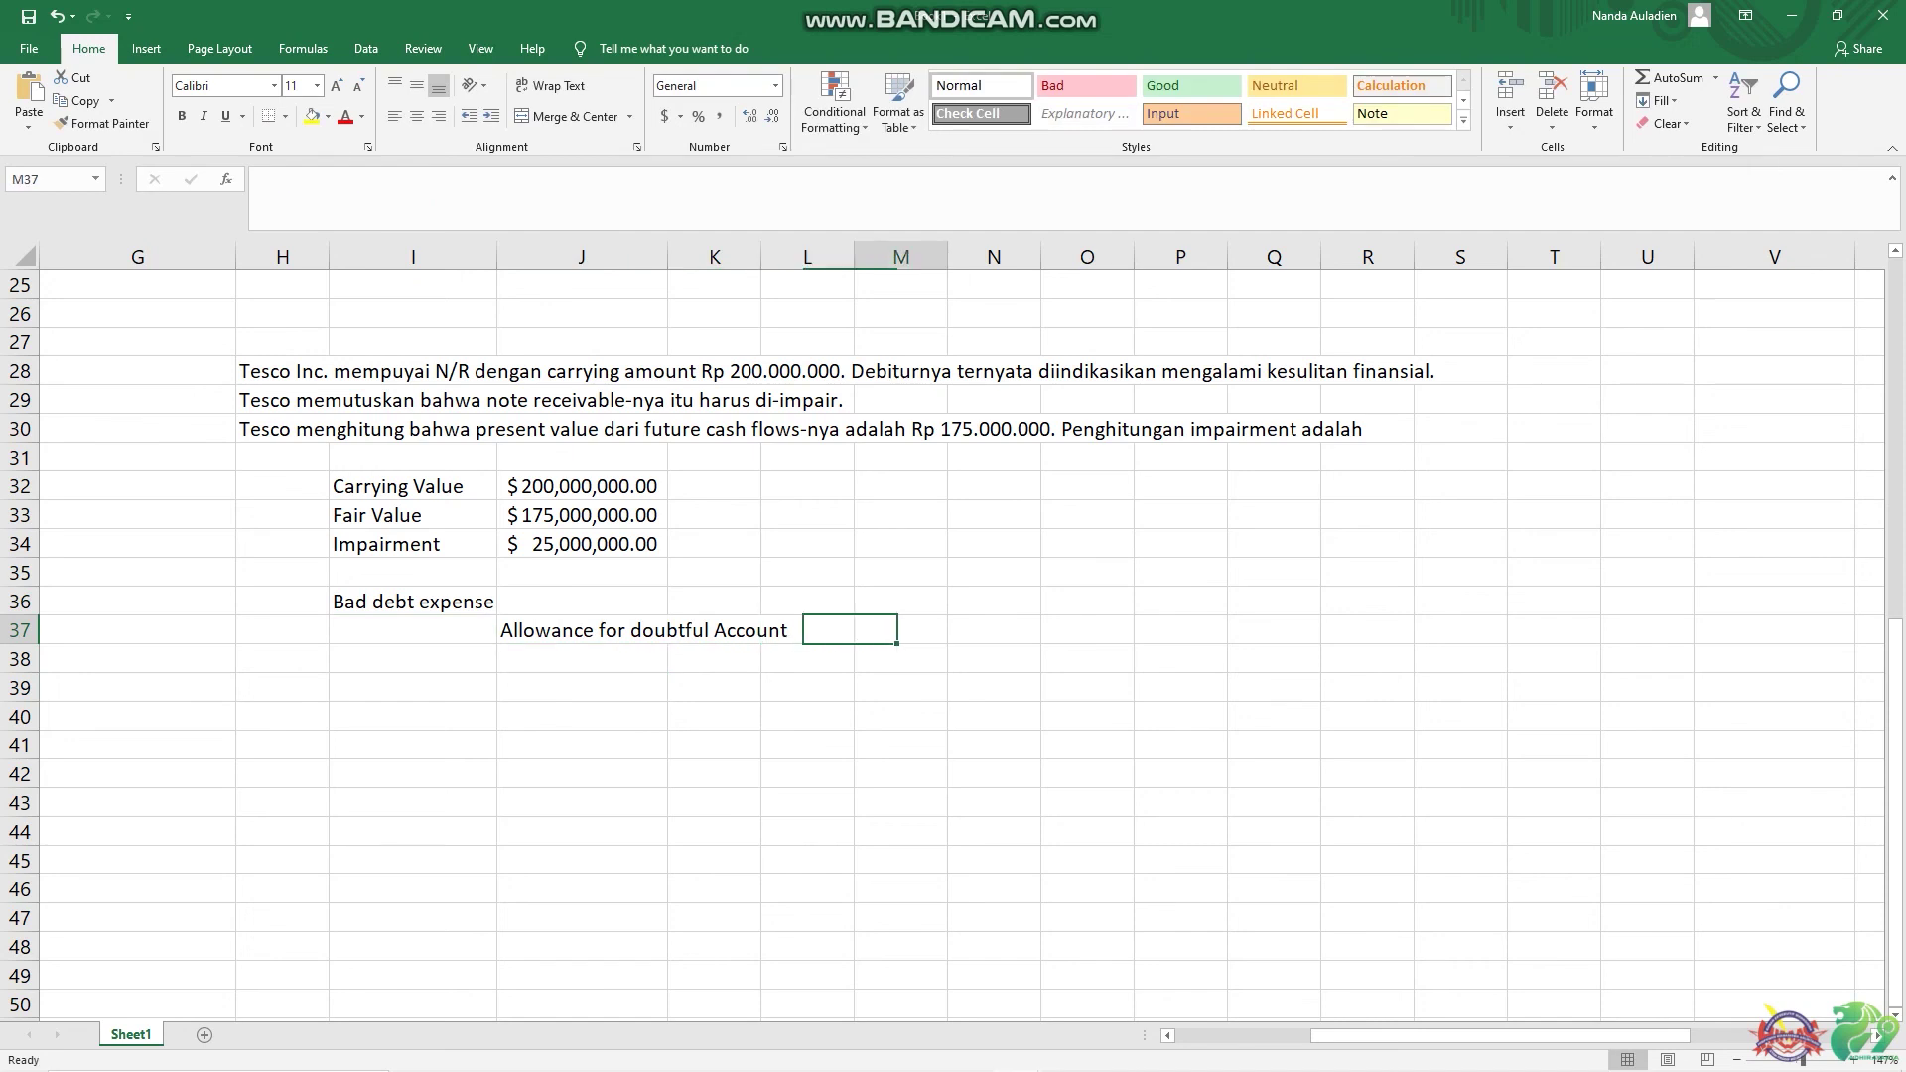
- Link the M36 debit to =J34 ($25,000,000.00) and start the matching =J34 credit in N37
{"action": "key", "text": "Up"}
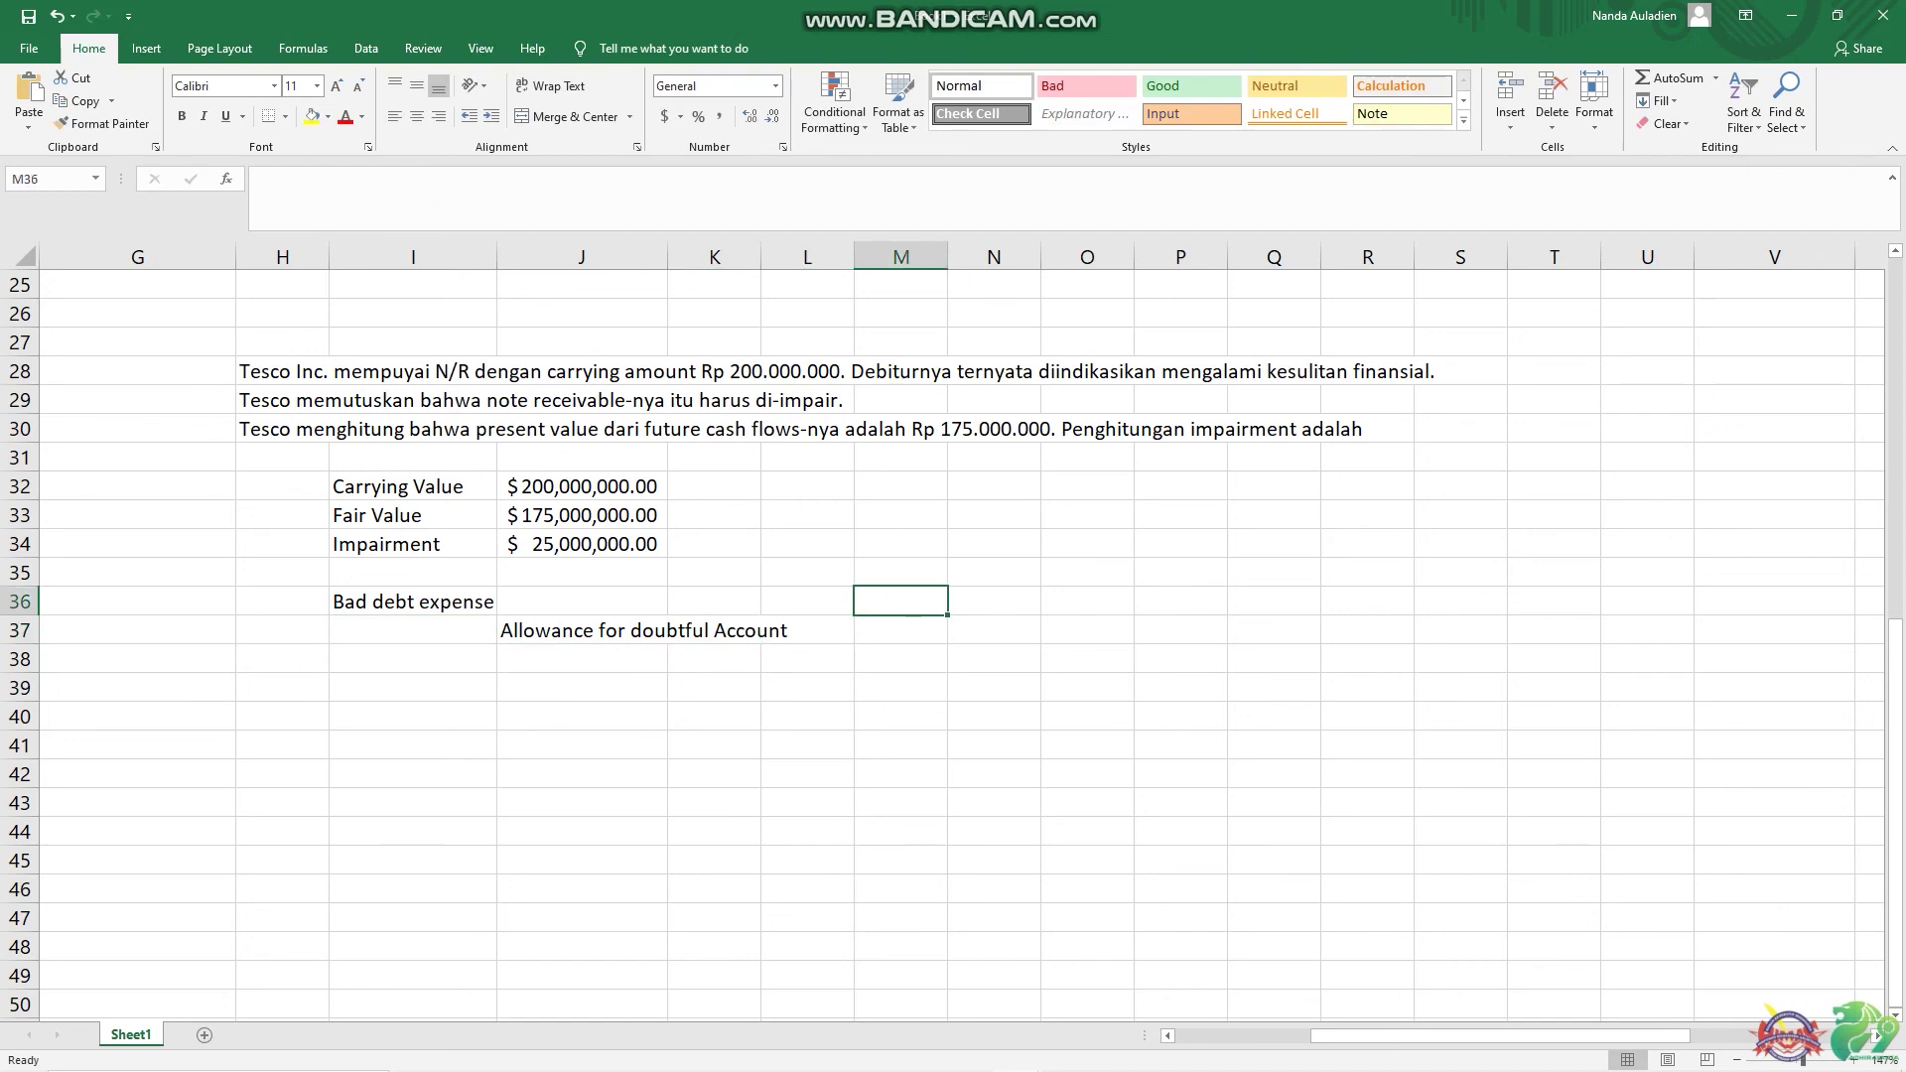
{"action": "type", "text": "="}
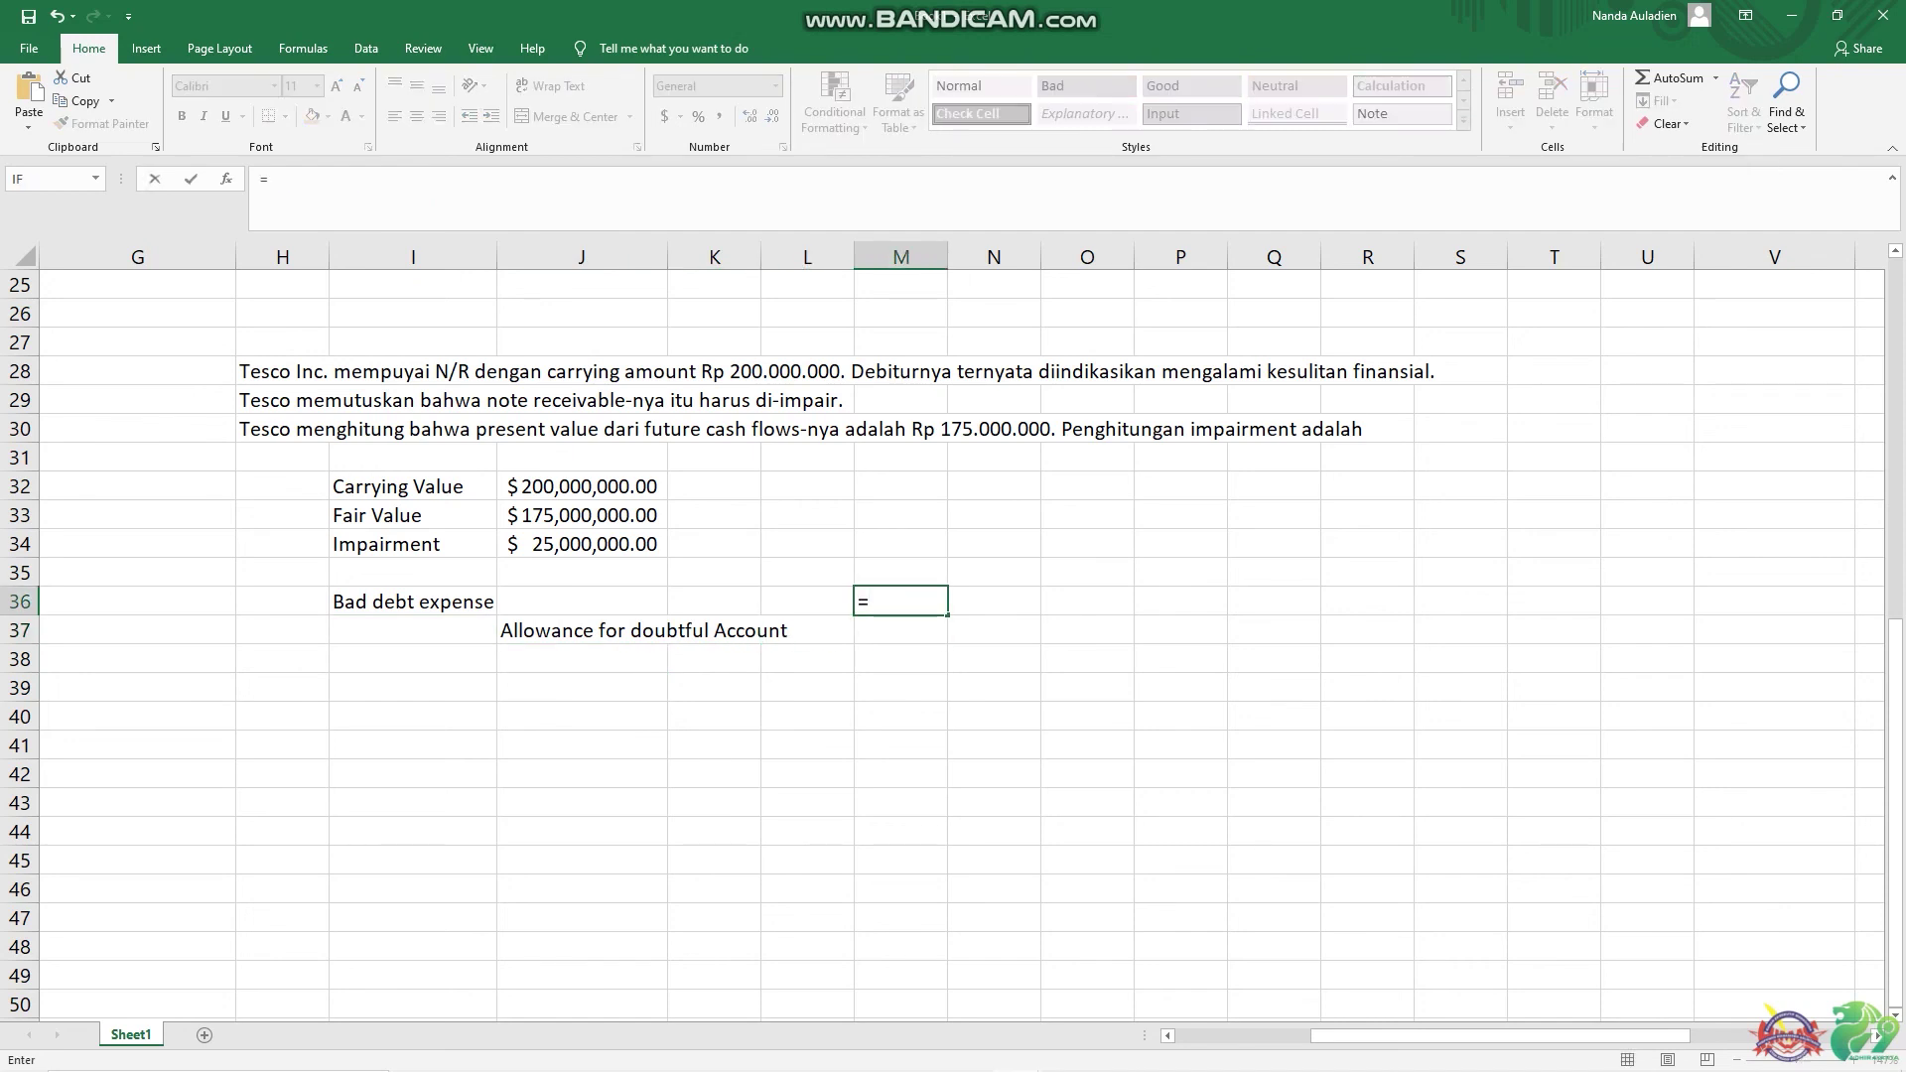
{"action": "key", "text": "Up"}
{"action": "key", "text": "Up"}
{"action": "key", "text": "Left"}
{"action": "key", "text": "Left"}
{"action": "key", "text": "Left"}
{"action": "key", "text": "Return"}
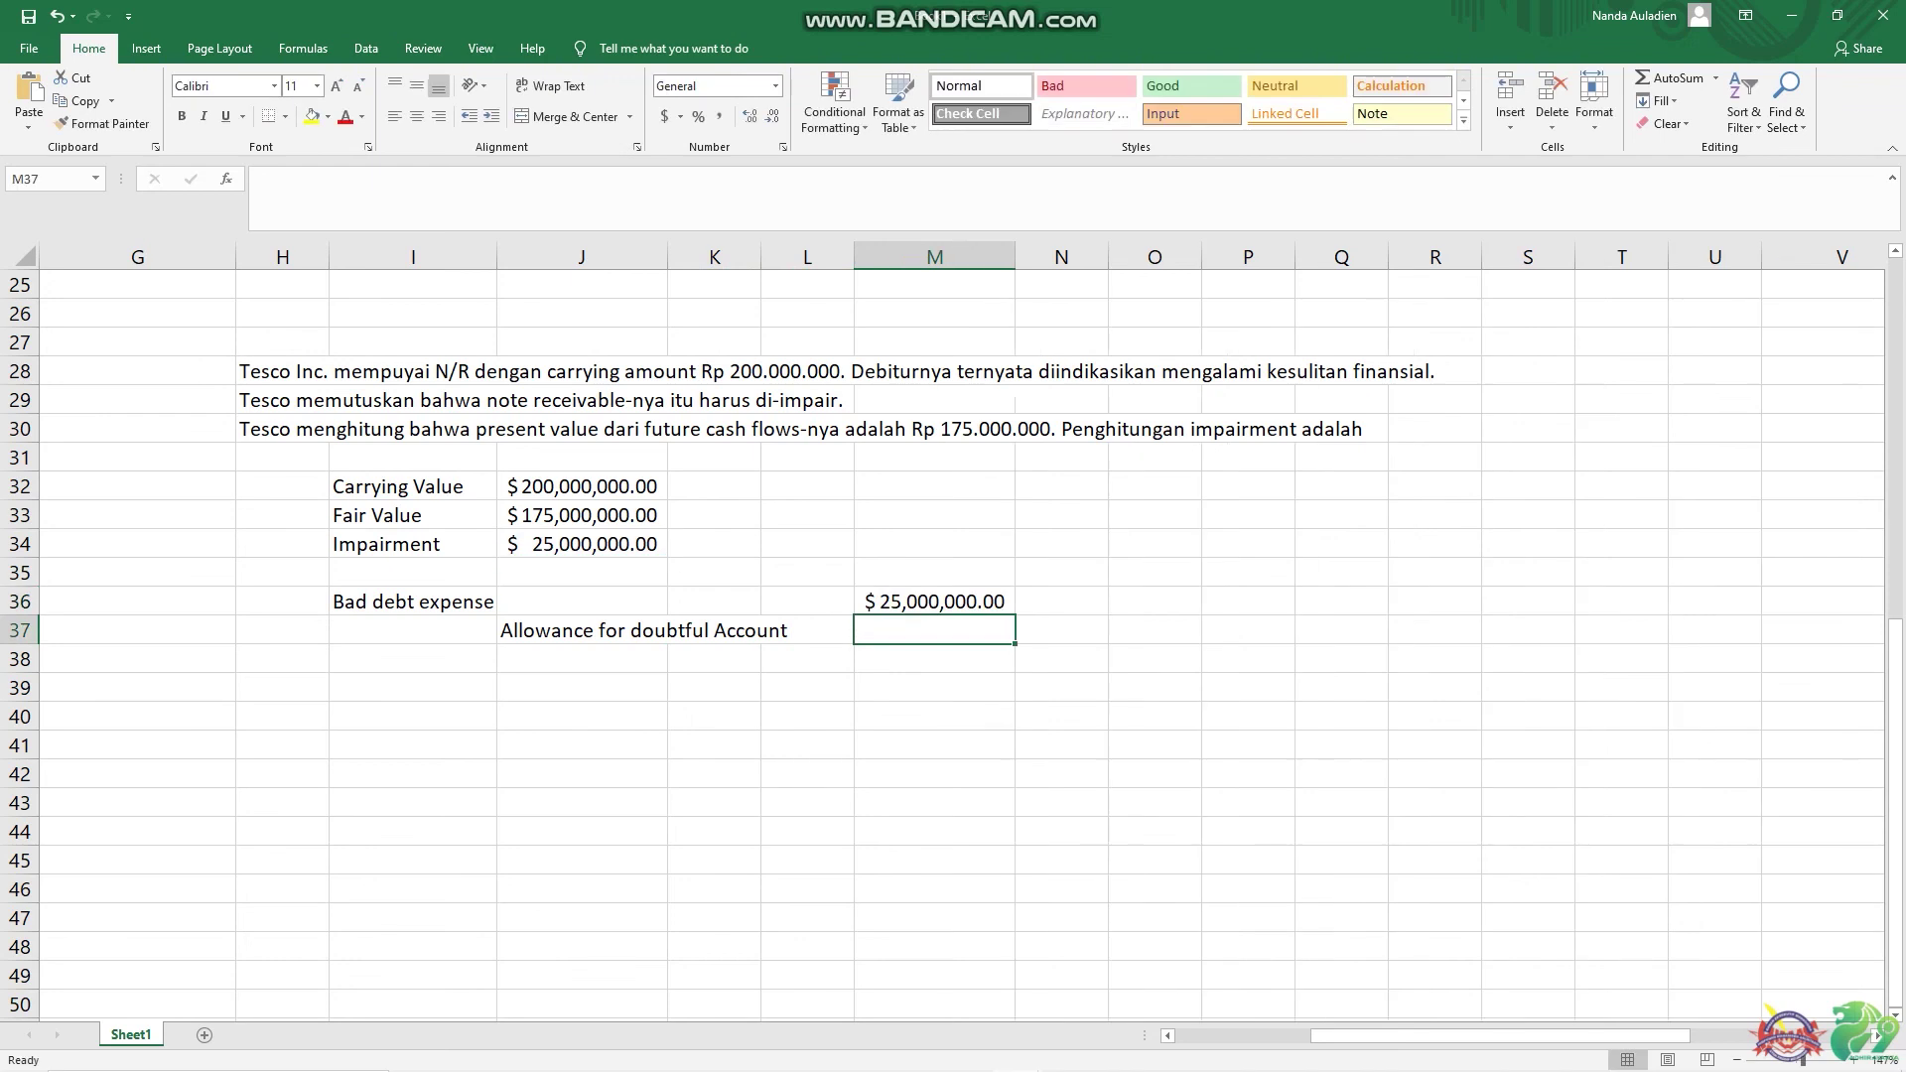
{"action": "key", "text": "Right"}
{"action": "type", "text": "+"}
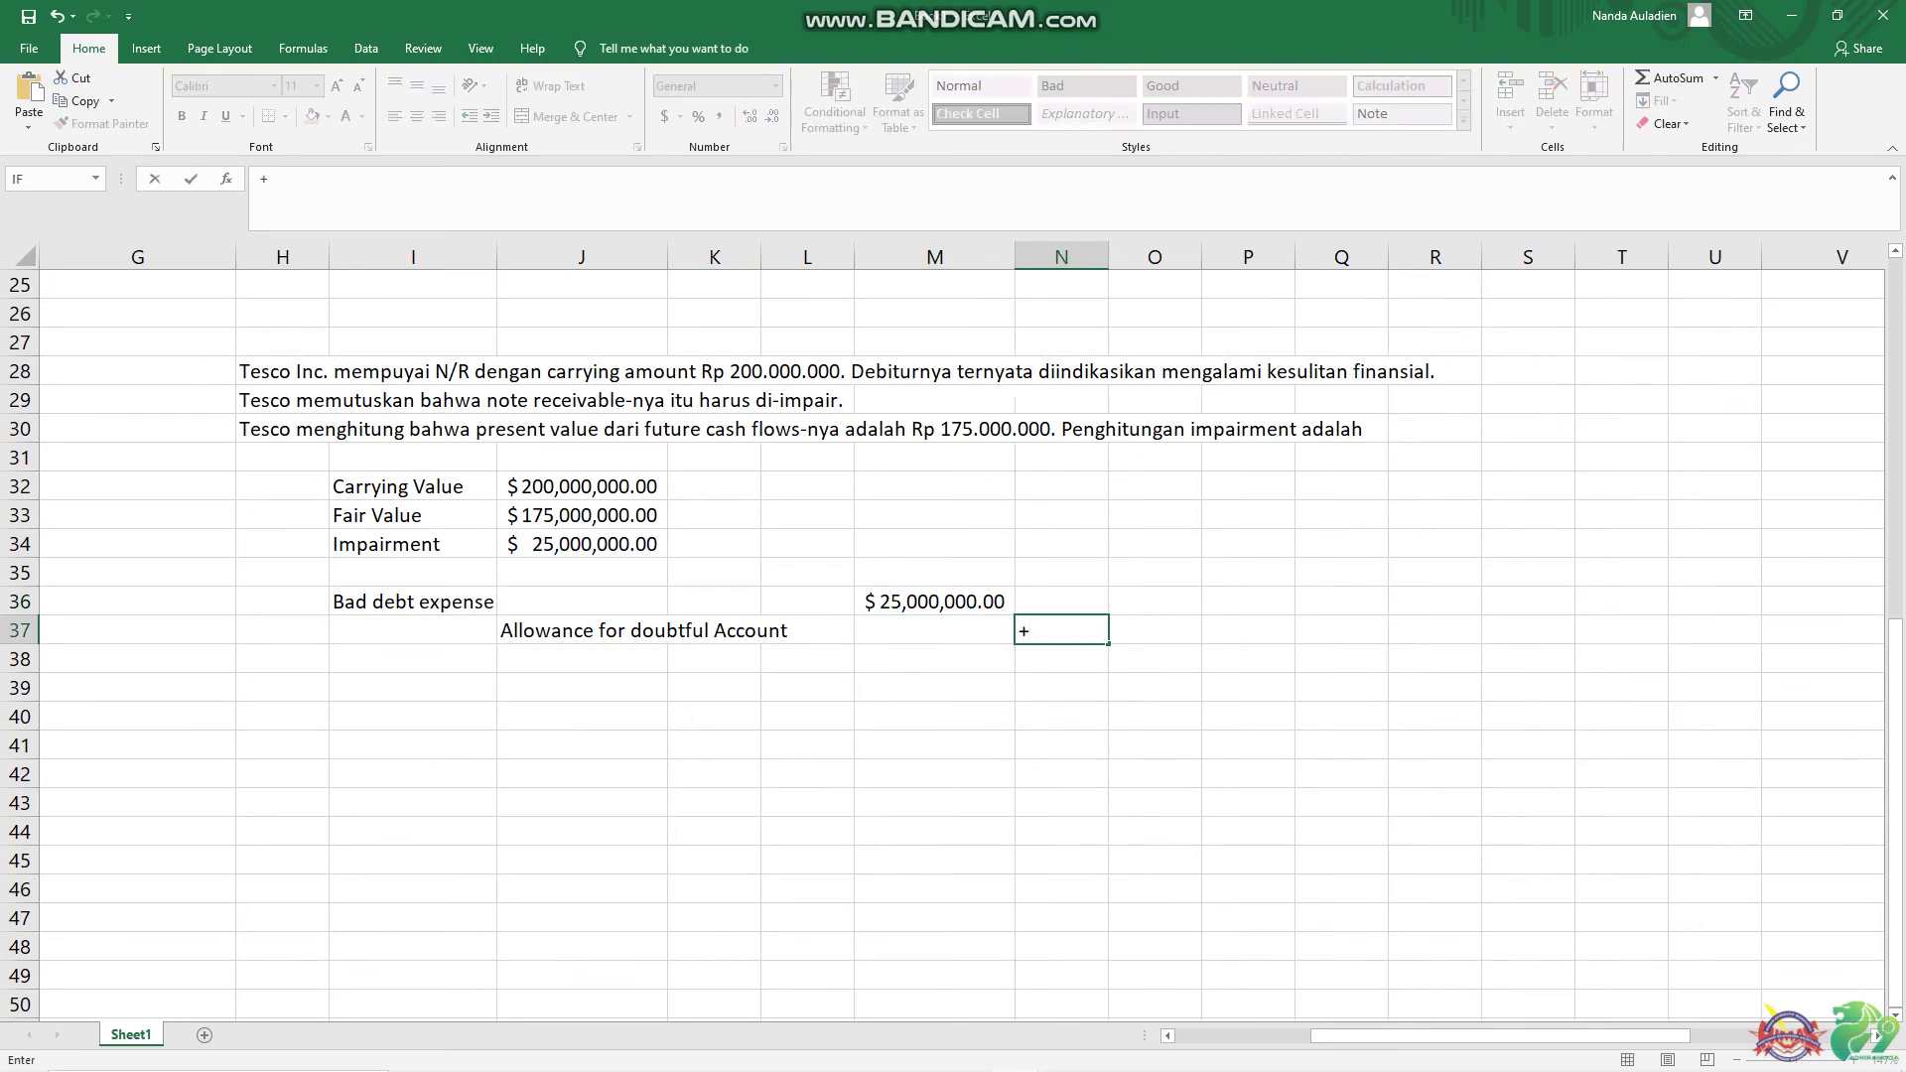
{"action": "key", "text": "BackSpace"}
{"action": "type", "text": "="}
{"action": "key", "text": "Up"}
{"action": "key", "text": "Up"}
{"action": "key", "text": "Up"}
{"action": "key", "text": "Left"}
{"action": "key", "text": "Left"}
{"action": "key", "text": "Left"}
{"action": "key", "text": "Left"}
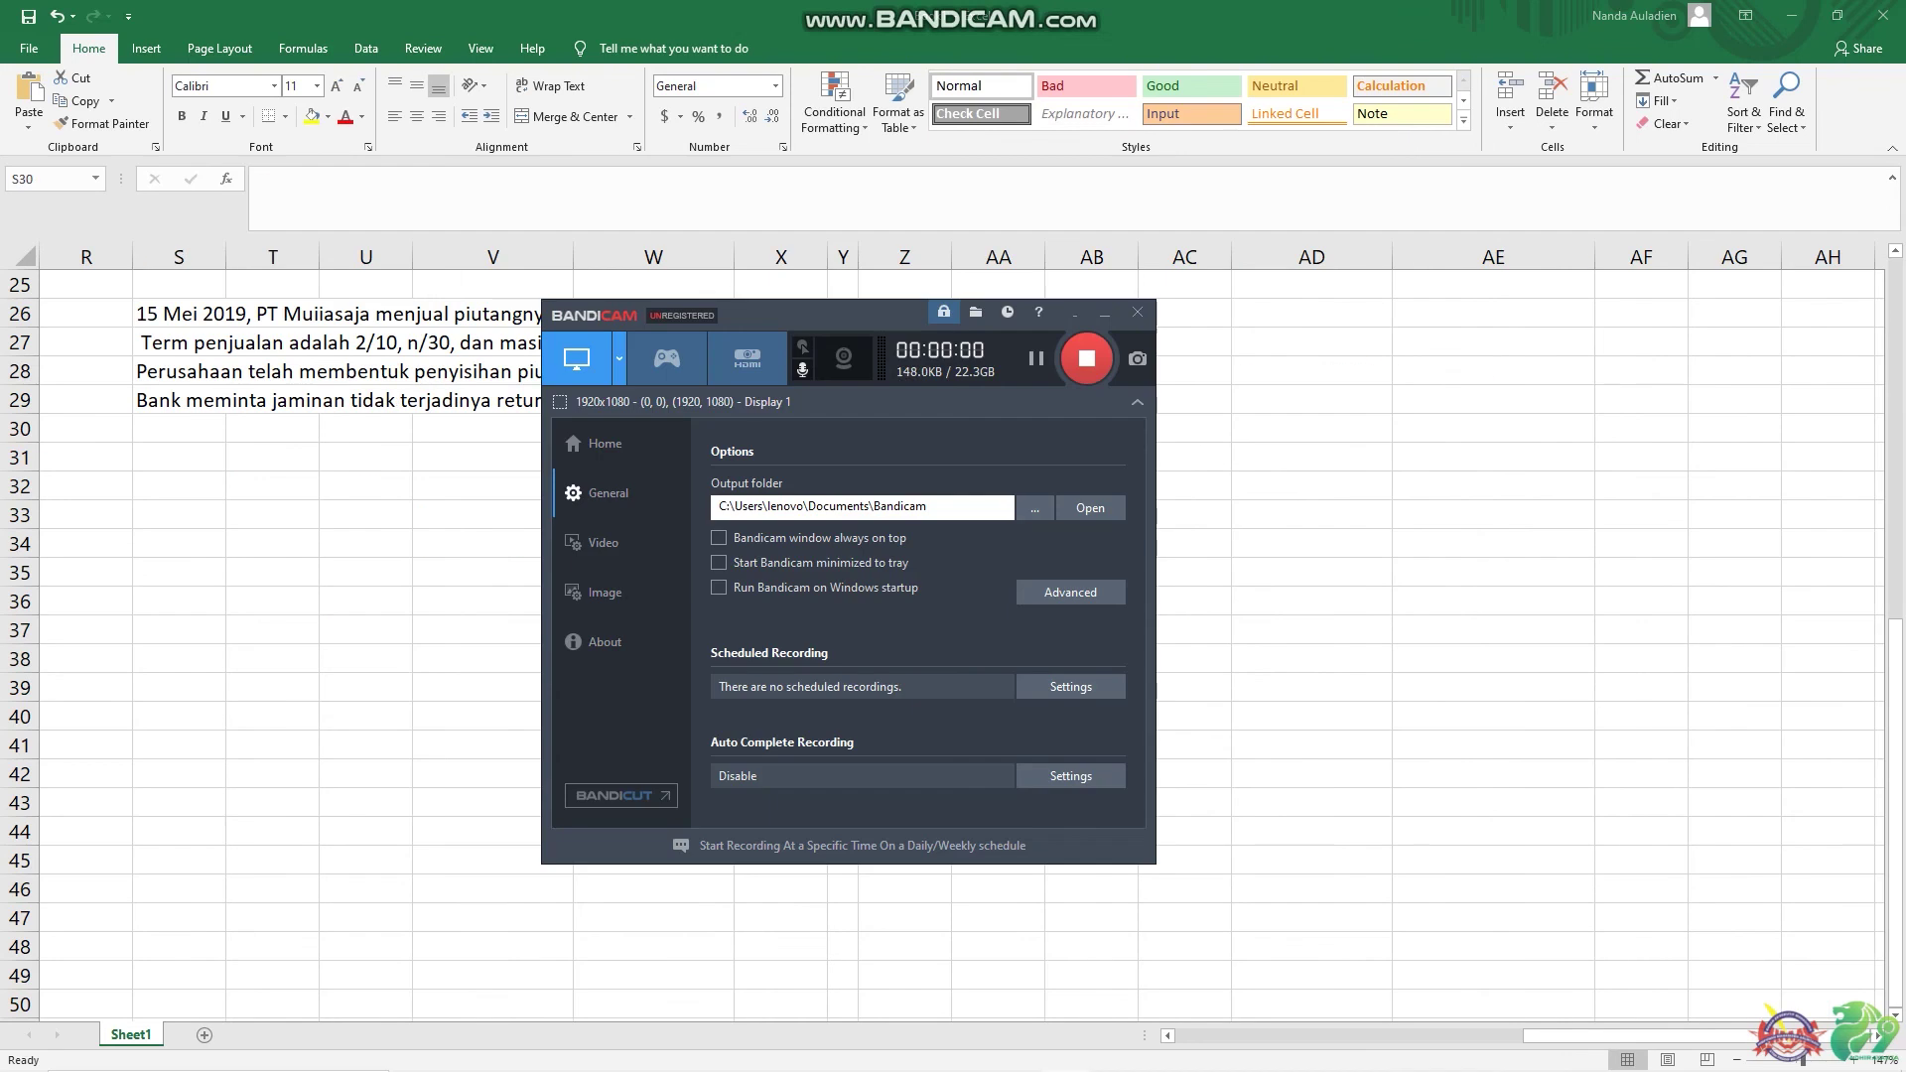
- Leave the Bandicam recorder and return to the Excel sheet with the PT Muiiasaja factoring problem
{"action": "key", "text": "alt+Tab"}
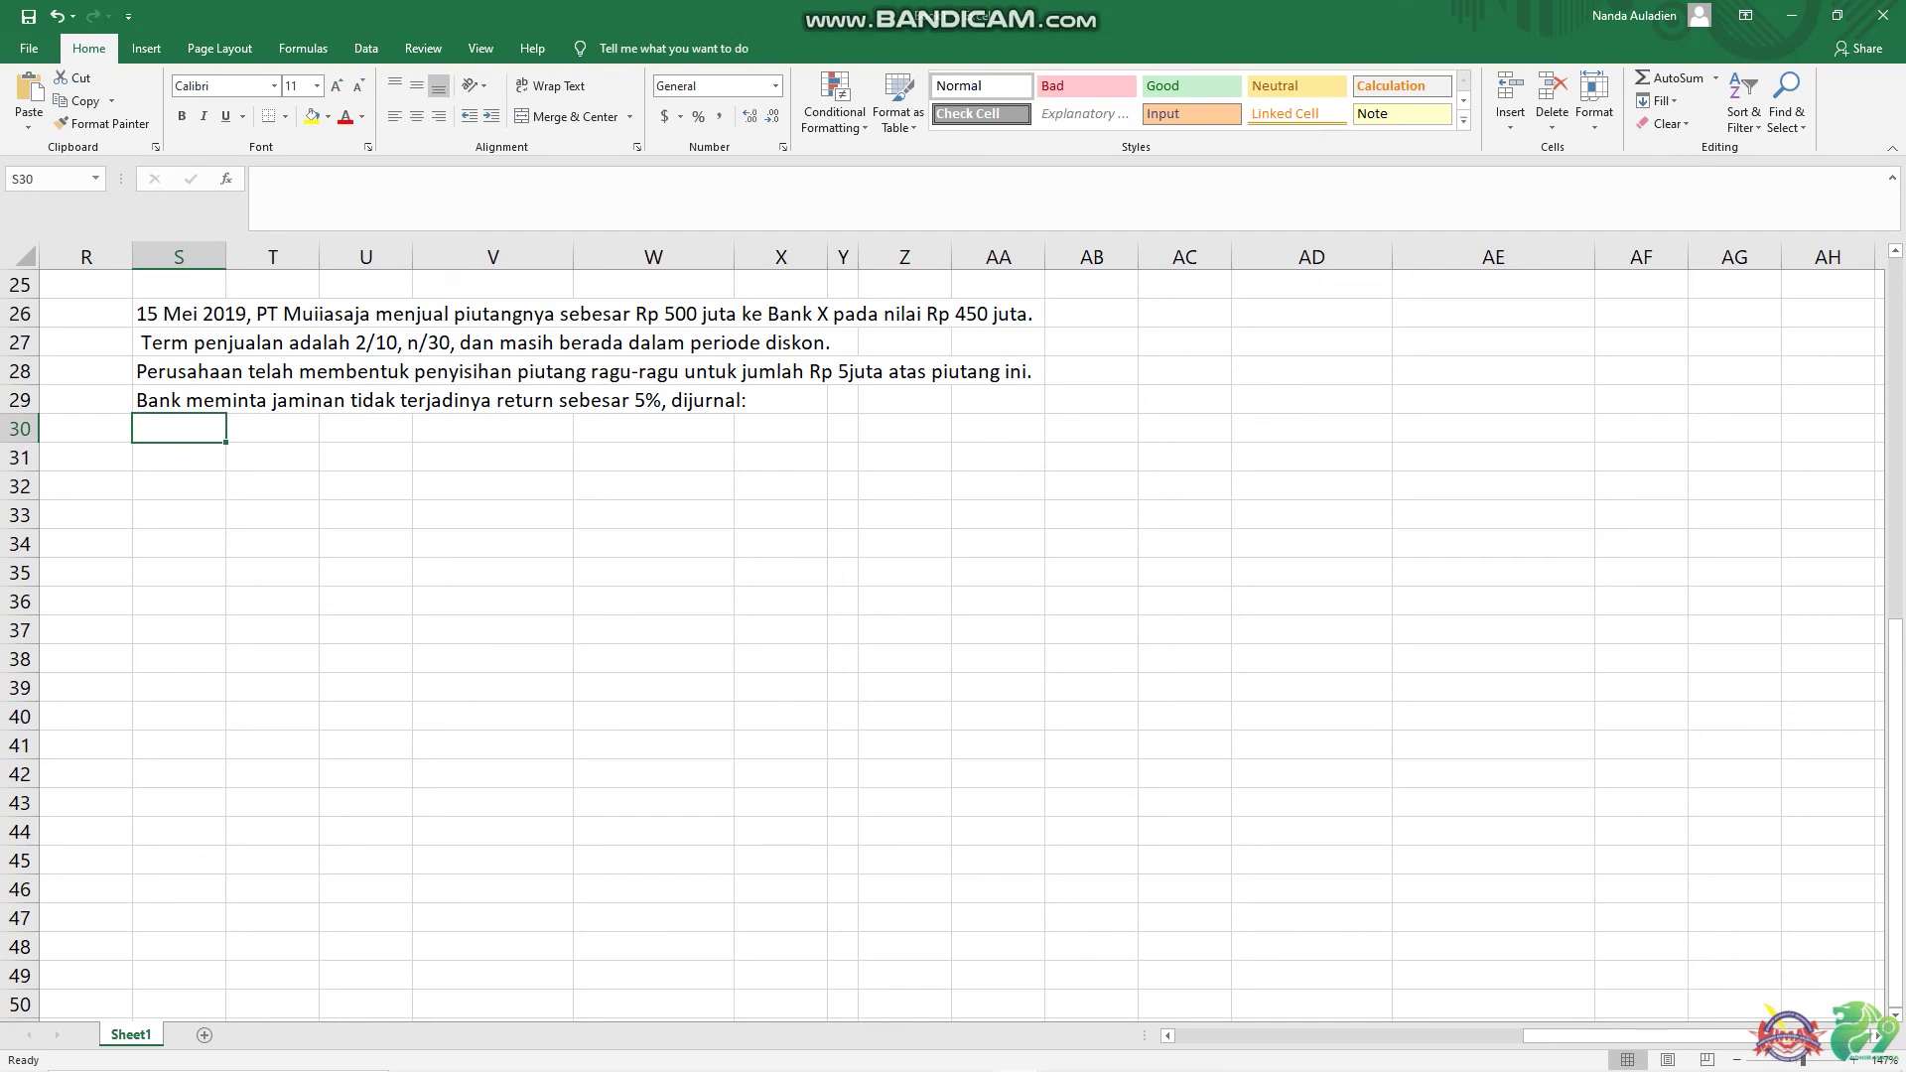
- List the debit accounts Cash, Receivable from factor, Sales discount and Allowance for doubtful account in S31:S34
{"action": "key", "text": "Down"}
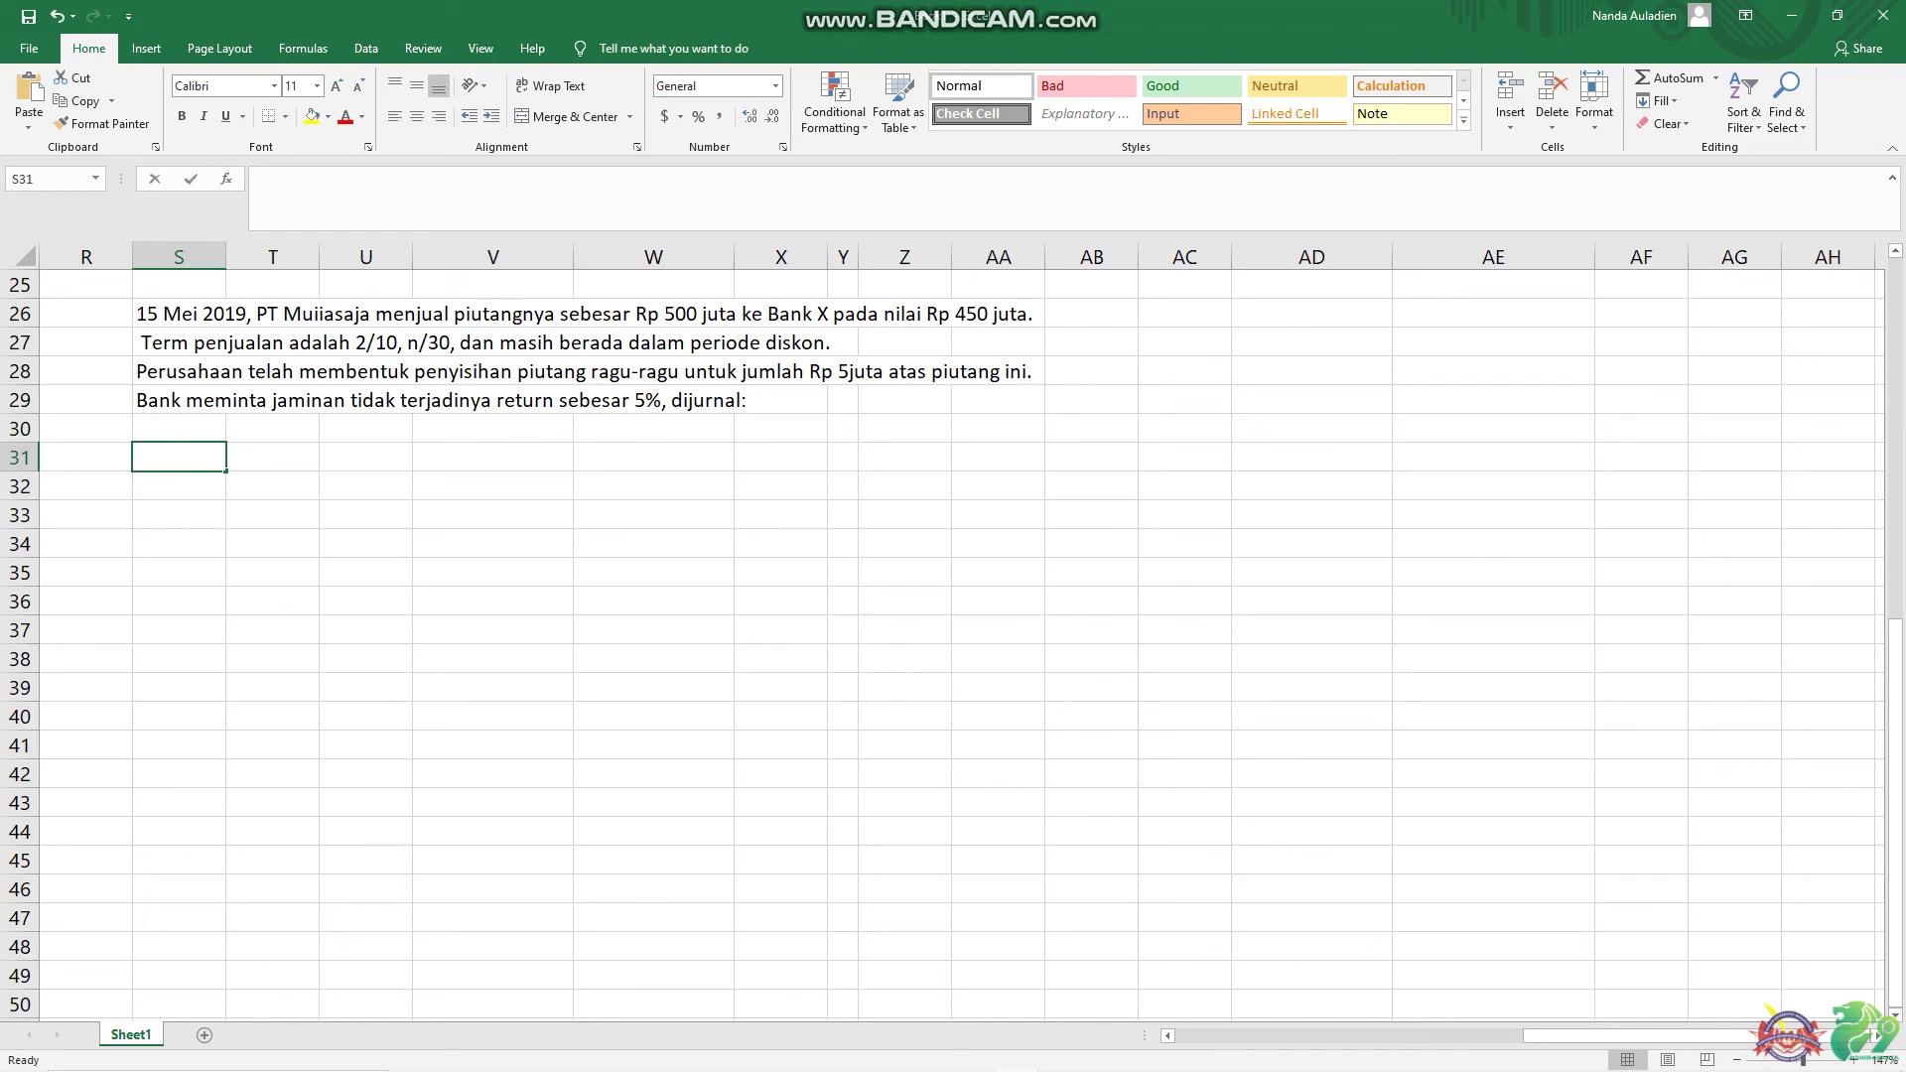
{"action": "type", "text": "Cash"}
{"action": "key", "text": "BackSpace"}
{"action": "key", "text": "BackSpace"}
{"action": "key", "text": "BackSpace"}
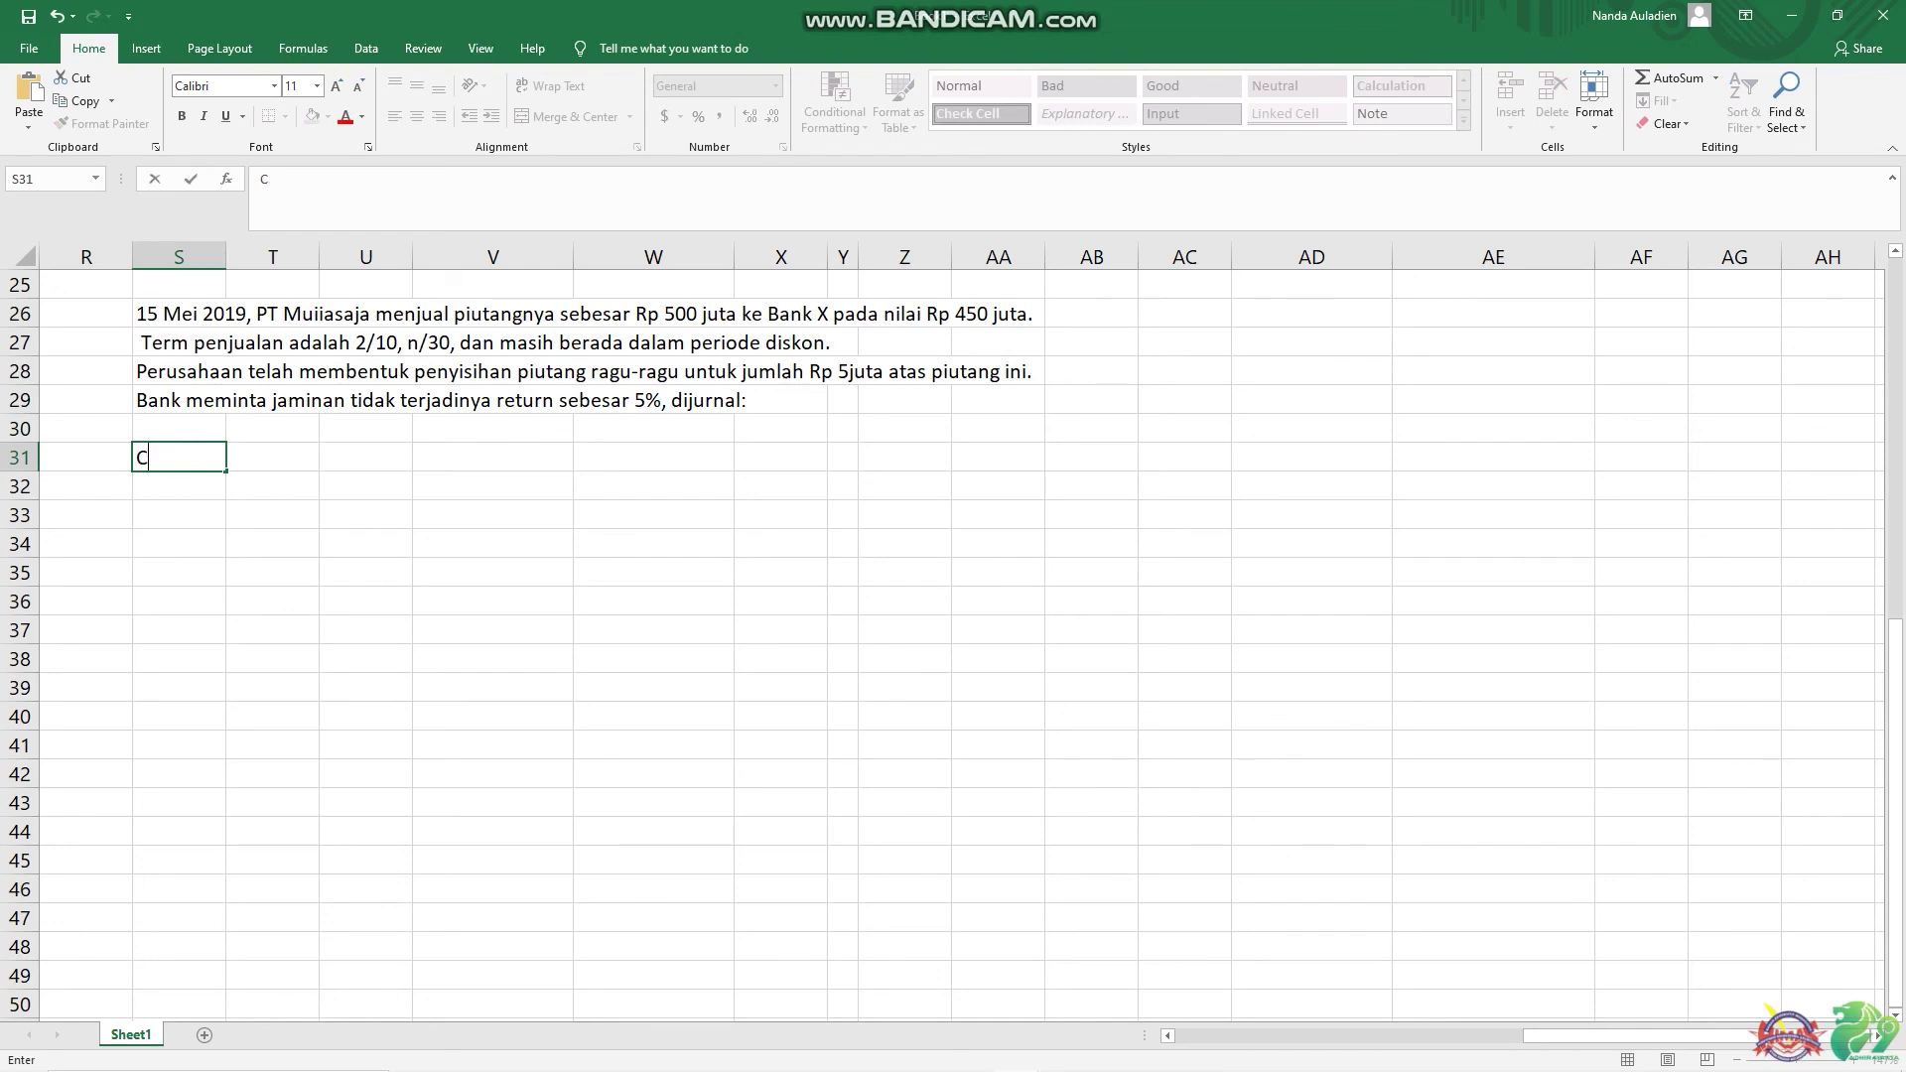
{"action": "type", "text": "ash"}
{"action": "key", "text": "Return"}
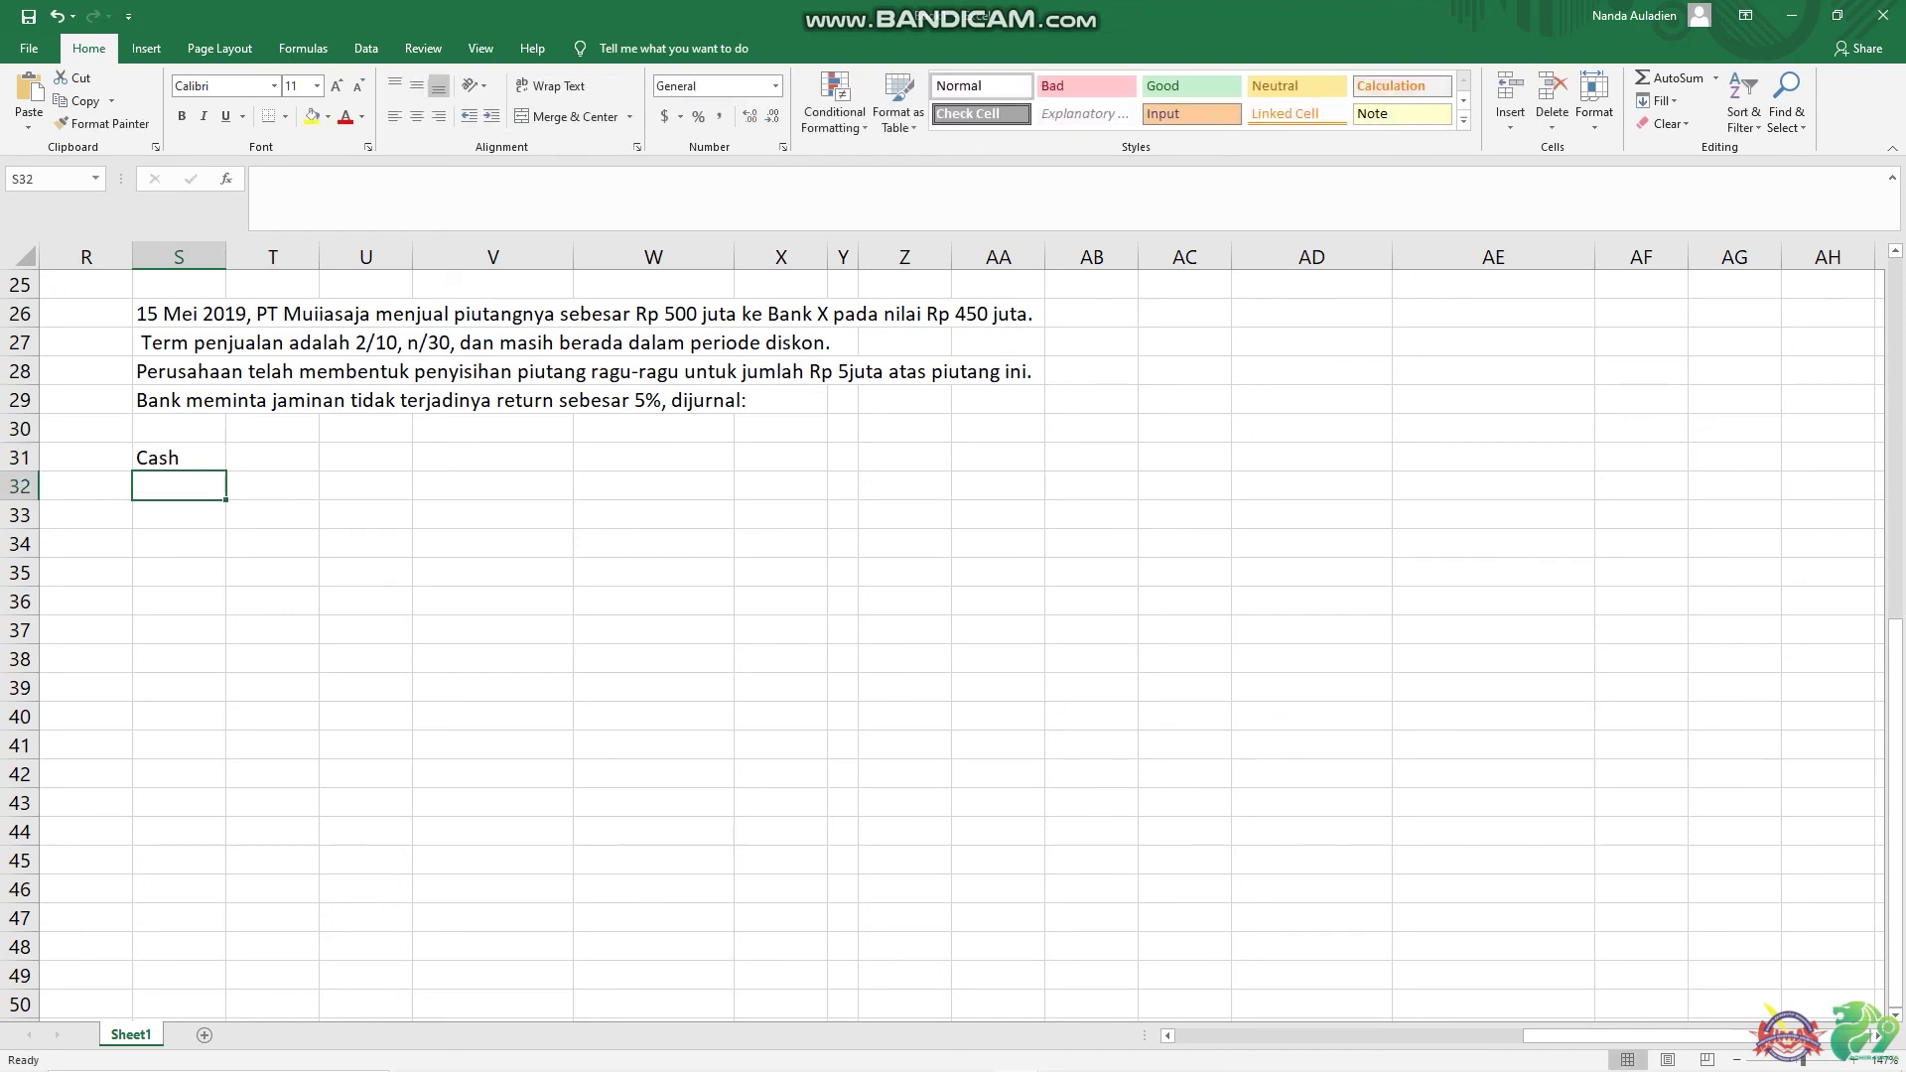
{"action": "type", "text": "Re"}
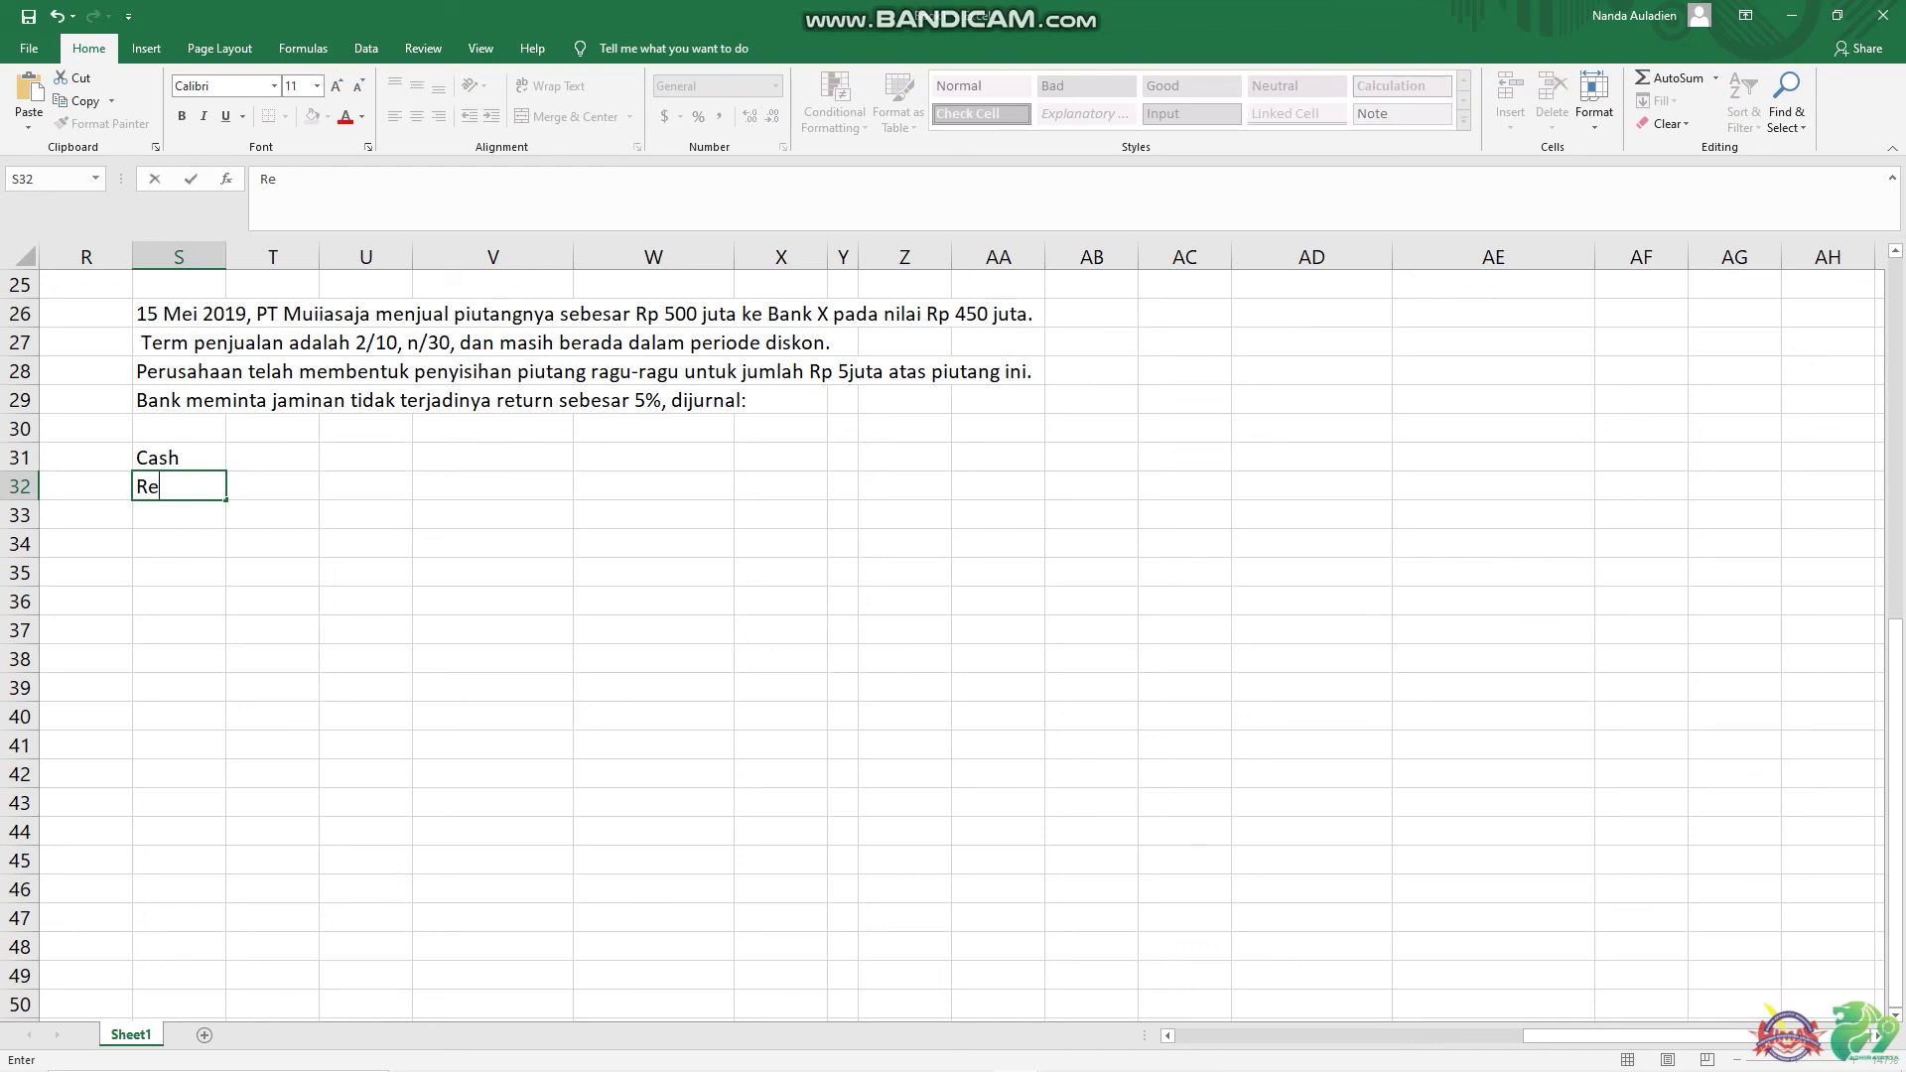
{"action": "type", "text": "ceivable from factor"}
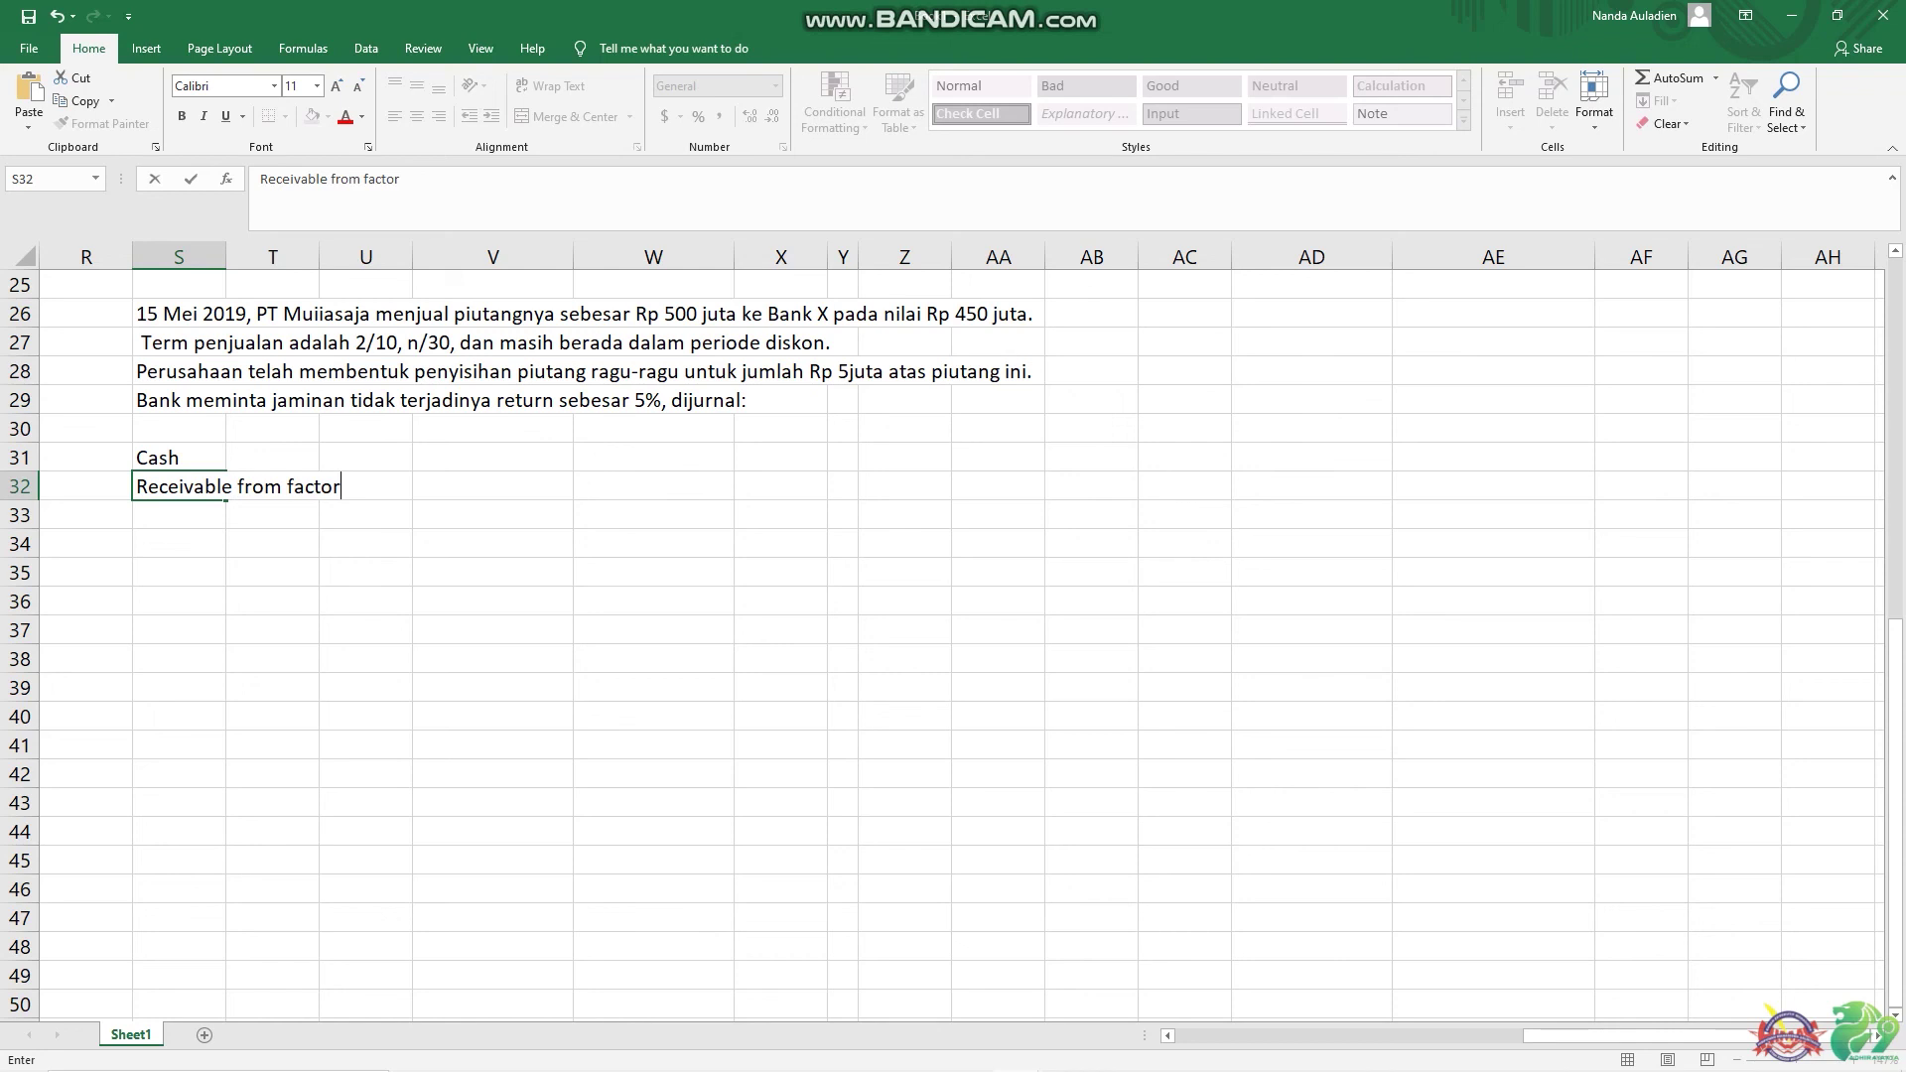
{"action": "key", "text": "Return"}
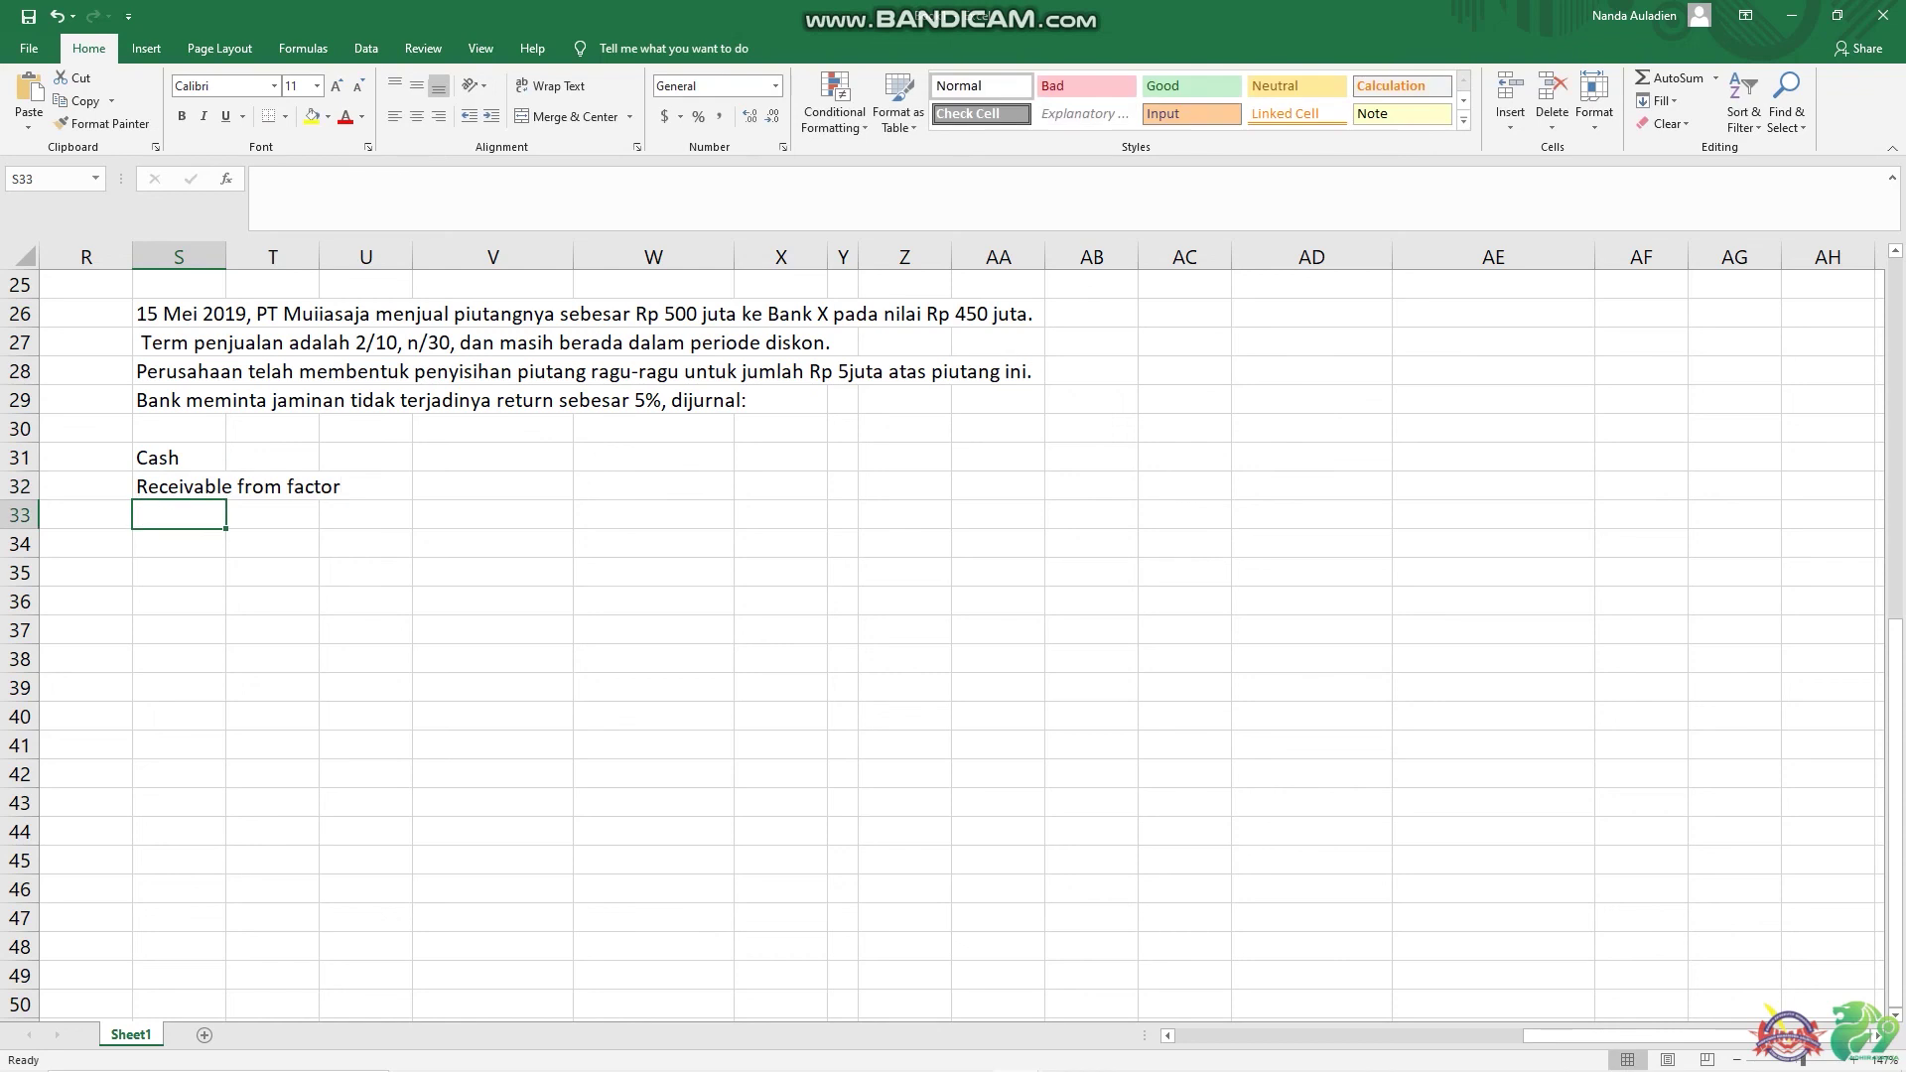
{"action": "type", "text": "SAles"}
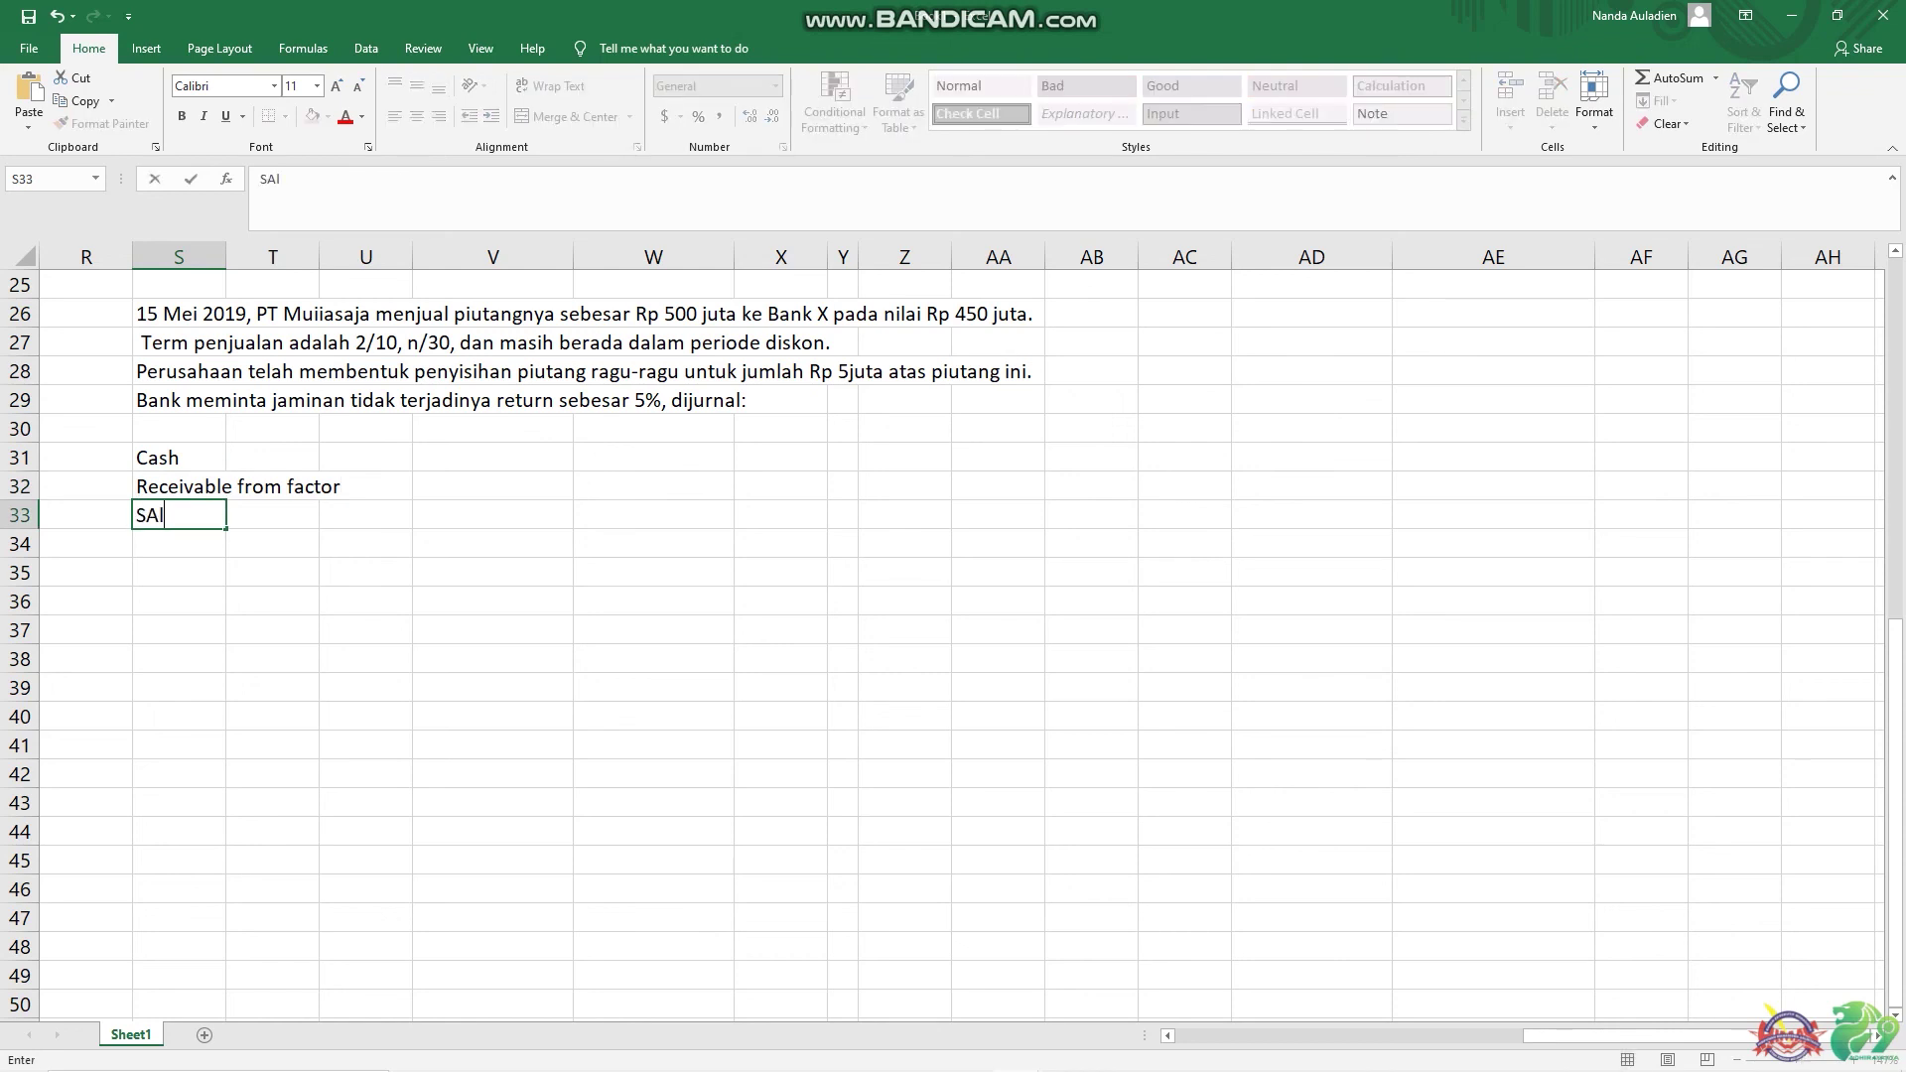
{"action": "key", "text": "BackSpace"}
{"action": "key", "text": "BackSpace"}
{"action": "key", "text": "BackSpace"}
{"action": "key", "text": "BackSpace"}
{"action": "type", "text": "ales discount"}
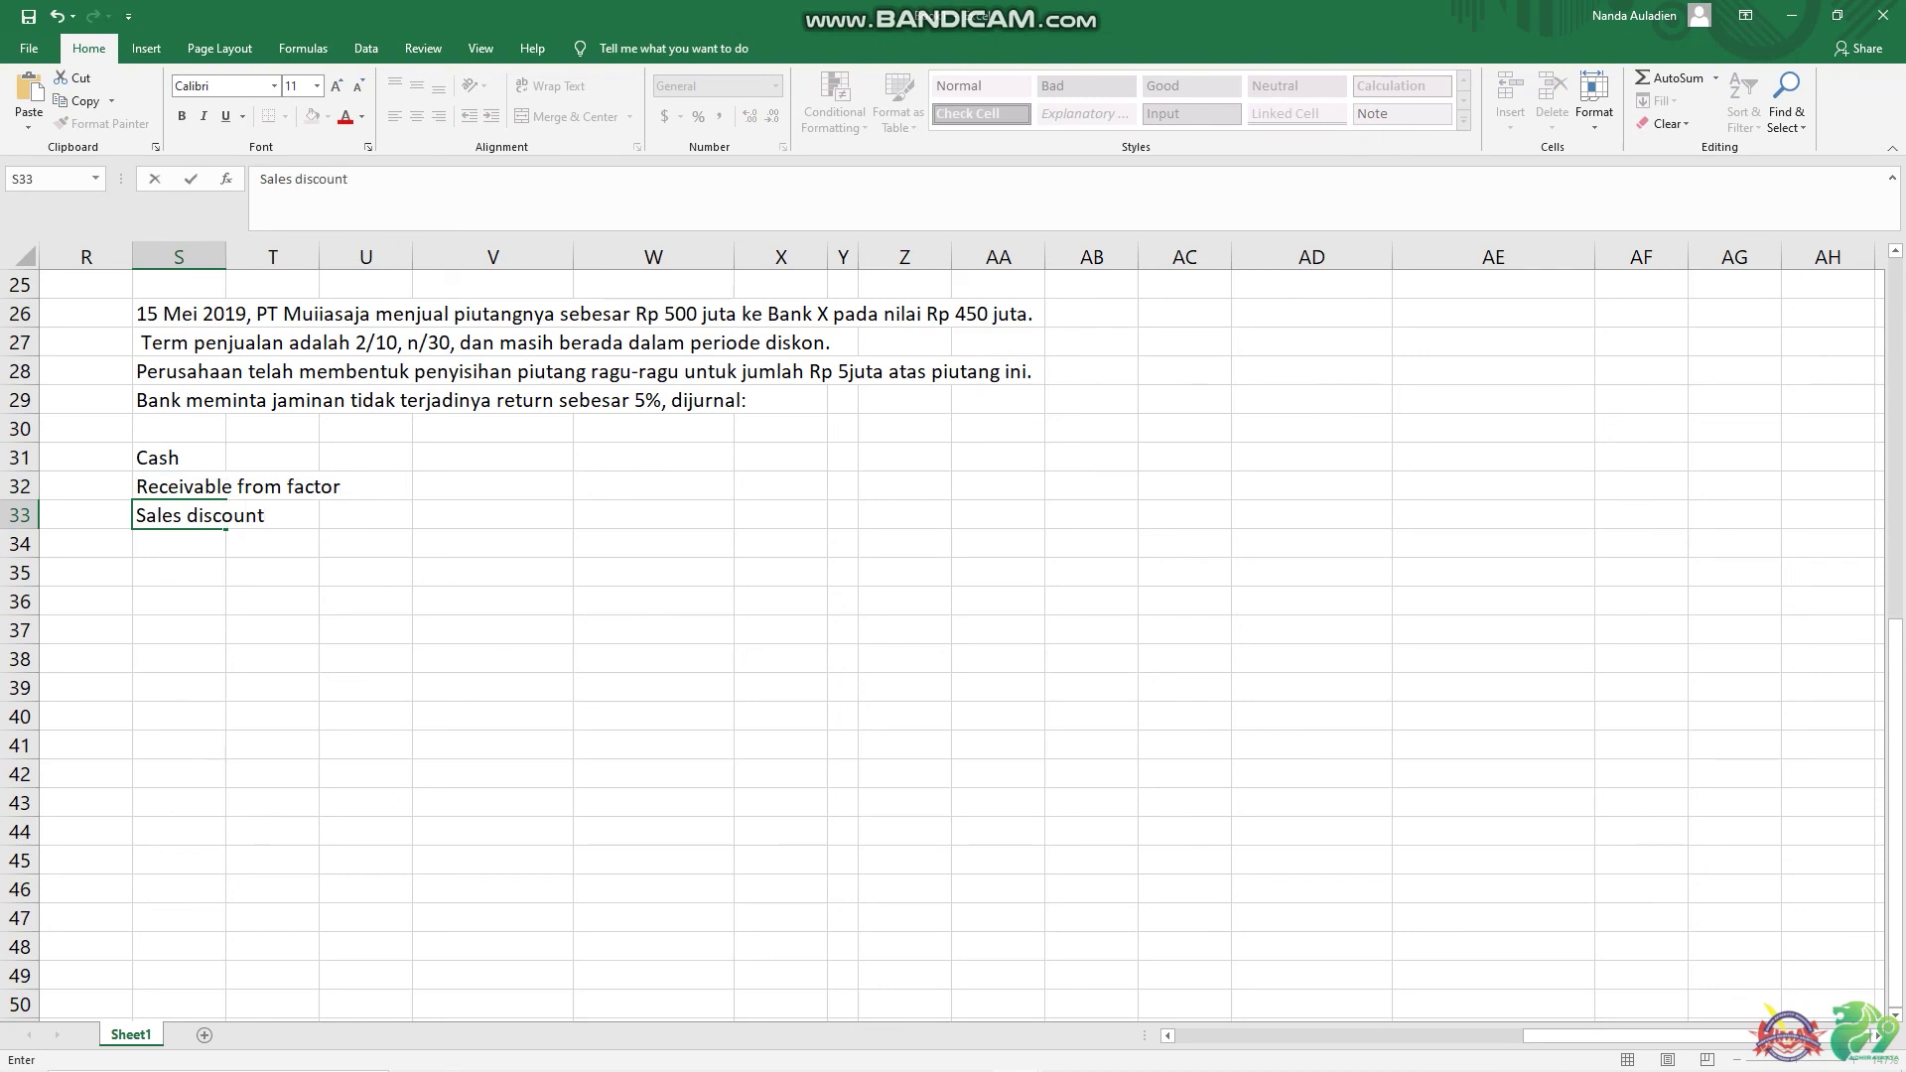
{"action": "key", "text": "Return"}
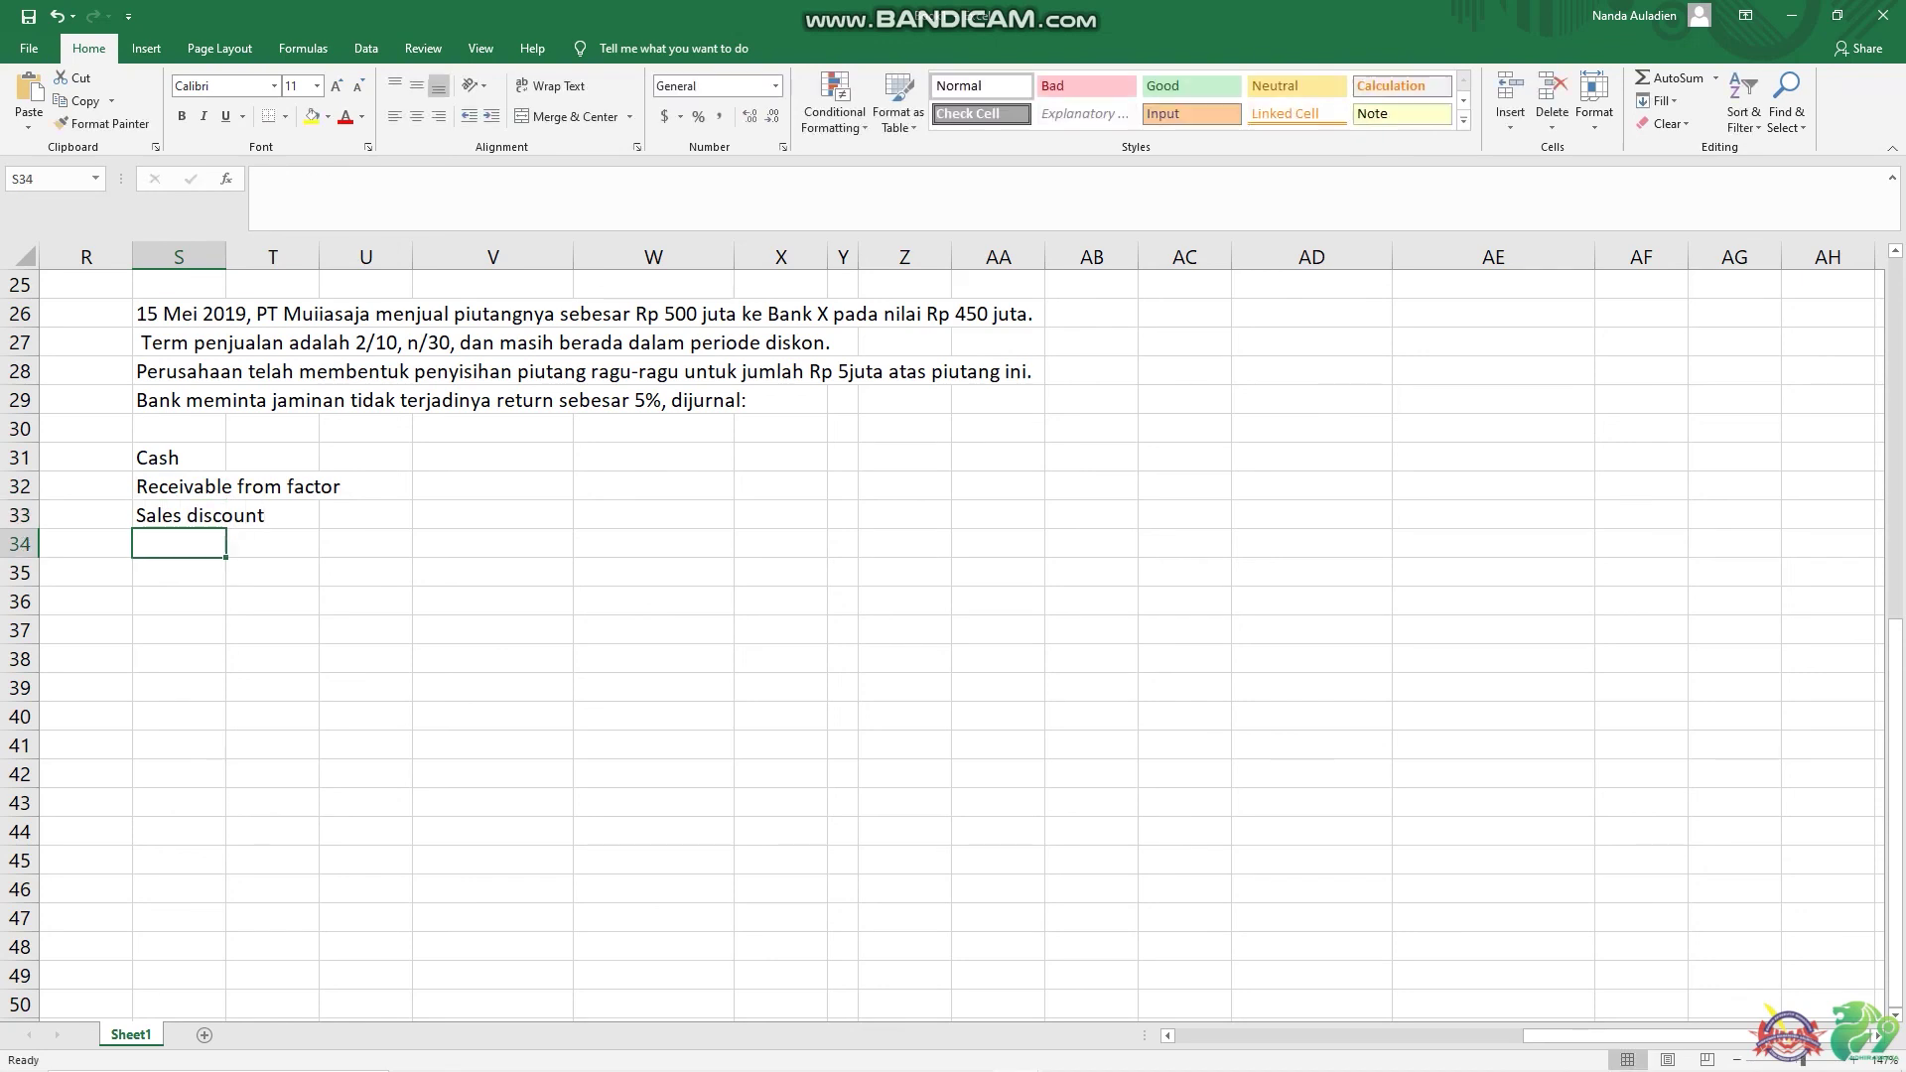
{"action": "type", "text": "Allowa"}
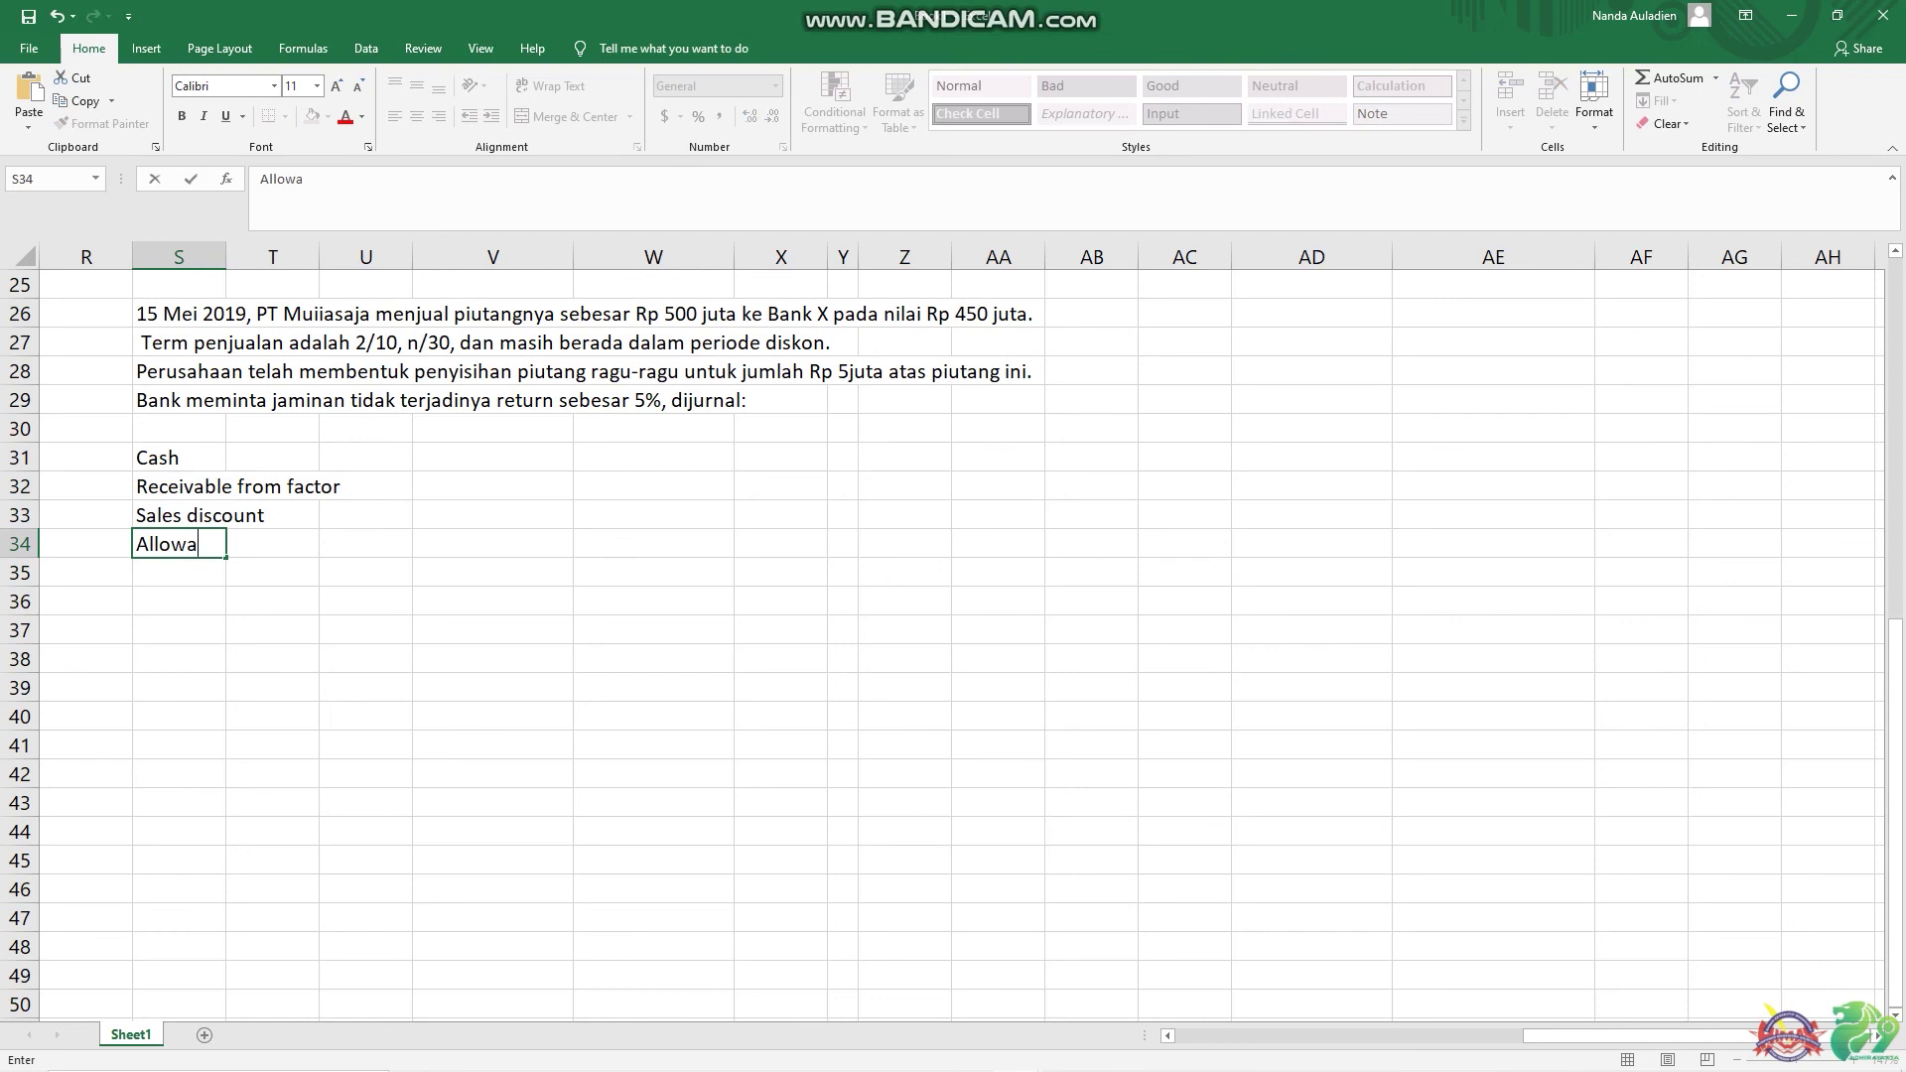
{"action": "type", "text": "nce for doubtful acc"}
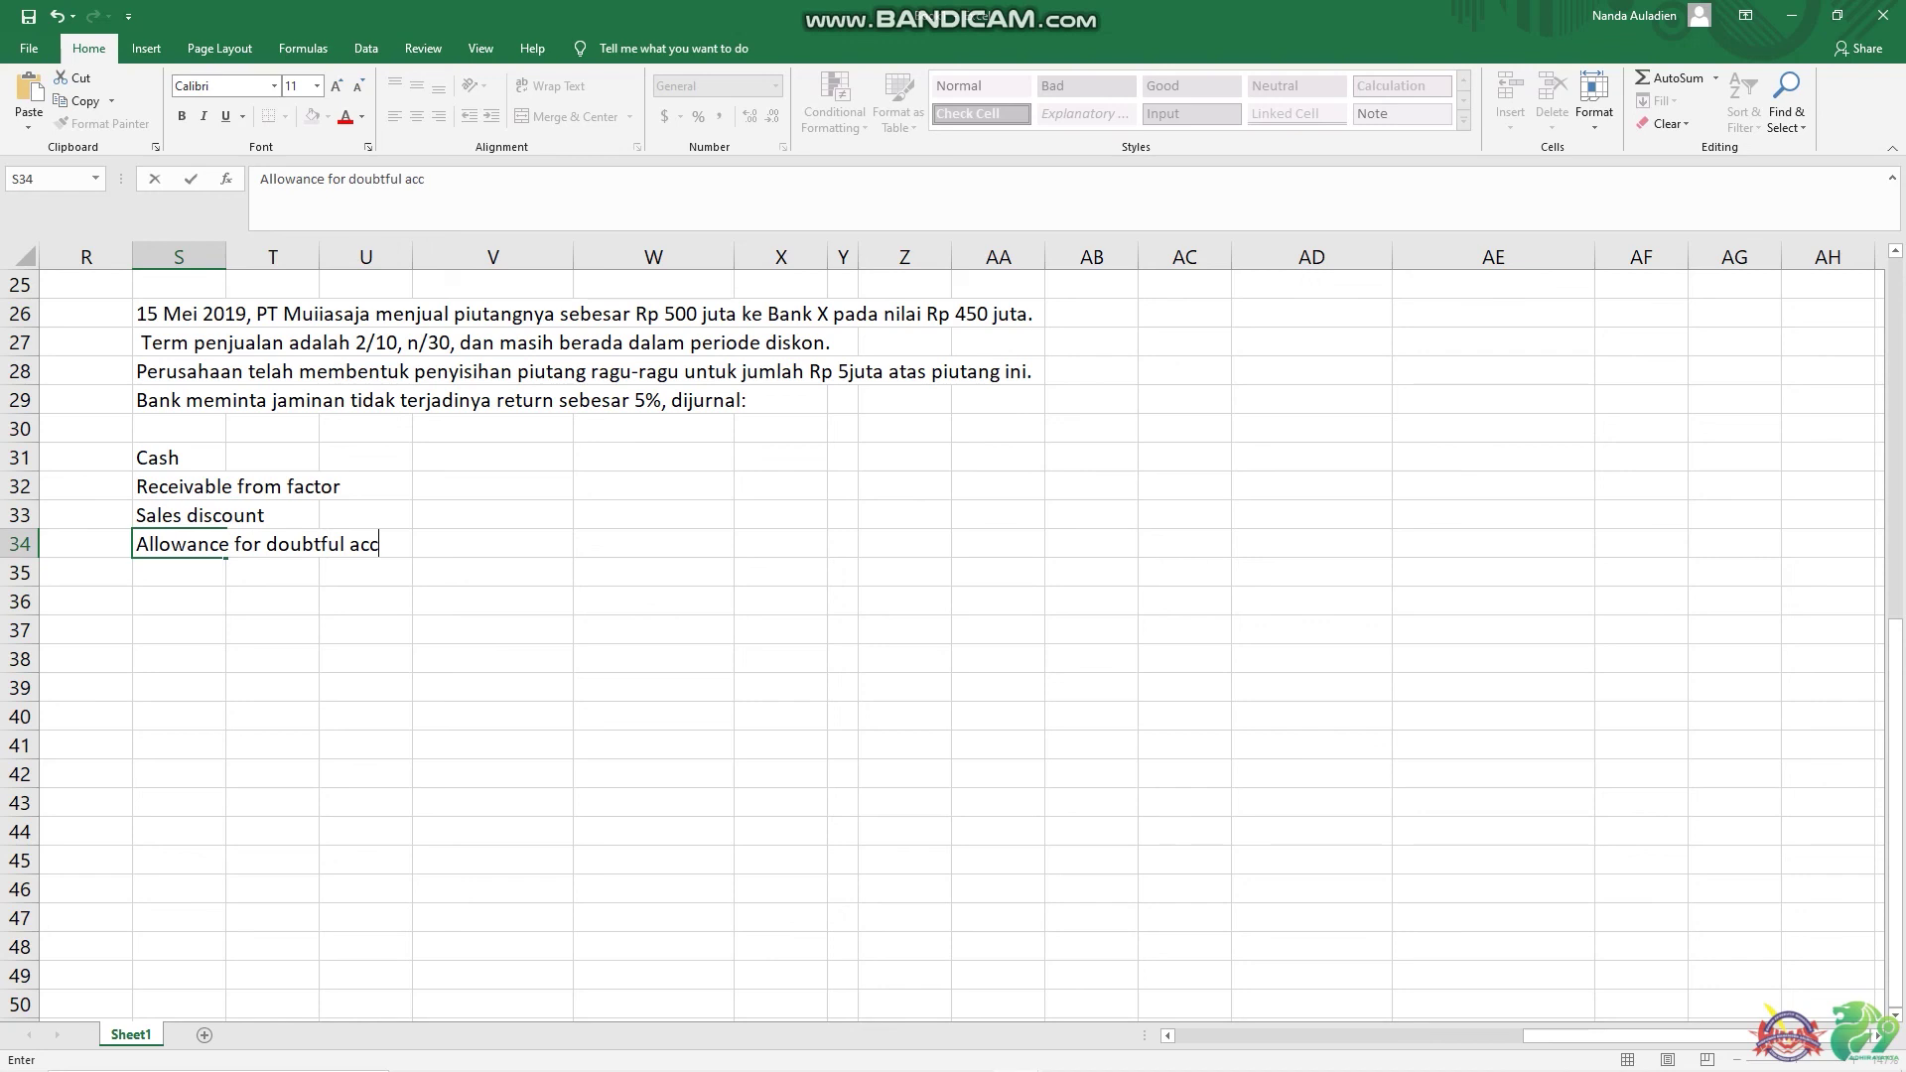
{"action": "type", "text": "ount"}
{"action": "key", "text": "Return"}
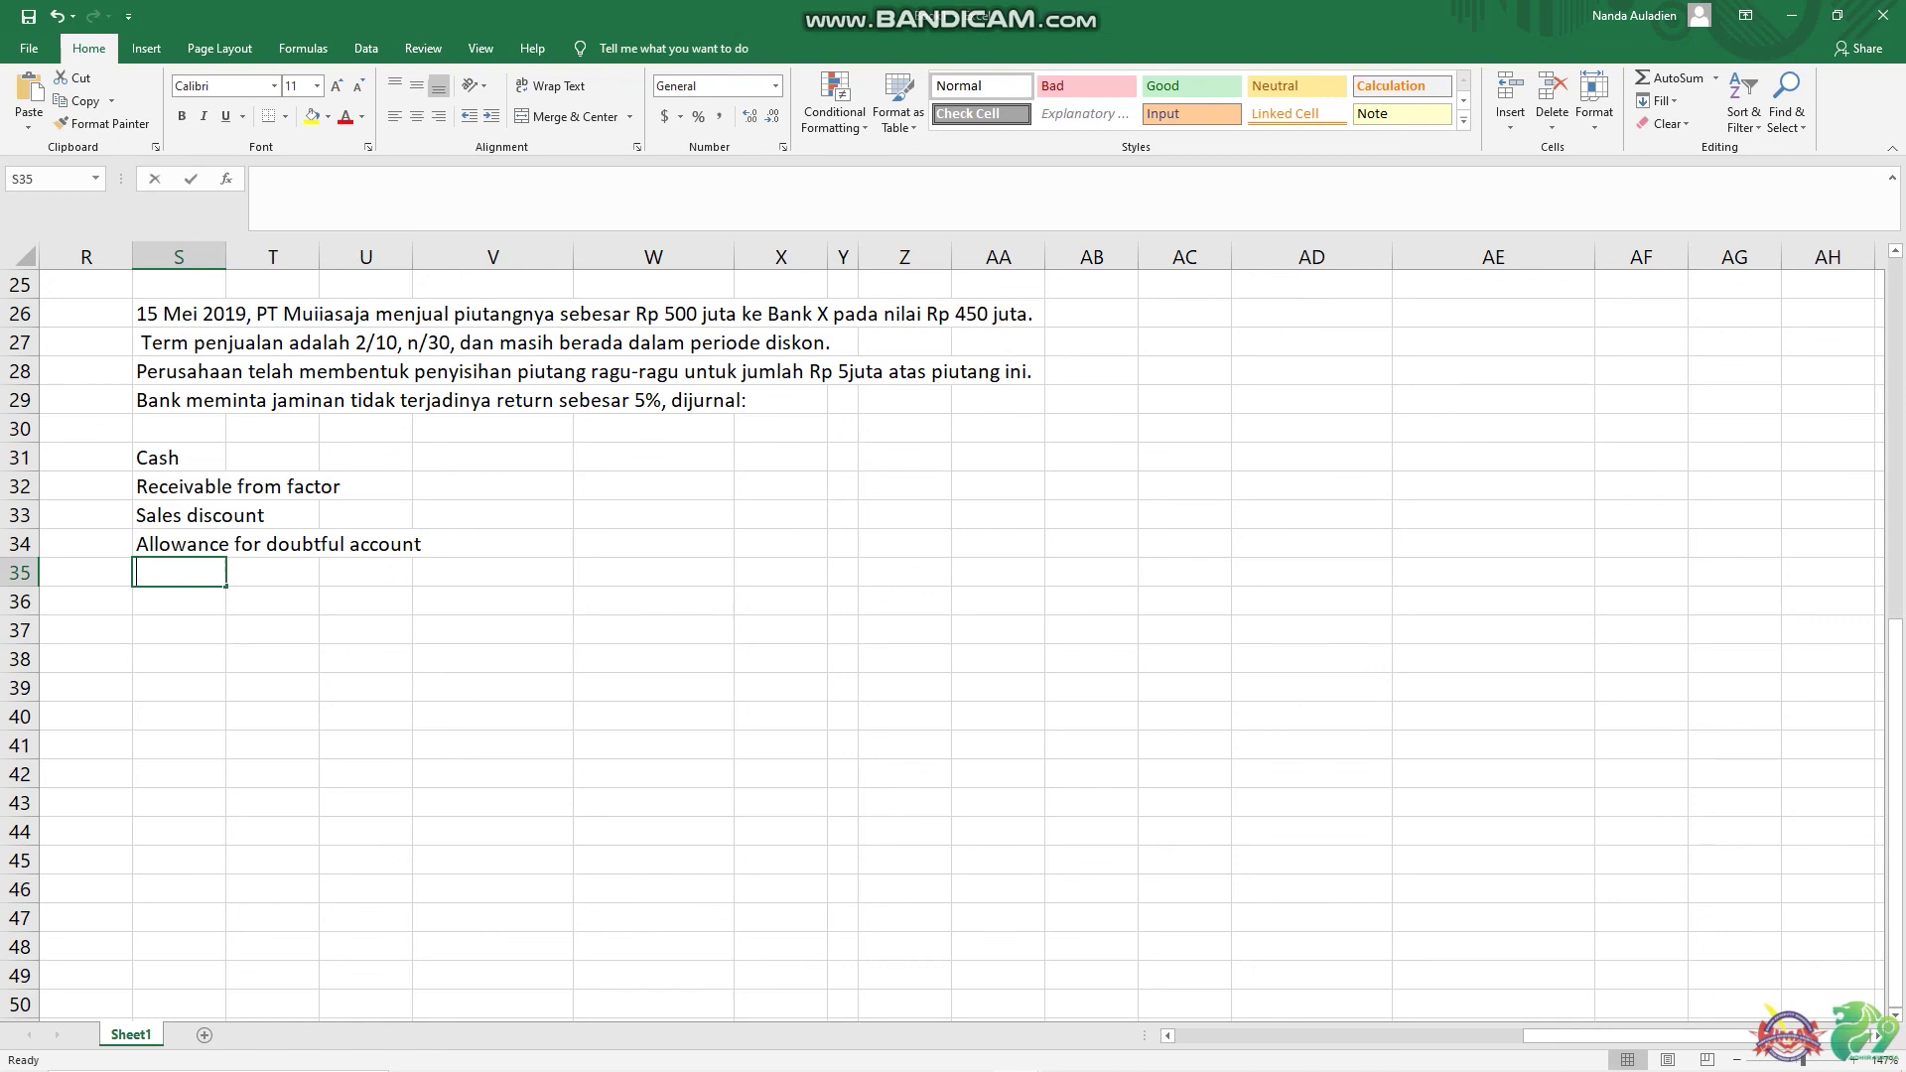
- Add the credit line A/R in T36 with 500000000 in W36
{"action": "type", "text": "Lo"}
{"action": "key", "text": "BackSpace"}
{"action": "key", "text": "BackSpace"}
{"action": "key", "text": "Return"}
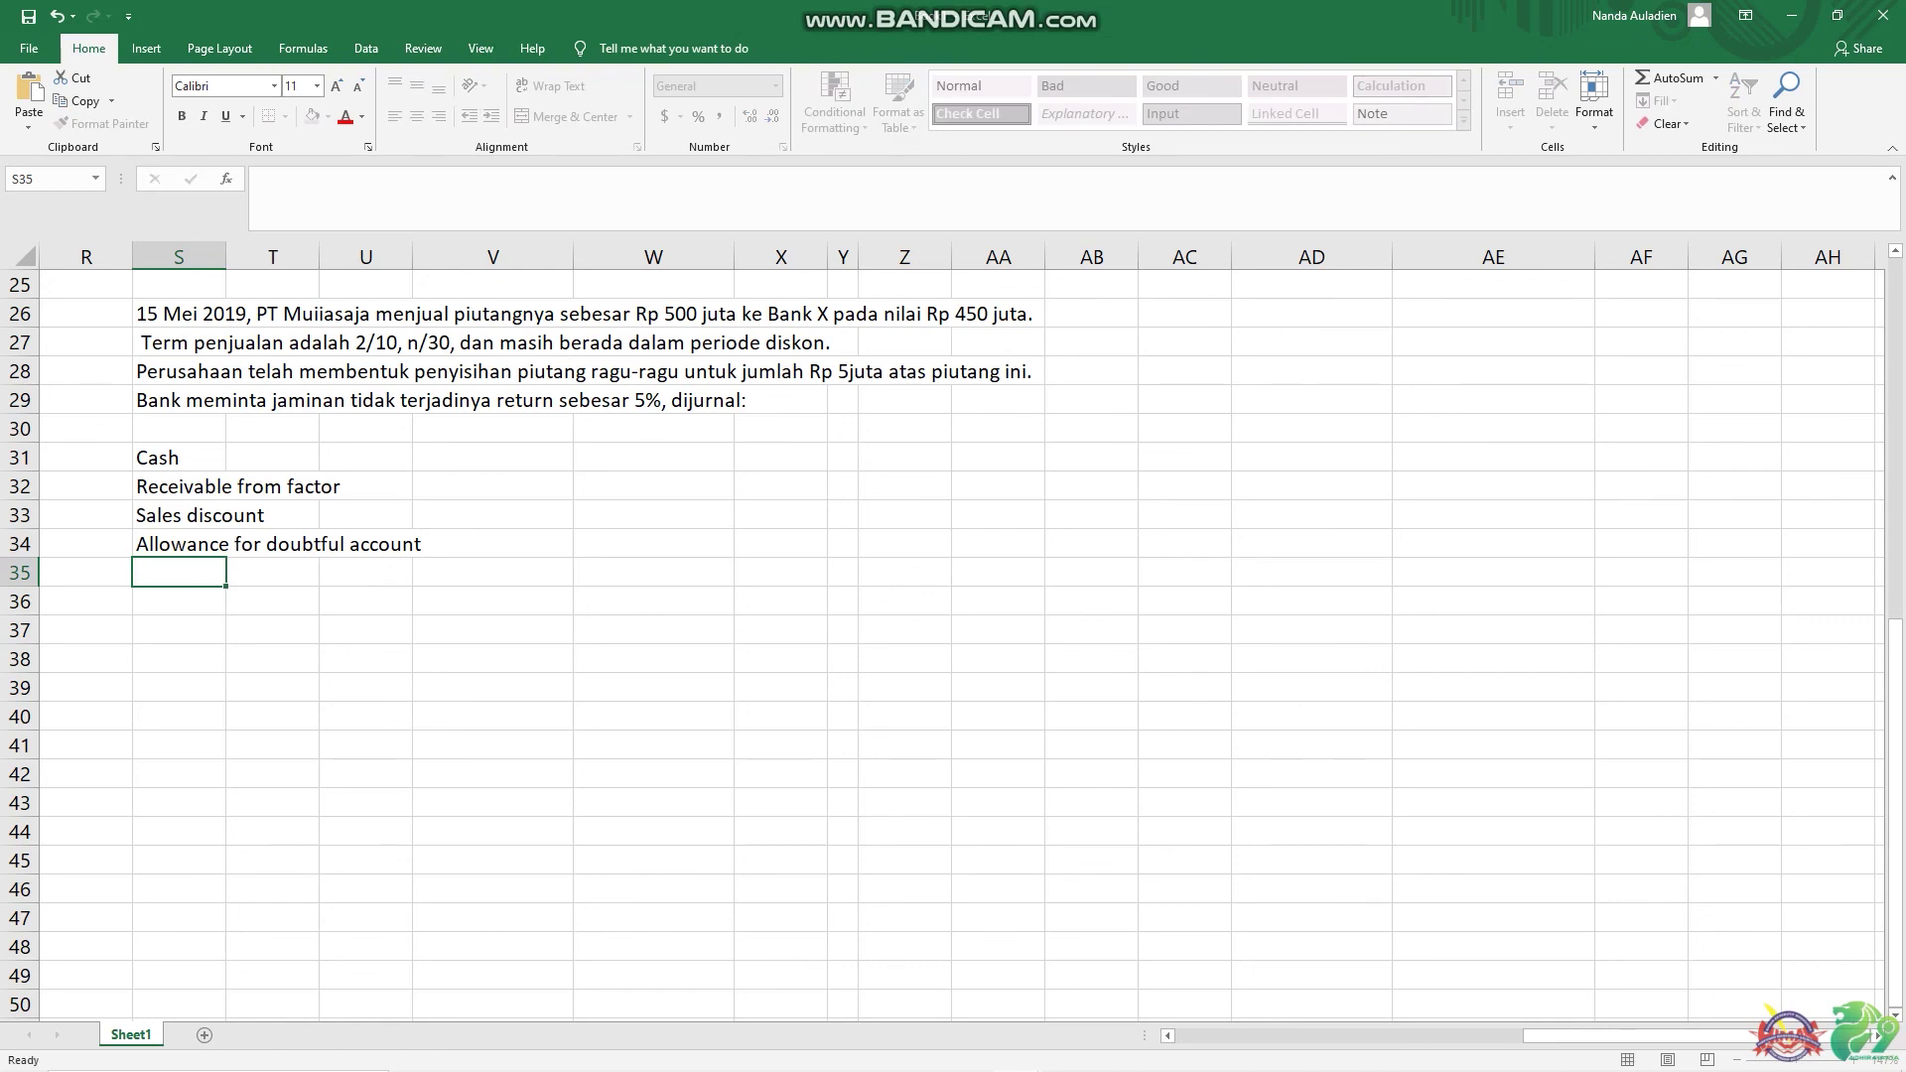
{"action": "key", "text": "Tab"}
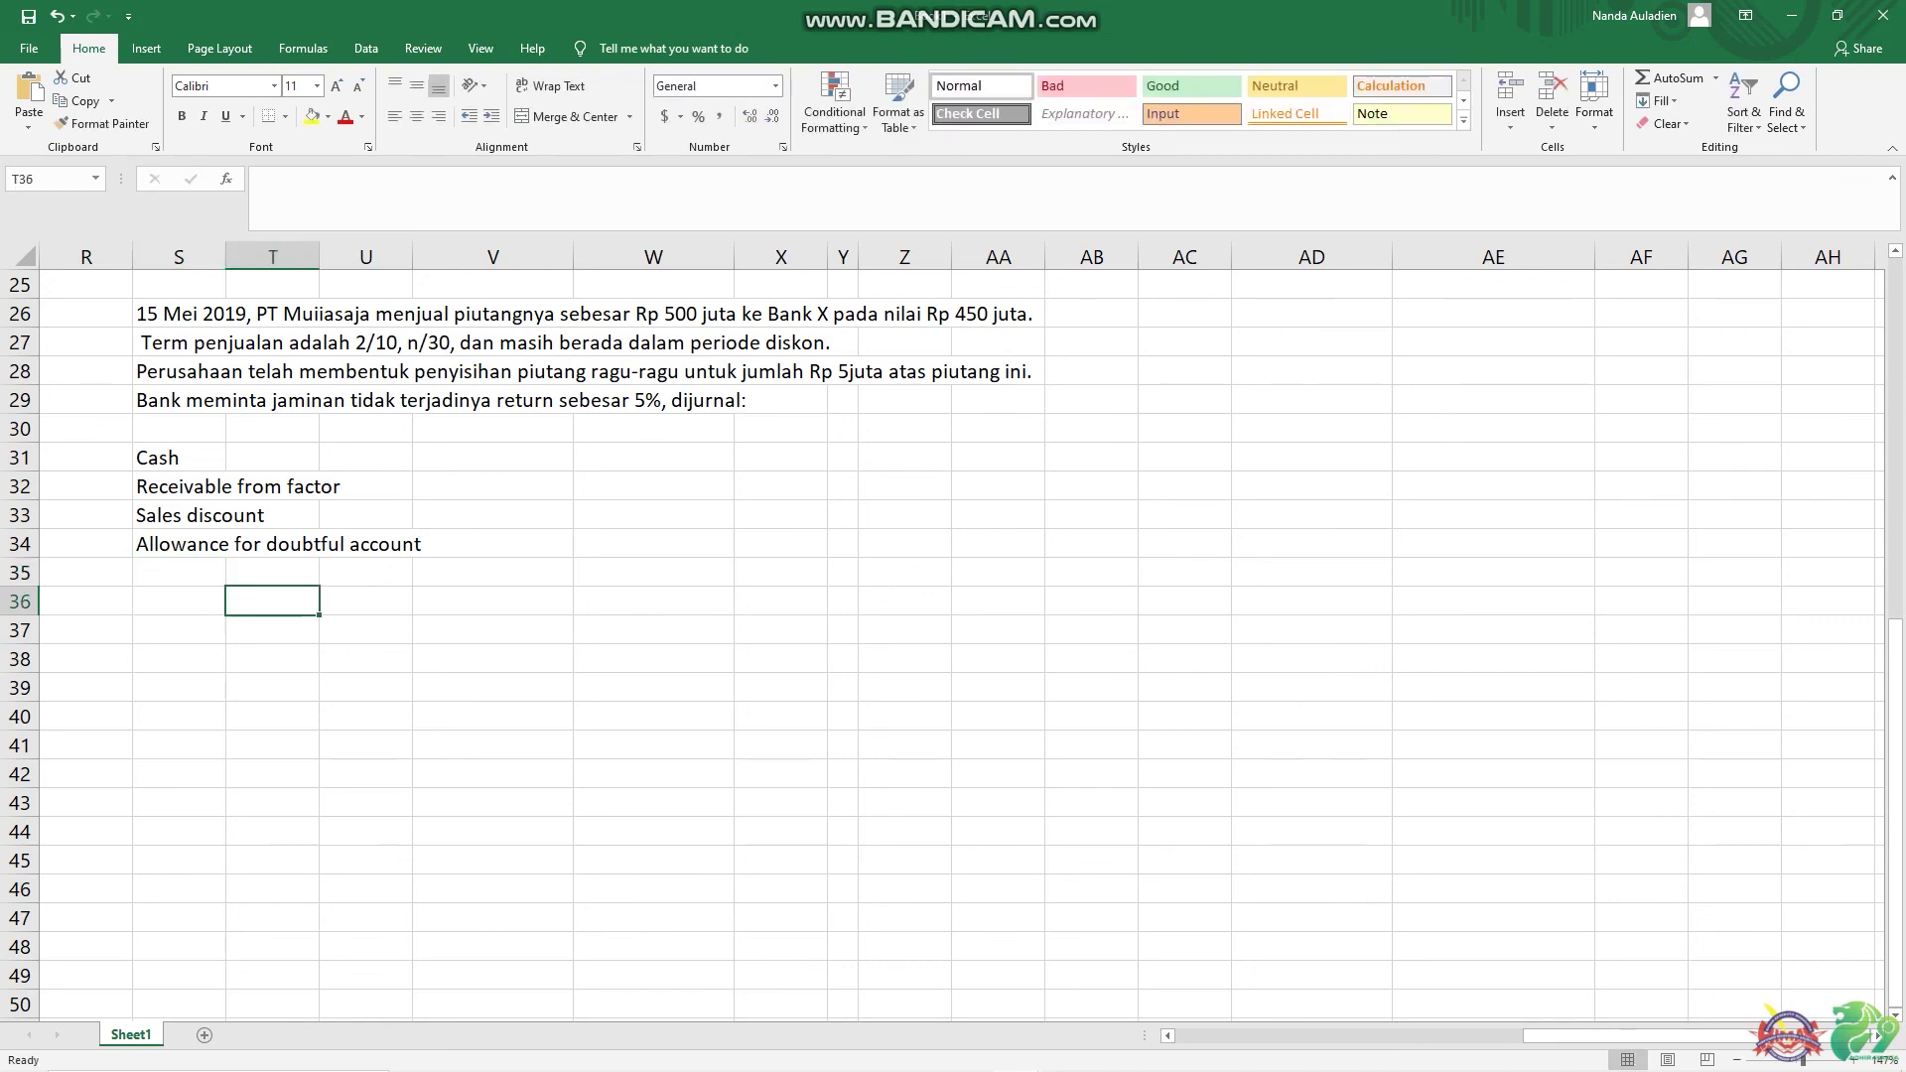
{"action": "type", "text": "A"}
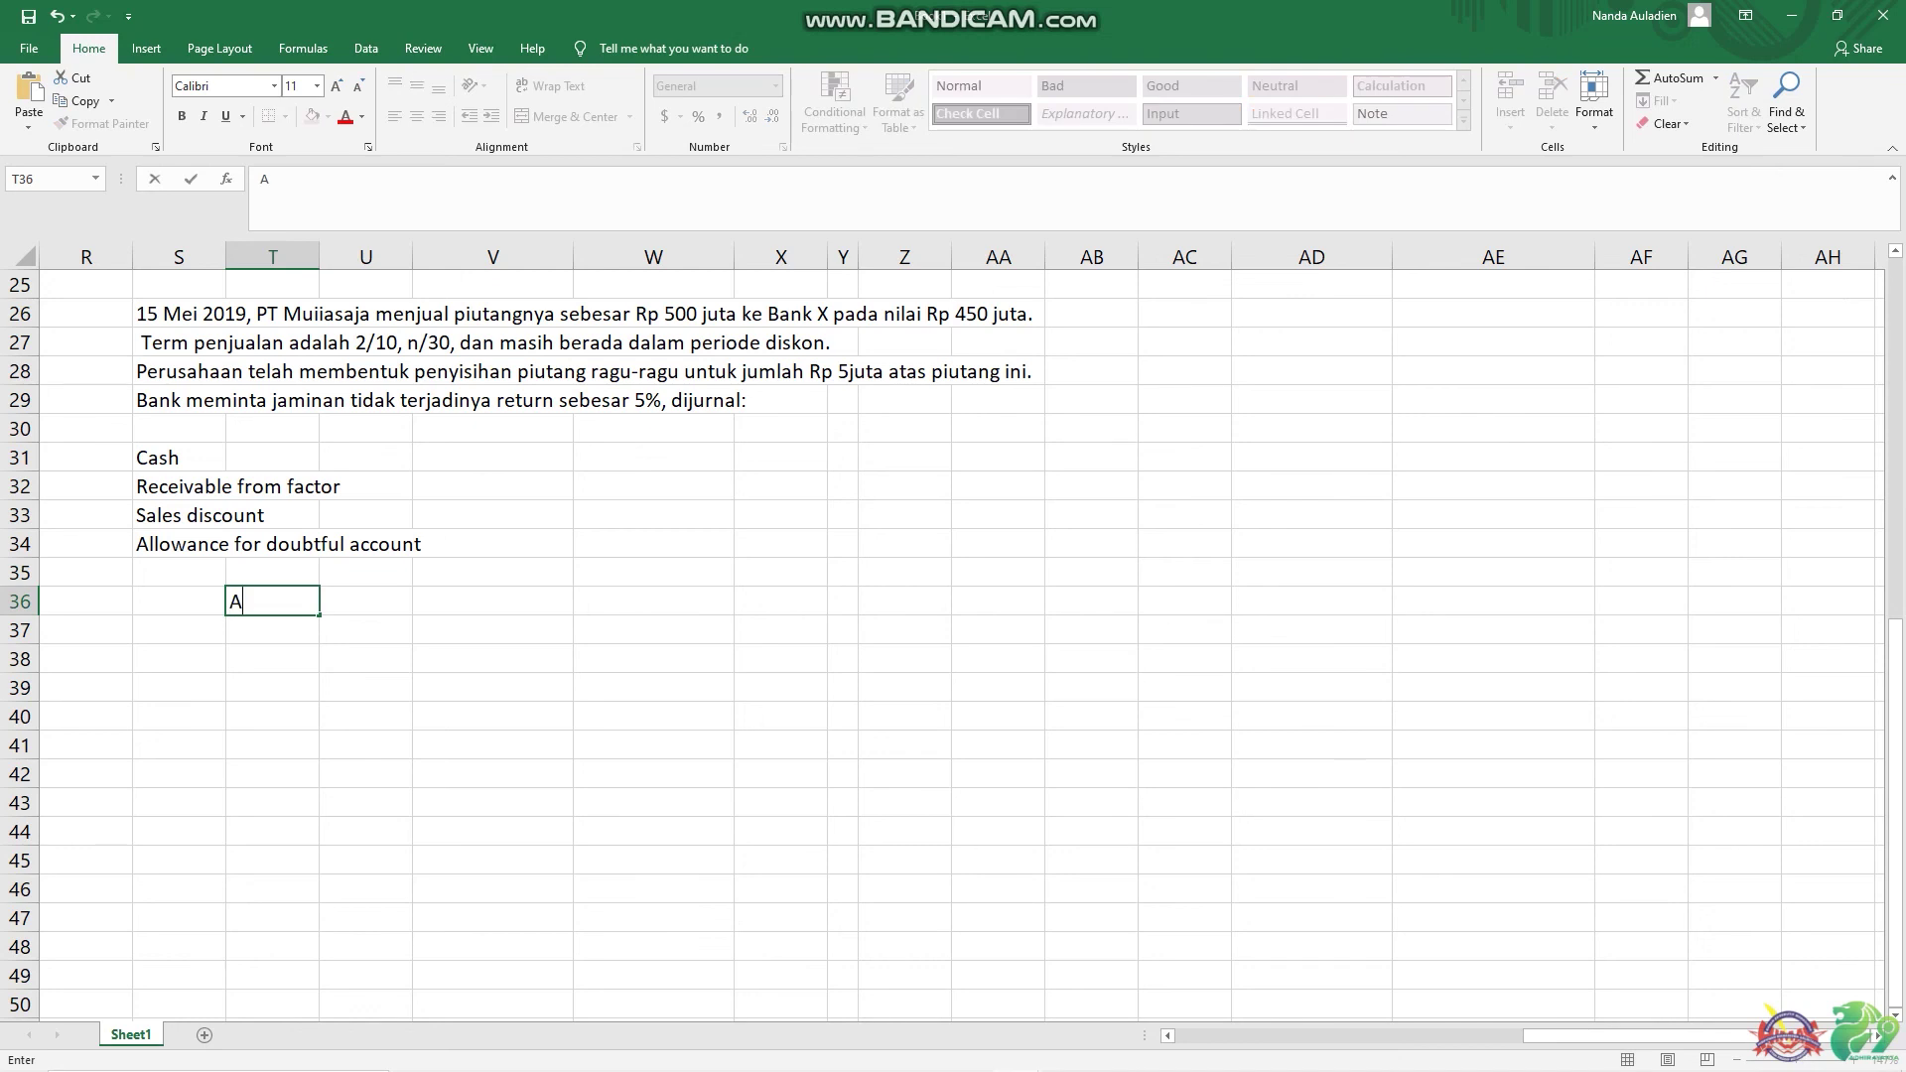
{"action": "type", "text": "/R"}
{"action": "key", "text": "Tab"}
{"action": "key", "text": "Tab"}
{"action": "key", "text": "Tab"}
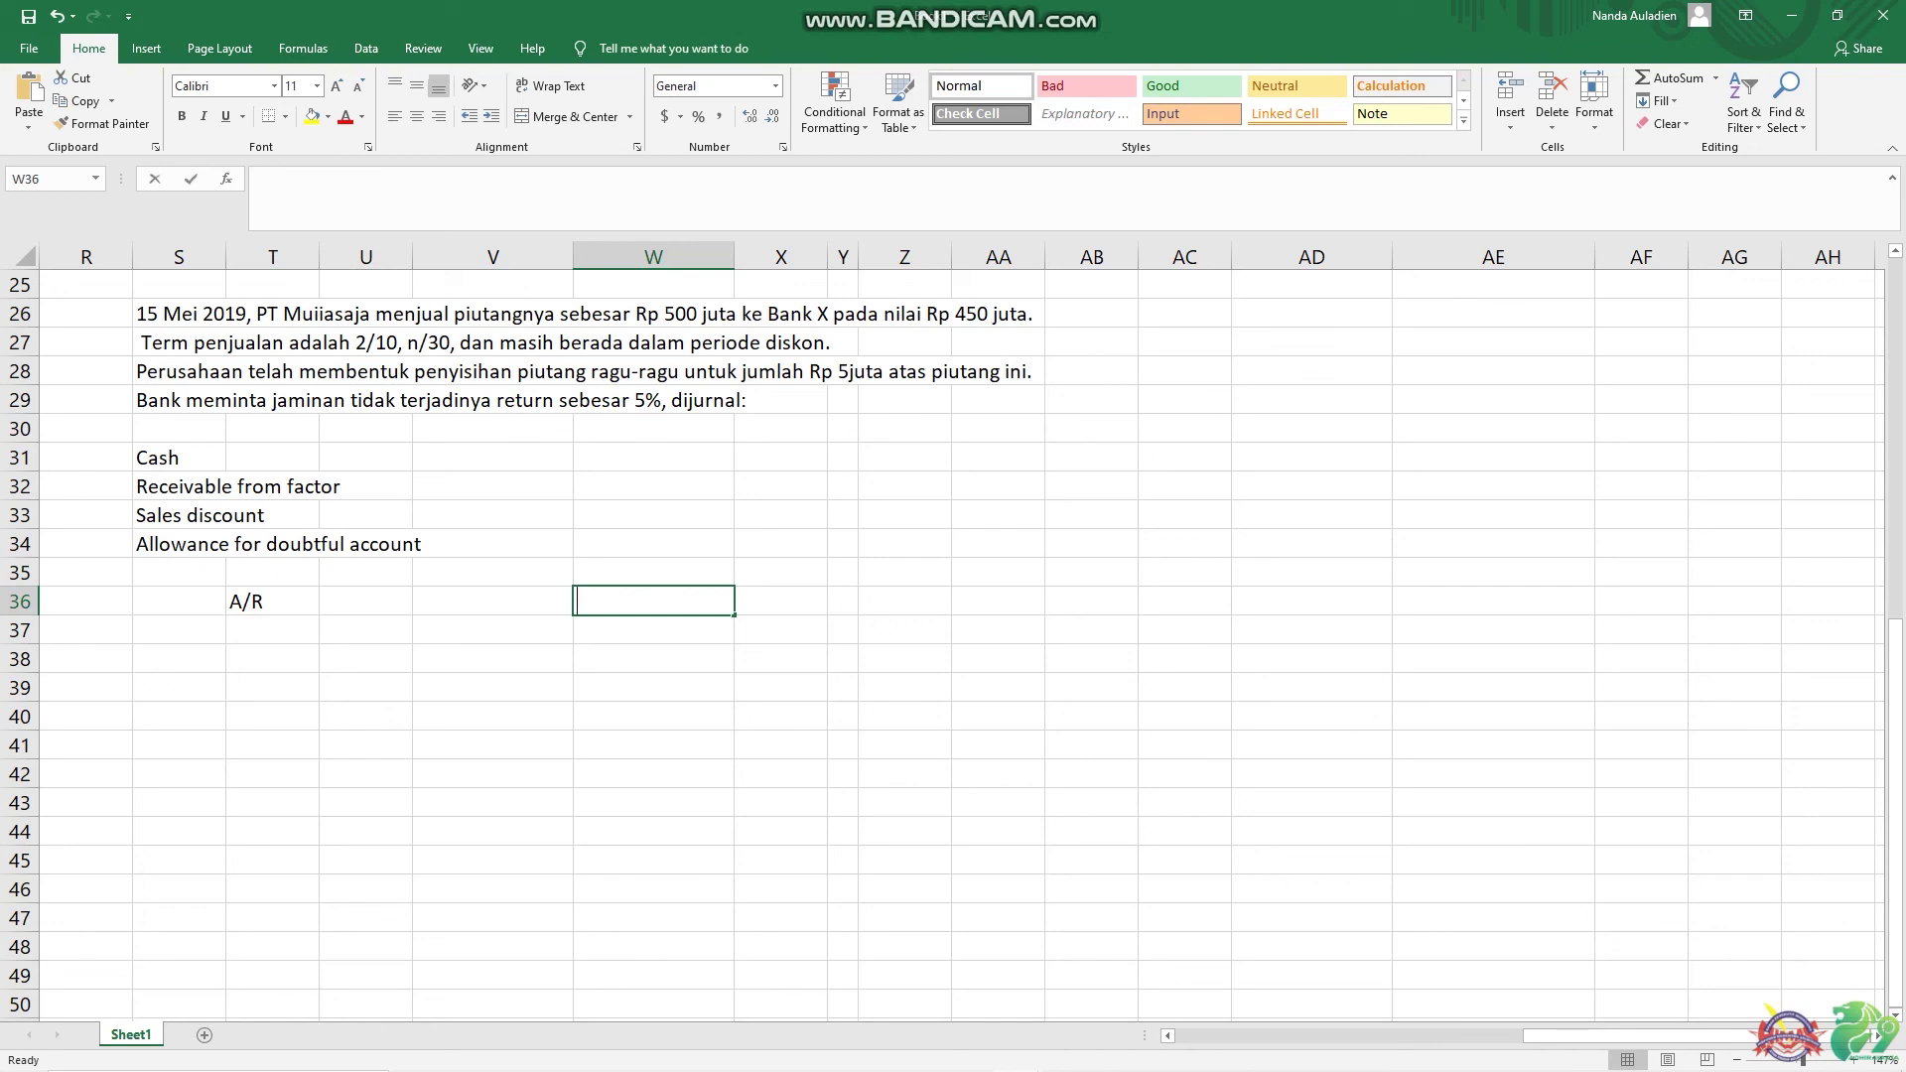
{"action": "type", "text": "50000000"}
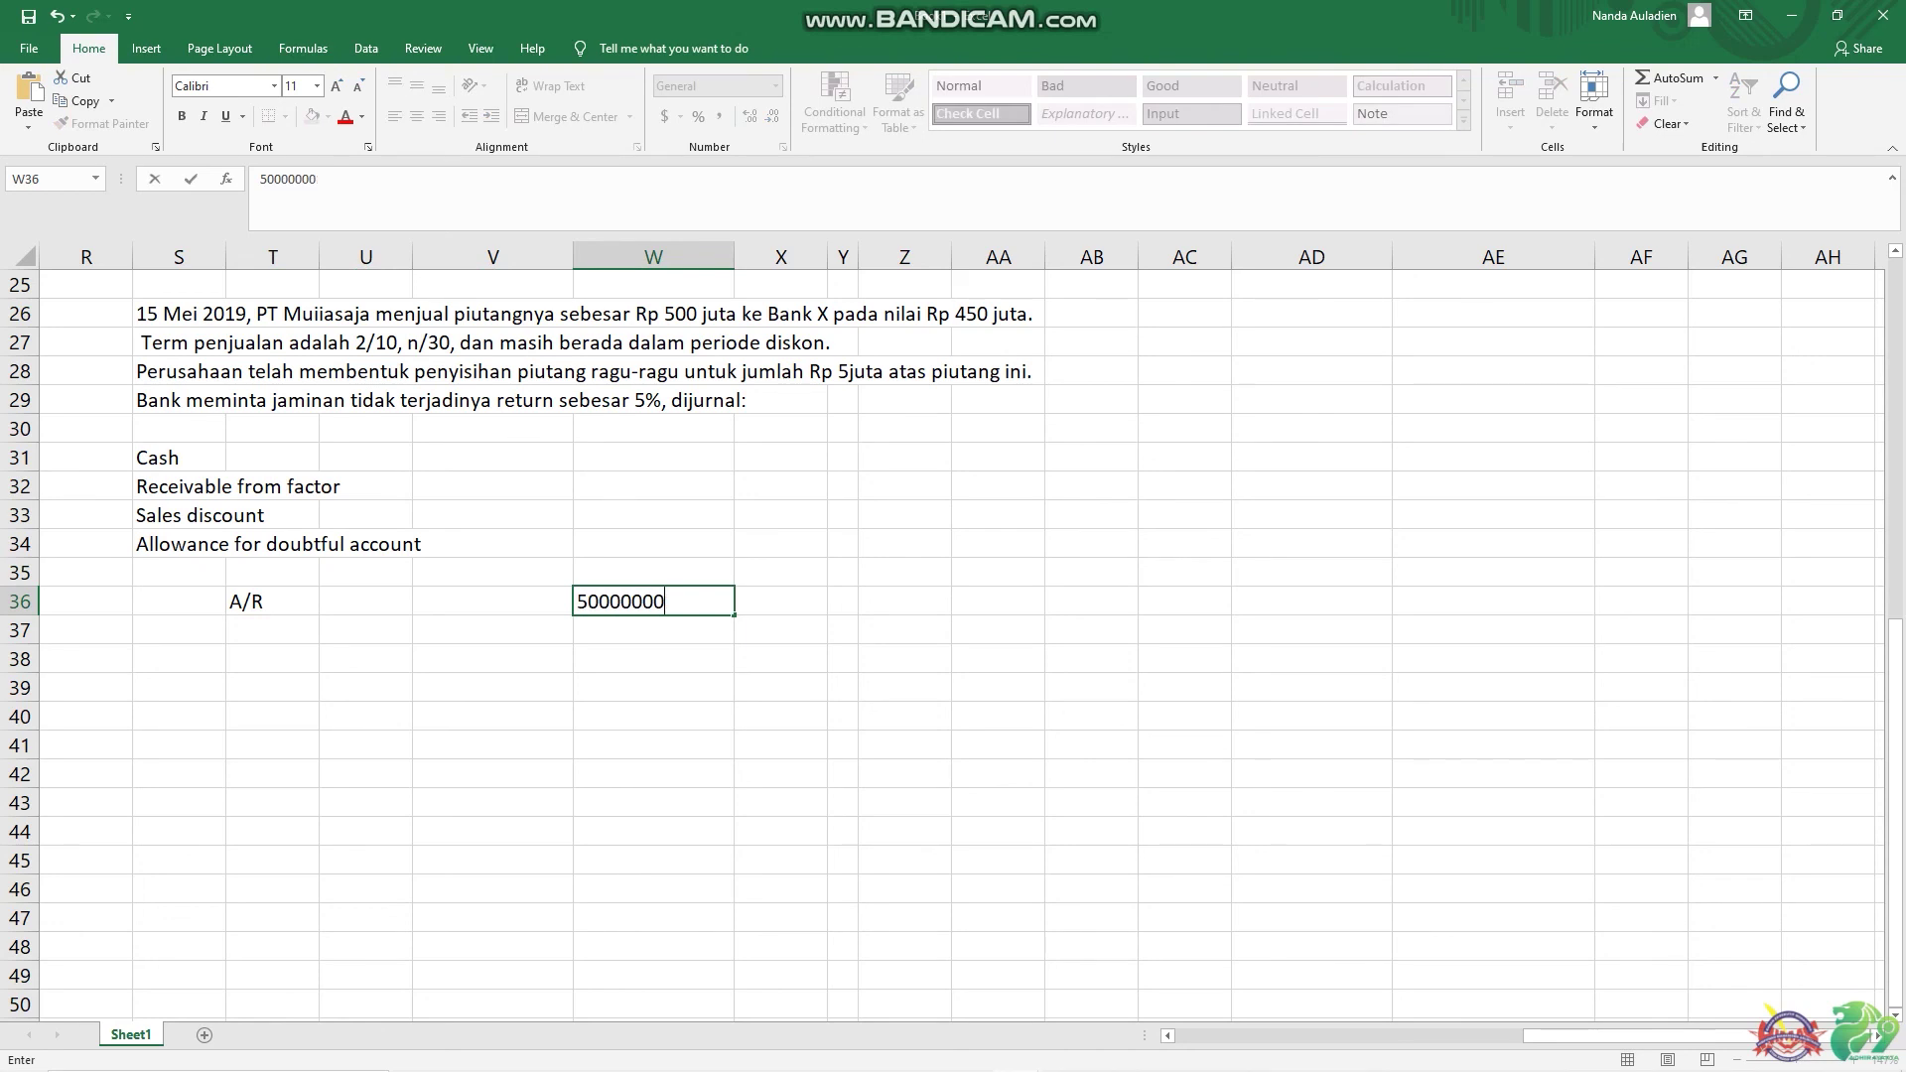
{"action": "type", "text": "0"}
{"action": "key", "text": "ctrl+Return"}
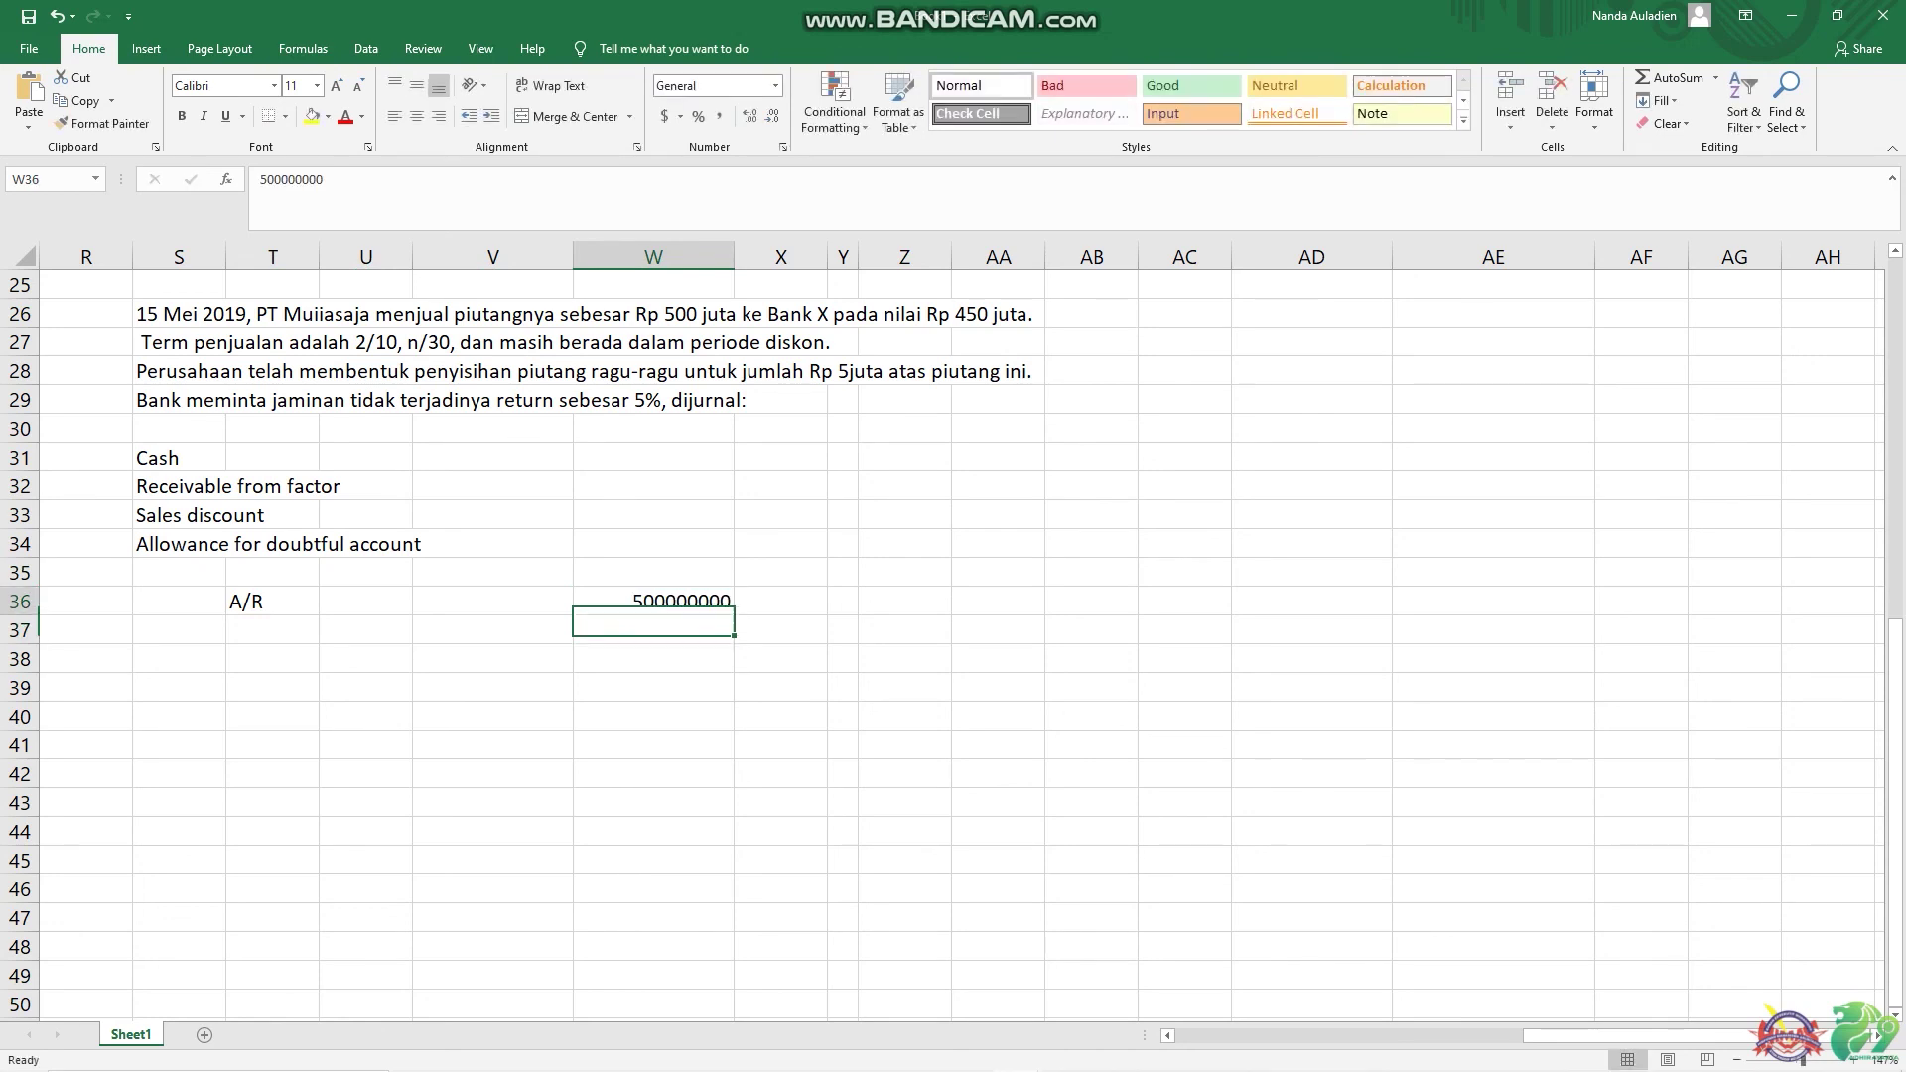
- Select the amount block V31:W36
{"action": "key", "text": "Up"}
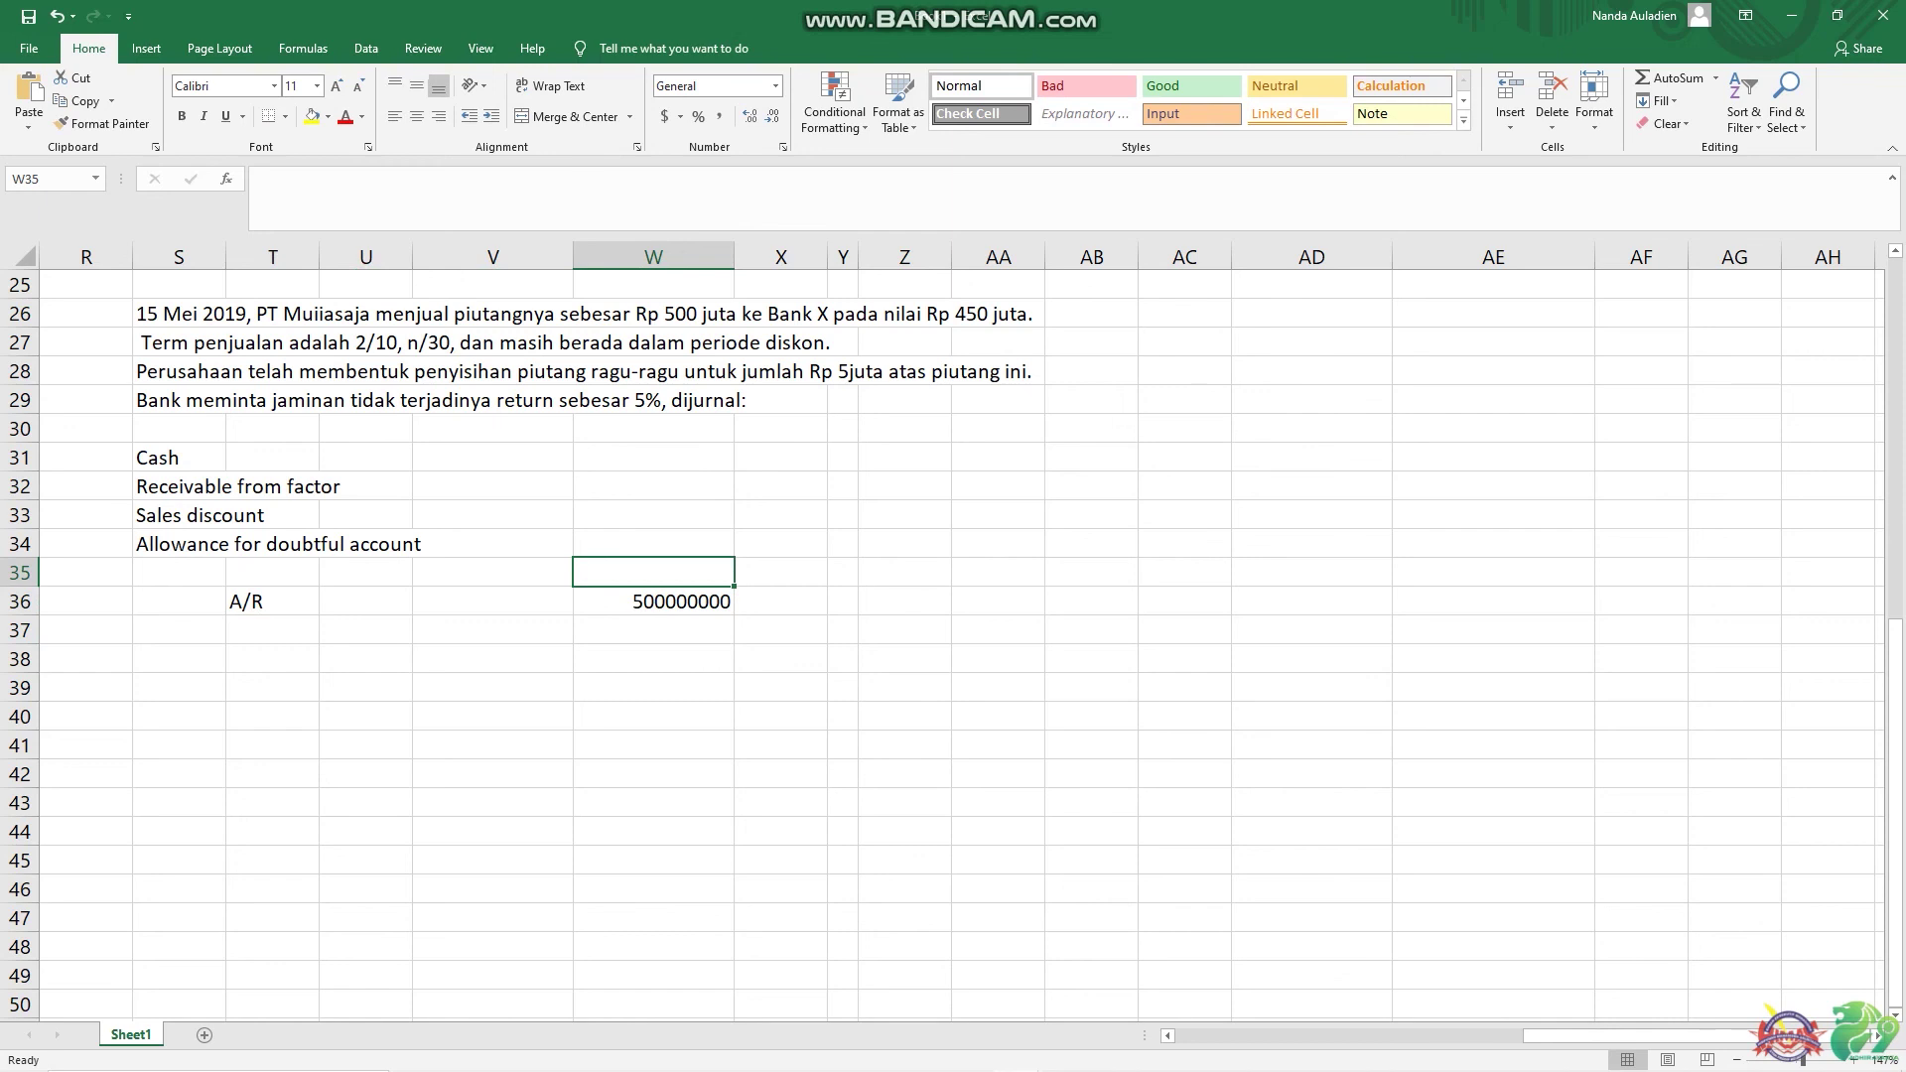
{"action": "key", "text": "Down"}
{"action": "key", "text": "shift+Left"}
{"action": "key", "text": "shift+Up"}
{"action": "key", "text": "shift+Up"}
{"action": "key", "text": "shift+Up"}
{"action": "key", "text": "shift+Up"}
{"action": "key", "text": "shift+Up"}
{"action": "key", "text": "shift+Up"}
{"action": "key", "text": "shift+Down"}
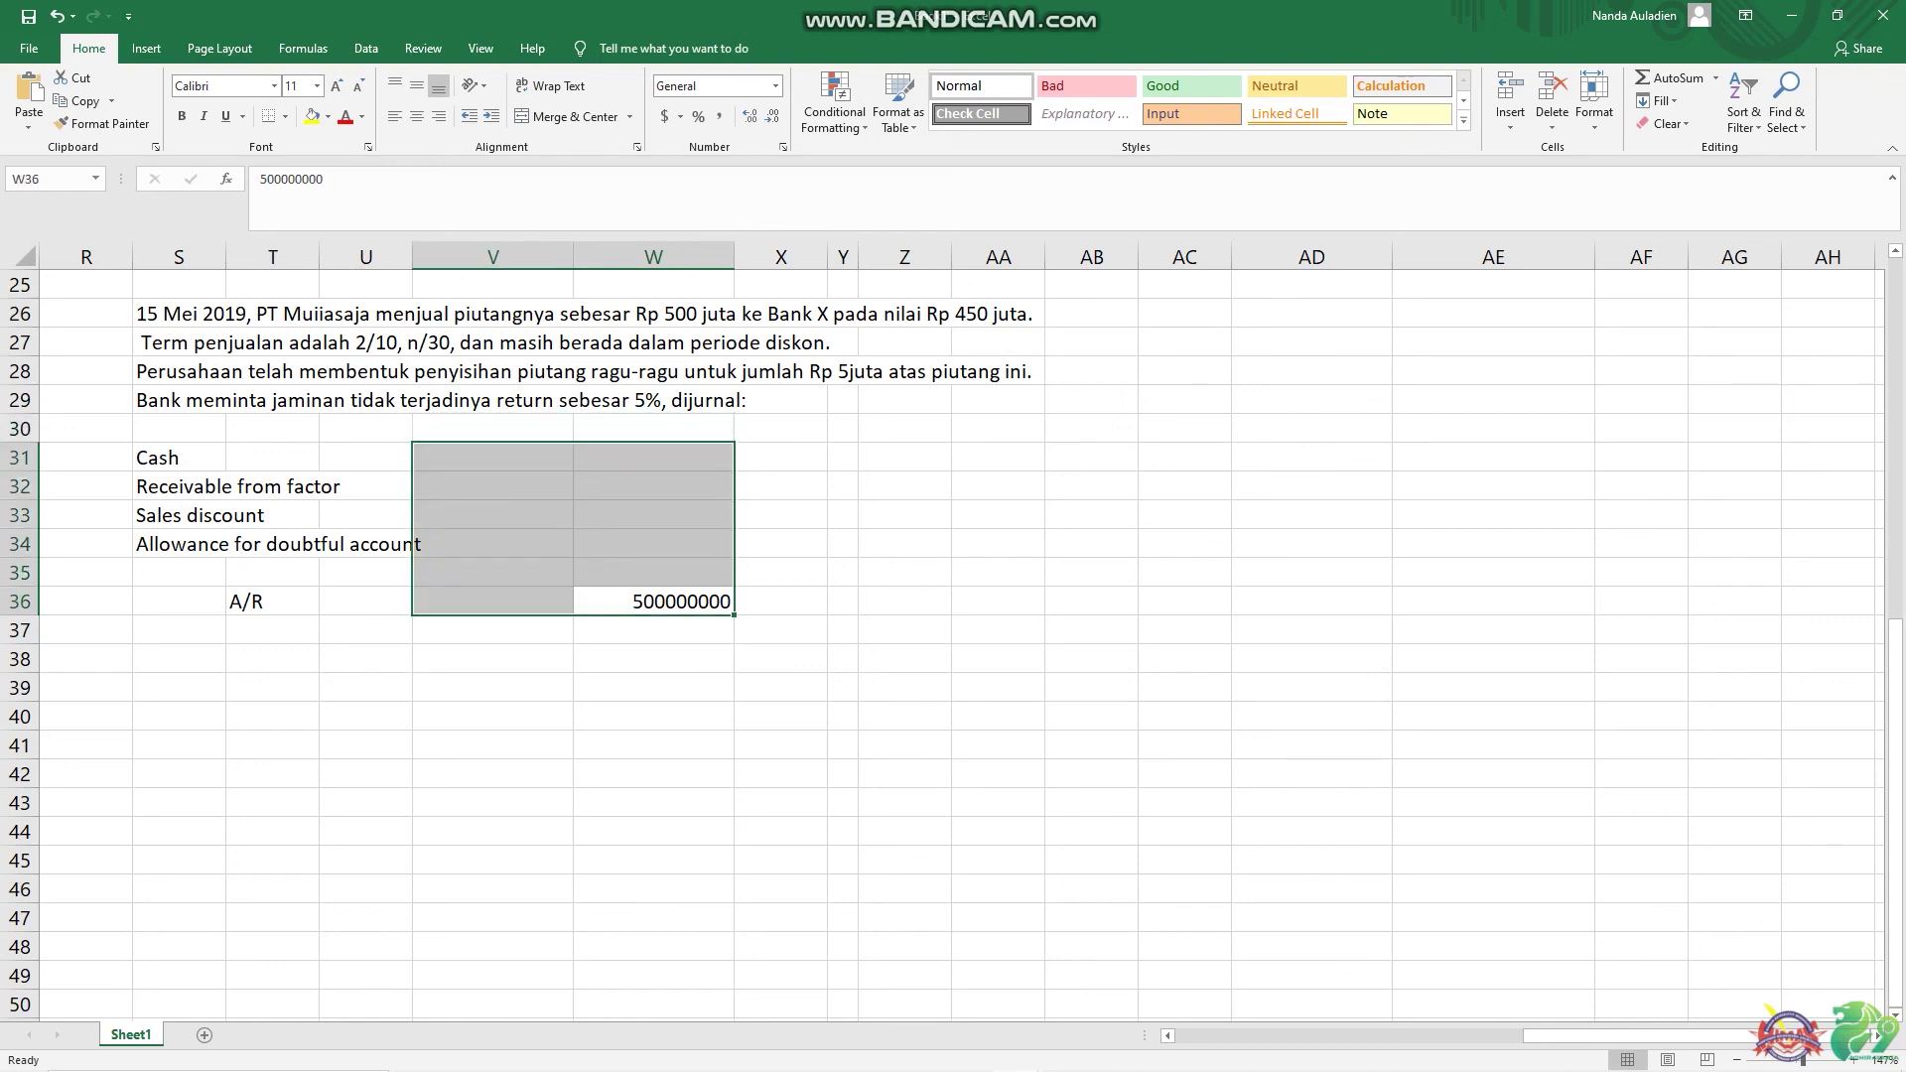
- Format the V31:W36 amounts as Accounting, so A/R reads $500,000,000.00, then check W32 and W34
{"action": "left_click", "coordinate": [776, 86]}
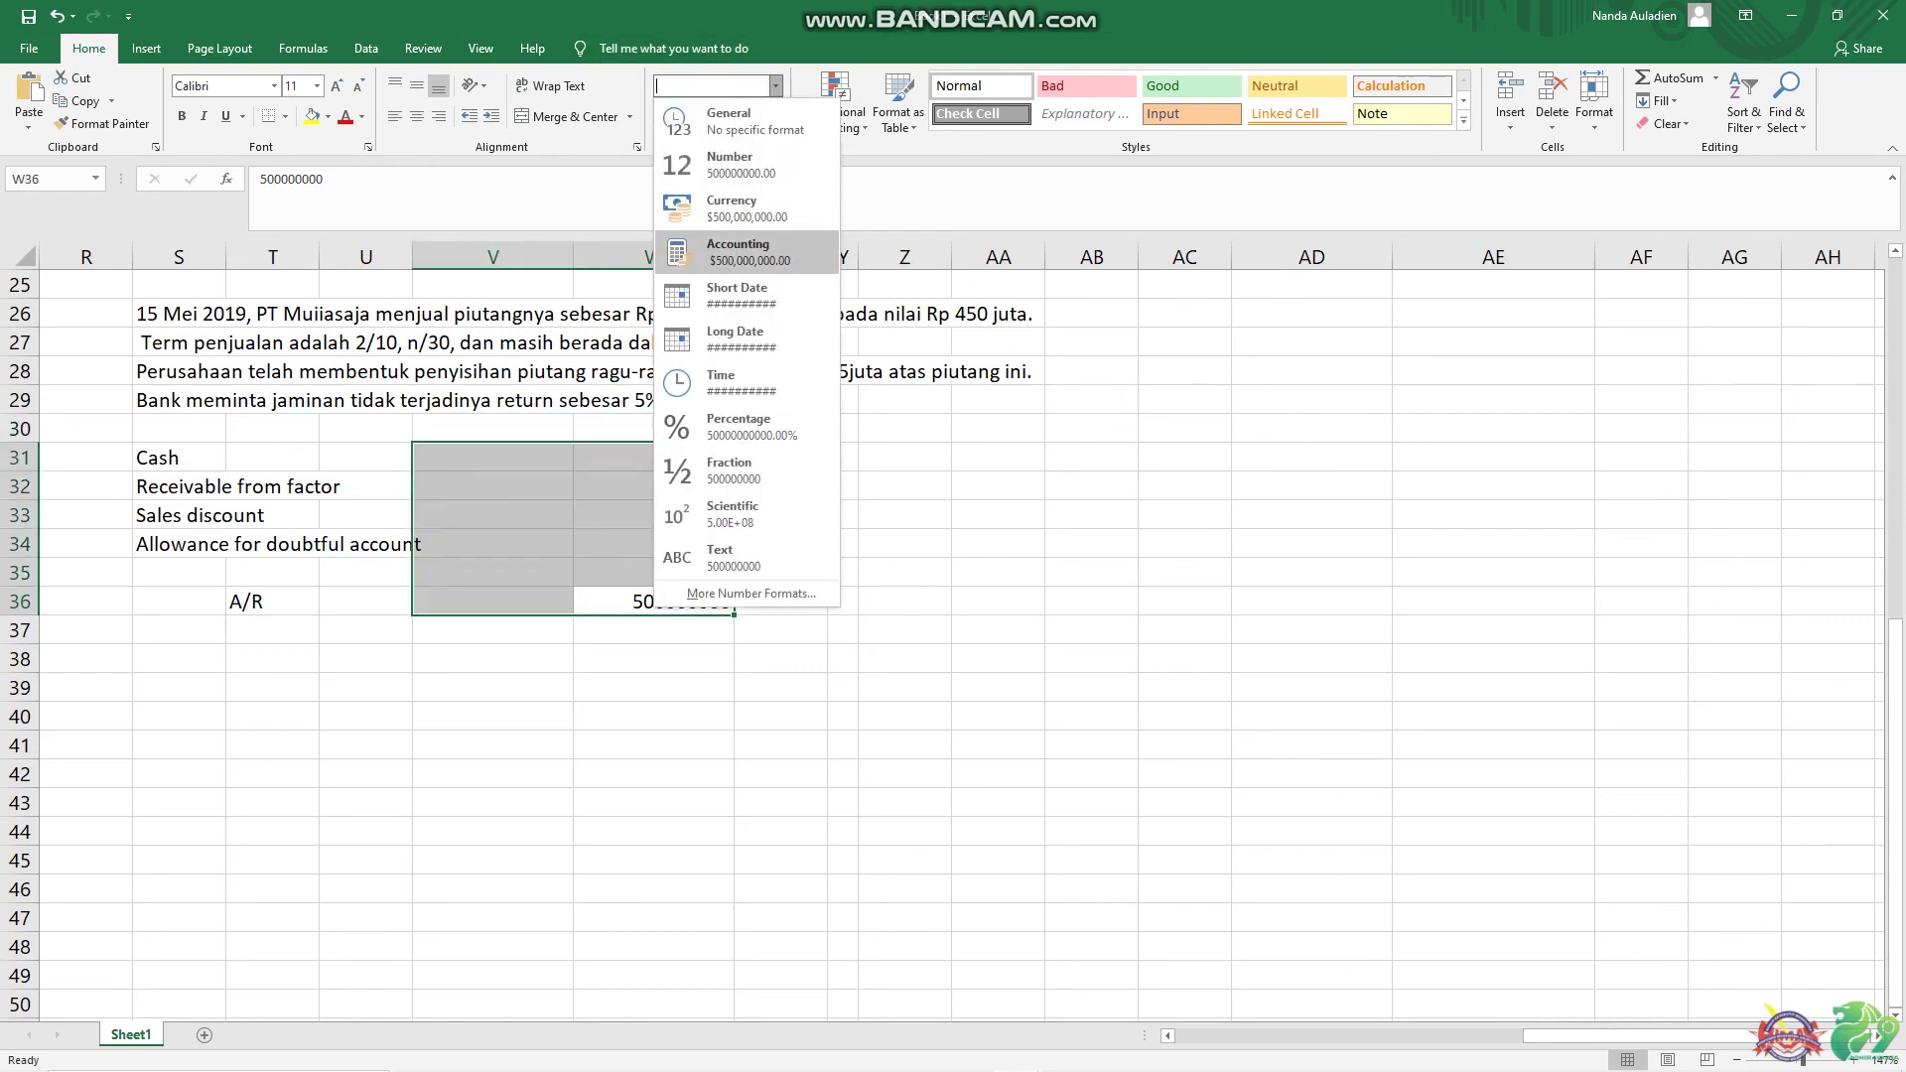
{"action": "left_click", "coordinate": [746, 253]}
{"action": "left_click", "coordinate": [493, 458]}
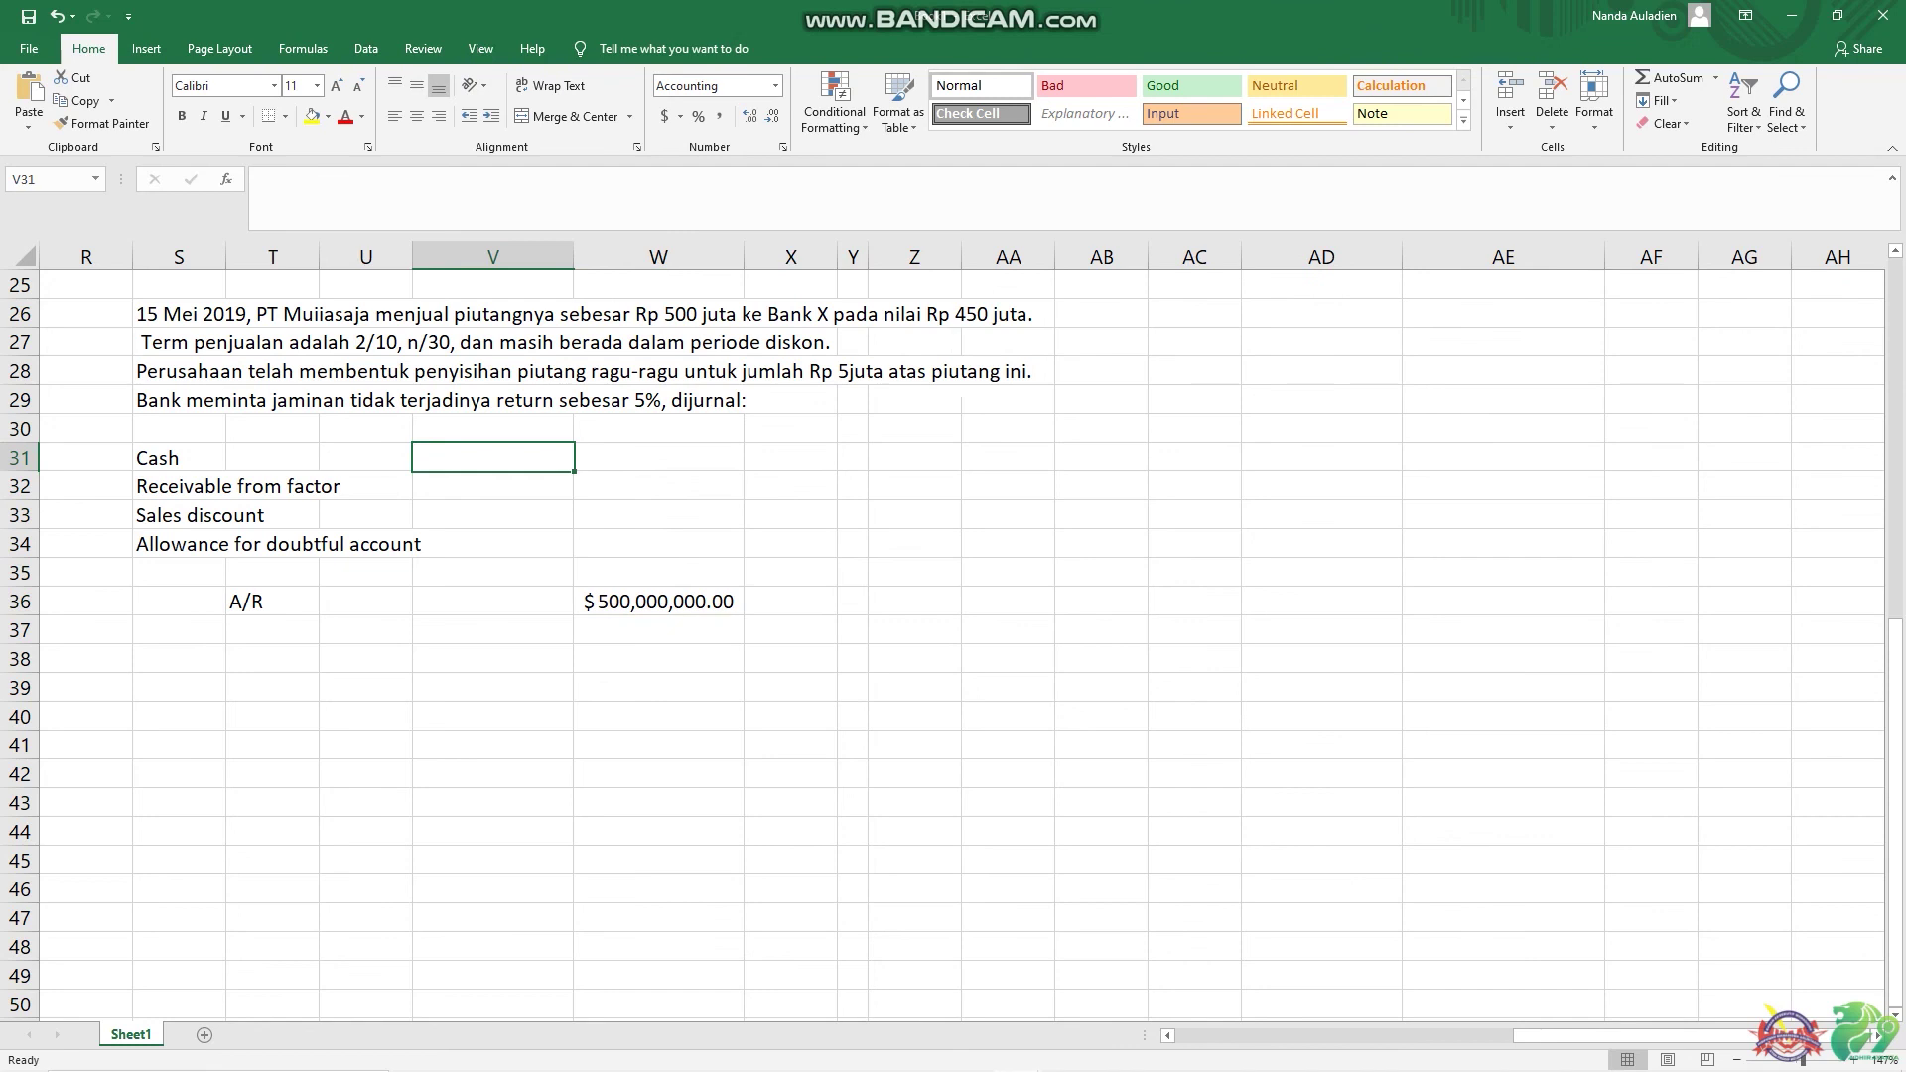
{"action": "left_click", "coordinate": [659, 487]}
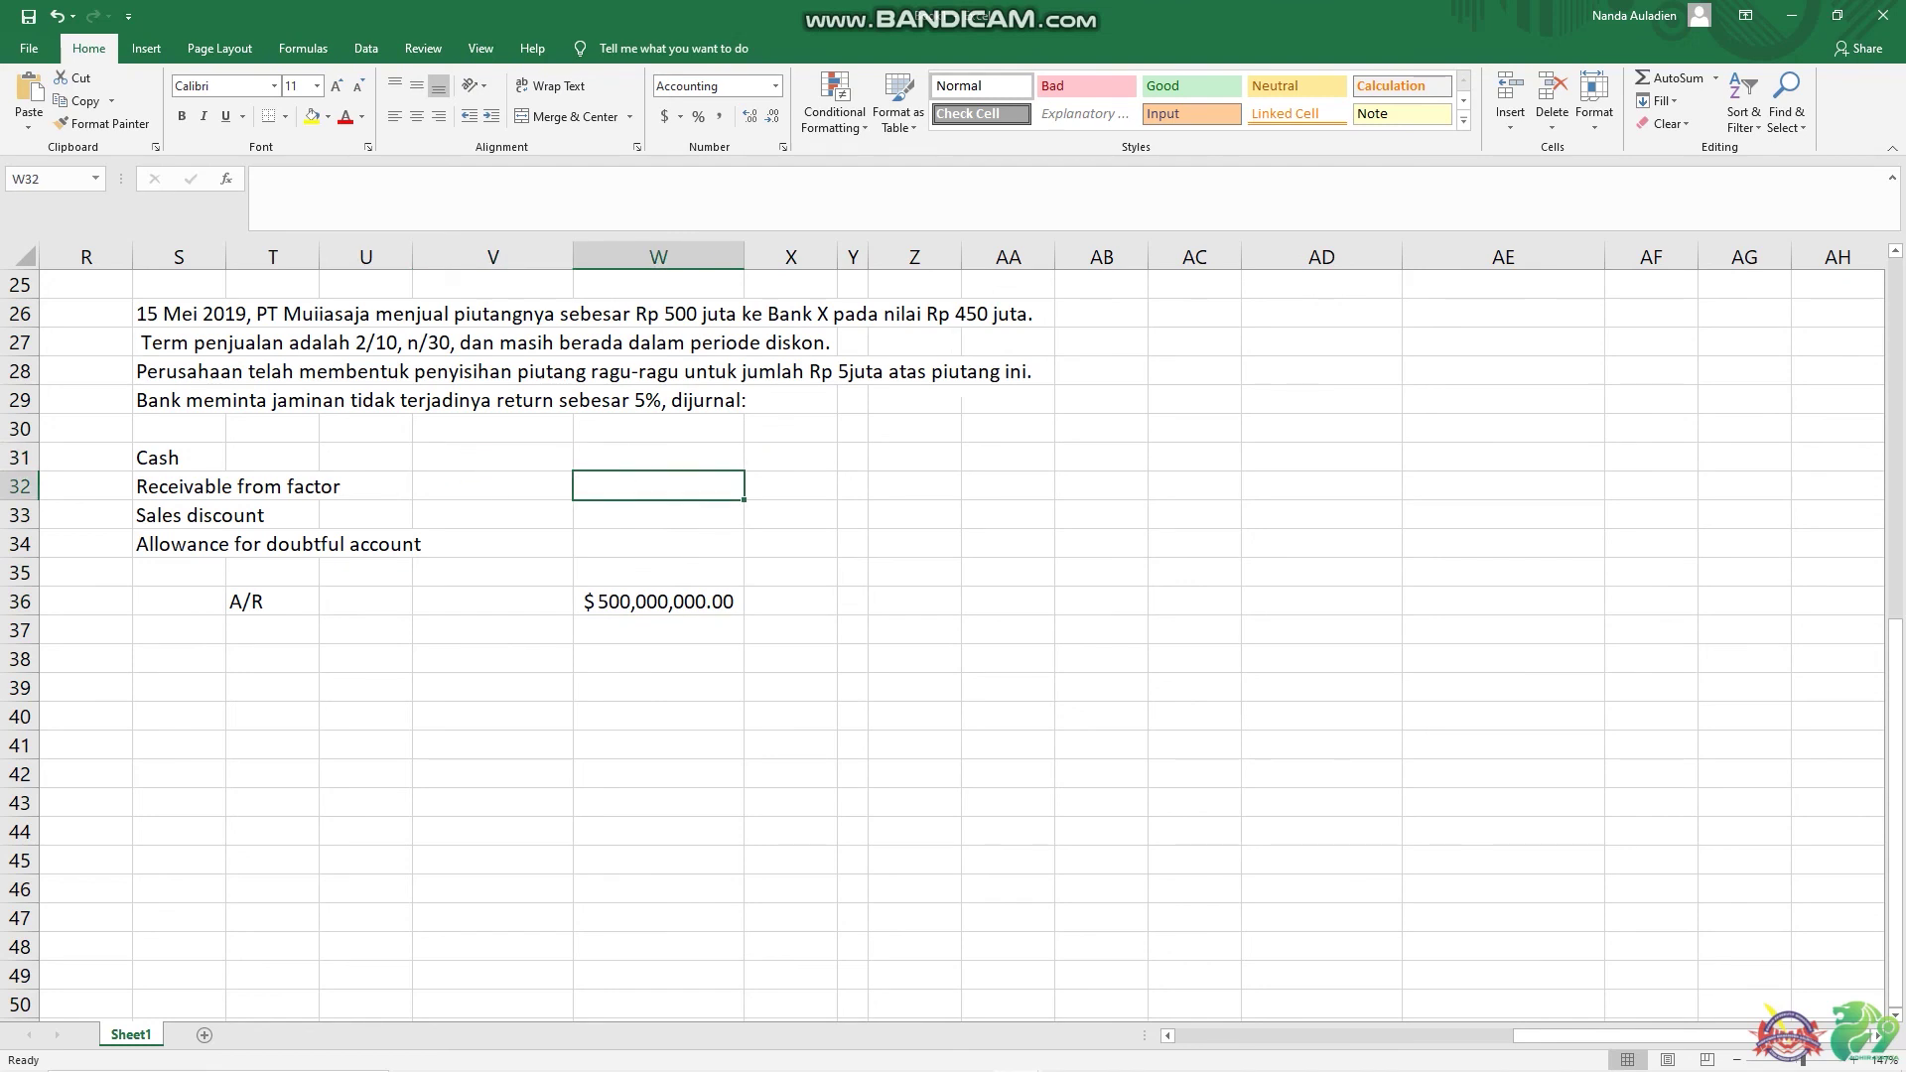
{"action": "left_click", "coordinate": [658, 544]}
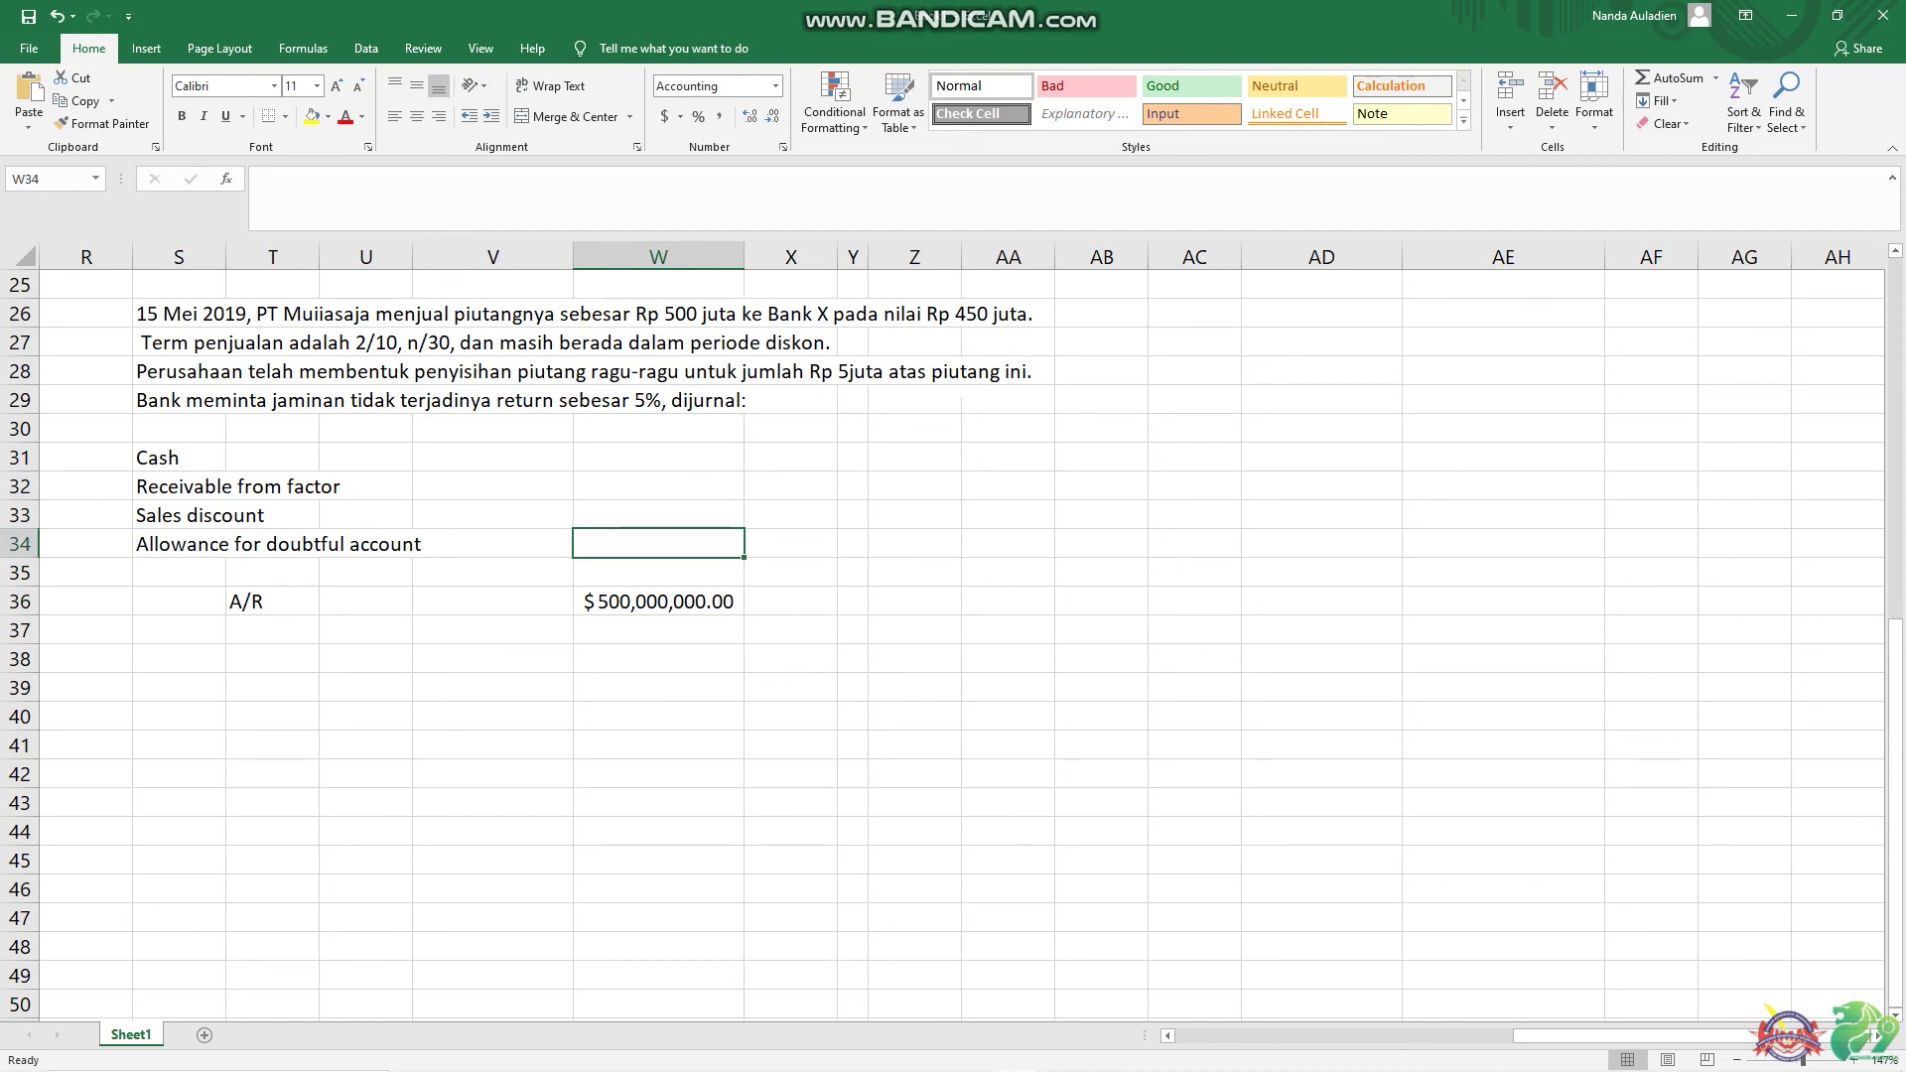
{"action": "left_click", "coordinate": [492, 544]}
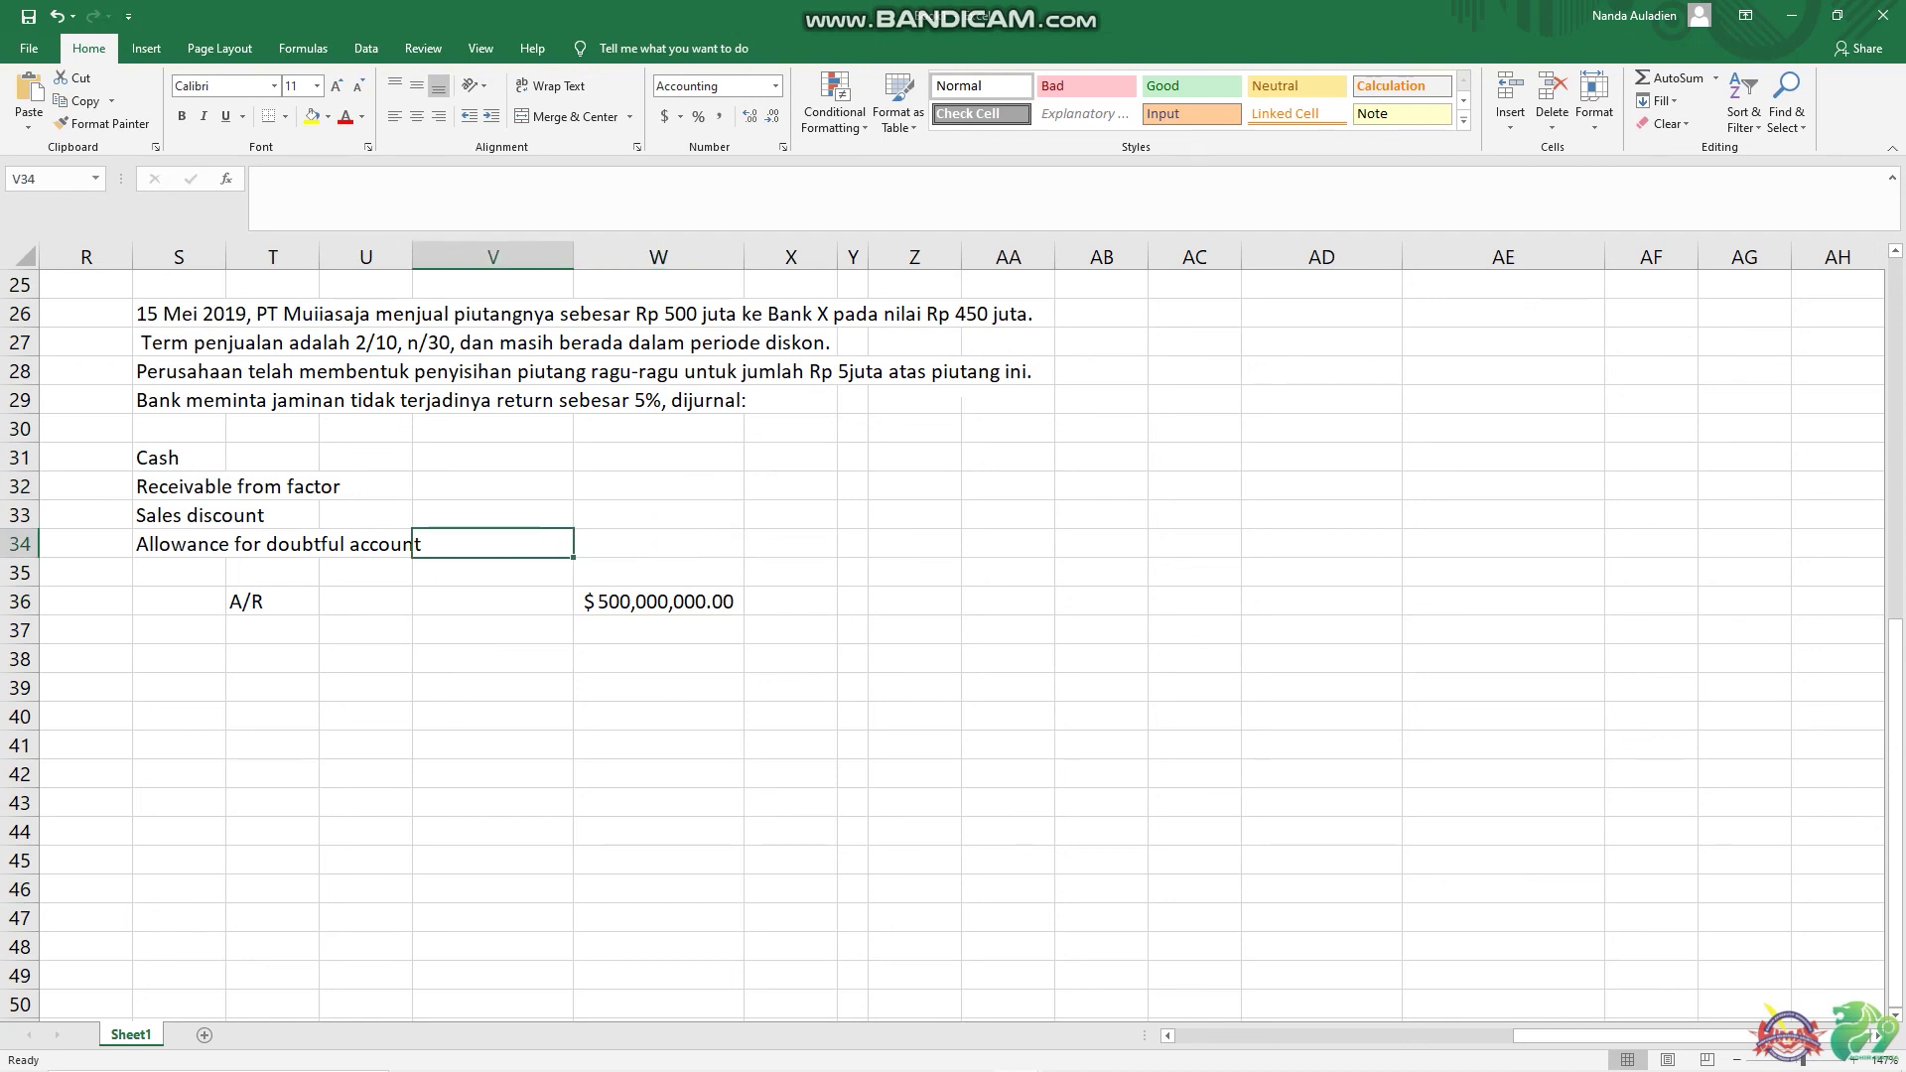
{"action": "type", "text": "5000000"}
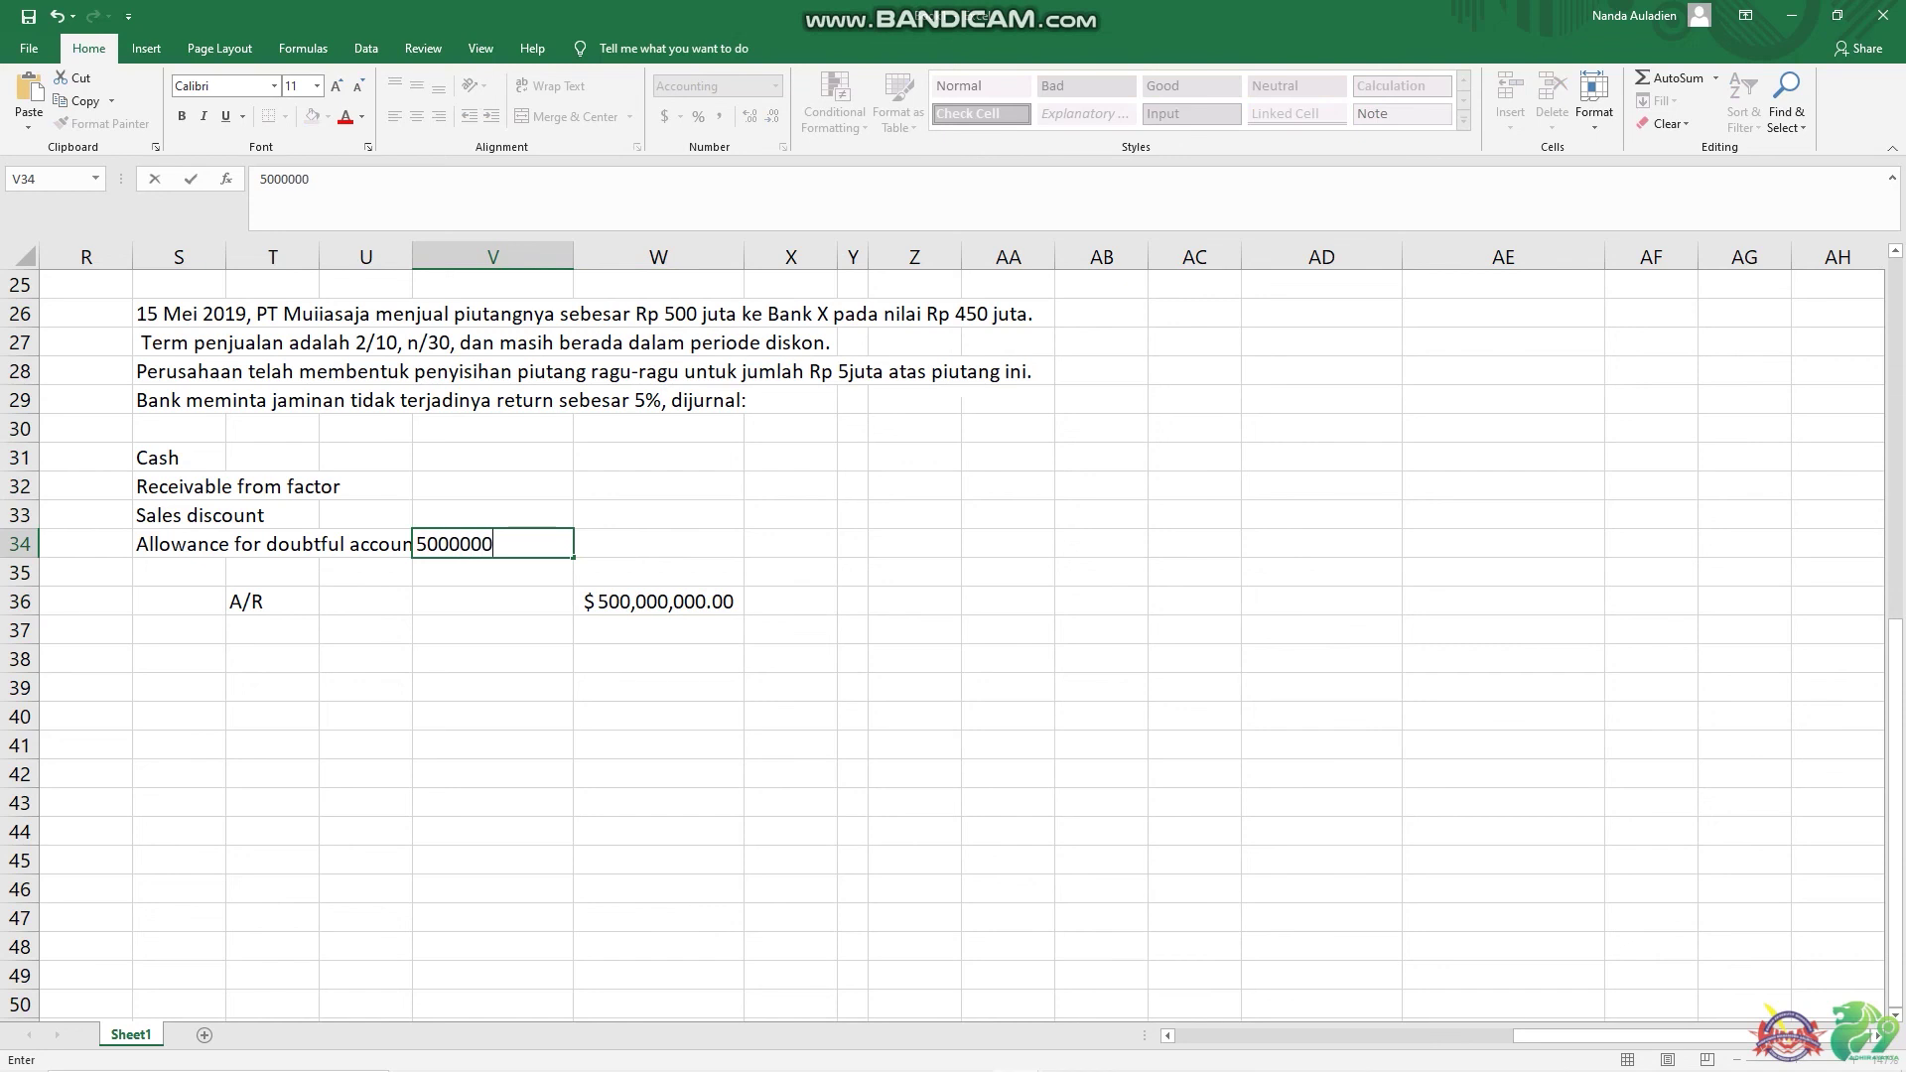
{"action": "left_click", "coordinate": [492, 515]}
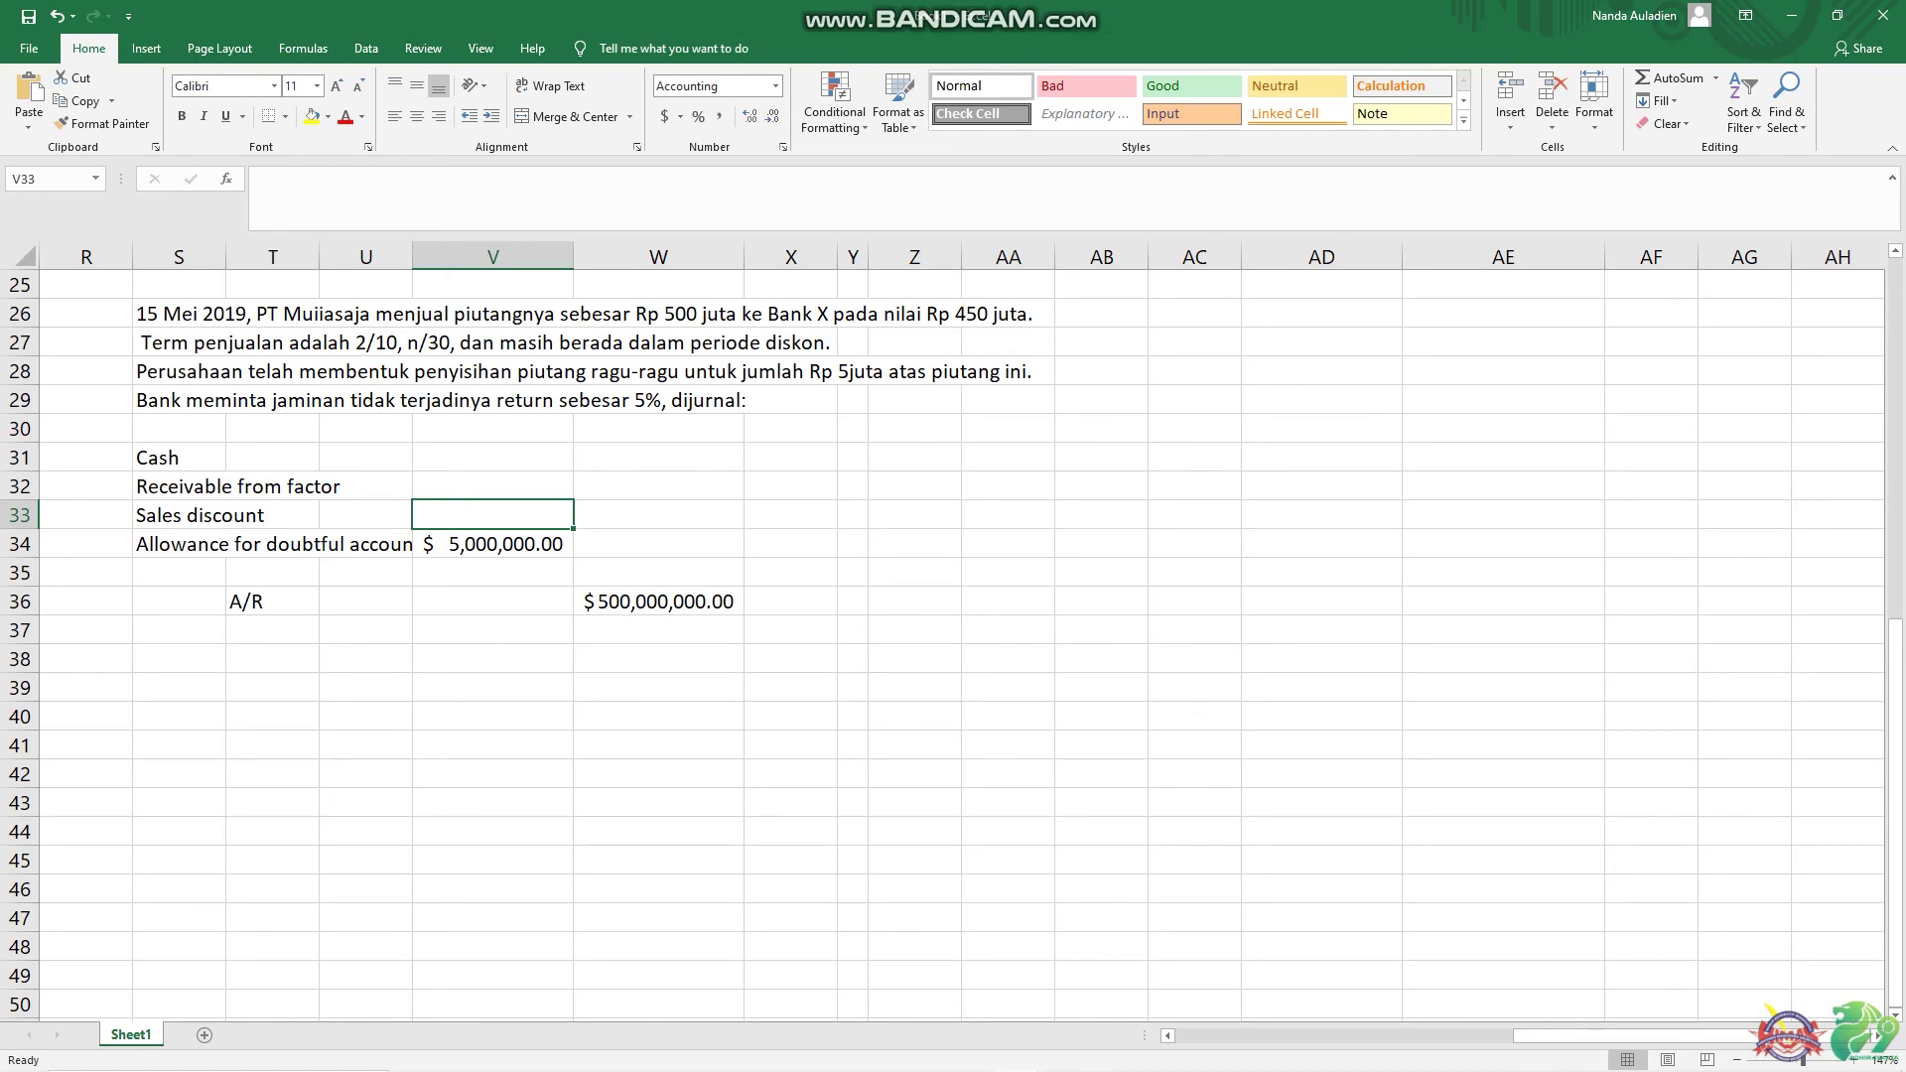
{"action": "type", "text": "=2"}
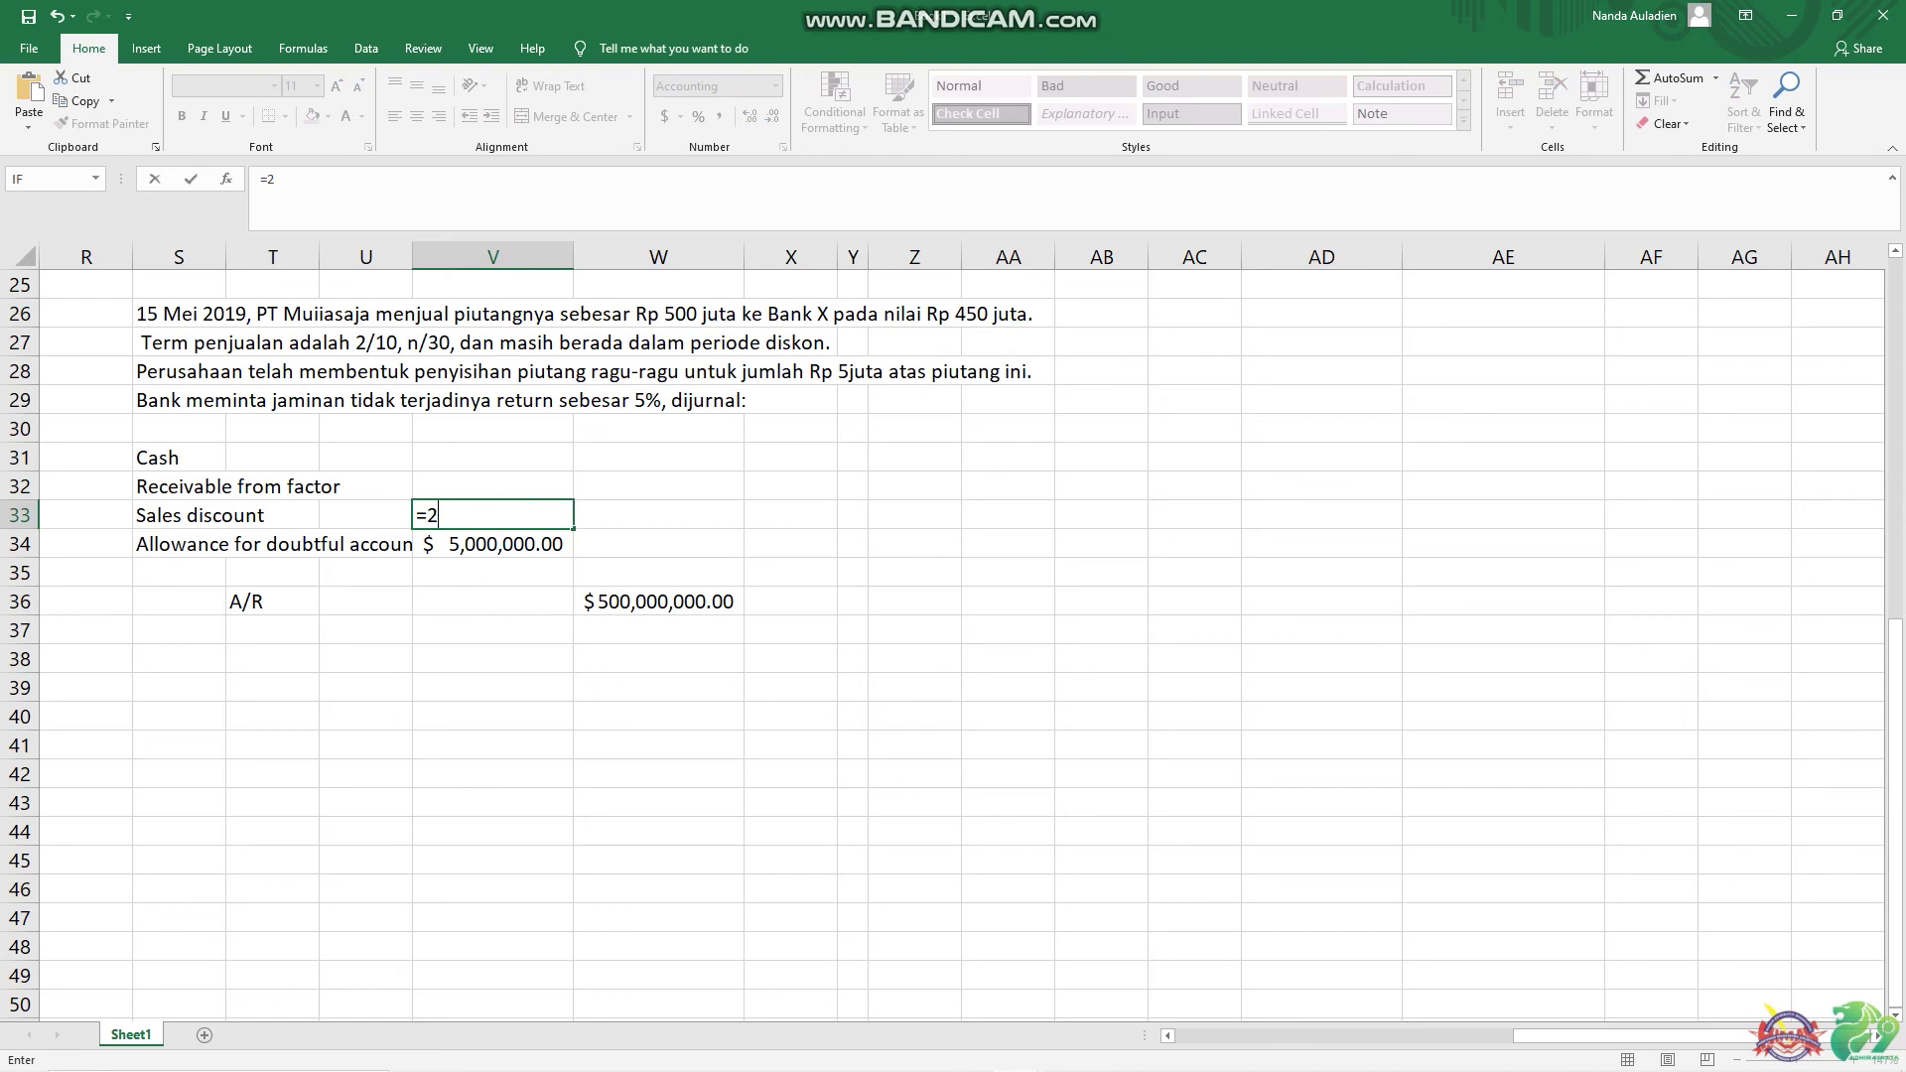
{"action": "type", "text": "%*"}
{"action": "left_click", "coordinate": [658, 602]}
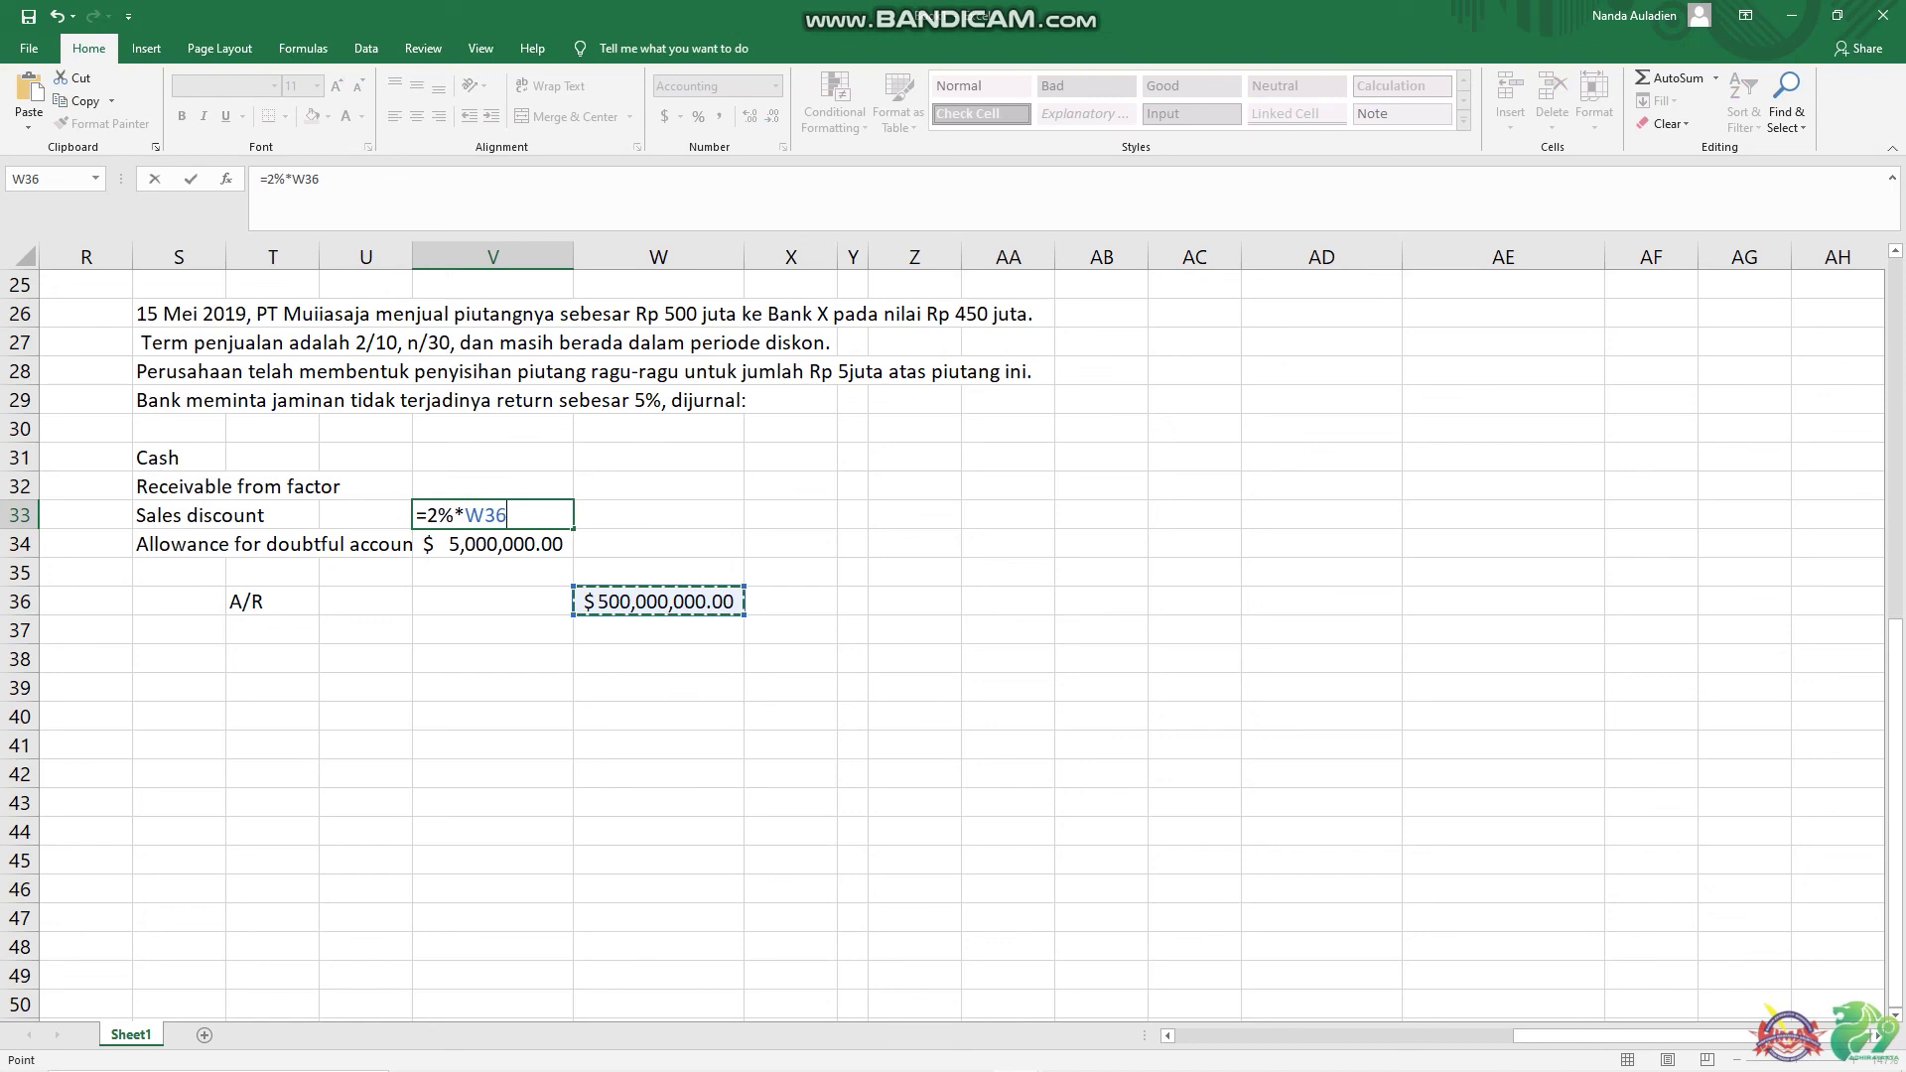
{"action": "key", "text": "Return"}
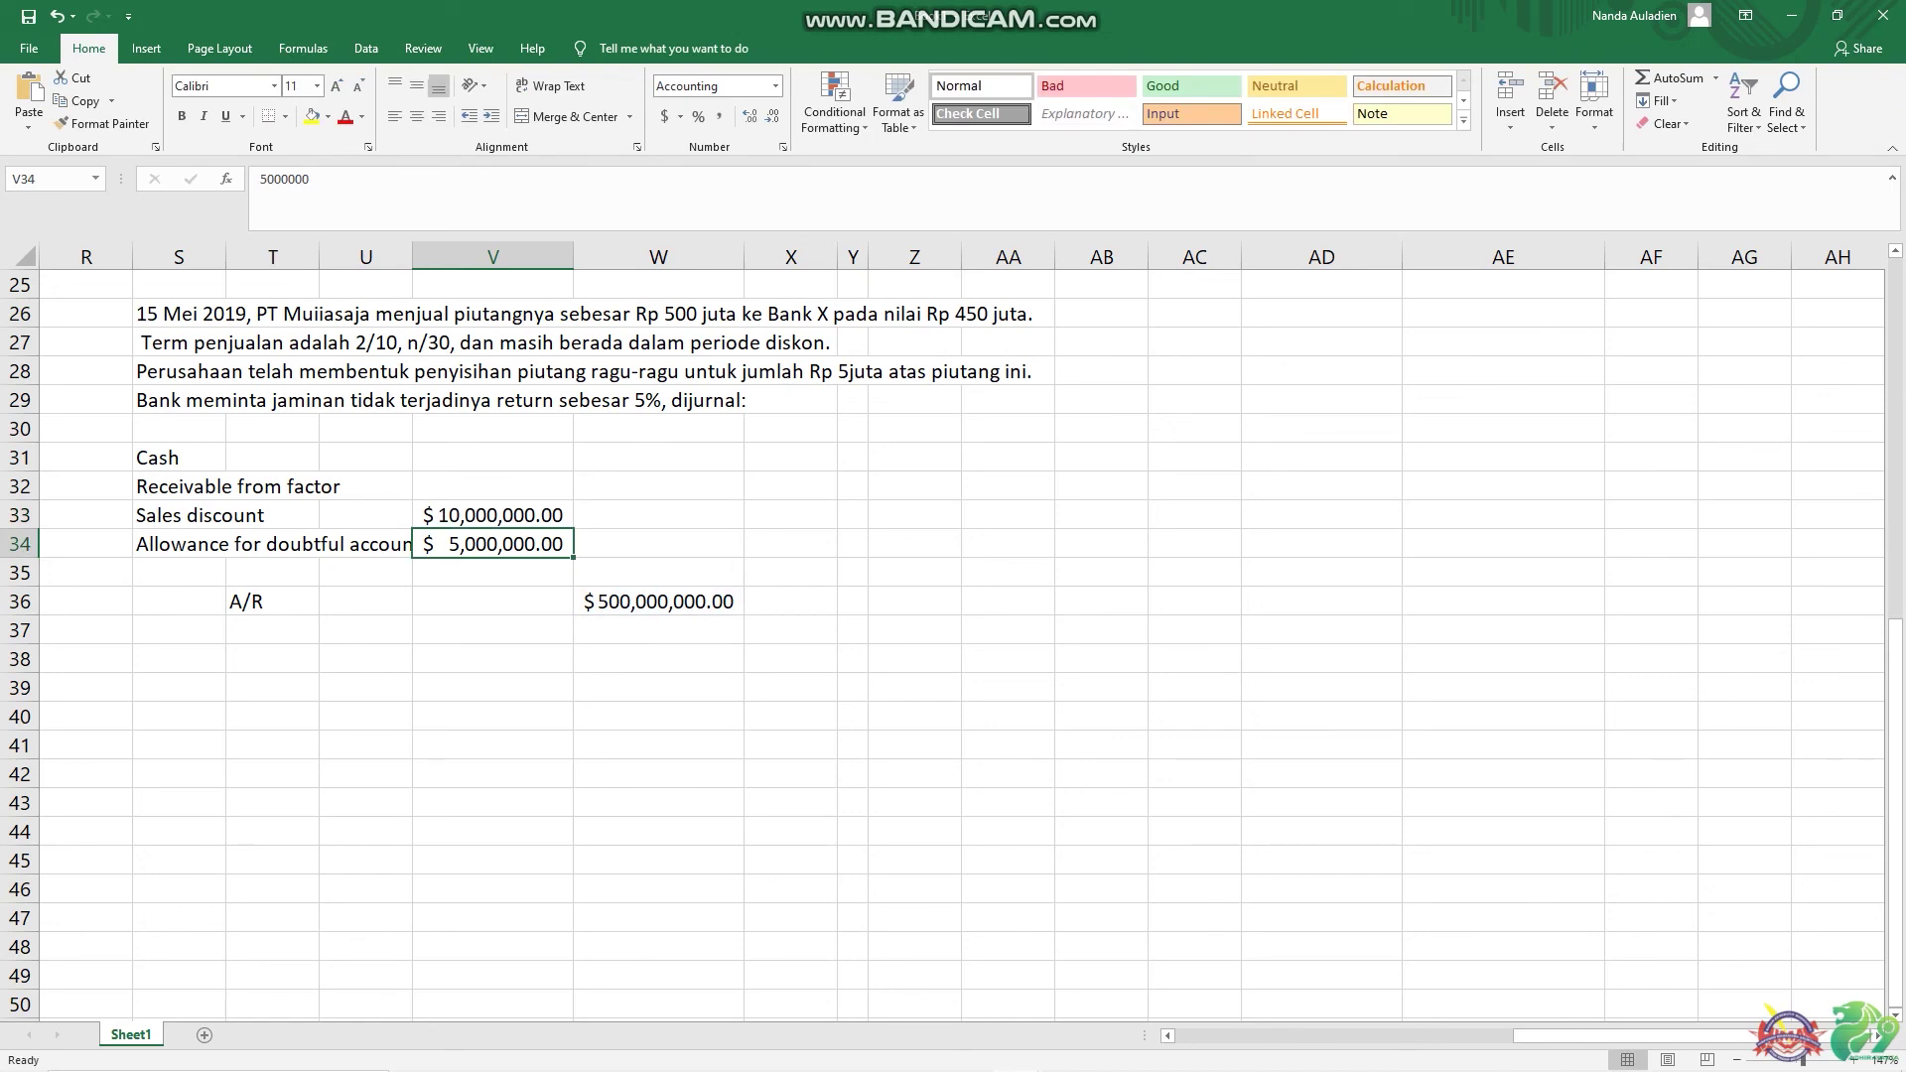
{"action": "key", "text": "Up"}
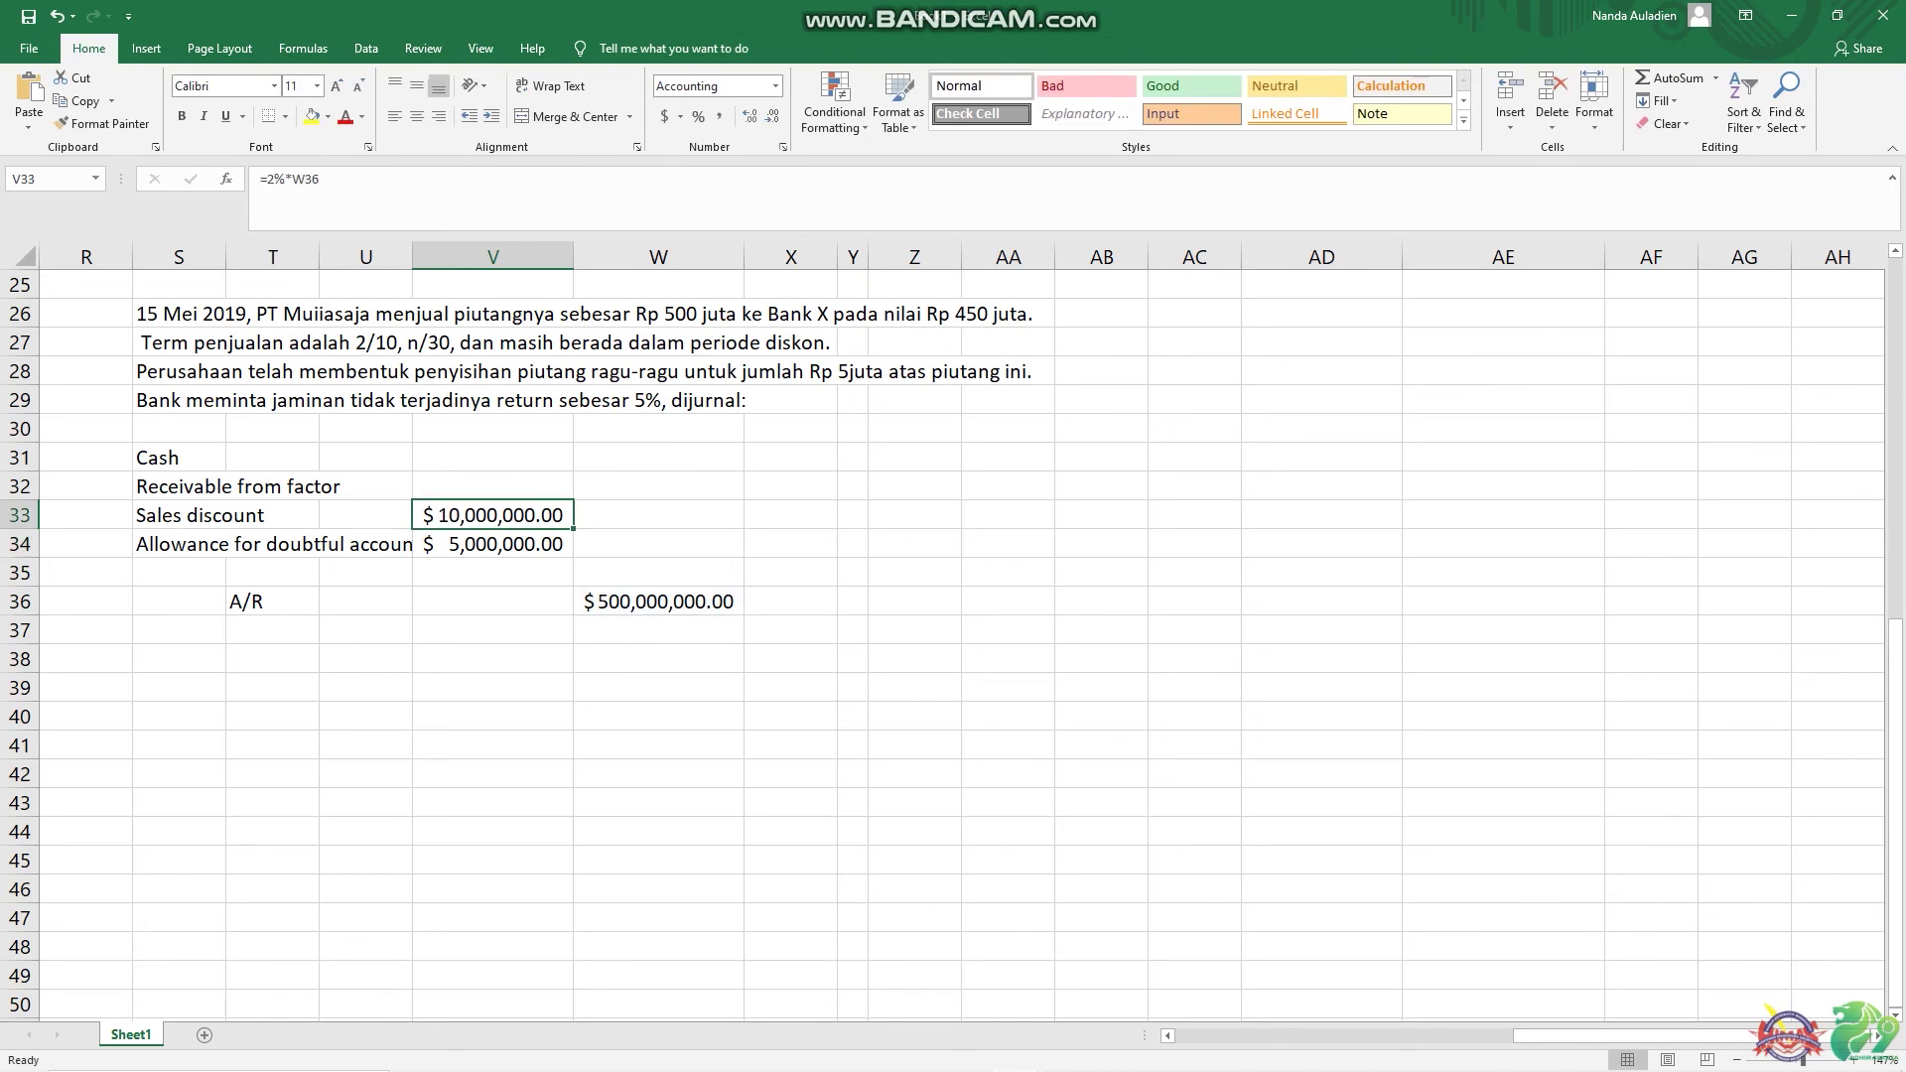
{"action": "key", "text": "Up"}
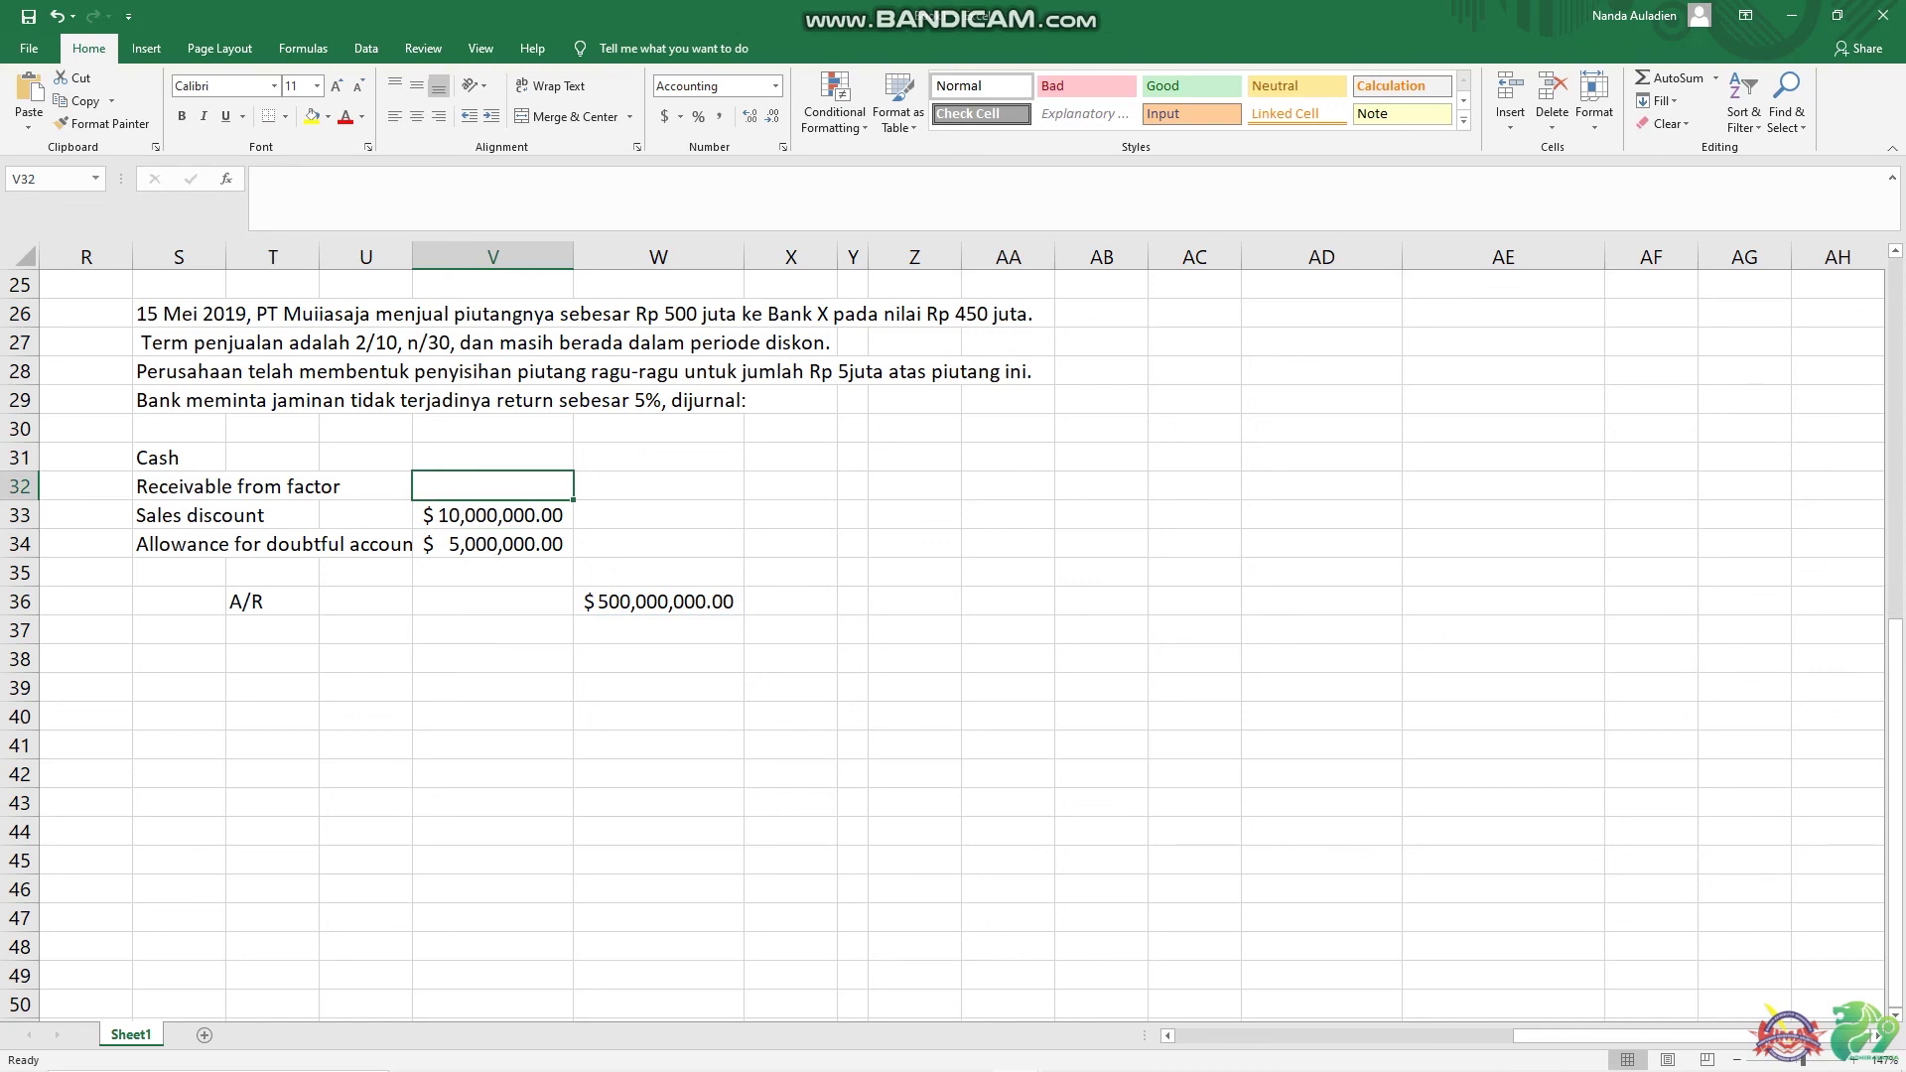
- Set Receivable from factor in V32 to =5%*450000000, giving $22,500,000.00
{"action": "type", "text": "="}
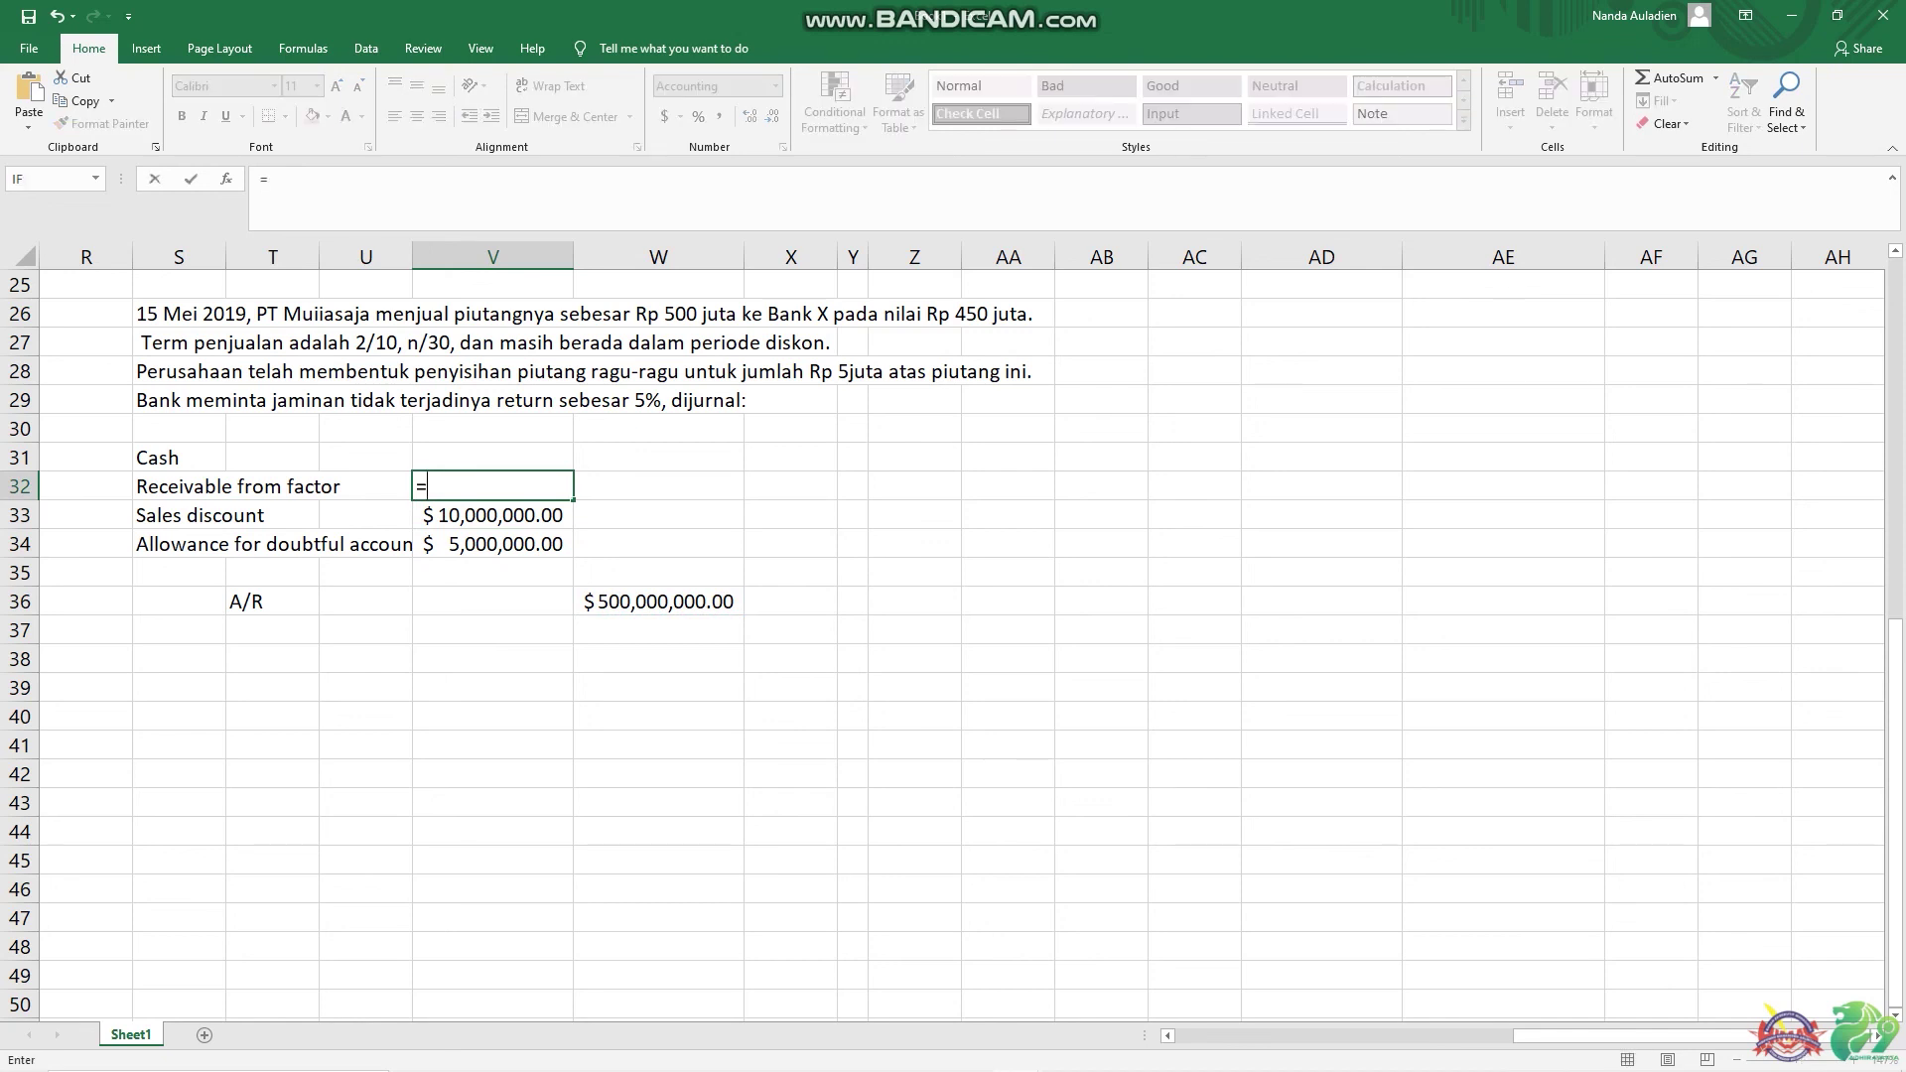
{"action": "type", "text": "%"}
{"action": "key", "text": "BackSpace"}
{"action": "type", "text": "5%"}
{"action": "type", "text": "*450000000"}
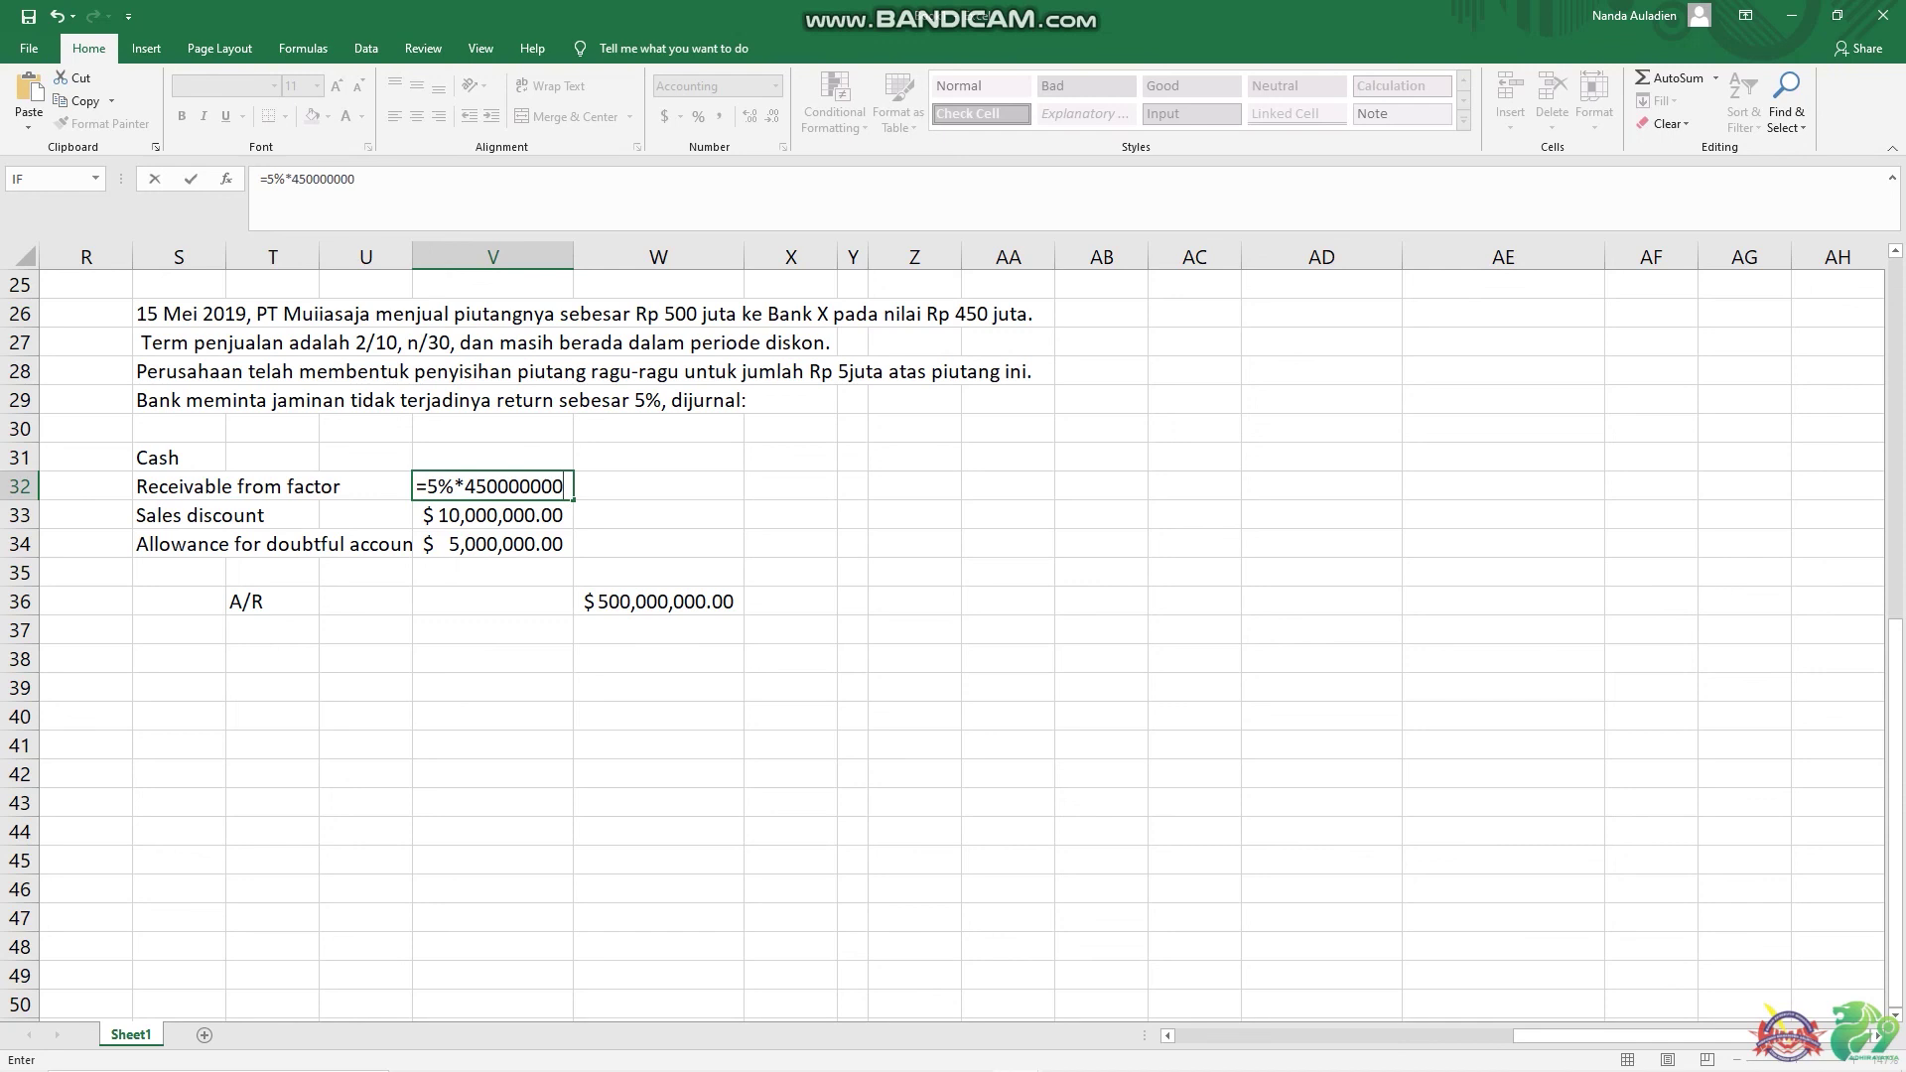
{"action": "key", "text": "Return"}
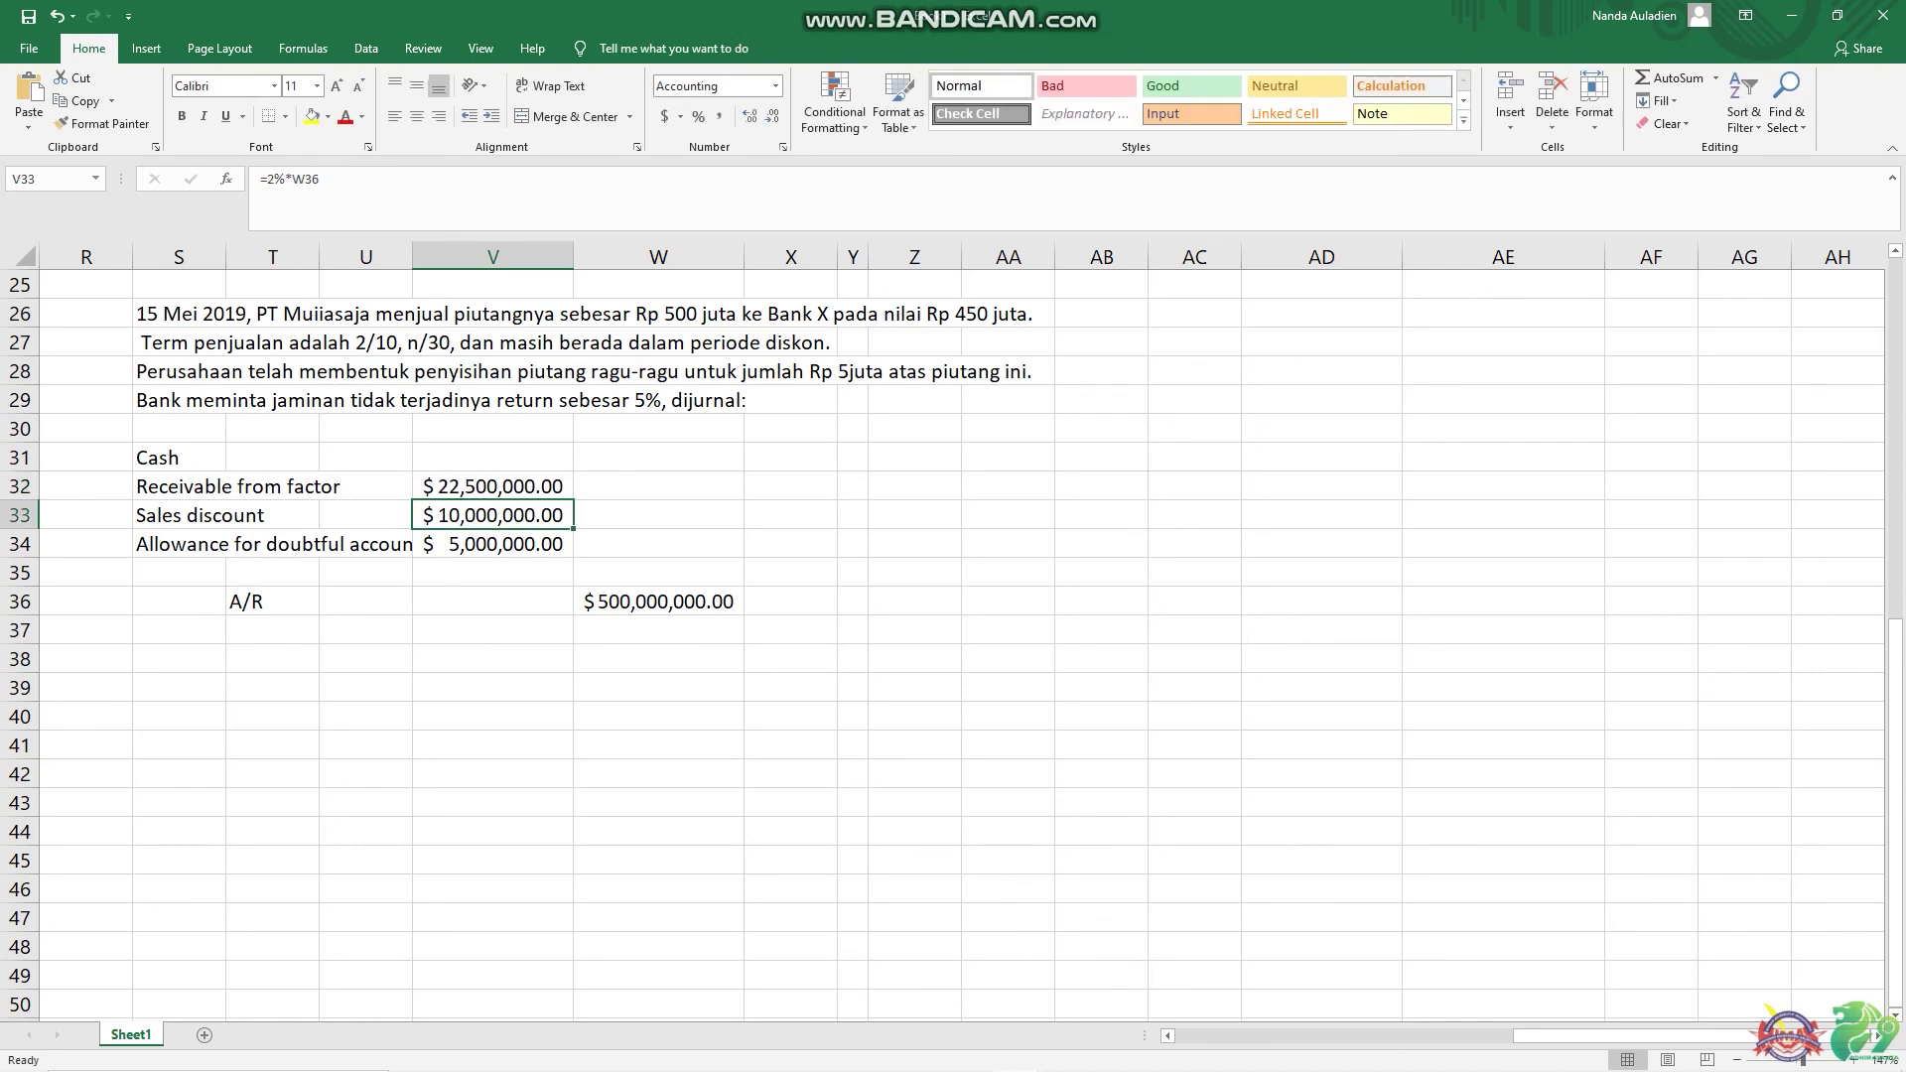
- Set Cash in V31 to =450000000-V32, giving $427,500,000.00
{"action": "key", "text": "Up"}
{"action": "key", "text": "Up"}
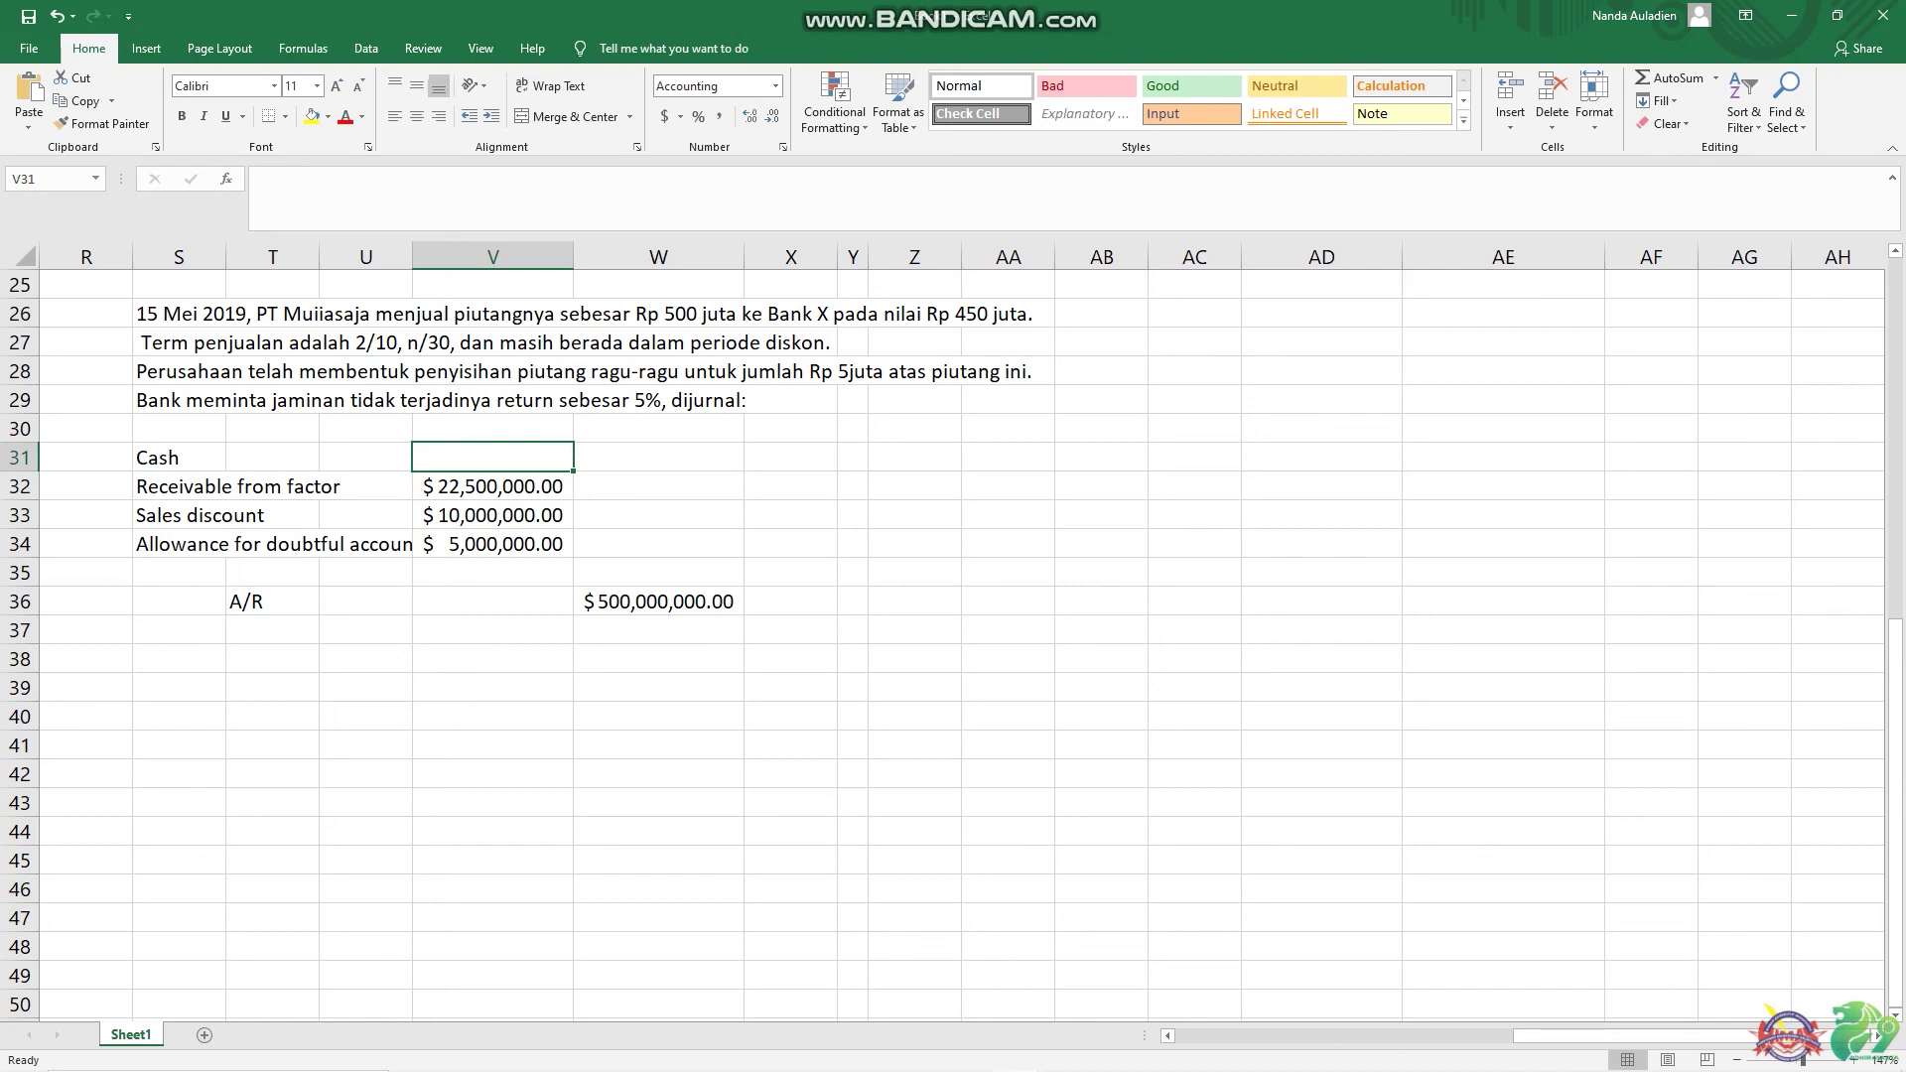
{"action": "type", "text": "="}
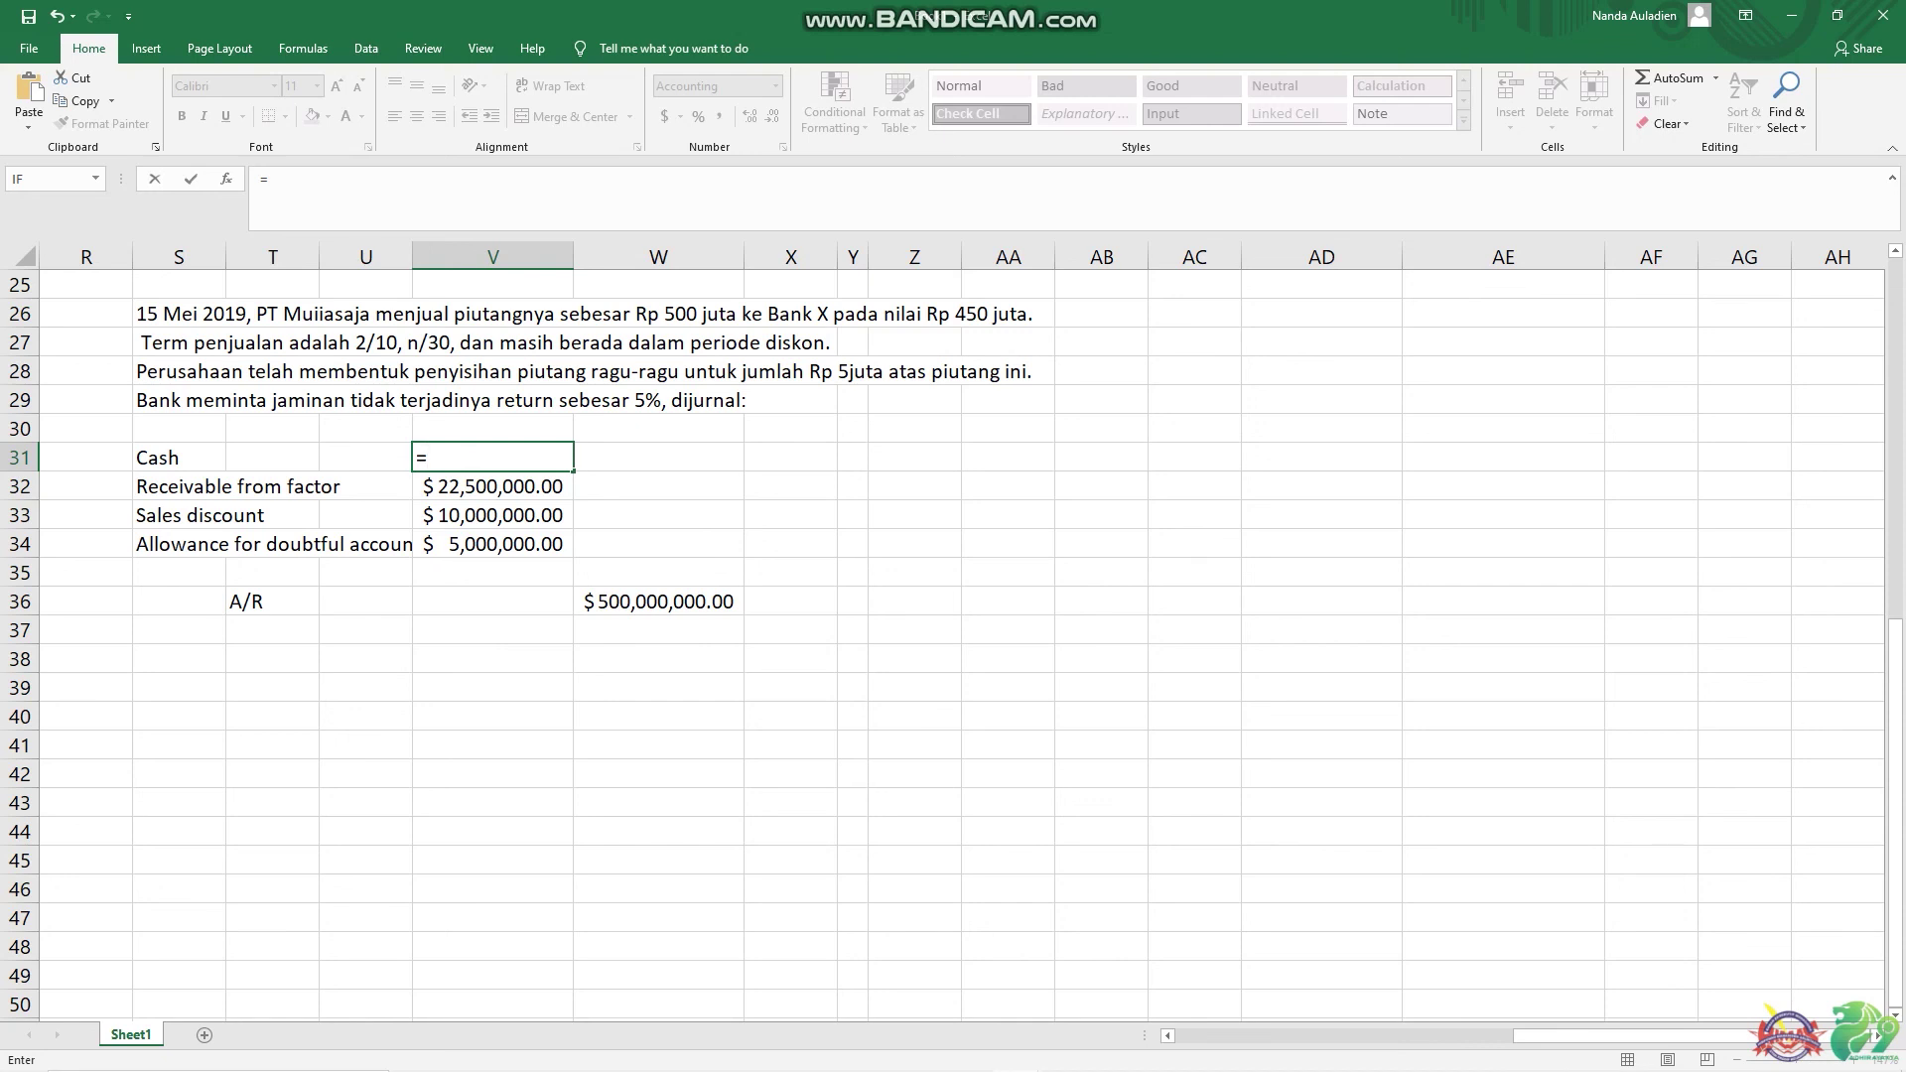
{"action": "type", "text": "450000000"}
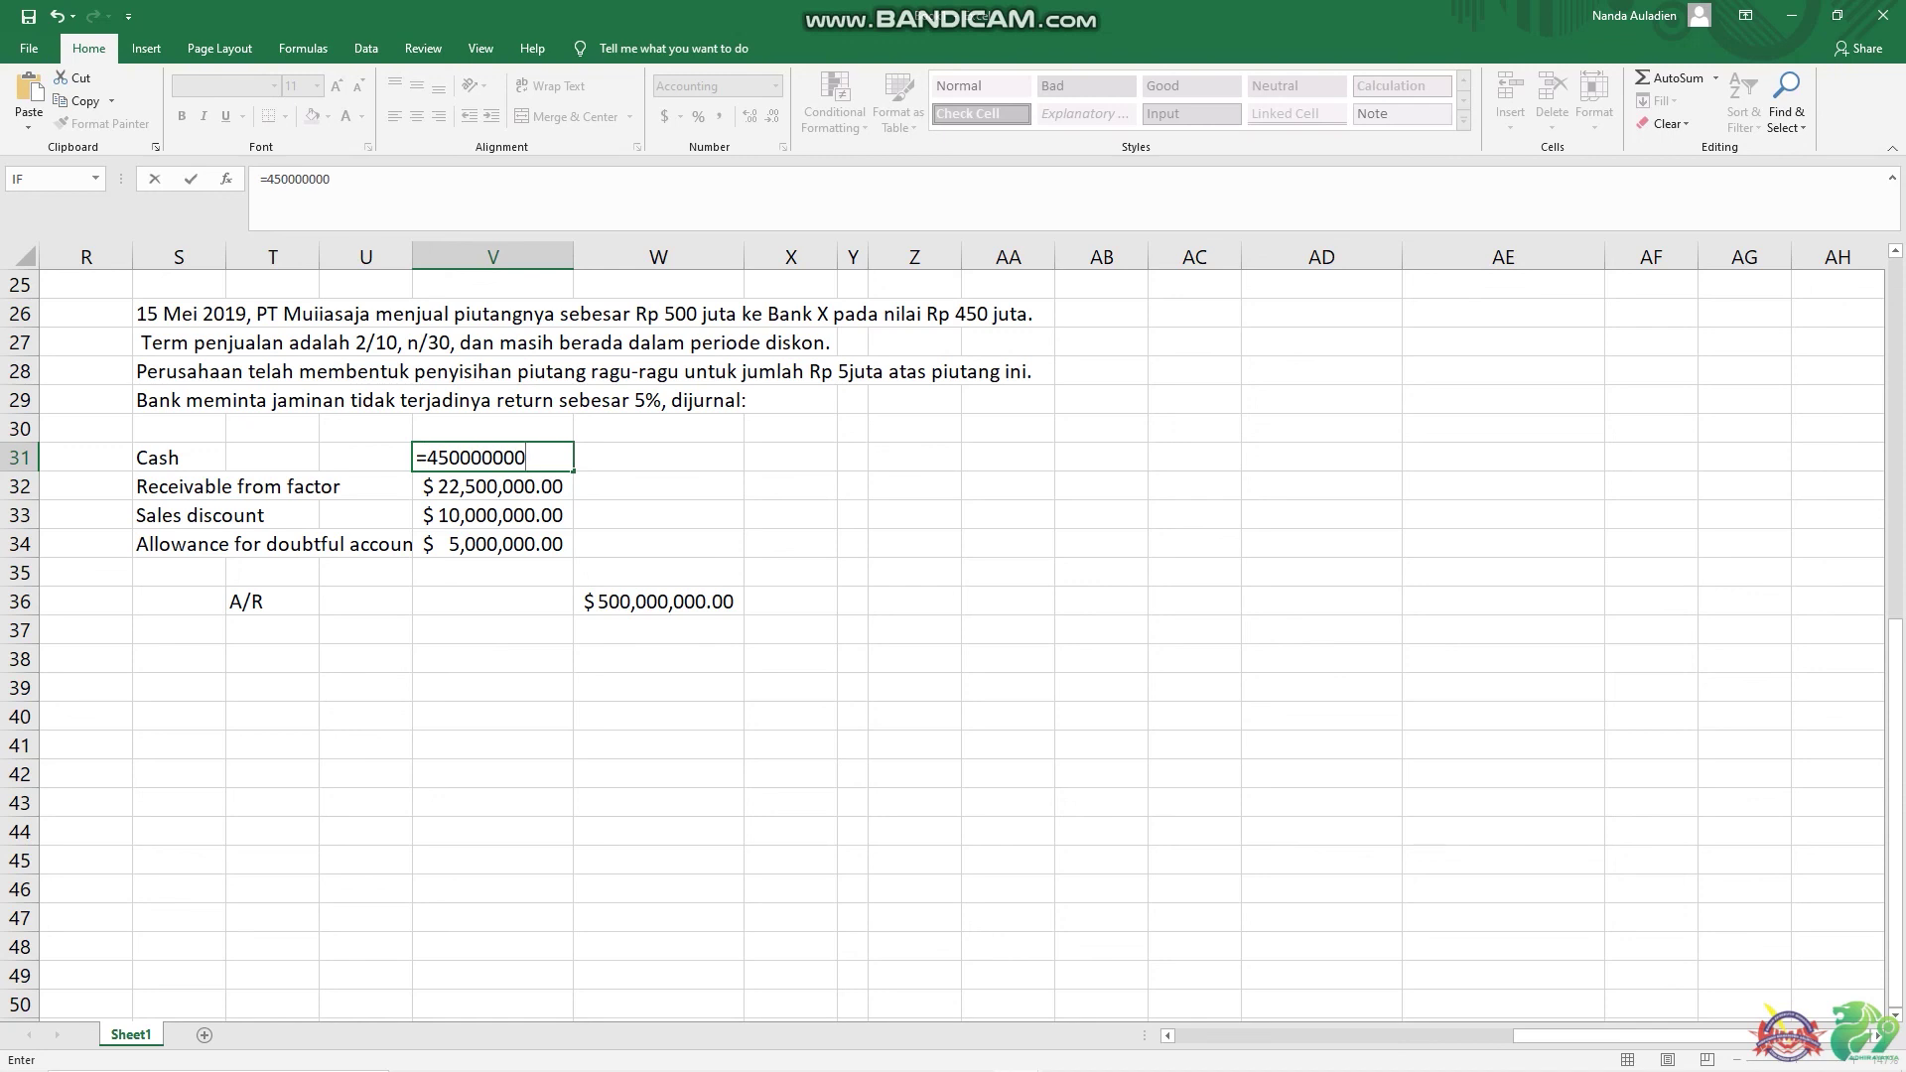
{"action": "type", "text": "-"}
{"action": "key", "text": "Down"}
{"action": "key", "text": "Return"}
{"action": "key", "text": "Down"}
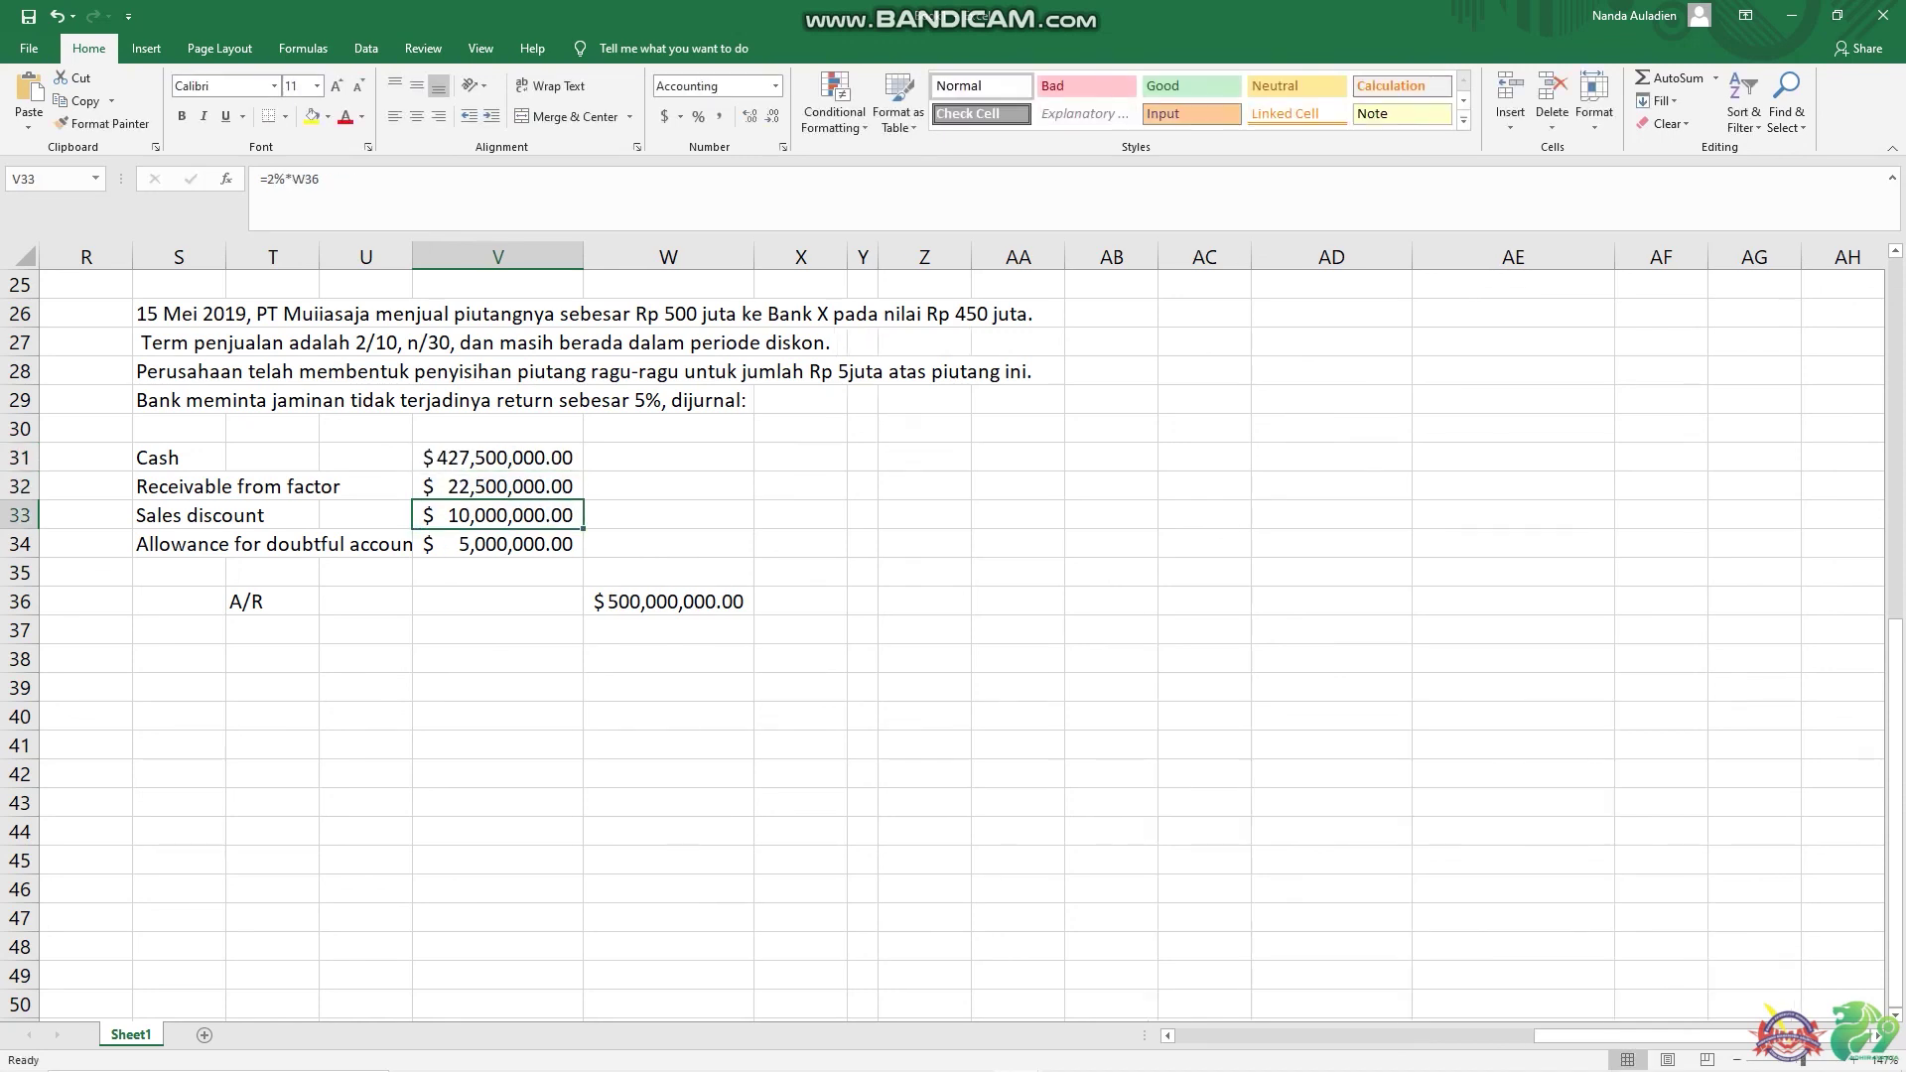
{"action": "key", "text": "Down"}
{"action": "key", "text": "Down"}
{"action": "key", "text": "Left"}
{"action": "key", "text": "Left"}
{"action": "key", "text": "Left"}
{"action": "key", "text": "Right"}
{"action": "key", "text": "Right"}
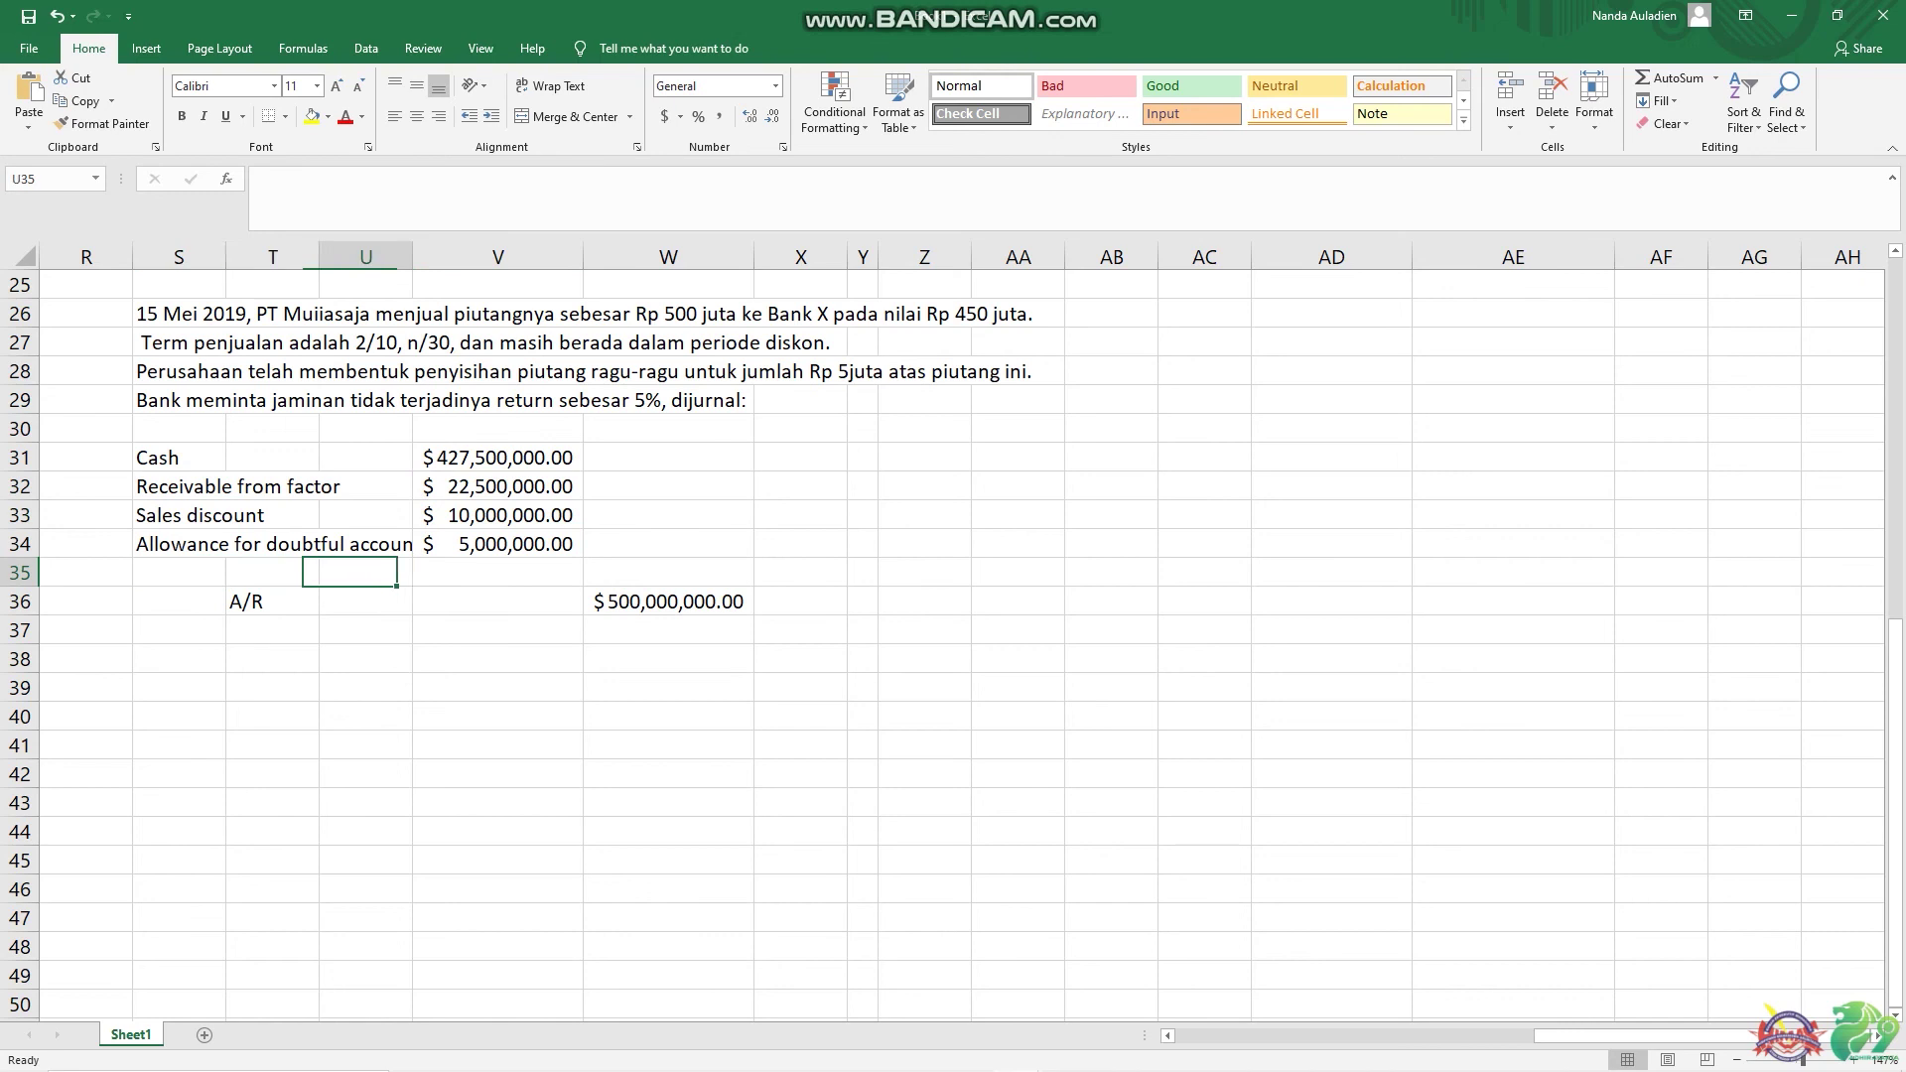
{"action": "key", "text": "Right"}
{"action": "key", "text": "Left"}
{"action": "key", "text": "Left"}
{"action": "key", "text": "Left"}
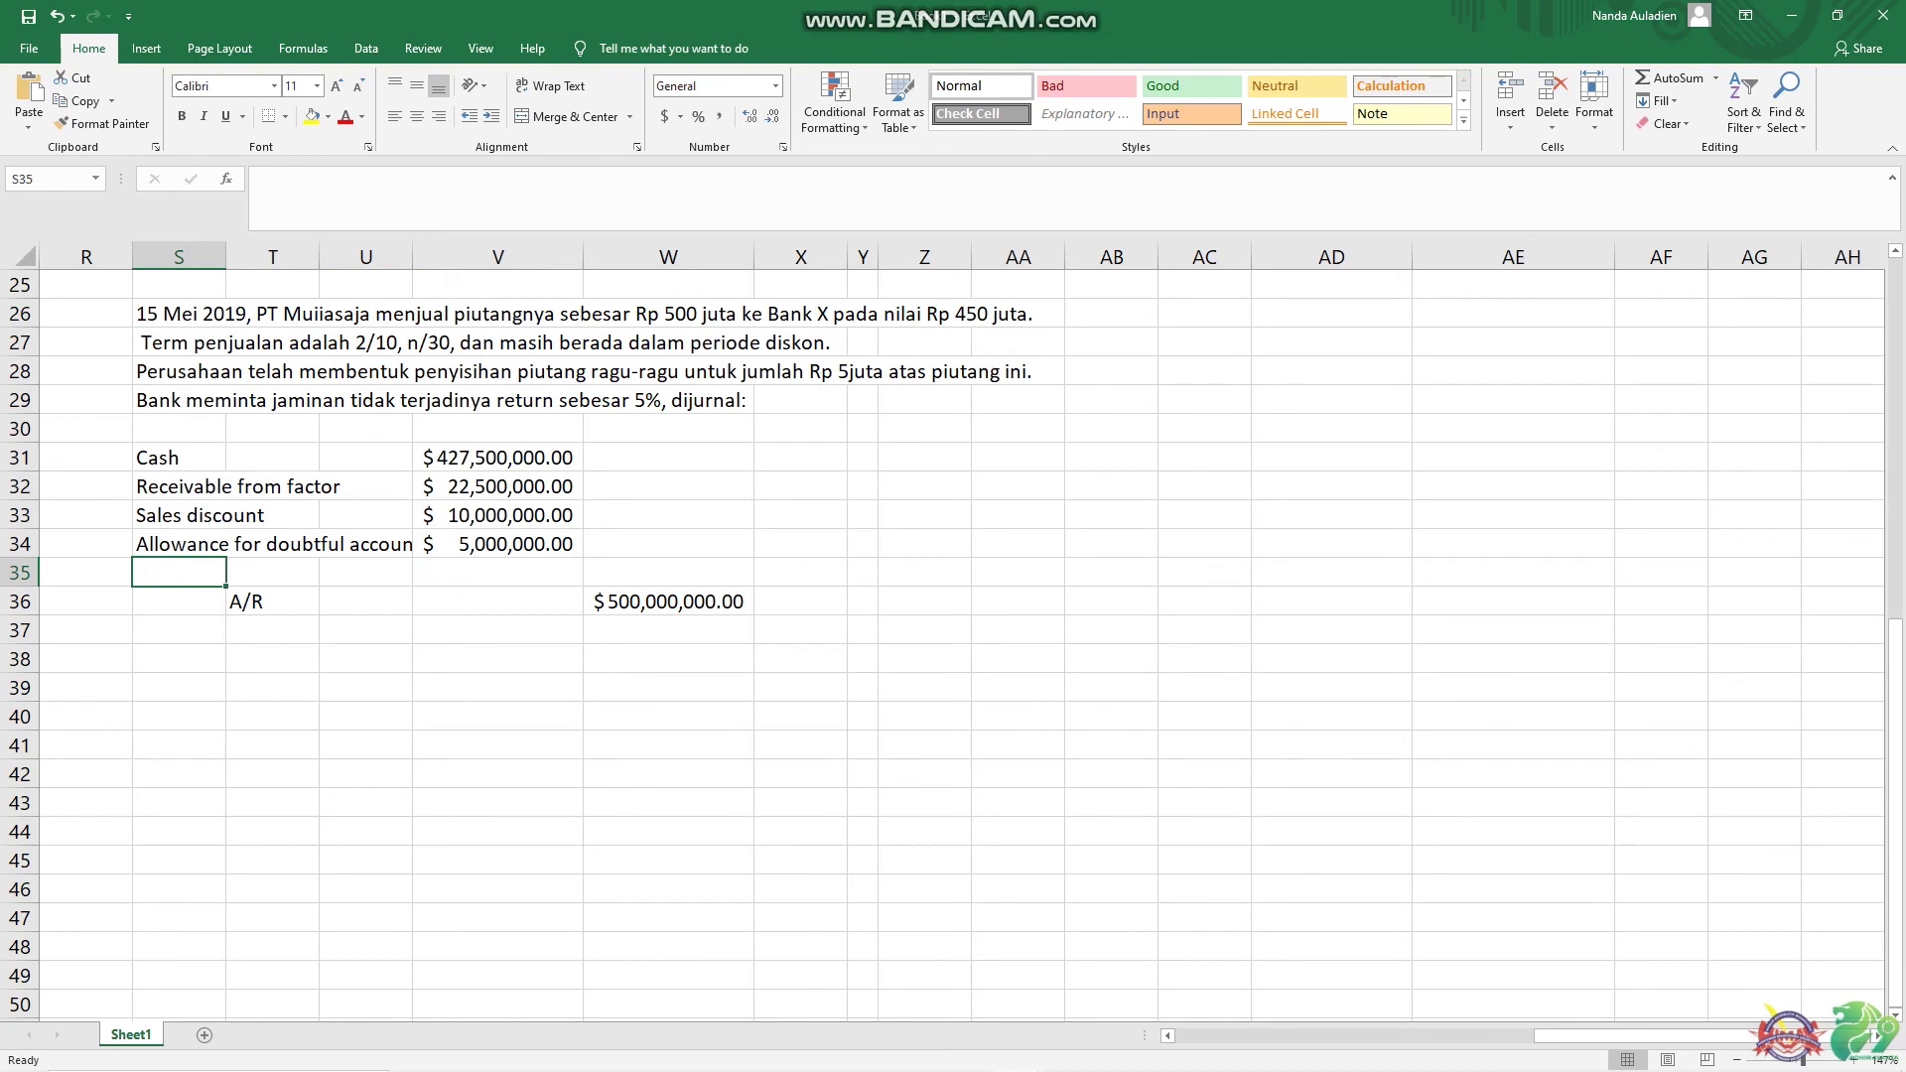
- Enter =W36-V34-V33-V32-V31 in V35, yielding the $35,000,000.00 balancing debit
{"action": "key", "text": "Right"}
{"action": "key", "text": "Right"}
{"action": "key", "text": "Right"}
{"action": "key", "text": "Right"}
{"action": "key", "text": "Right"}
{"action": "key", "text": "Left"}
{"action": "key", "text": "Left"}
{"action": "key", "text": "Left"}
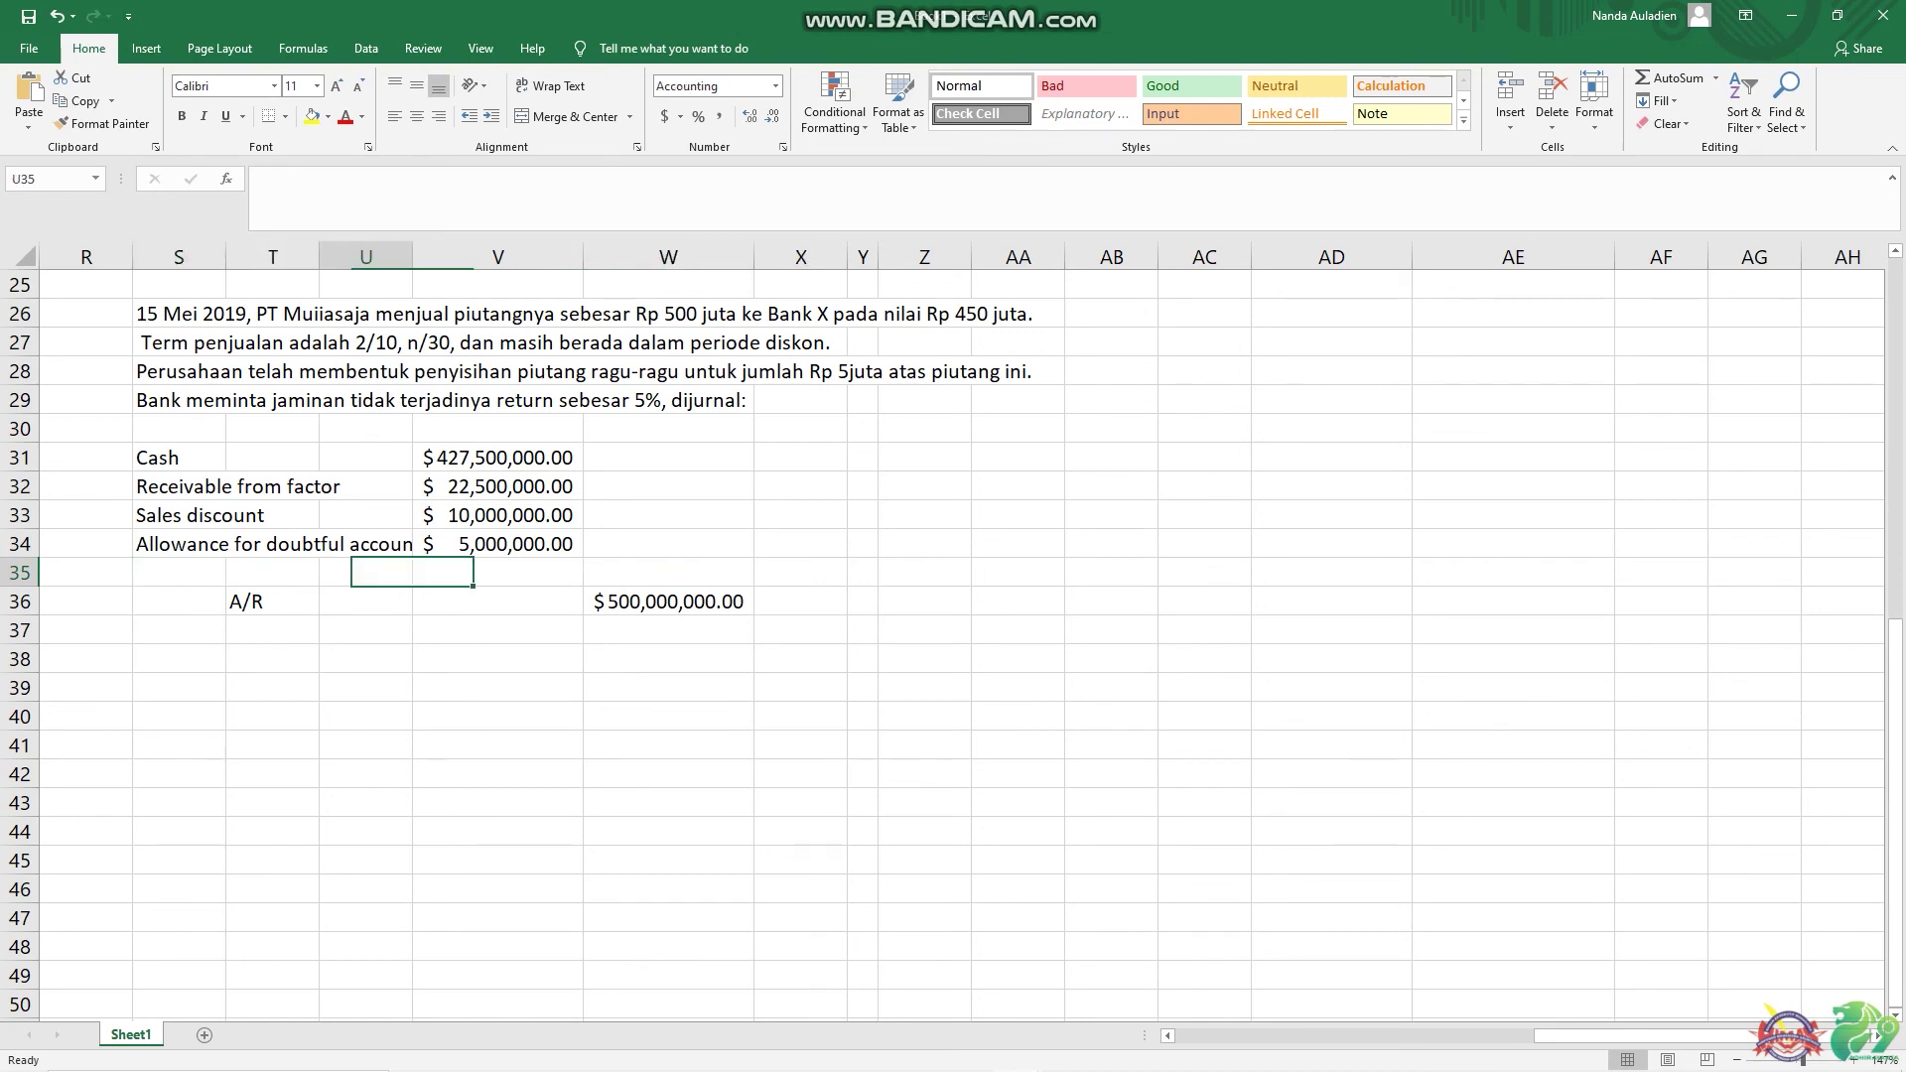
{"action": "key", "text": "Right"}
{"action": "type", "text": "="}
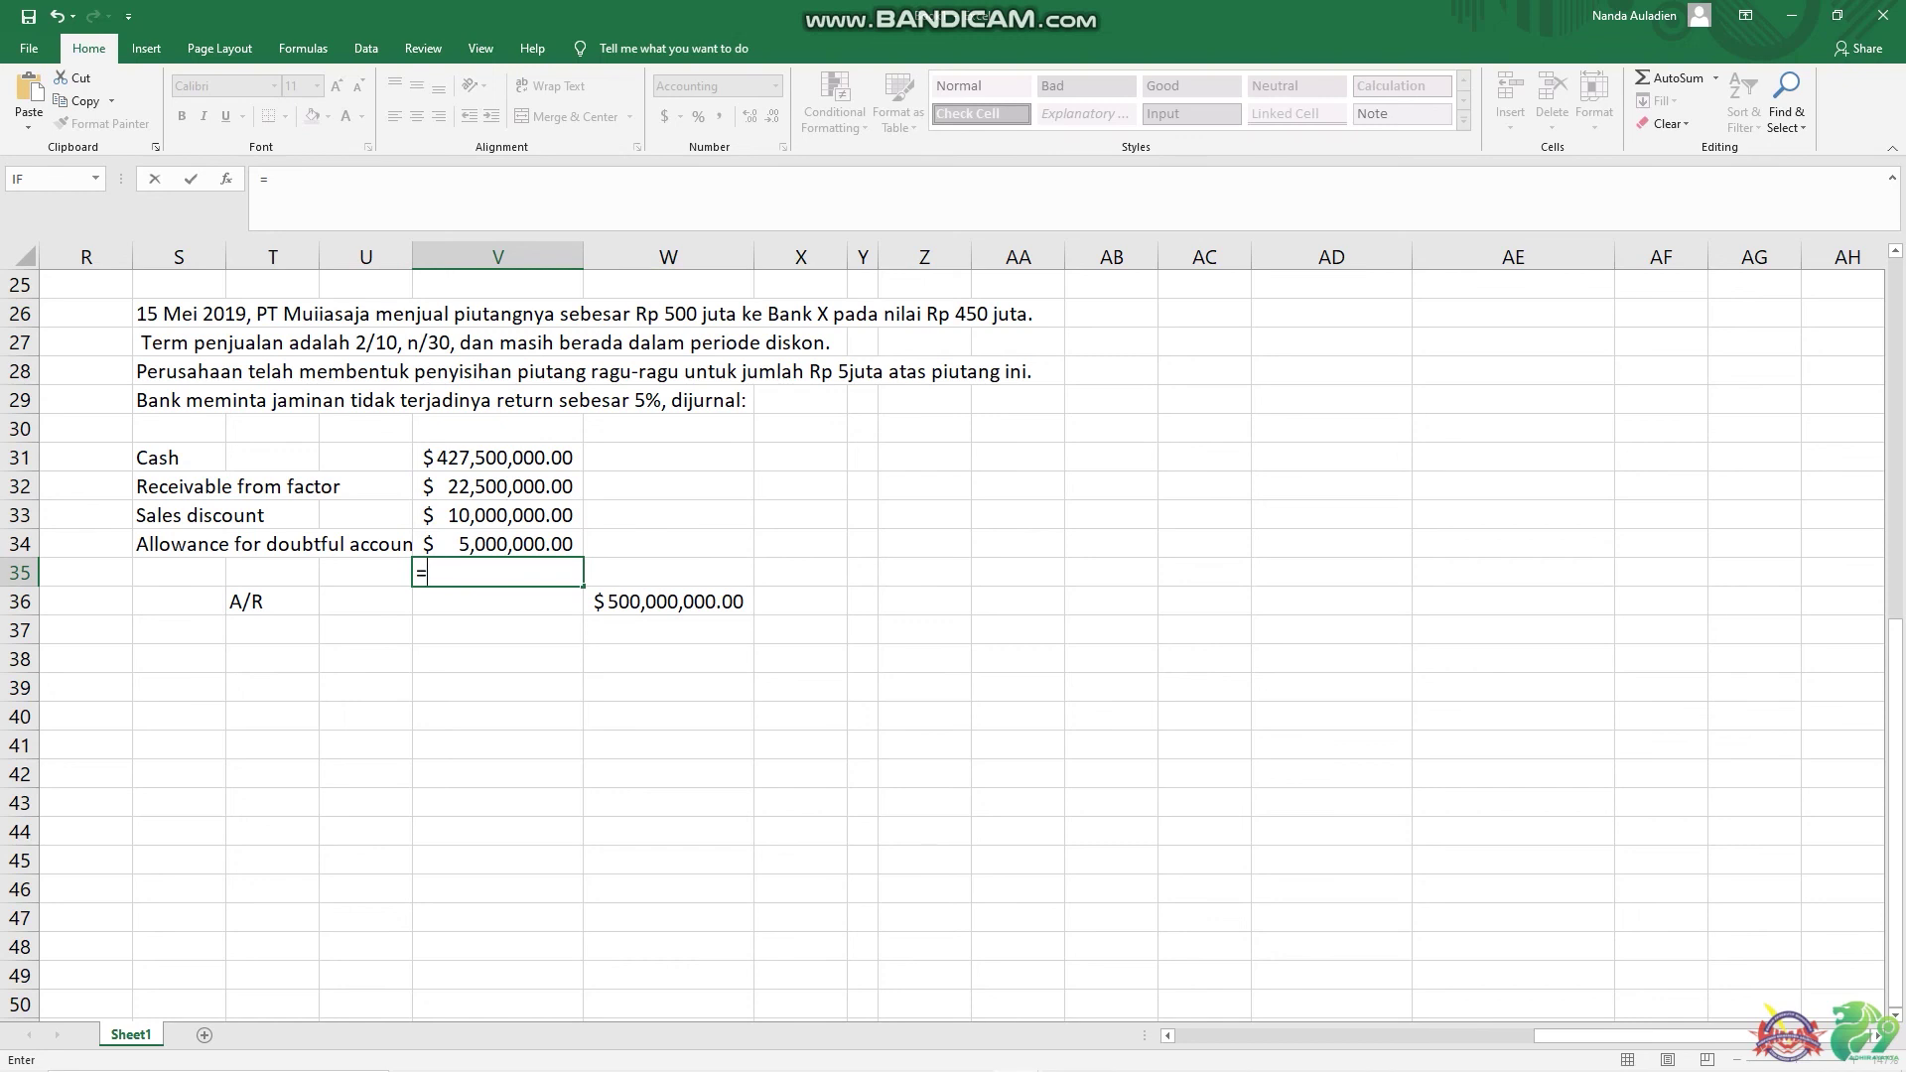
{"action": "key", "text": "Down"}
{"action": "key", "text": "Right"}
{"action": "type", "text": "-"}
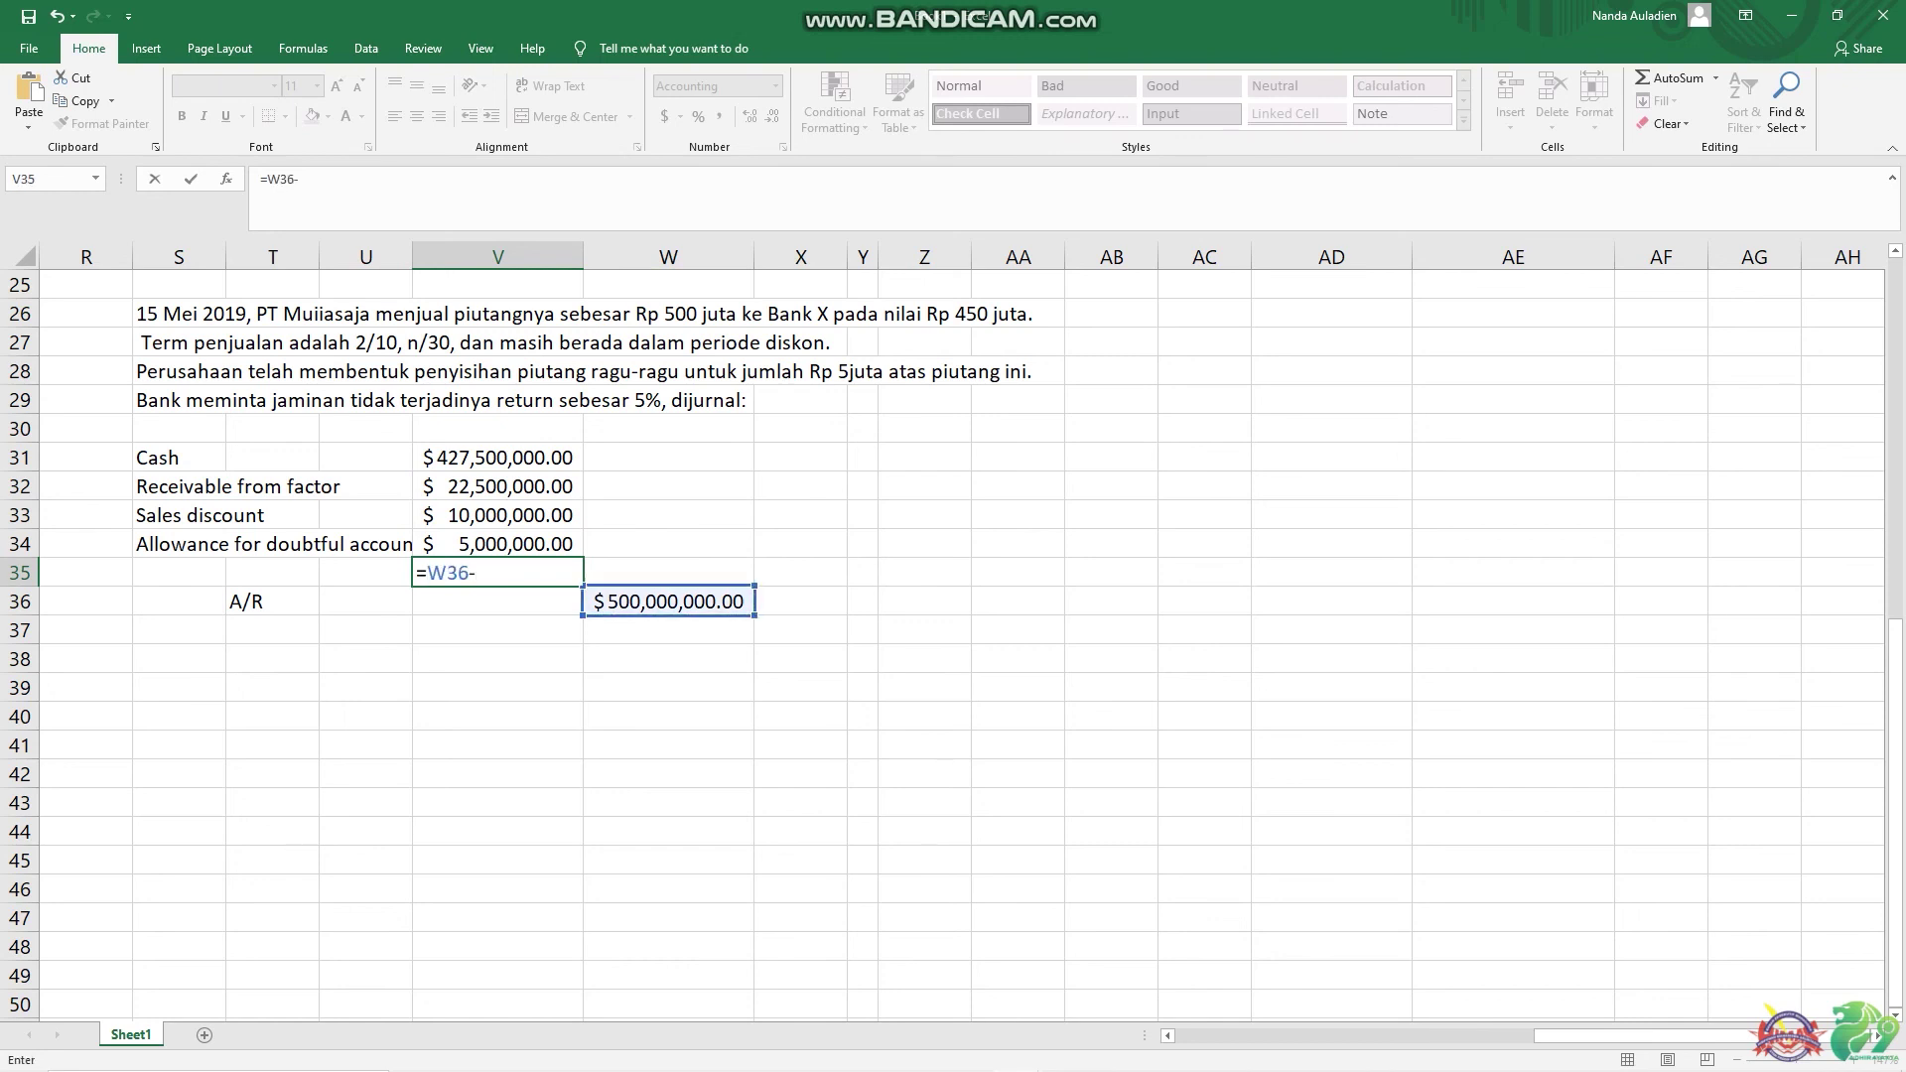
{"action": "key", "text": "Up"}
{"action": "type", "text": "-"}
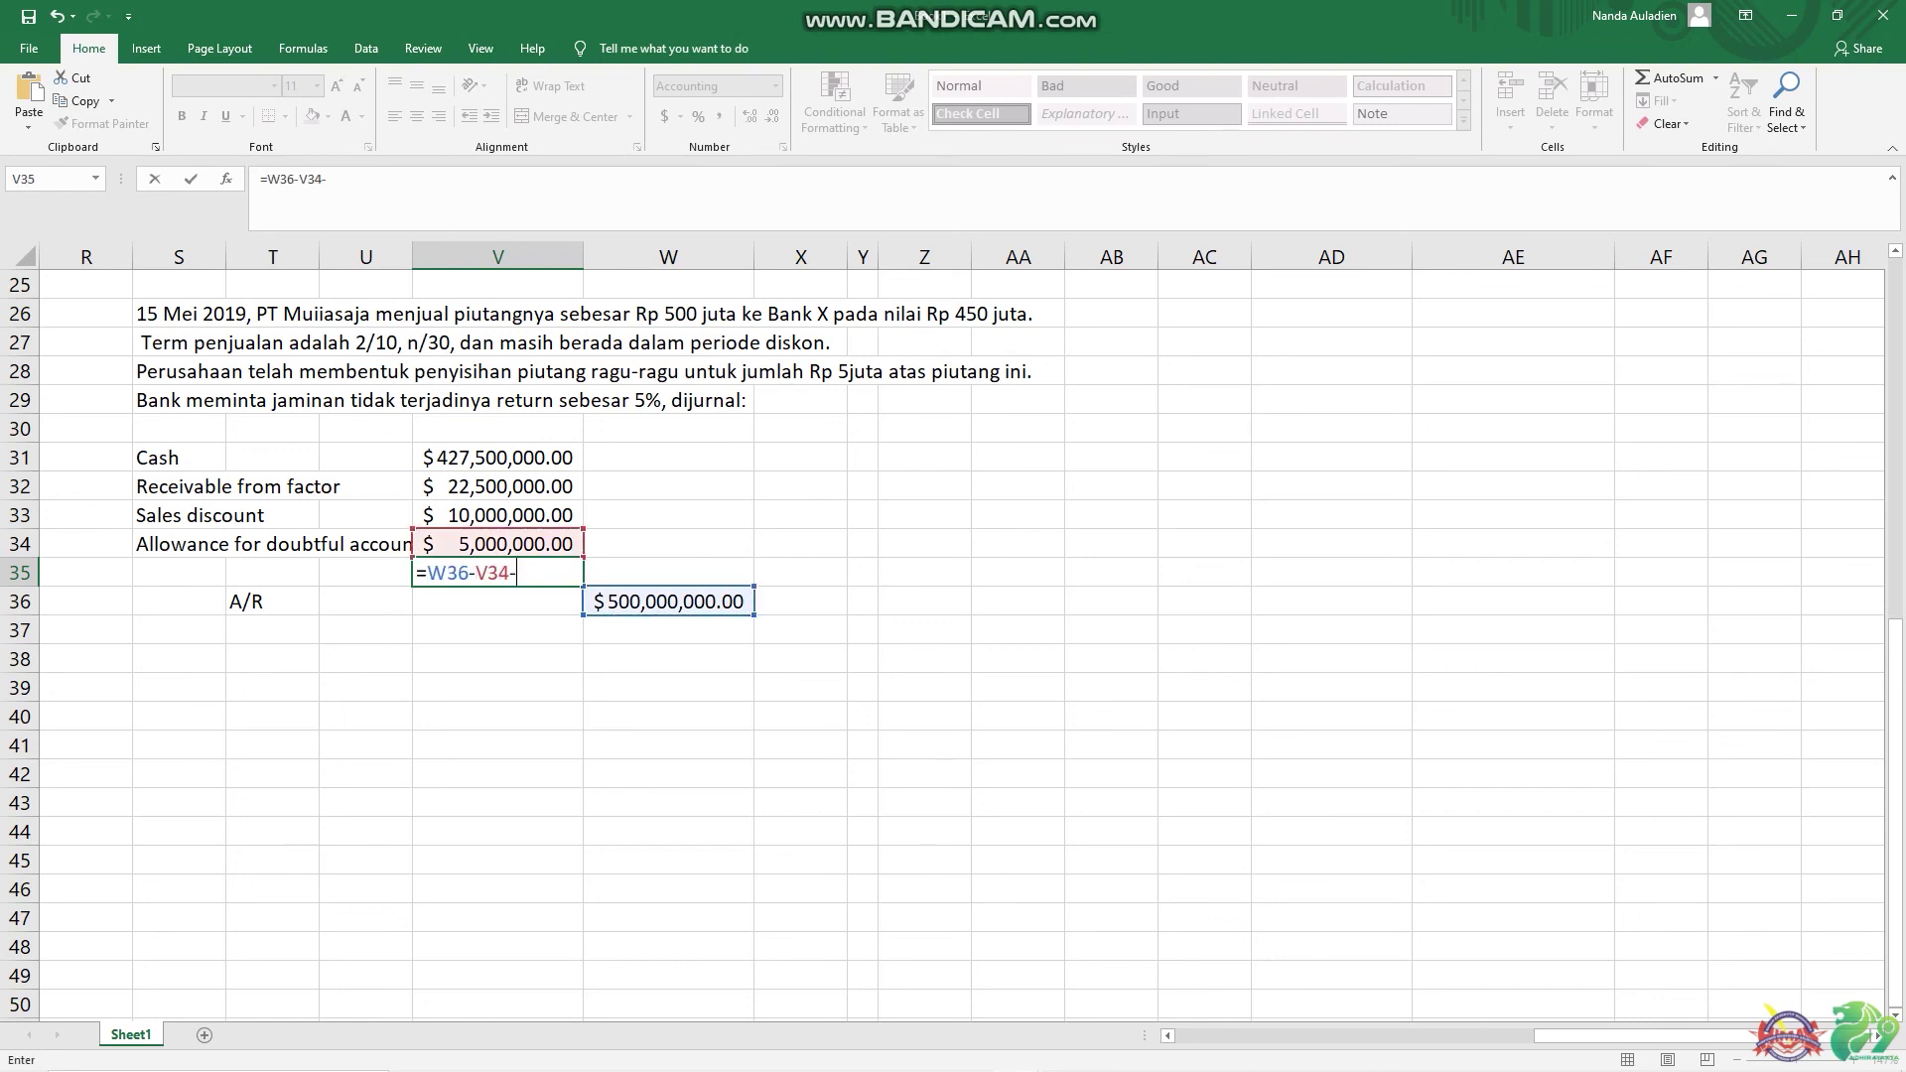
{"action": "key", "text": "Up"}
{"action": "key", "text": "Up"}
{"action": "type", "text": "-"}
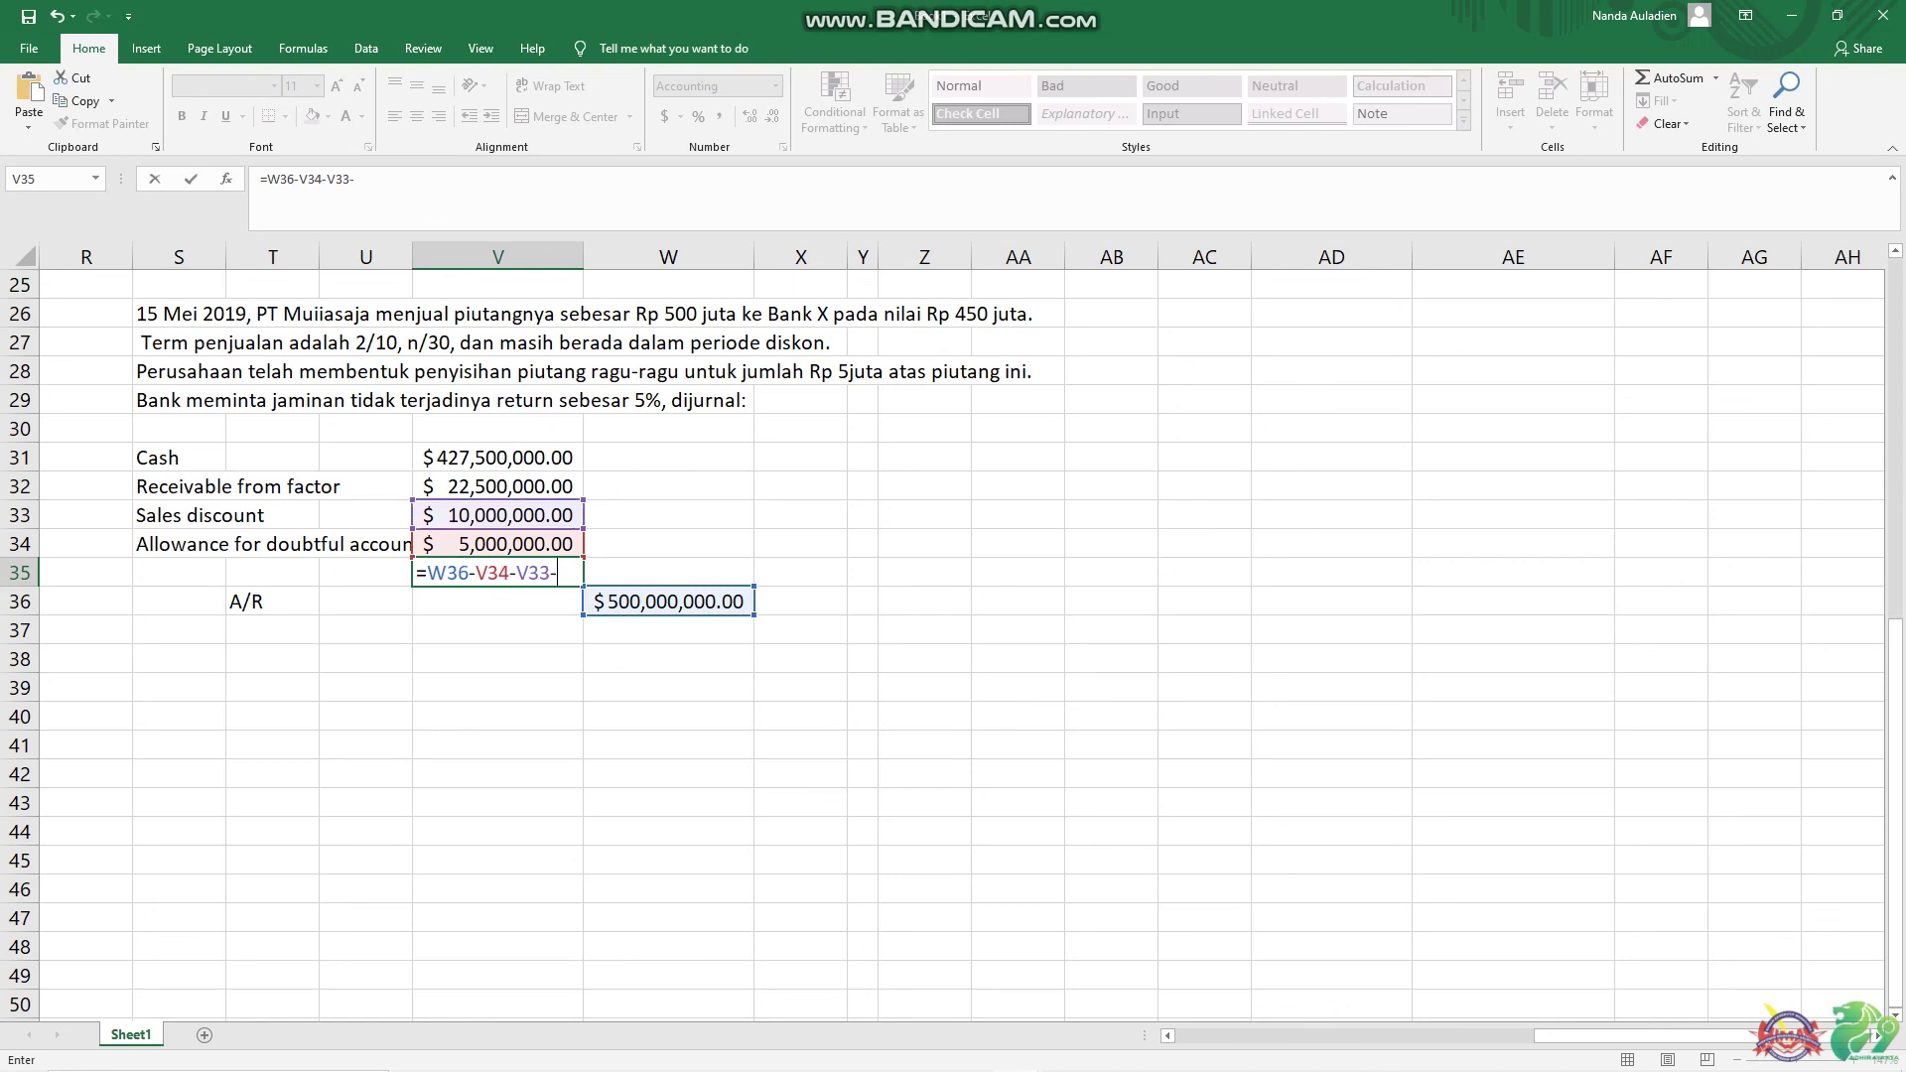
{"action": "type", "text": "V32"}
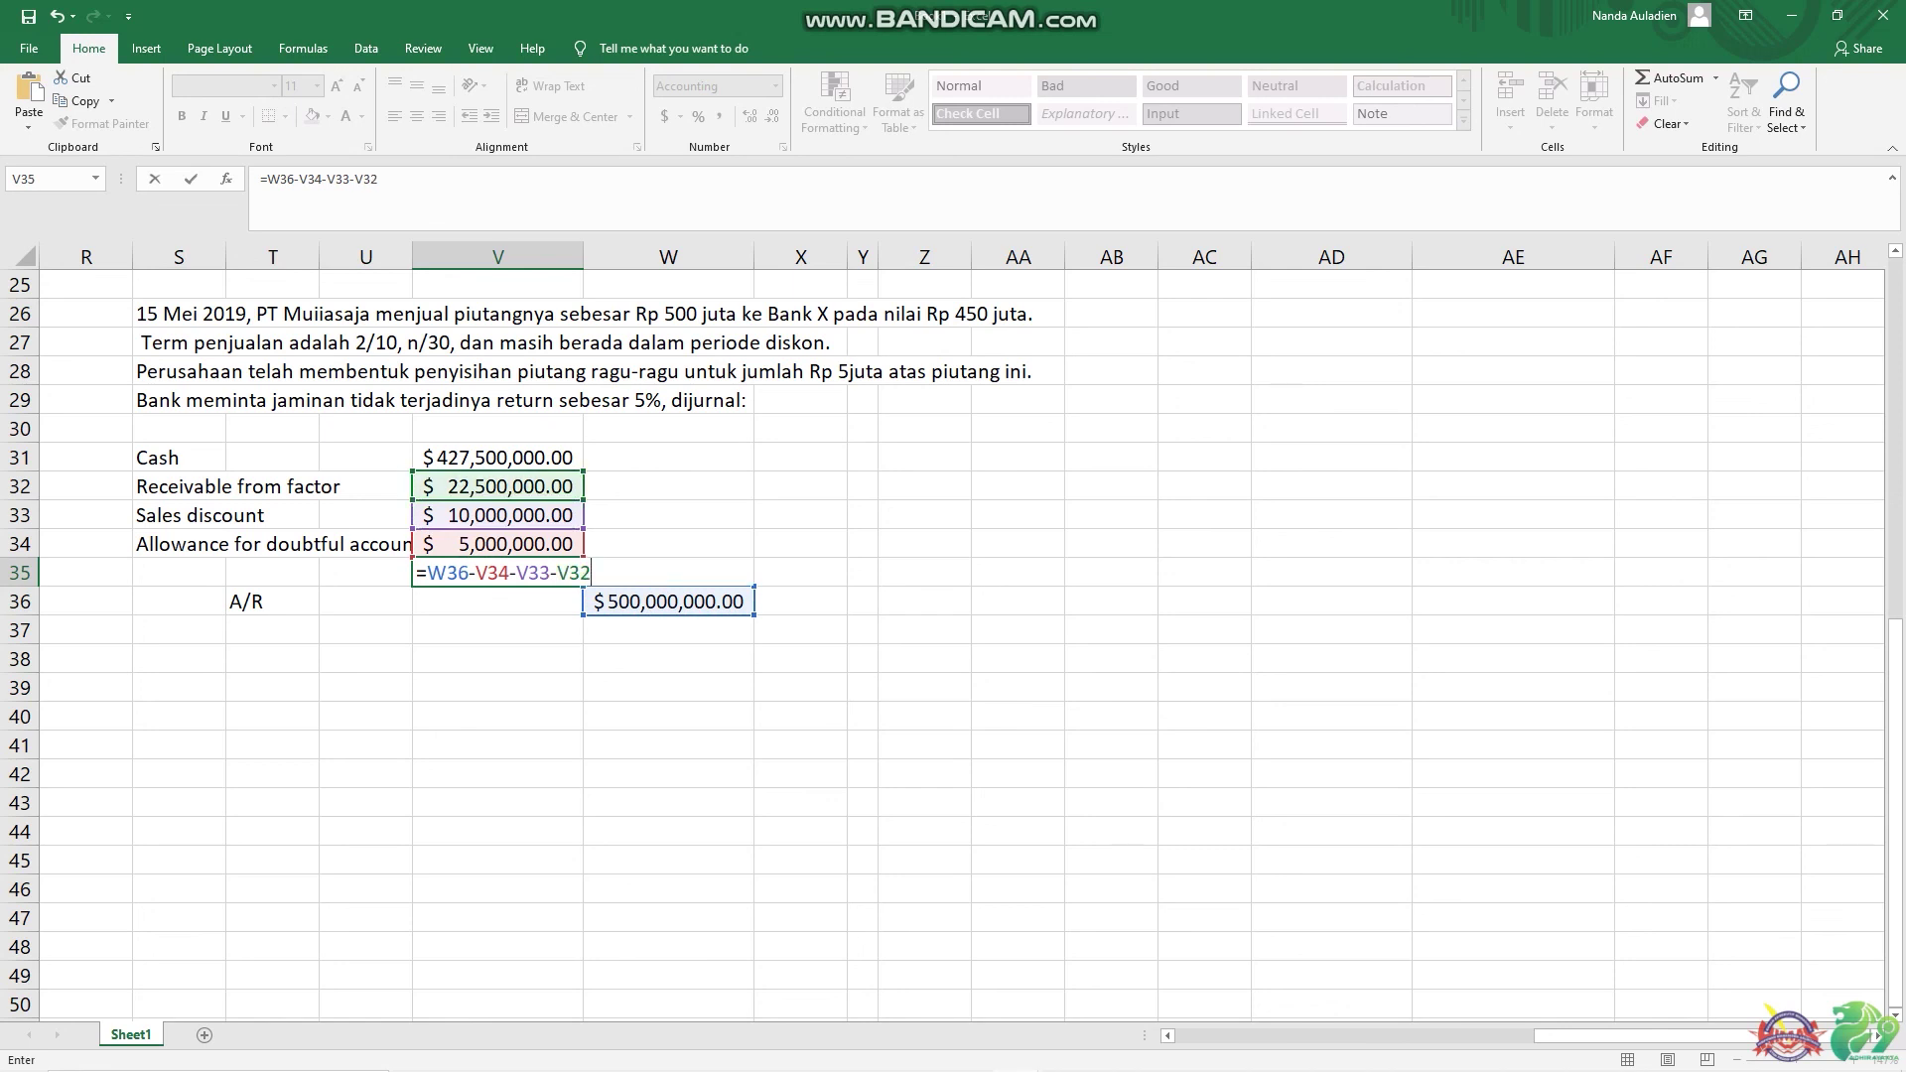
{"action": "type", "text": "-V31"}
{"action": "key", "text": "Return"}
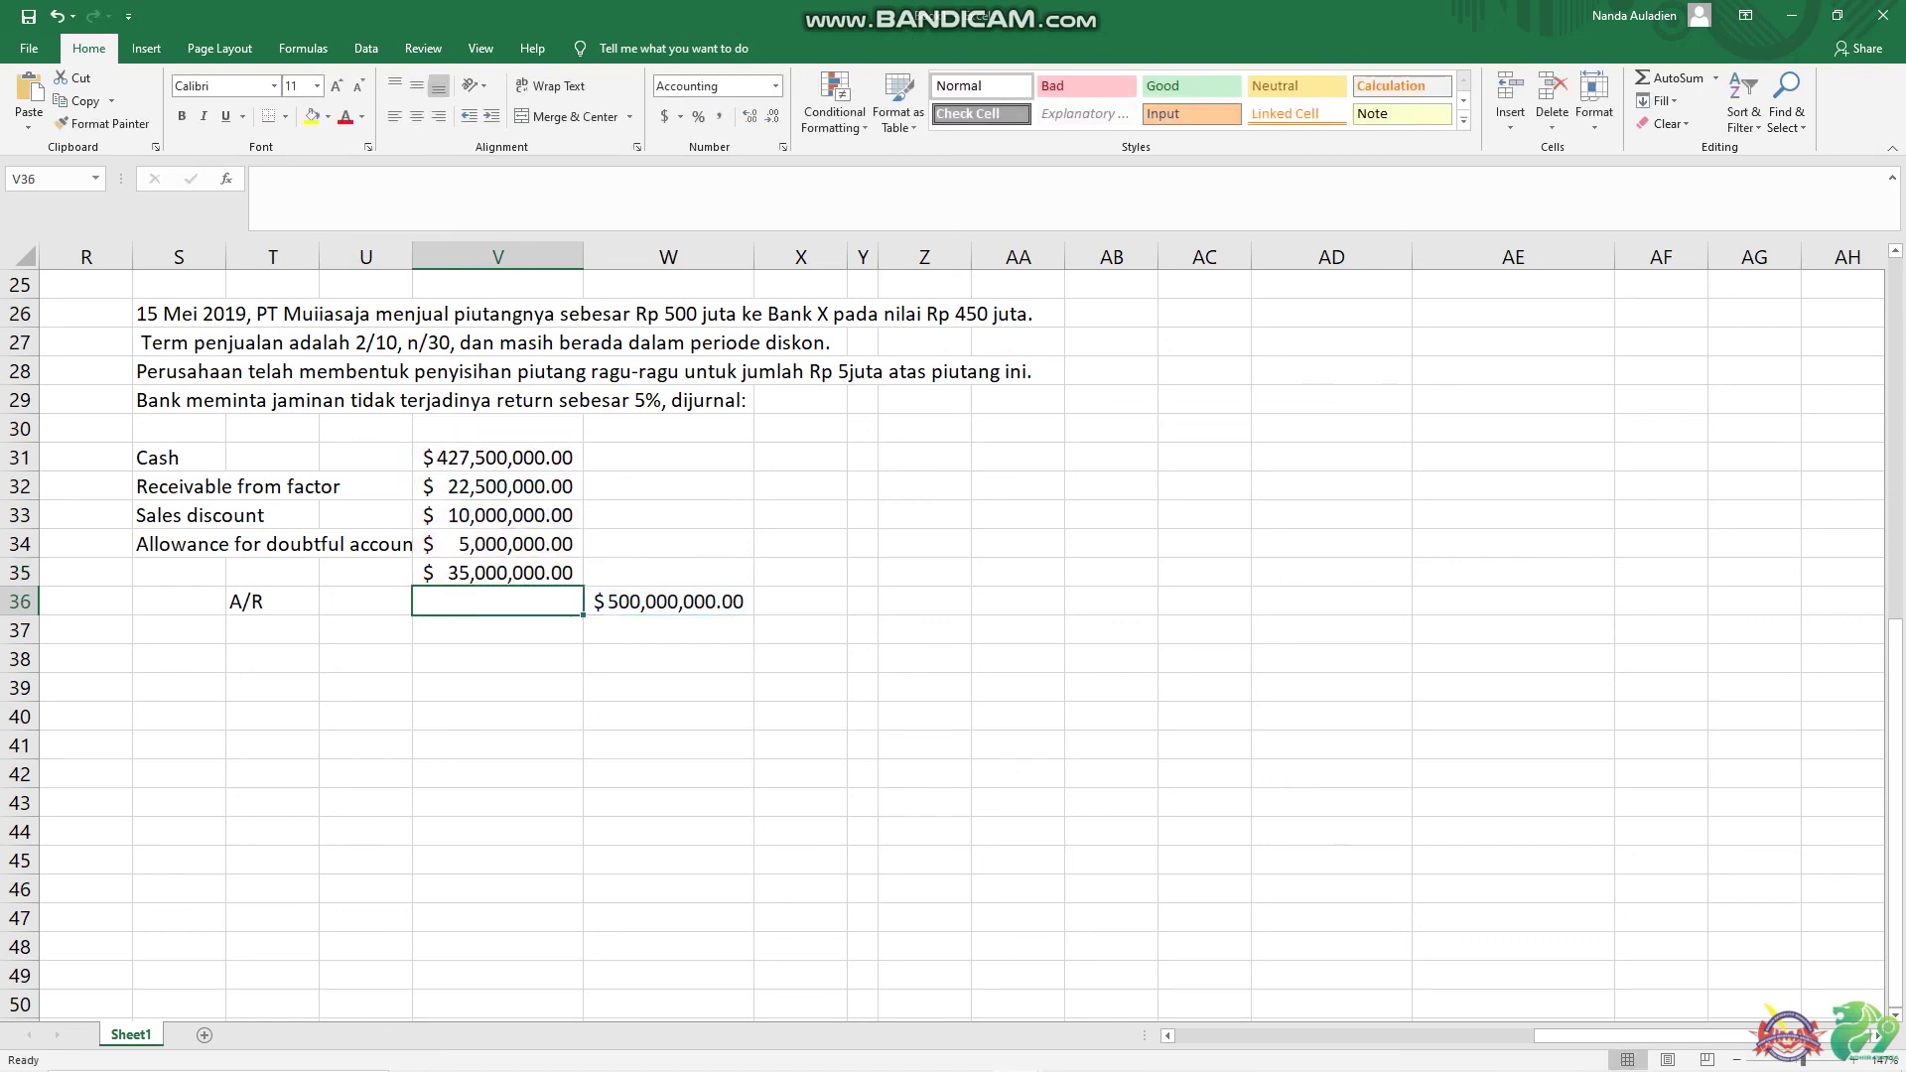
{"action": "key", "text": "Up"}
{"action": "key", "text": "Up"}
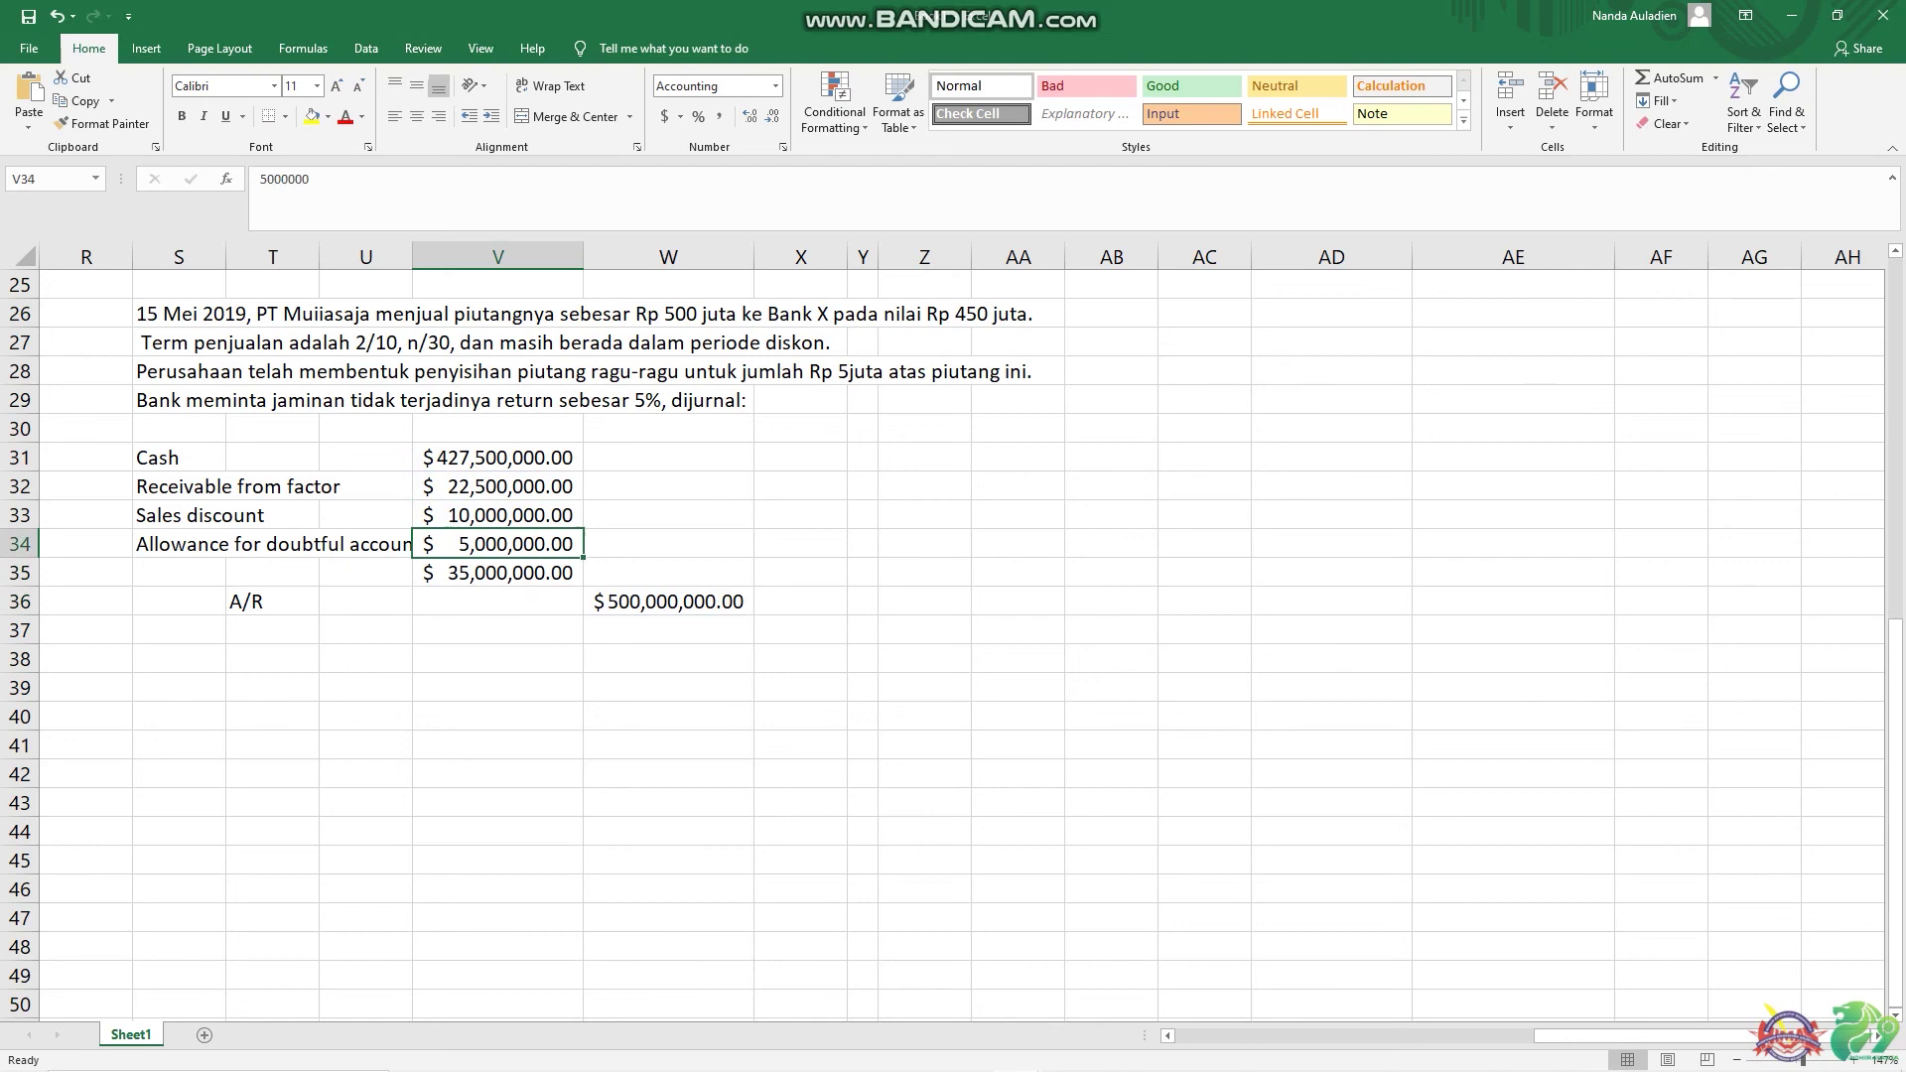
{"action": "key", "text": "Down"}
{"action": "key", "text": "Left"}
{"action": "key", "text": "Left"}
{"action": "key", "text": "Left"}
{"action": "key", "text": "Right"}
{"action": "key", "text": "Right"}
{"action": "key", "text": "Right"}
{"action": "key", "text": "Right"}
{"action": "key", "text": "Right"}
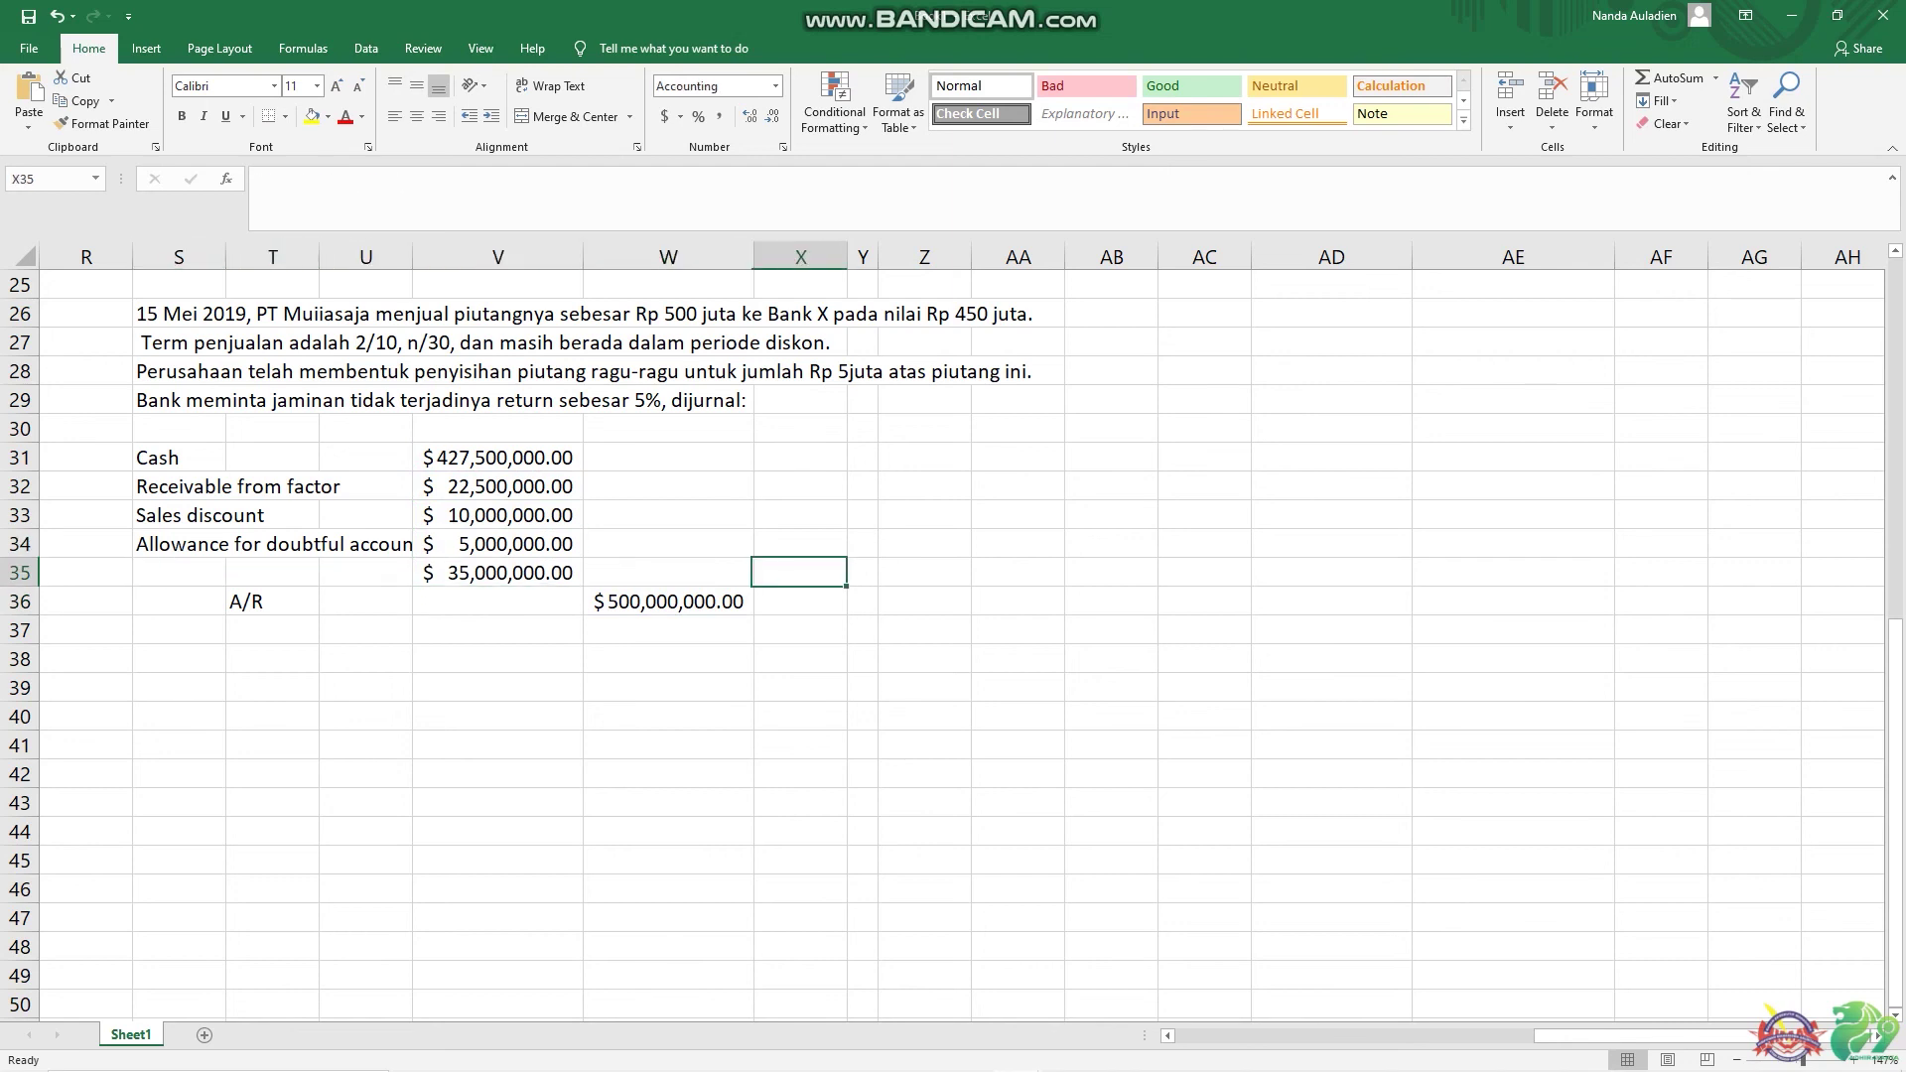
- Type Loss on A/R Factoring in S35 beside the $35,000,000.00 amount
{"action": "key", "text": "Down"}
{"action": "key", "text": "Left"}
{"action": "key", "text": "Left"}
{"action": "key", "text": "Left"}
{"action": "key", "text": "Left"}
{"action": "key", "text": "Up"}
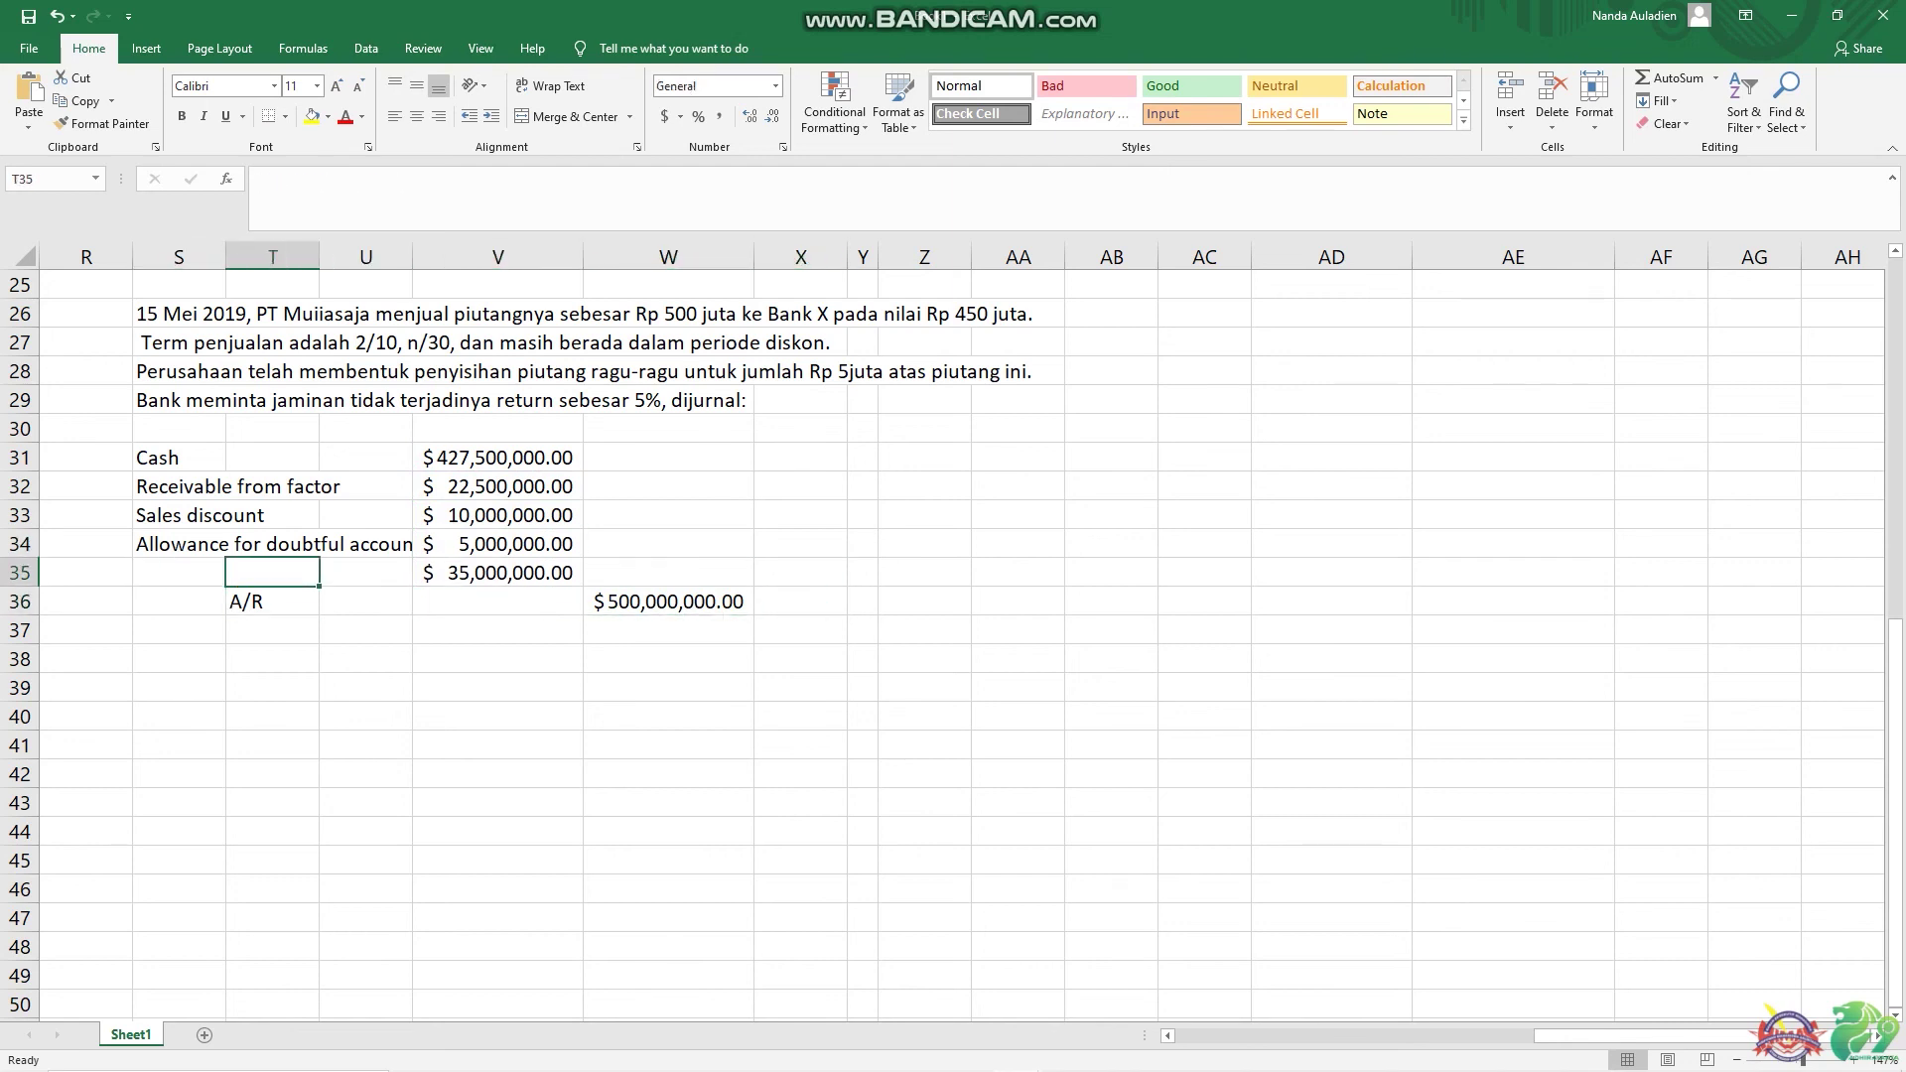
{"action": "key", "text": "Left"}
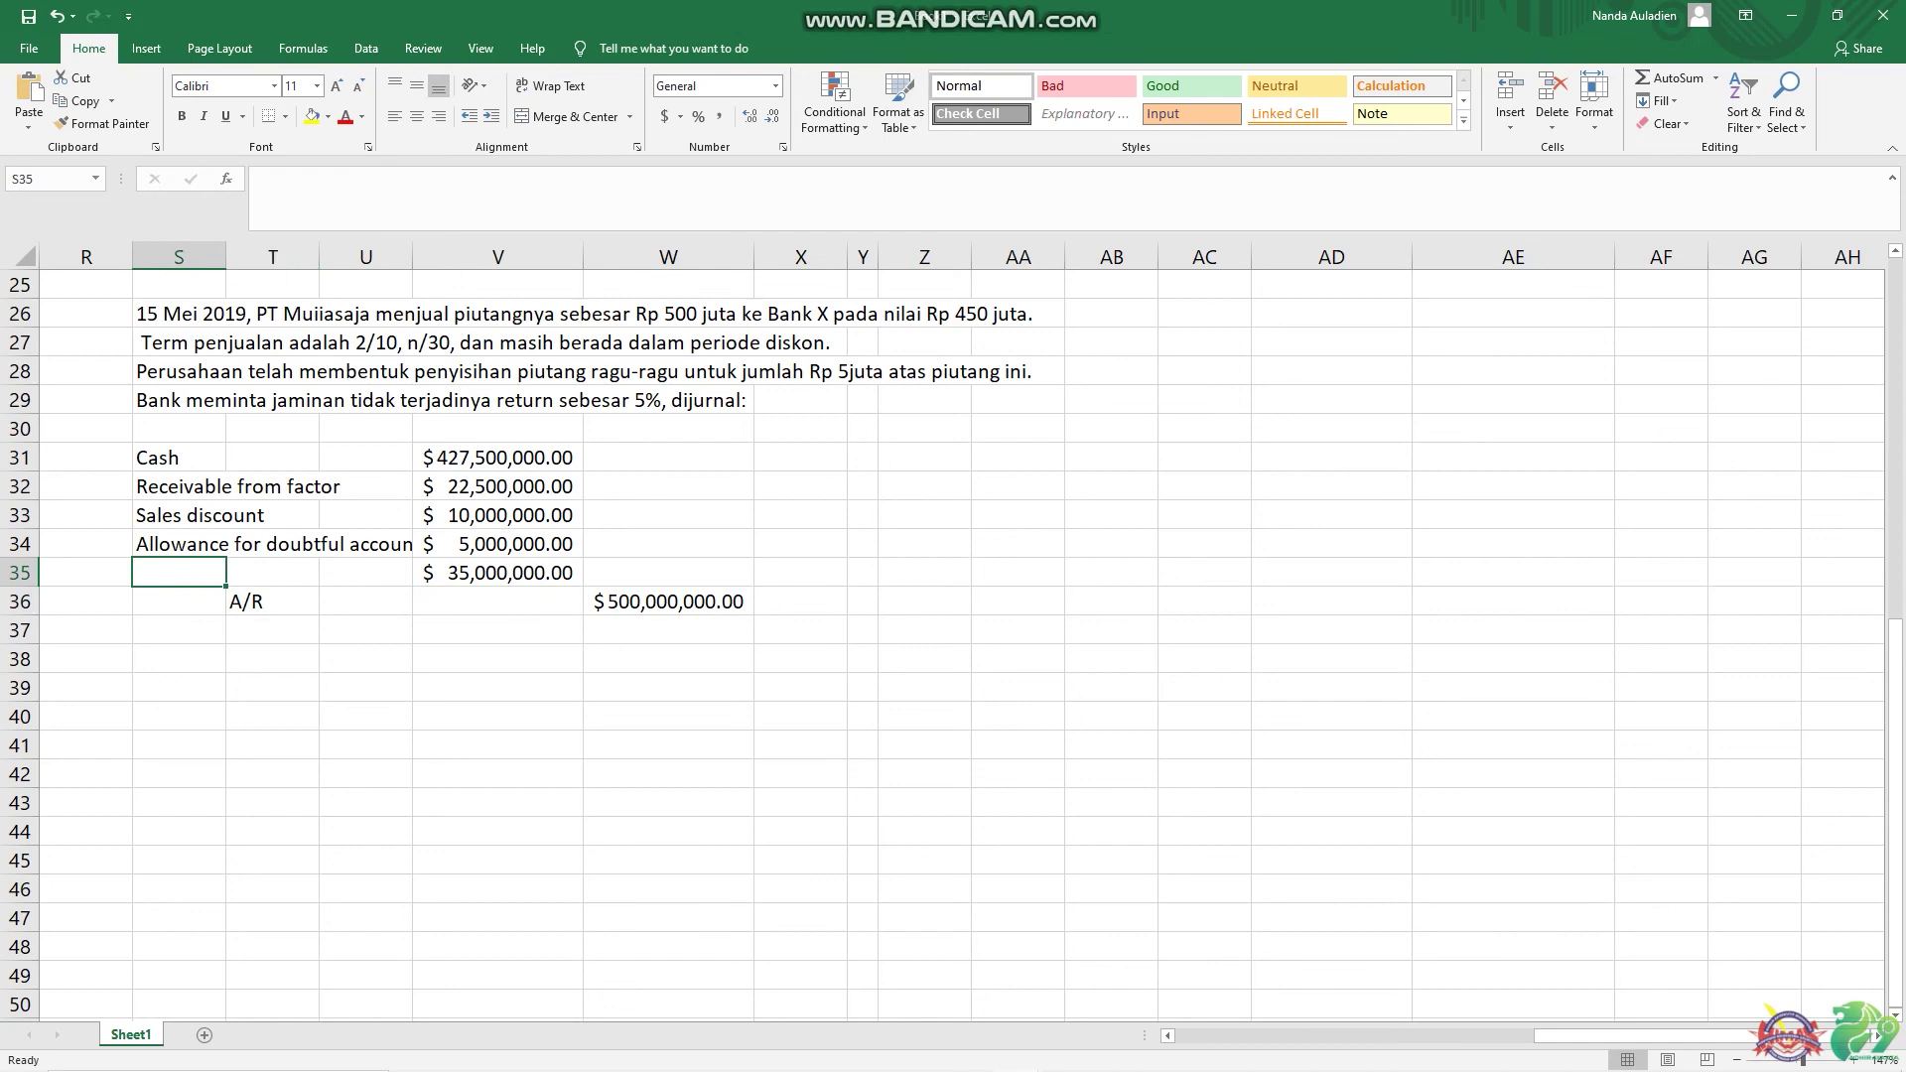
{"action": "key", "text": "Up"}
{"action": "key", "text": "Up"}
{"action": "key", "text": "Up"}
{"action": "key", "text": "Up"}
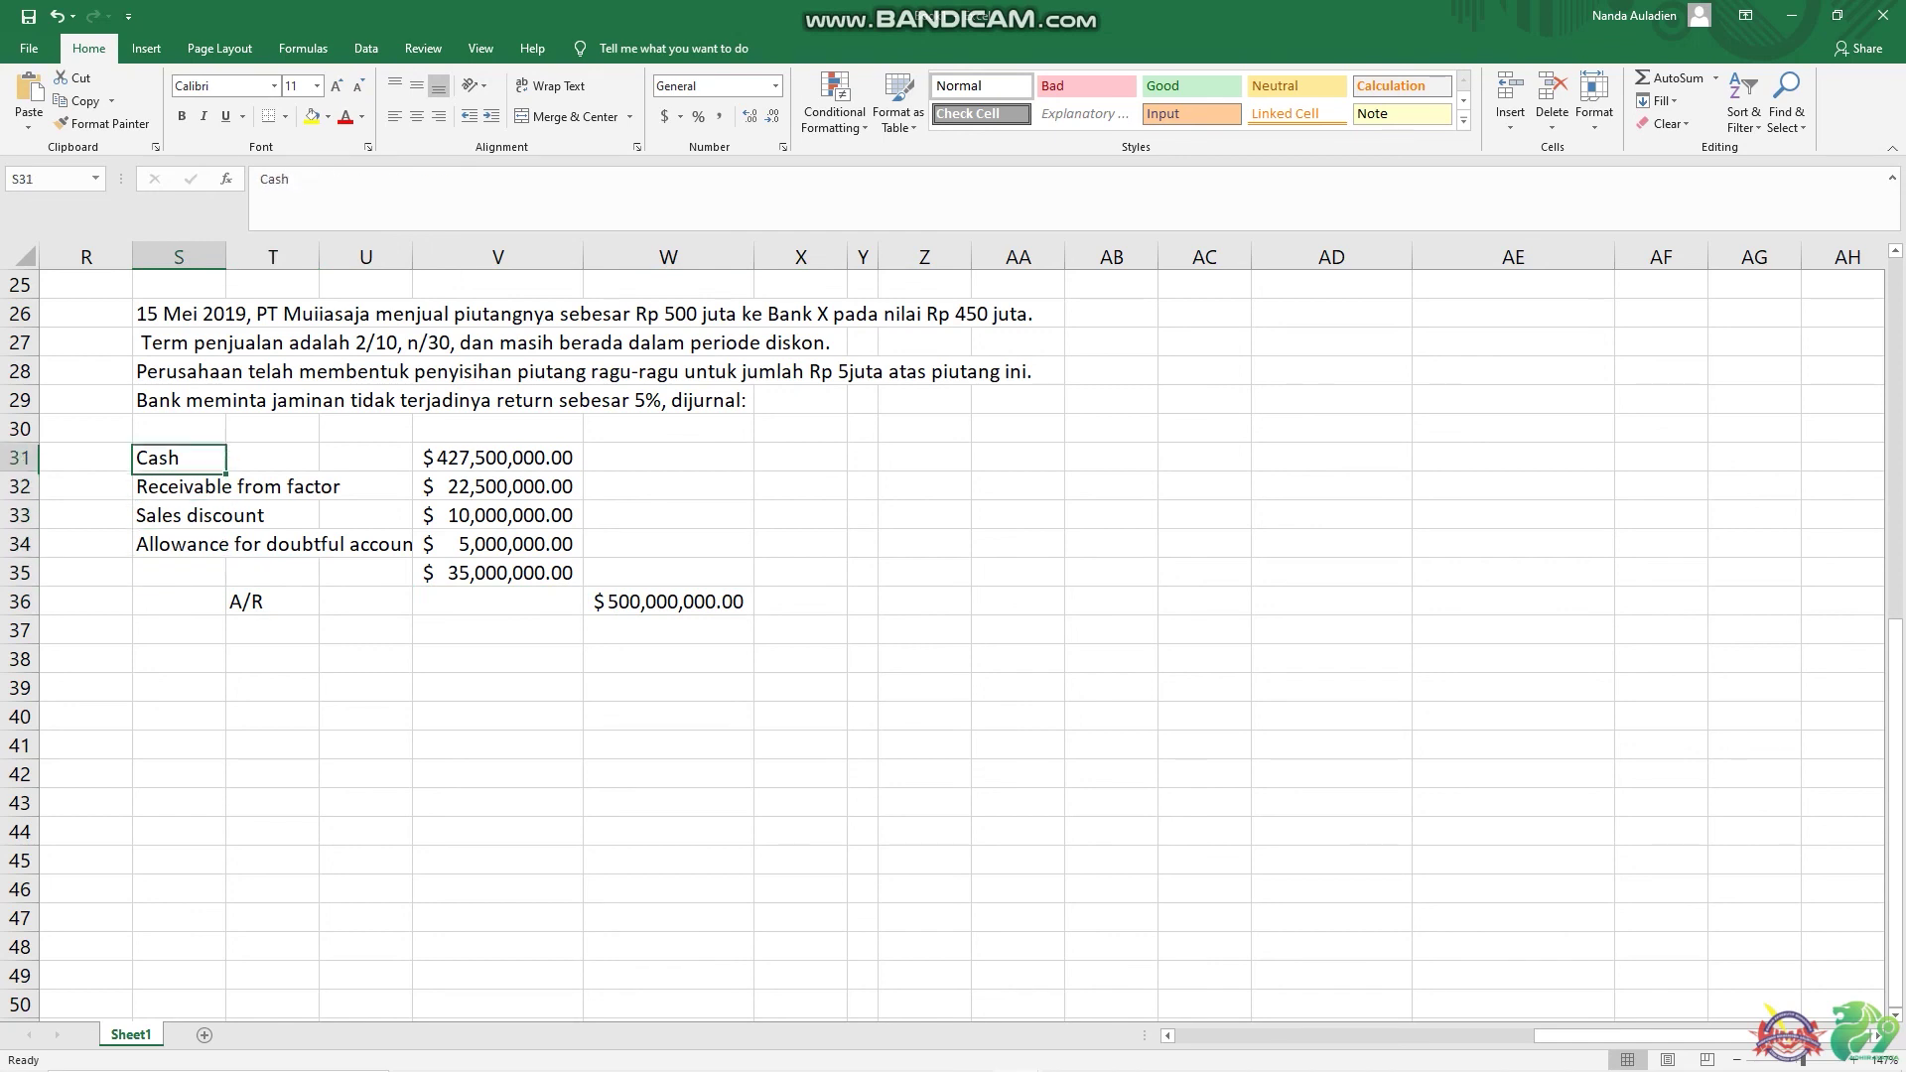
{"action": "key", "text": "Down"}
{"action": "key", "text": "Down"}
{"action": "key", "text": "Down"}
{"action": "key", "text": "Down"}
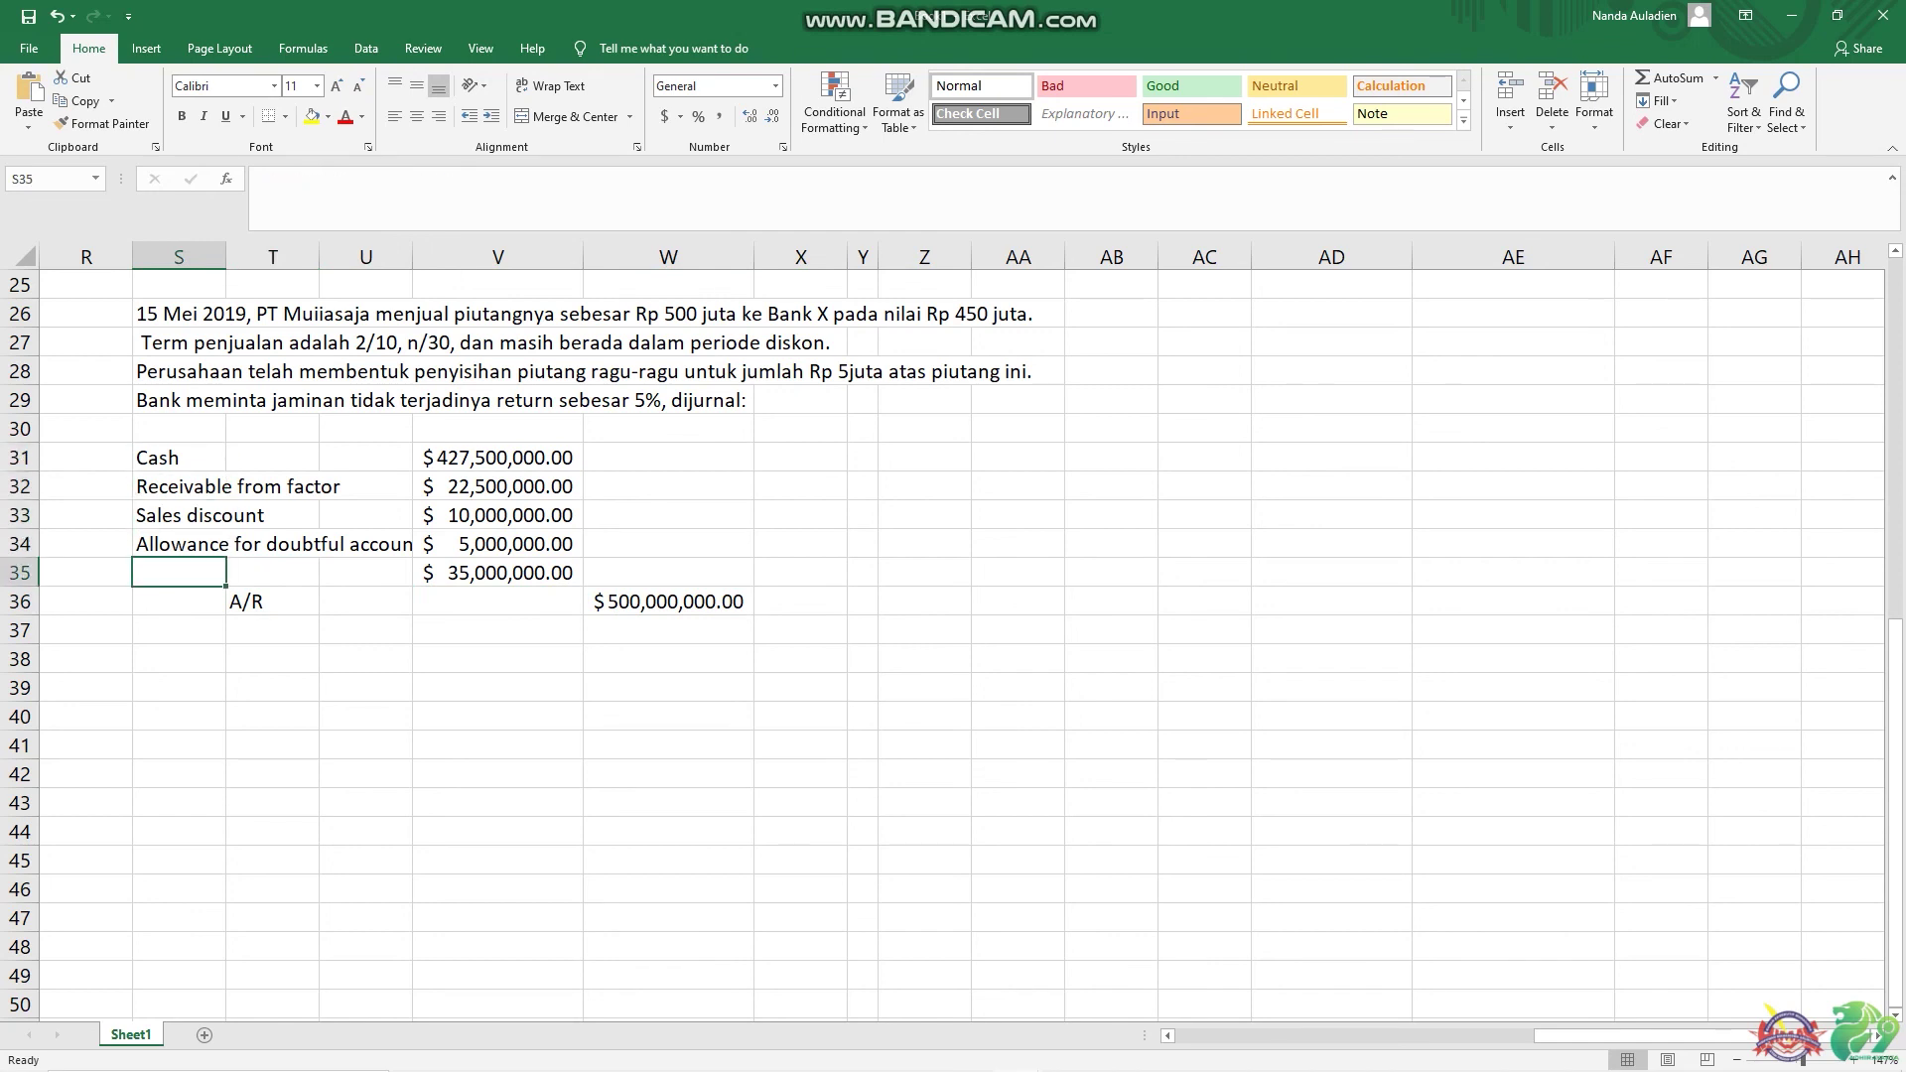
{"action": "type", "text": "Loss "}
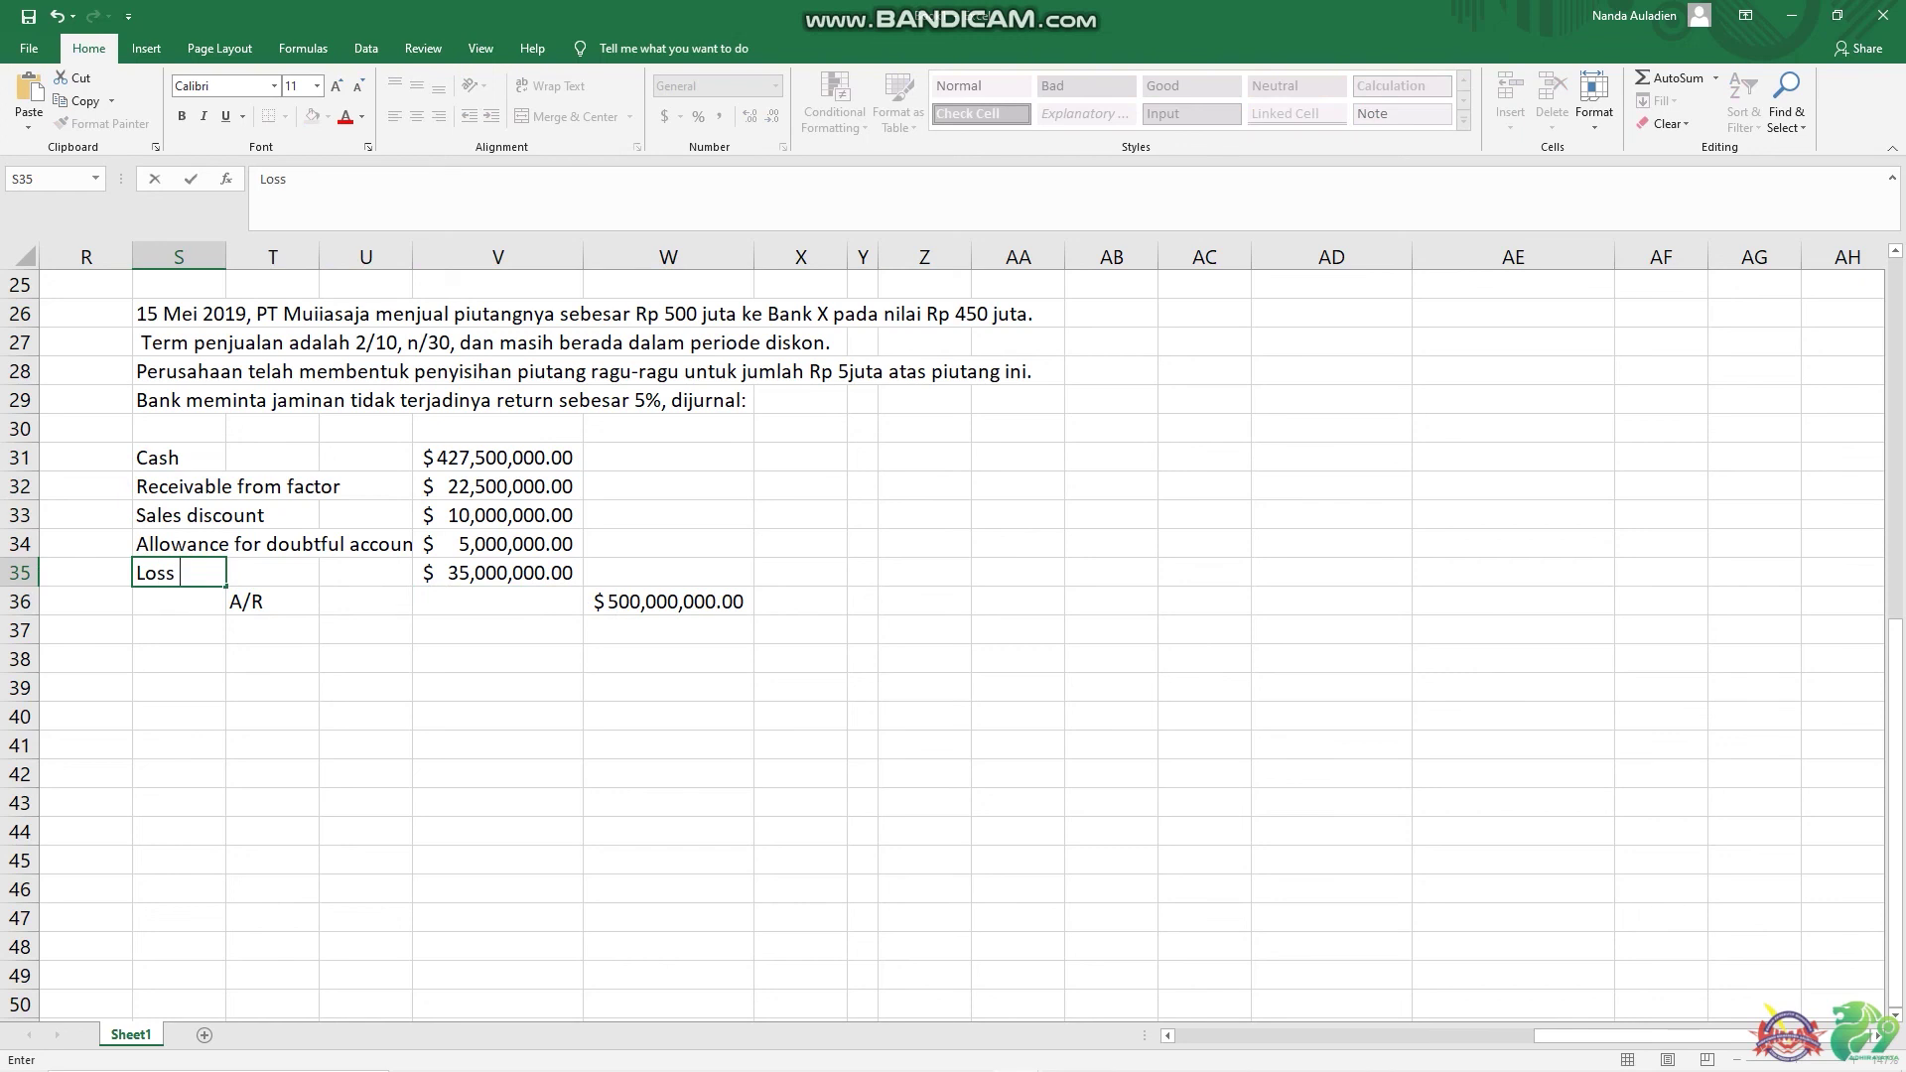
{"action": "type", "text": "on A/R Factrin"}
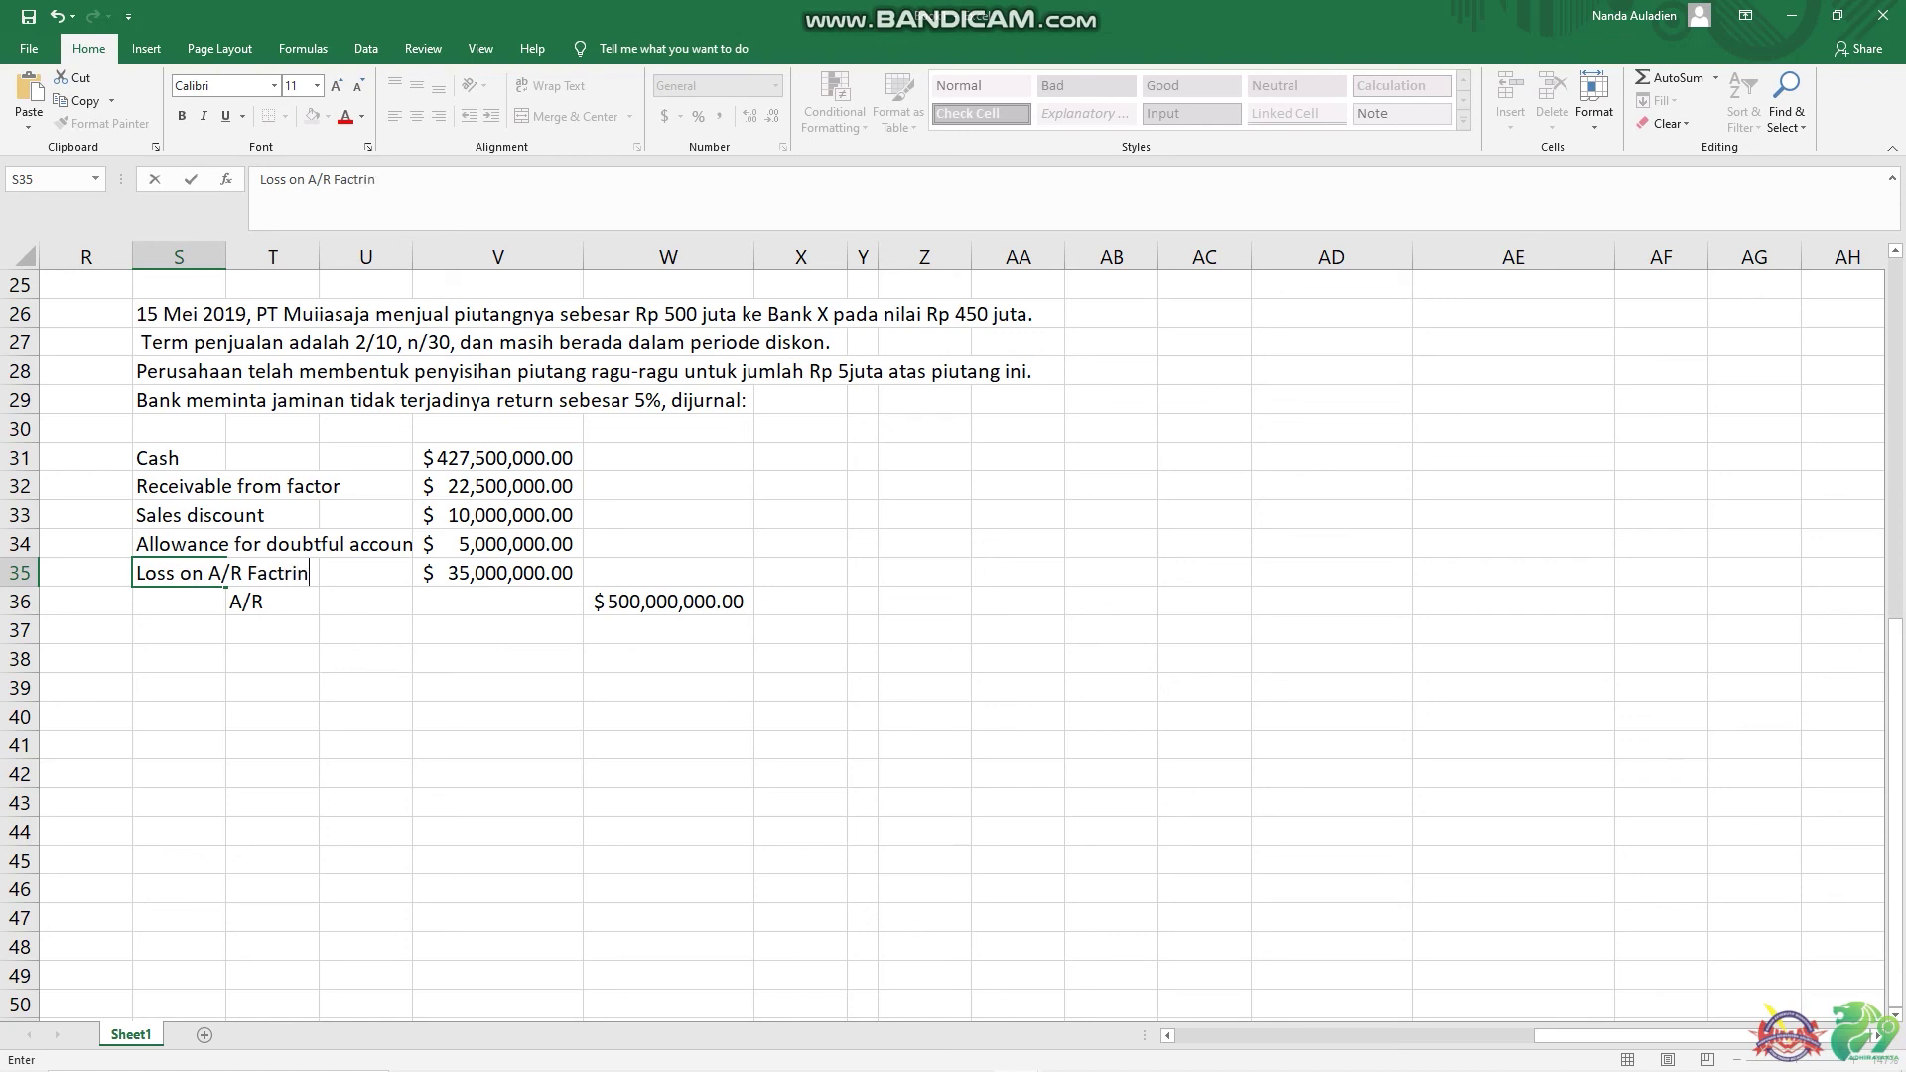
{"action": "key", "text": "BackSpace"}
{"action": "key", "text": "BackSpace"}
{"action": "key", "text": "BackSpace"}
{"action": "type", "text": "oring"}
- Commit the Loss on A/R Factoring label and bring the Bandicam window forward
{"action": "left_click", "coordinate": [668, 573]}
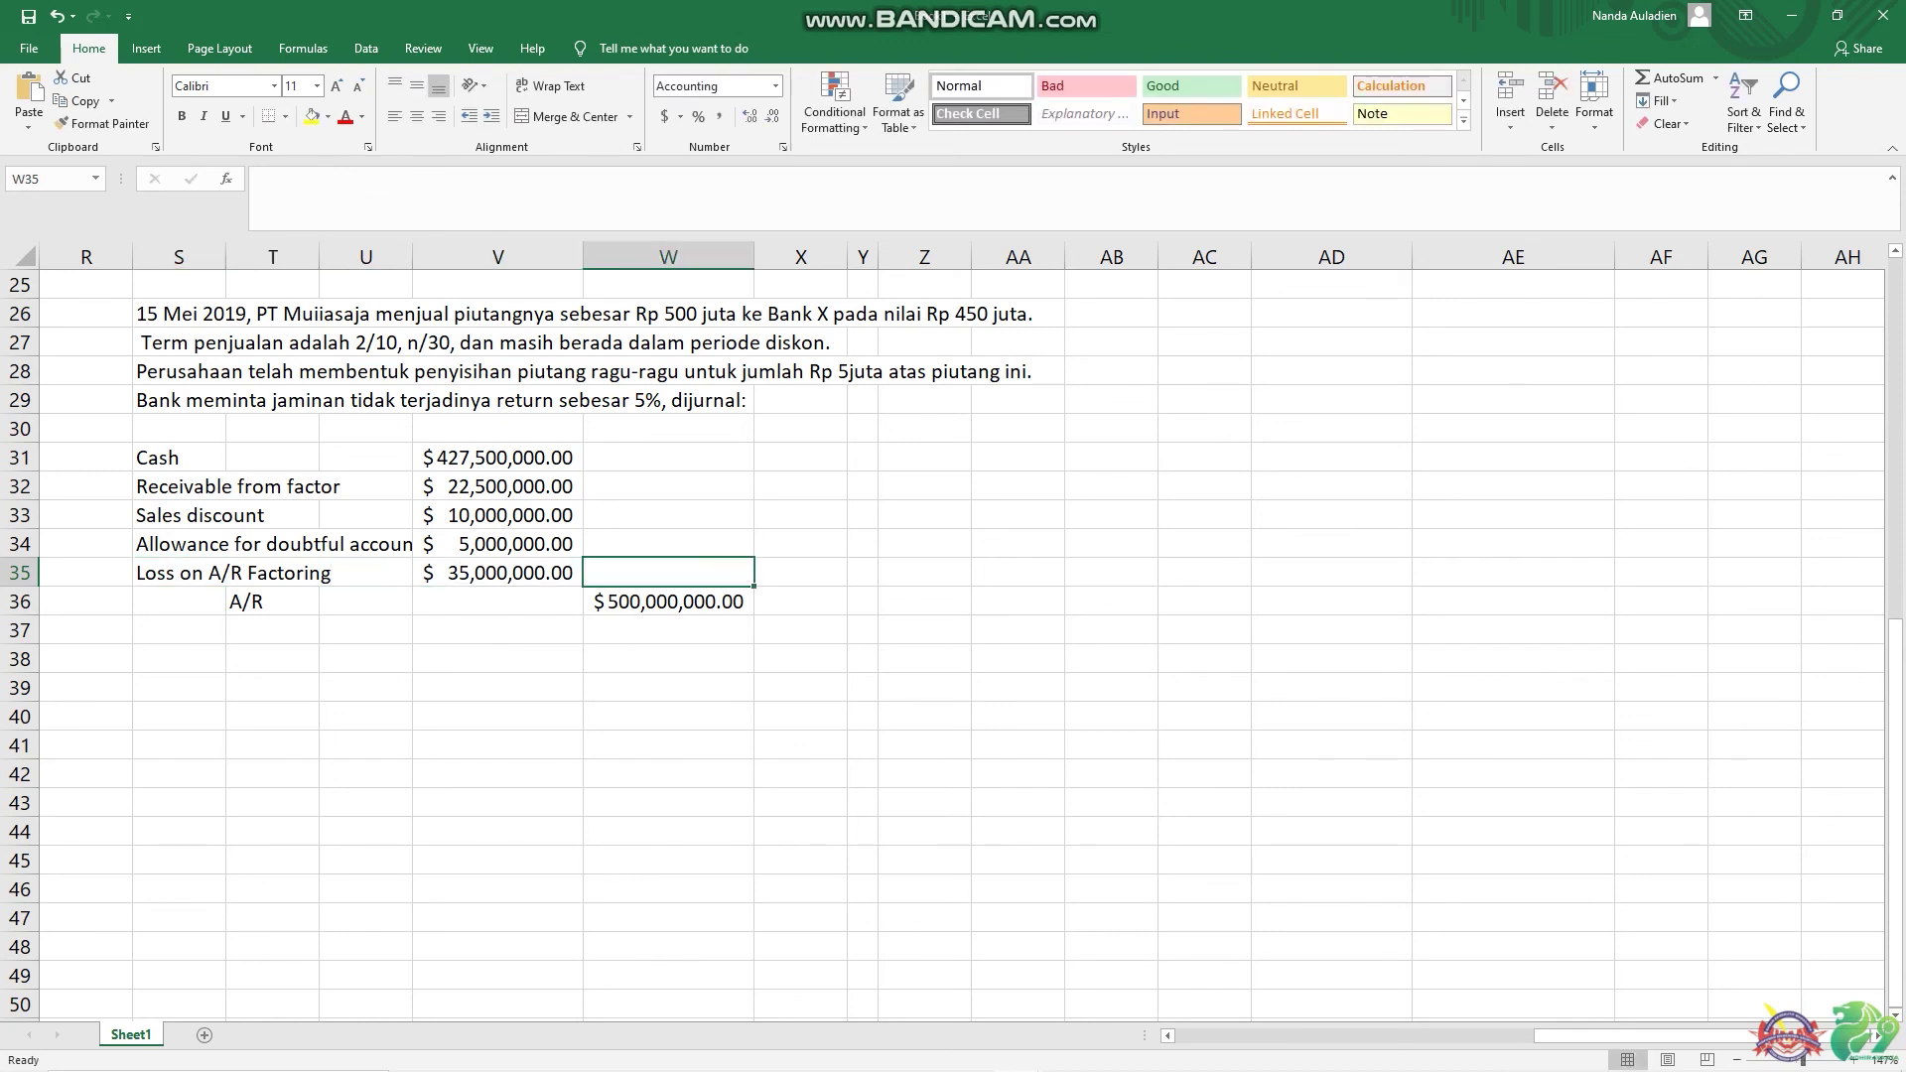
{"action": "key", "text": "Up"}
{"action": "key", "text": "Up"}
{"action": "key", "text": "Up"}
{"action": "key", "text": "Up"}
{"action": "key", "text": "Up"}
{"action": "key", "text": "Up"}
{"action": "key", "text": "Up"}
{"action": "key", "text": "Up"}
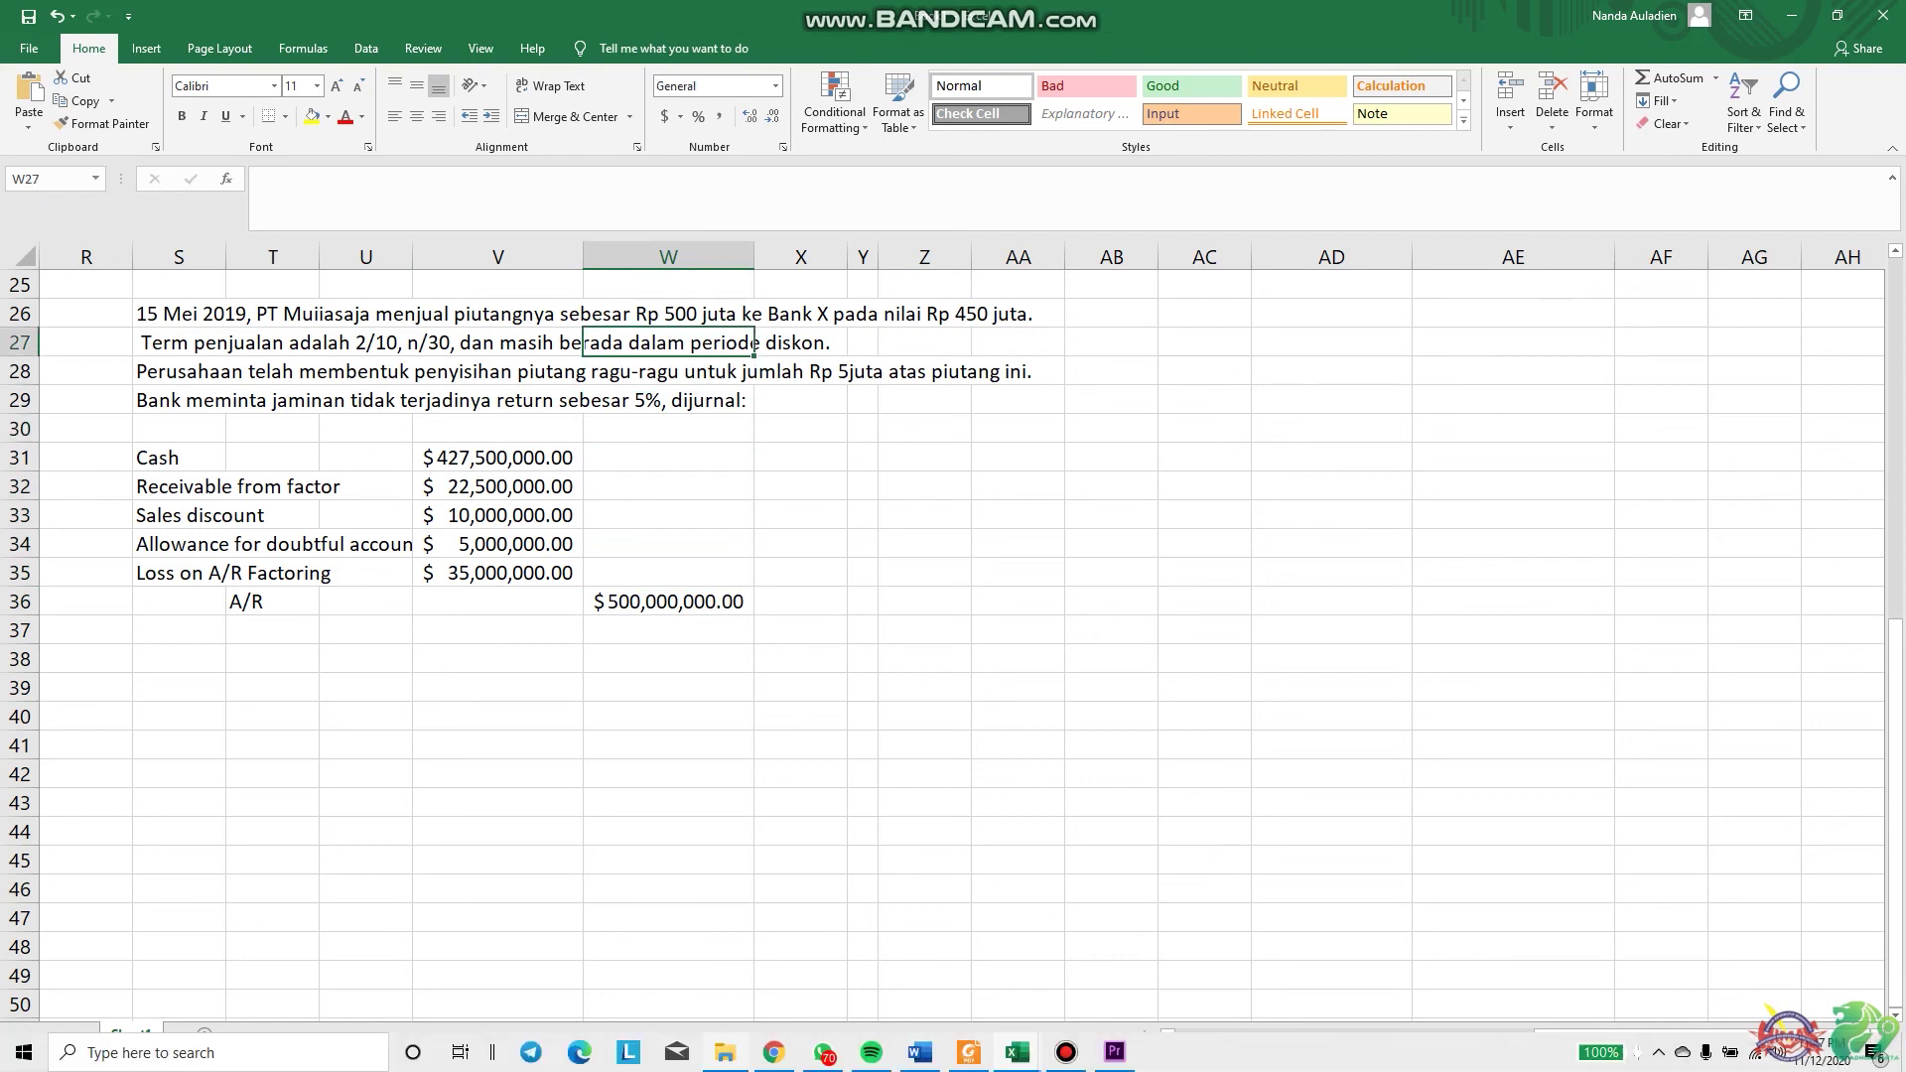
{"action": "left_click", "coordinate": [1066, 1051]}
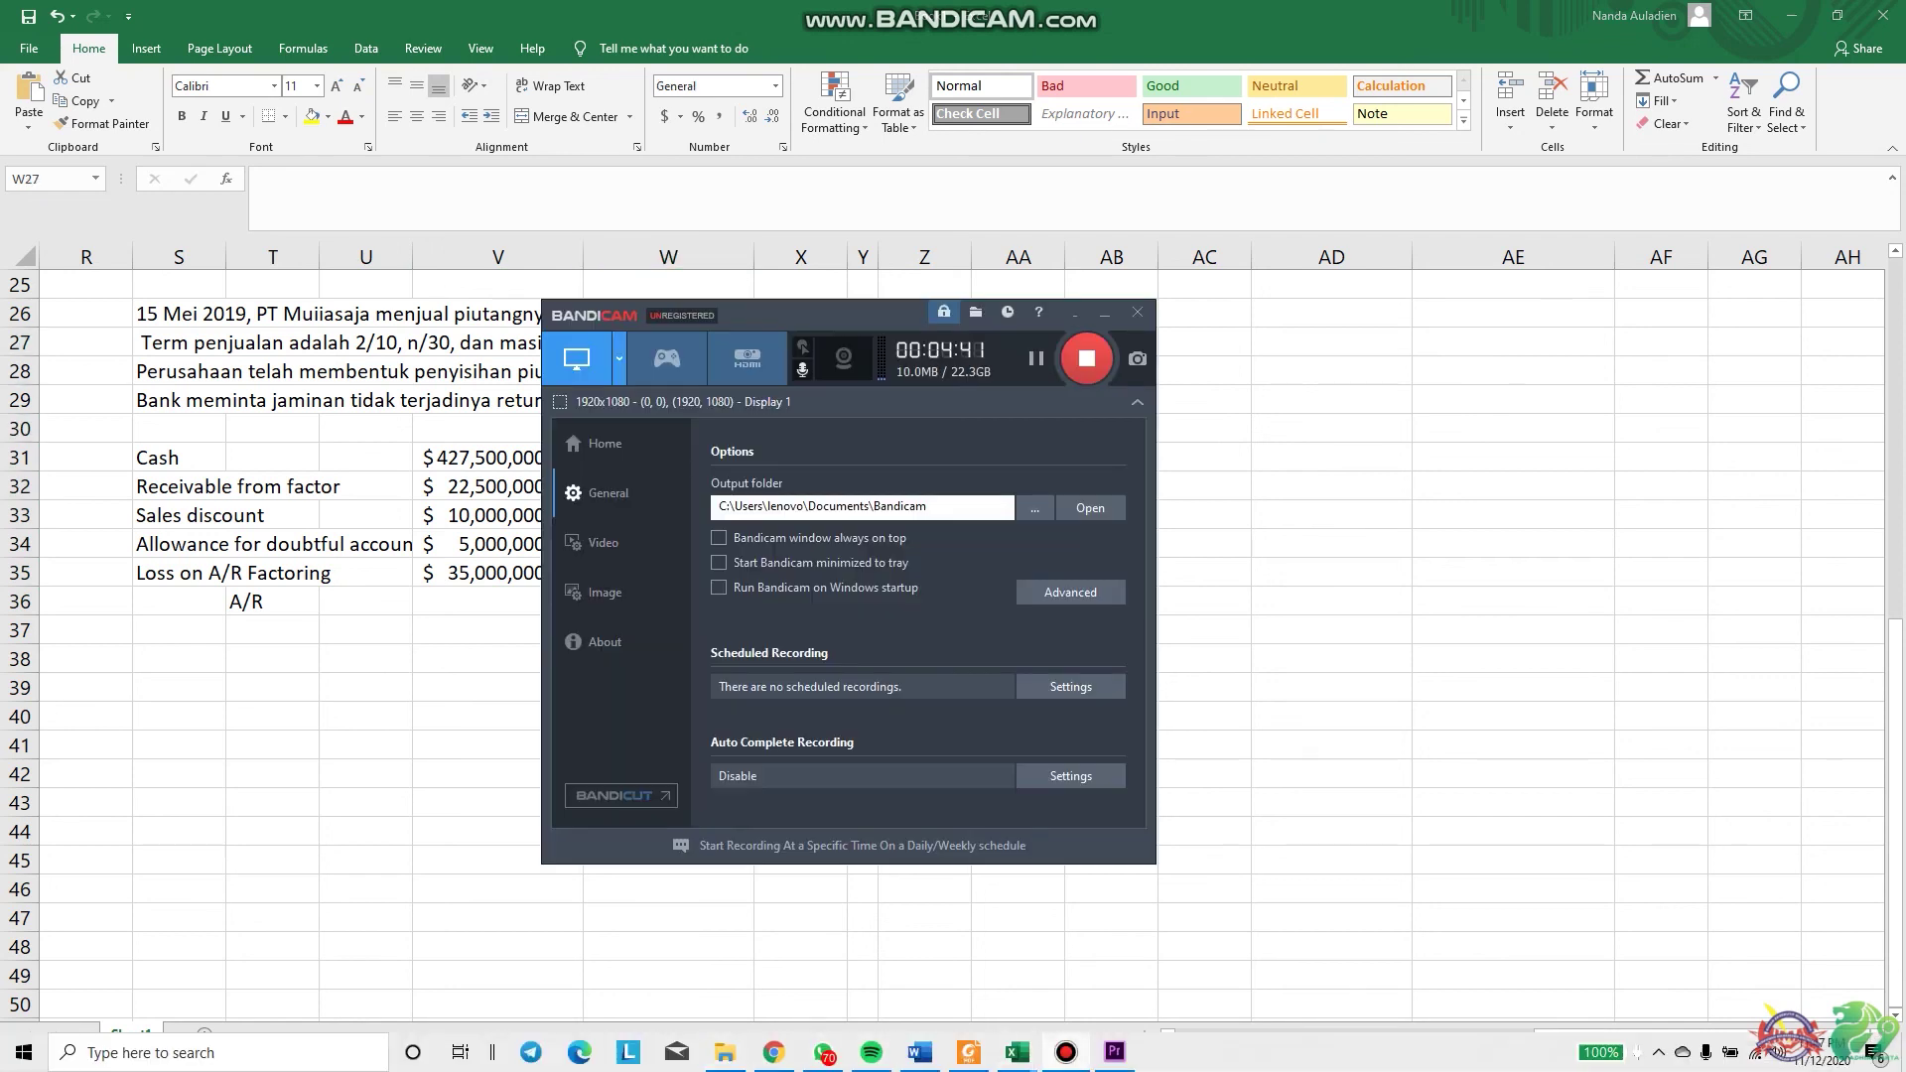